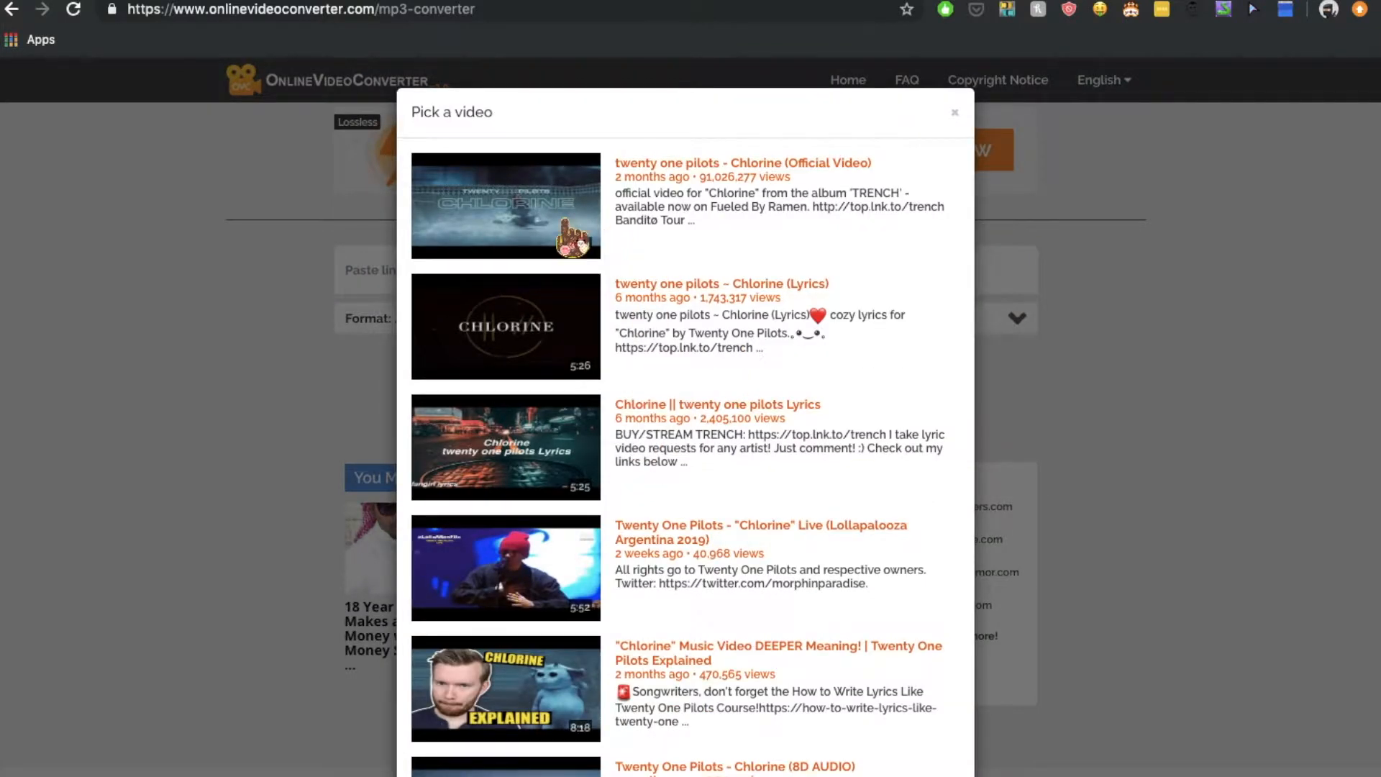
Convert the "twenty one pilots - Chlorine (Official Video)" YouTube video to .mp3, download the file, and close the advert page
left_click(572, 231)
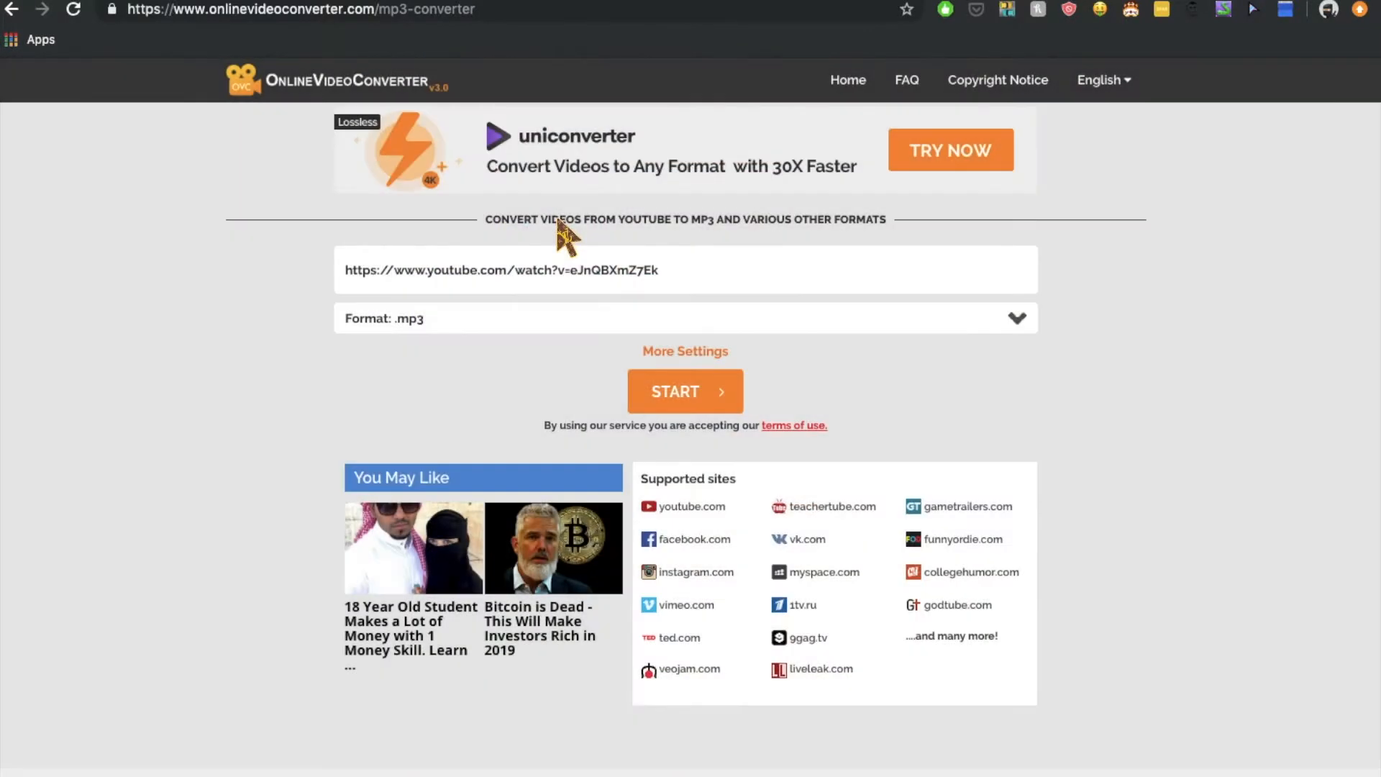
left_click(688, 405)
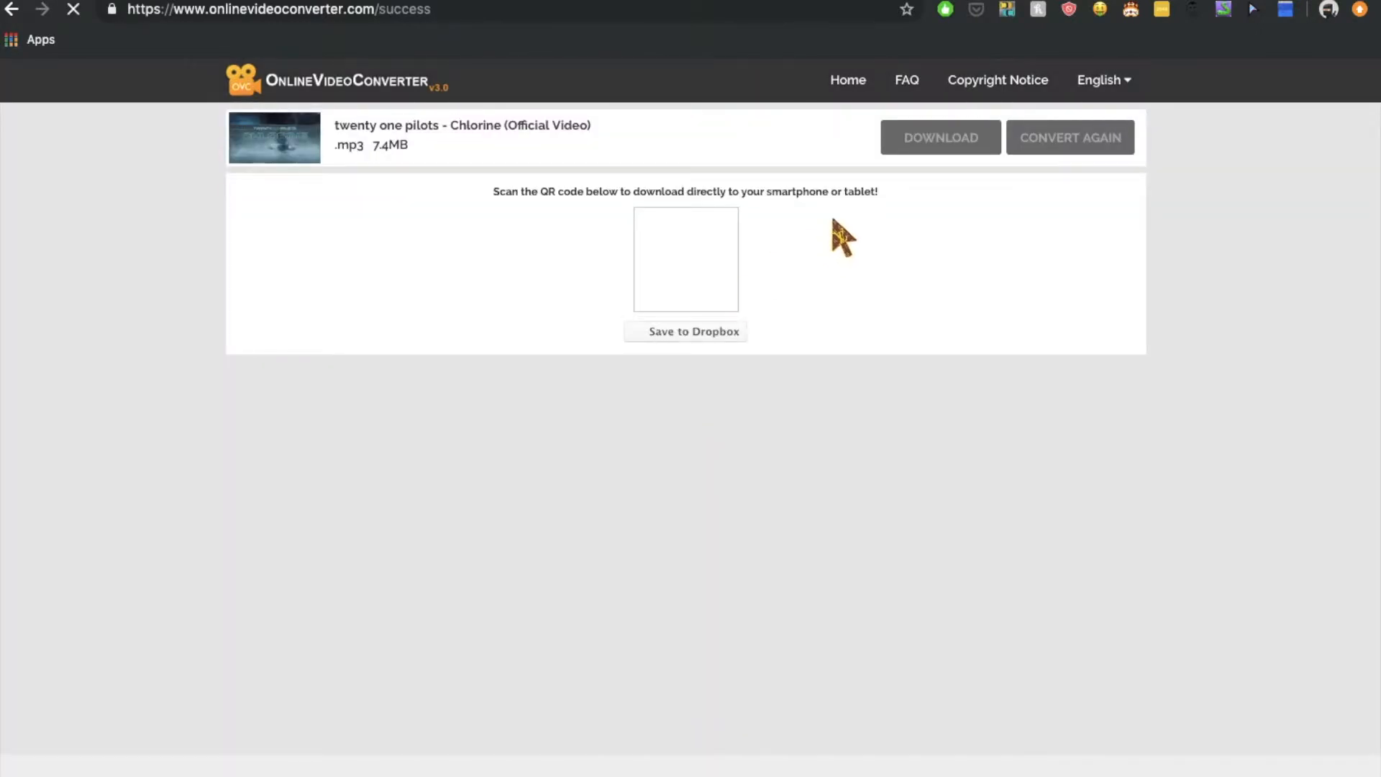
left_click(969, 138)
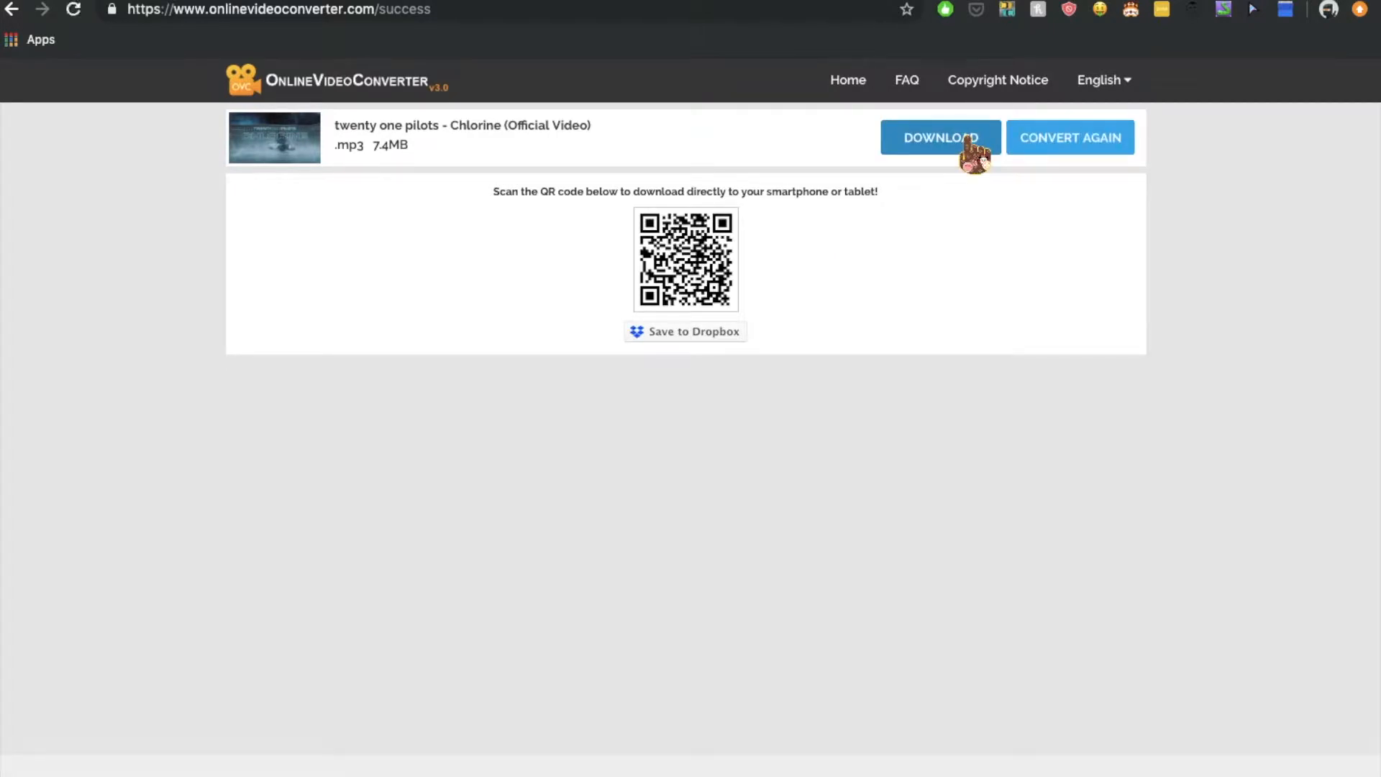
left_click(960, 137)
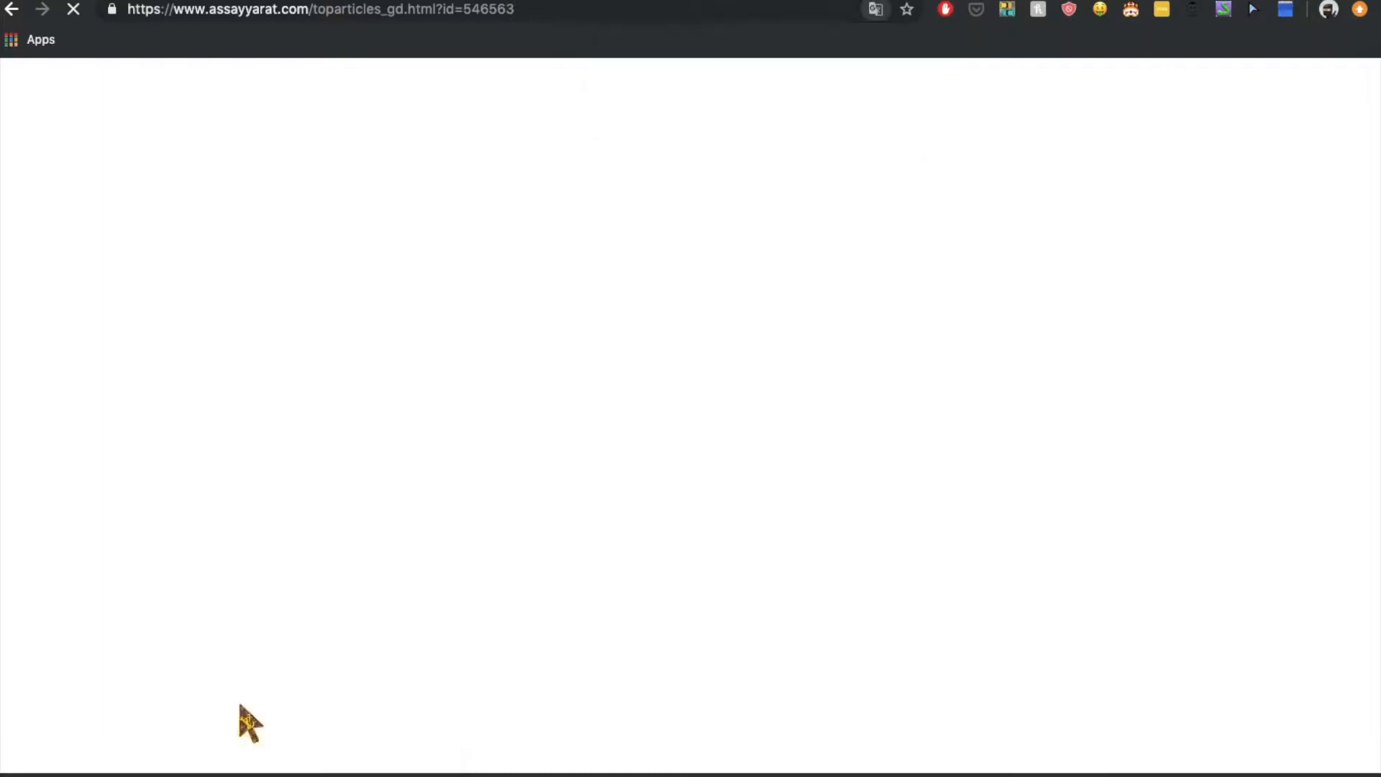
key("super+w")
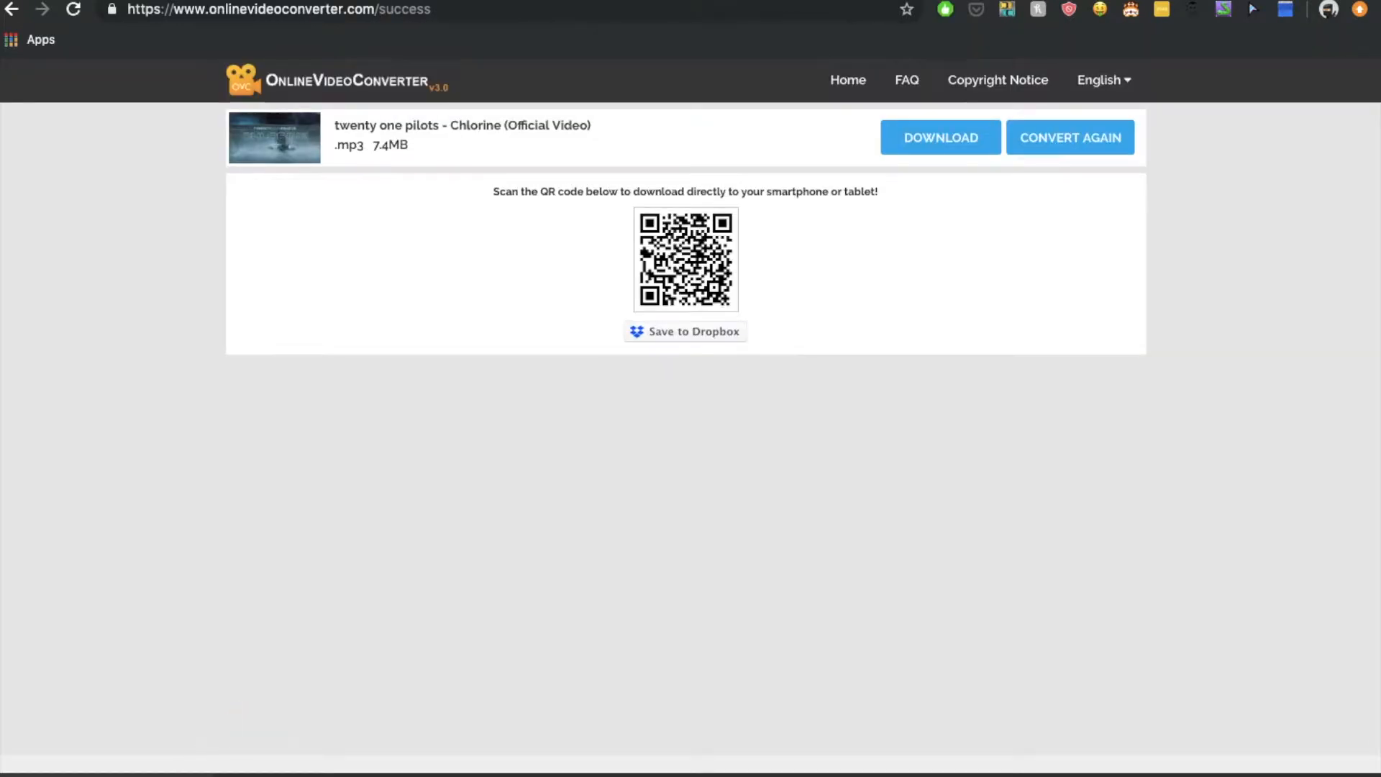
Open the downloaded Chlorine MP3 in iTunes and pause its playback
left_click(144, 776)
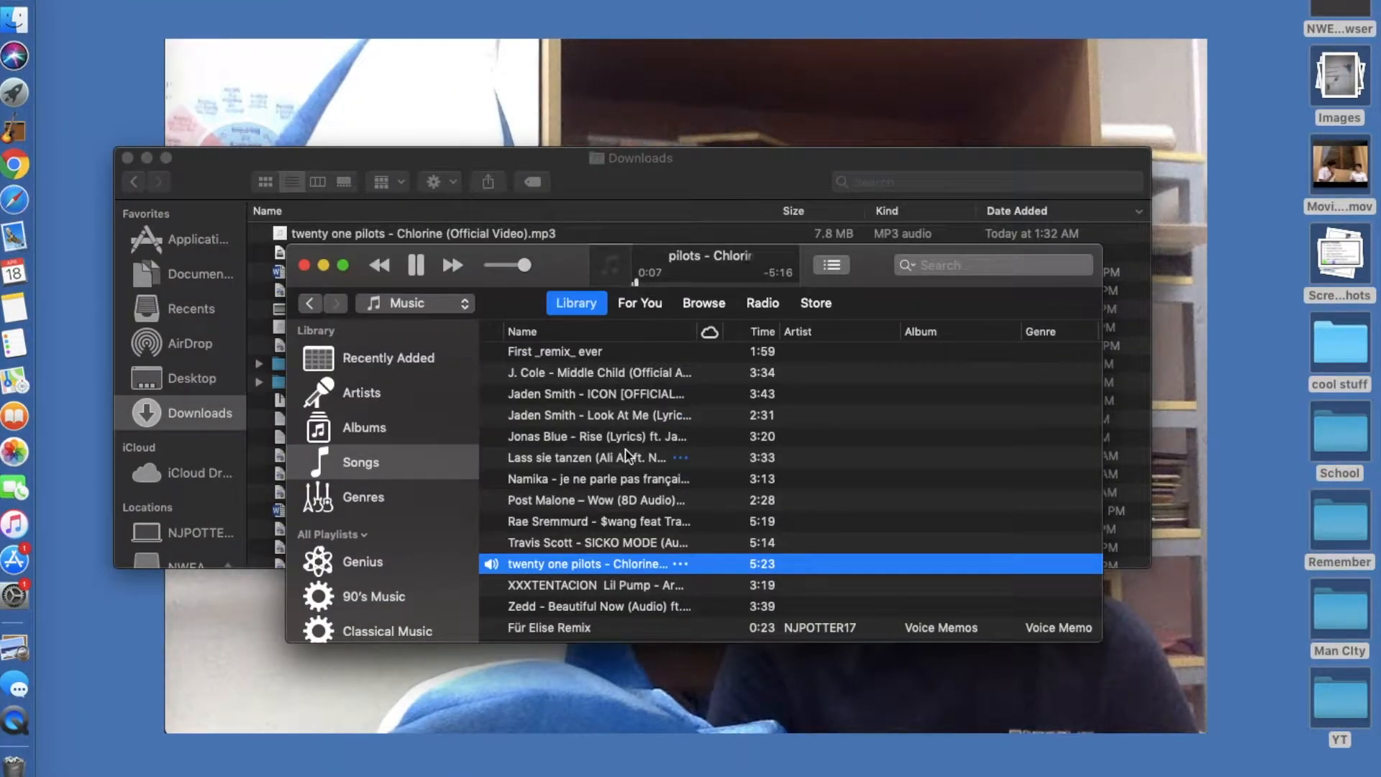
key("space")
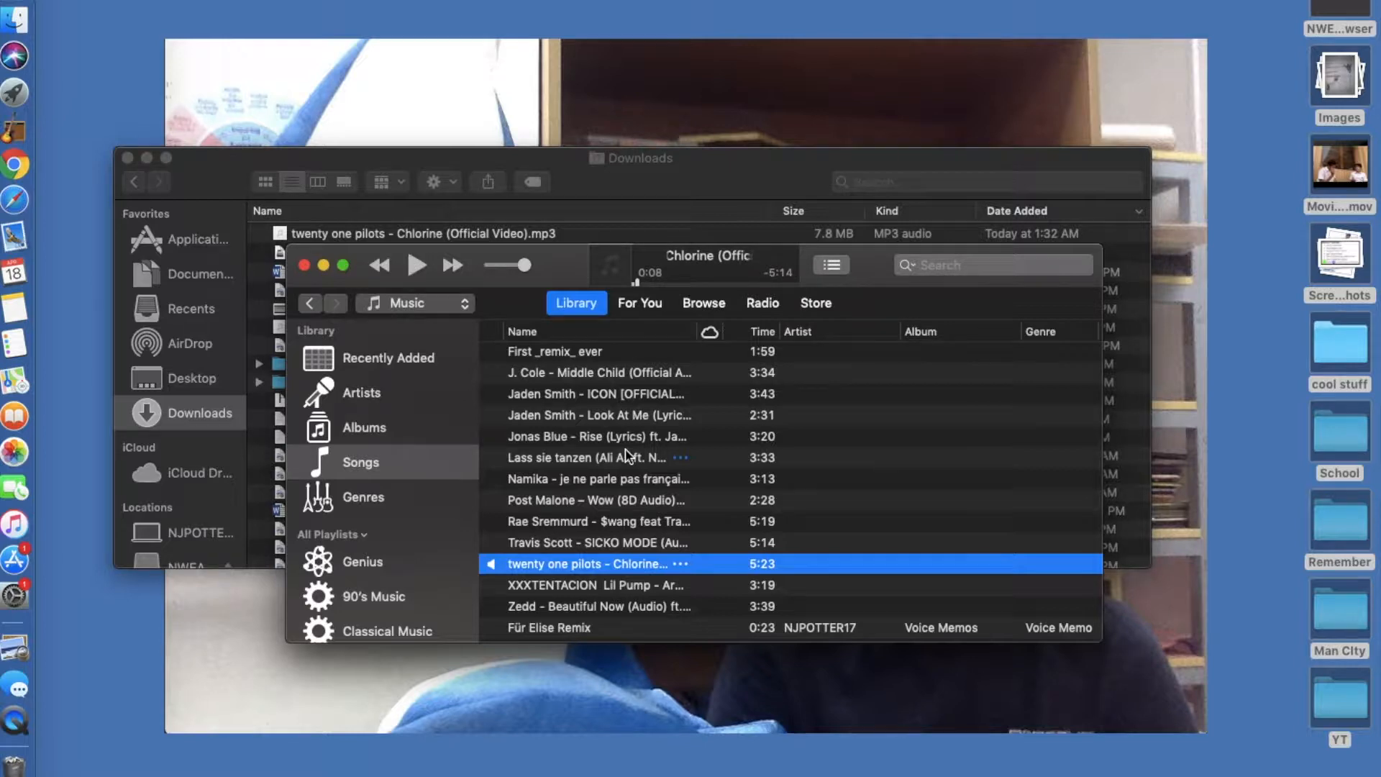
Import the Chlorine MP3 from Downloads into the GarageBand project as a new track and move its region close to bar 1
left_click(218, 291)
scroll(386, 297, "up", 3)
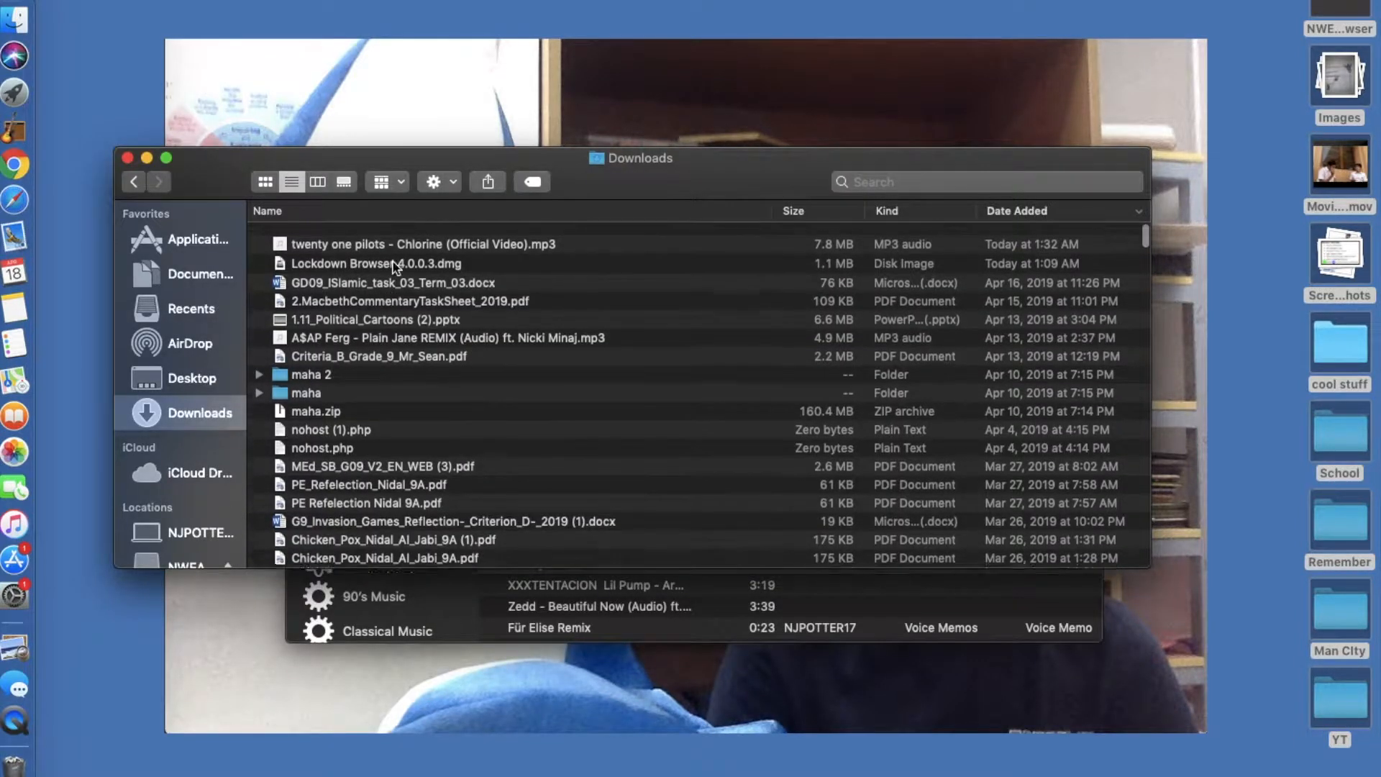
left_click(440, 234)
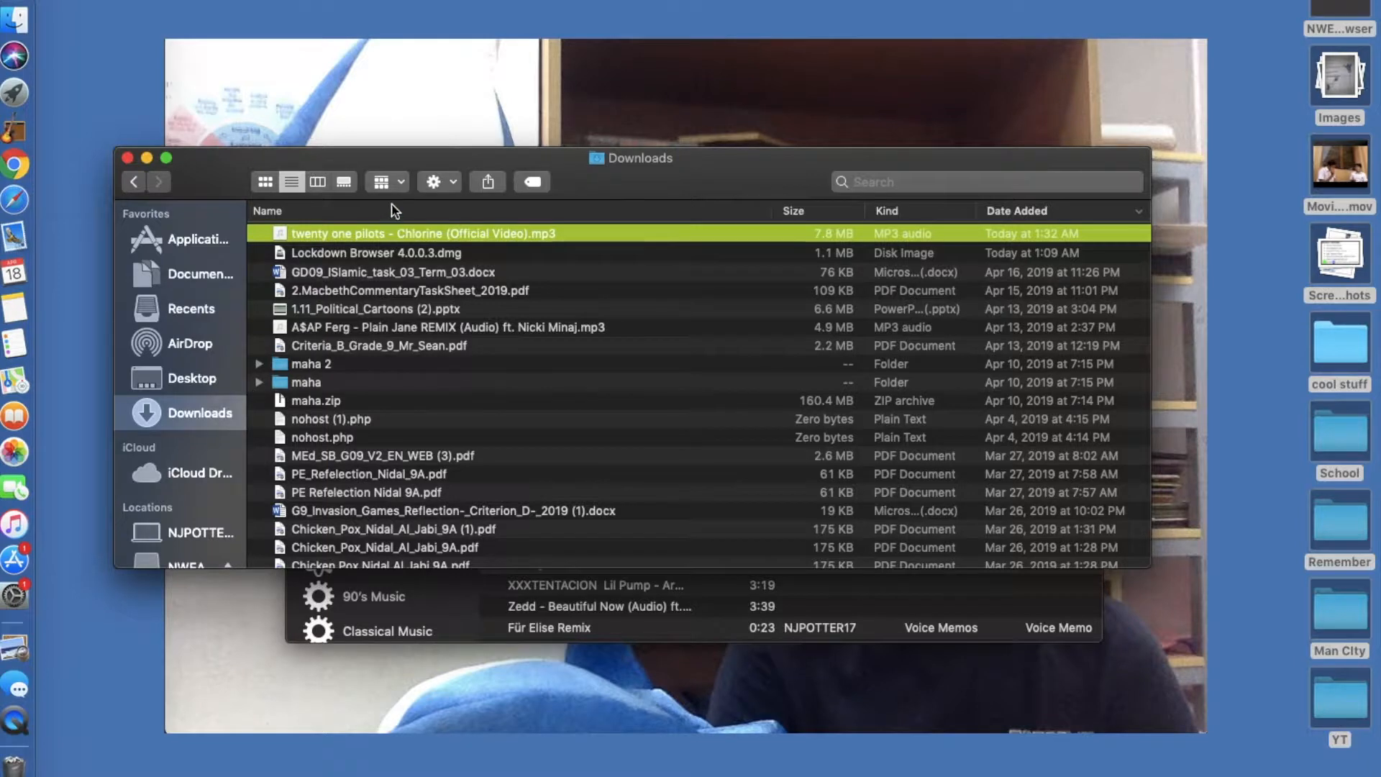
left_click_drag(617, 233, 704, 755)
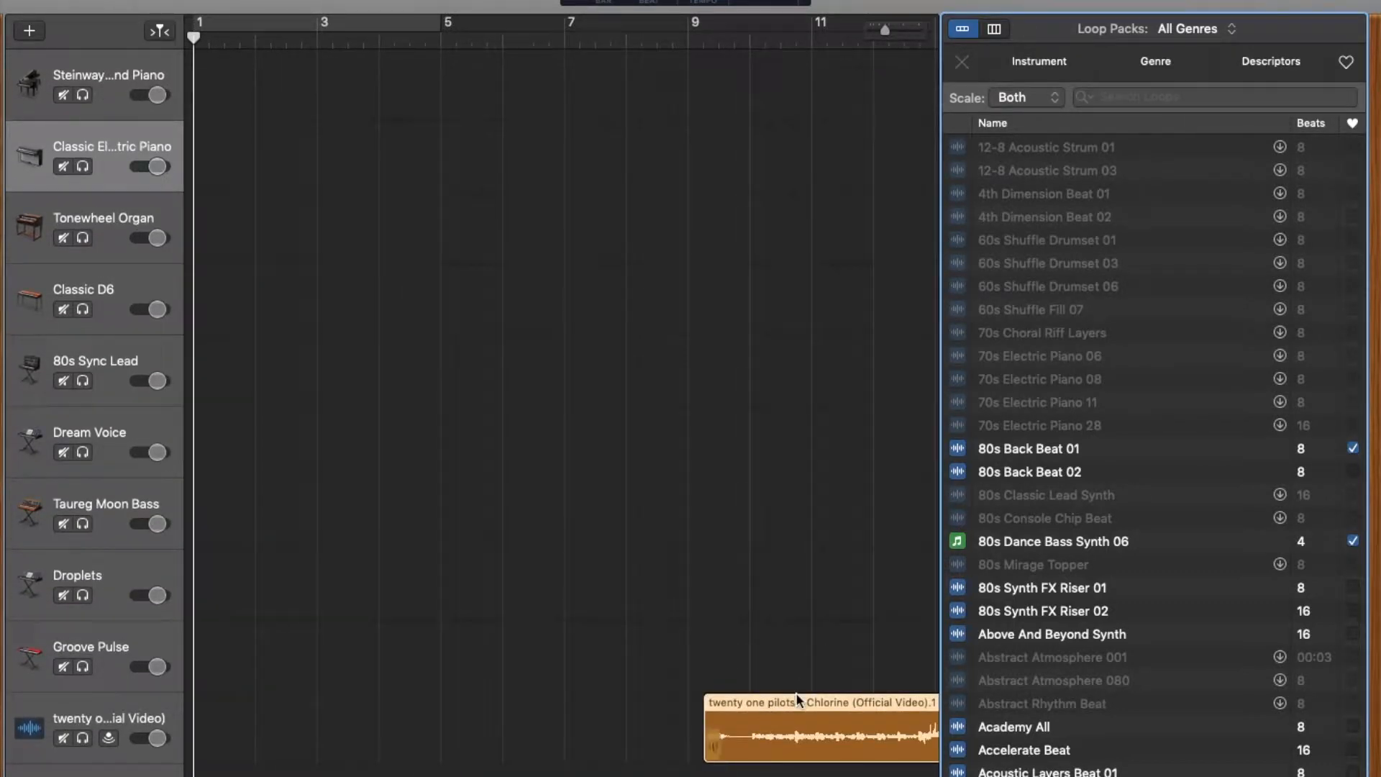
left_click_drag(797, 699, 328, 714)
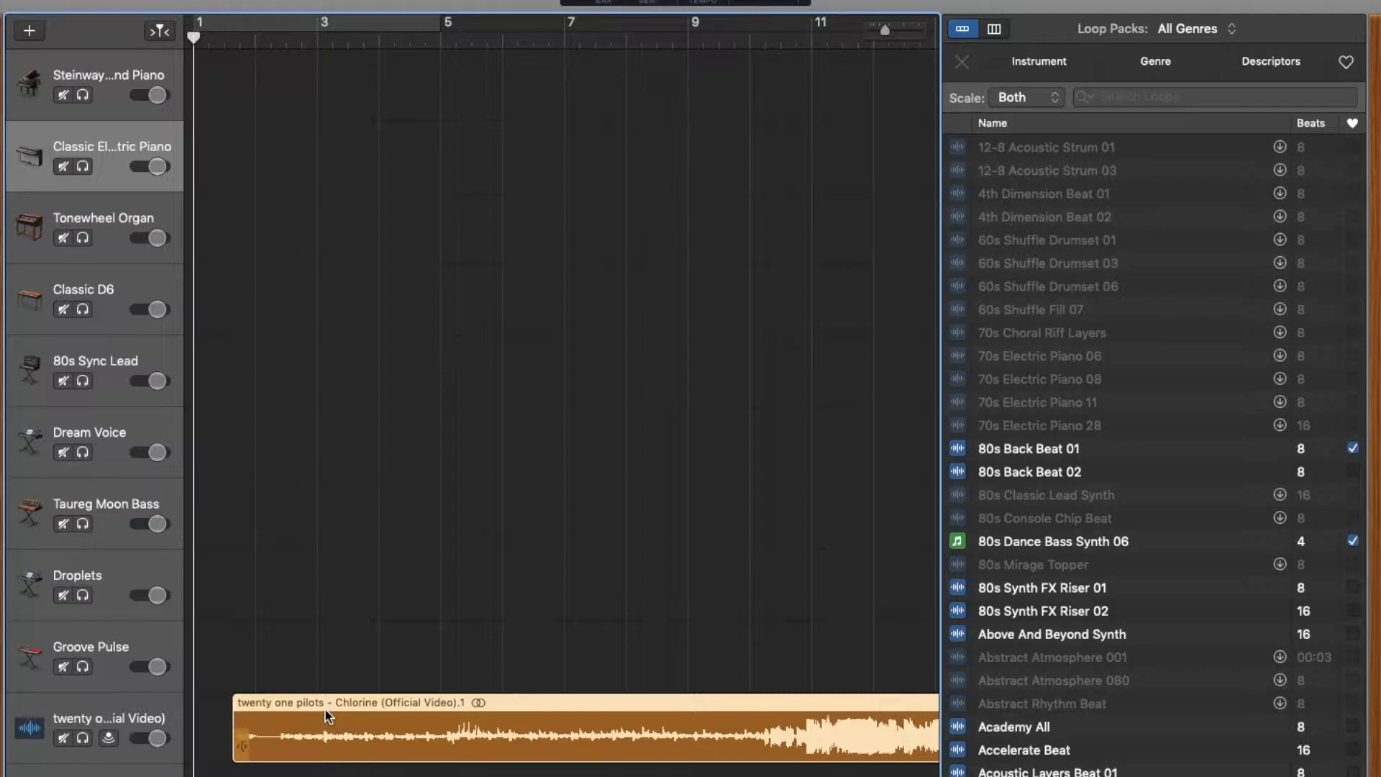
key("space")
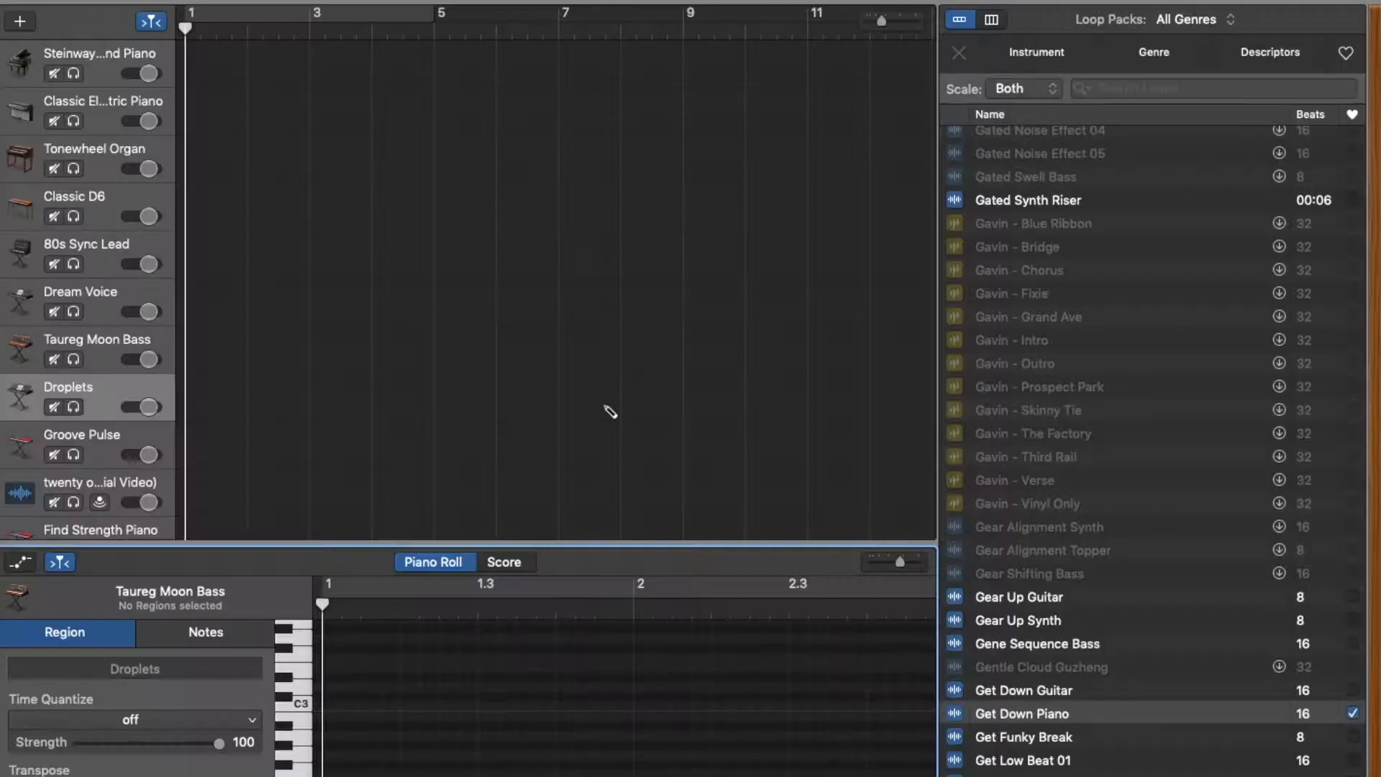
Show the note "Type comman K on your device for the keyboard to appear" in Spotlight Search, and dismiss it
key("super+space")
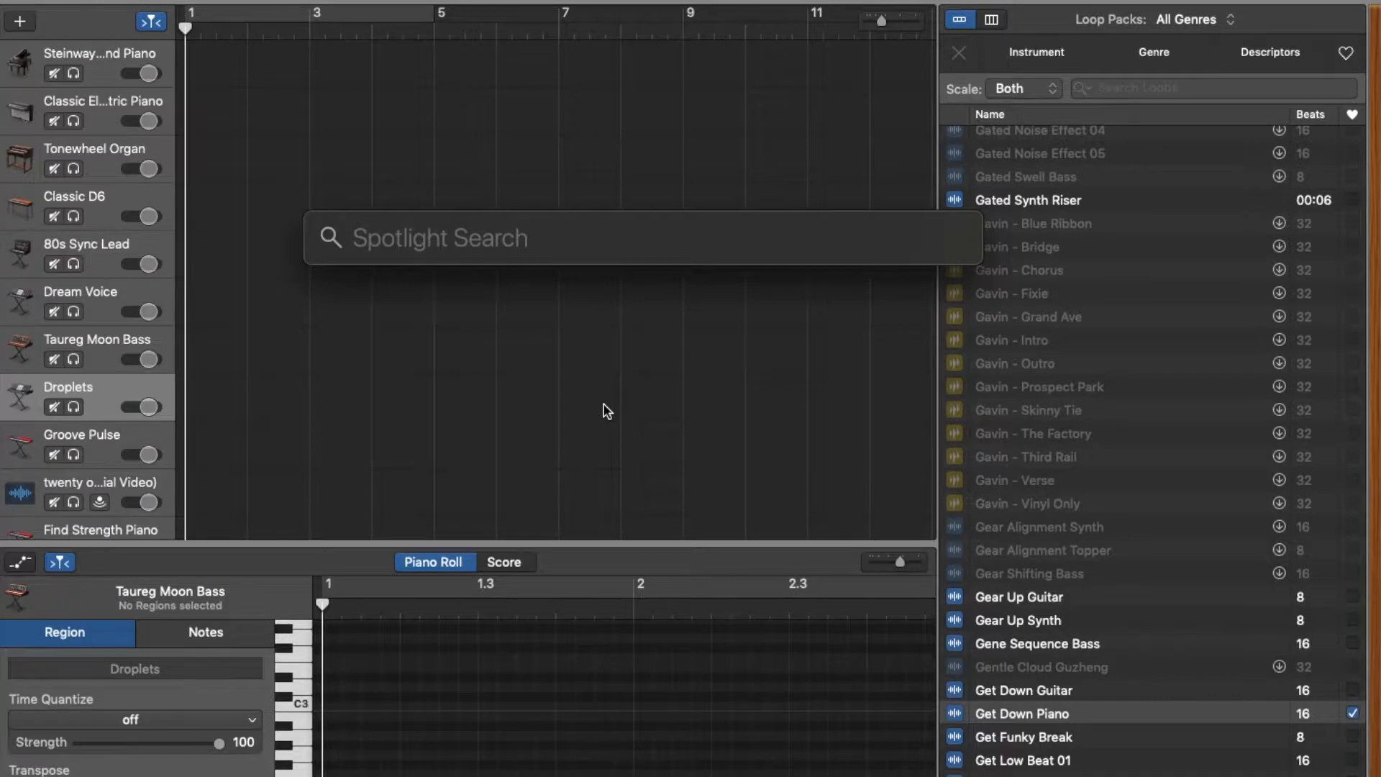
type("Type comman")
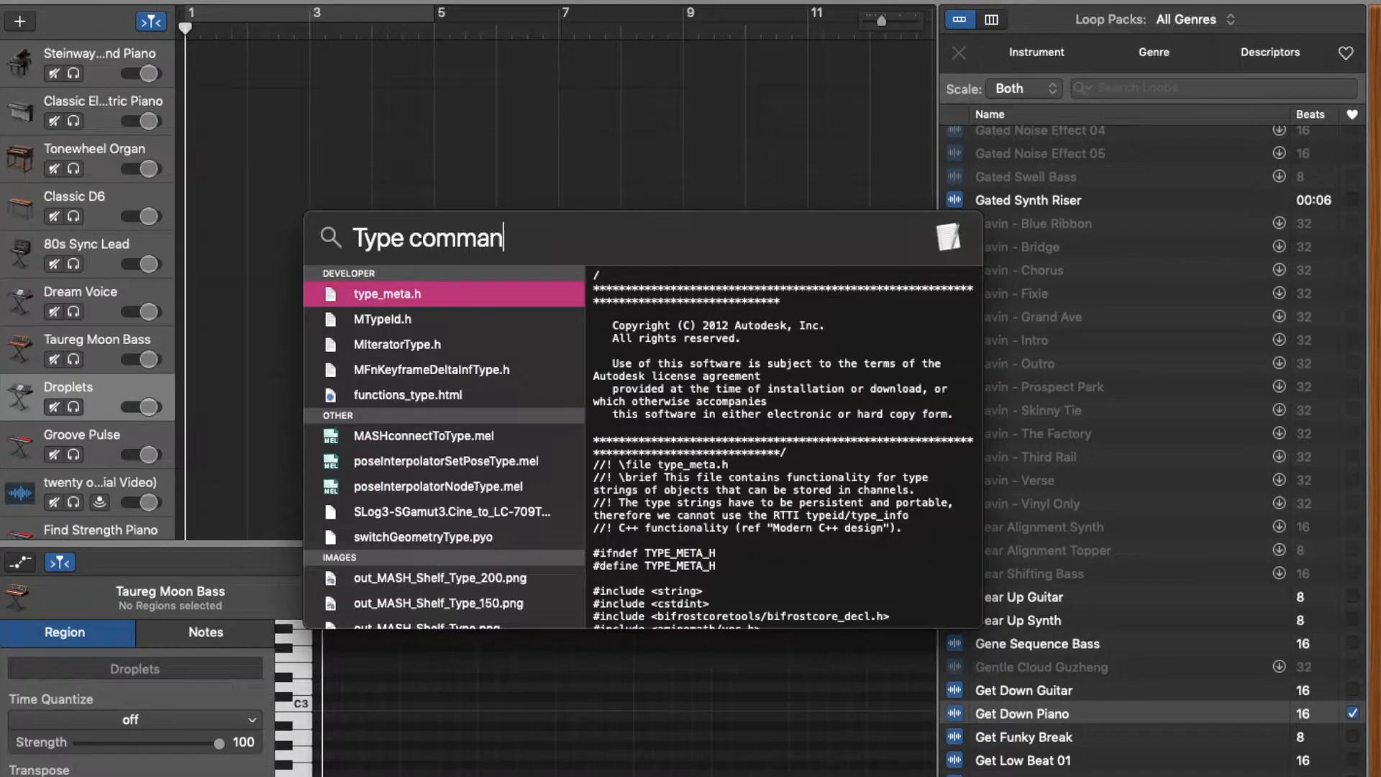
type(" K o")
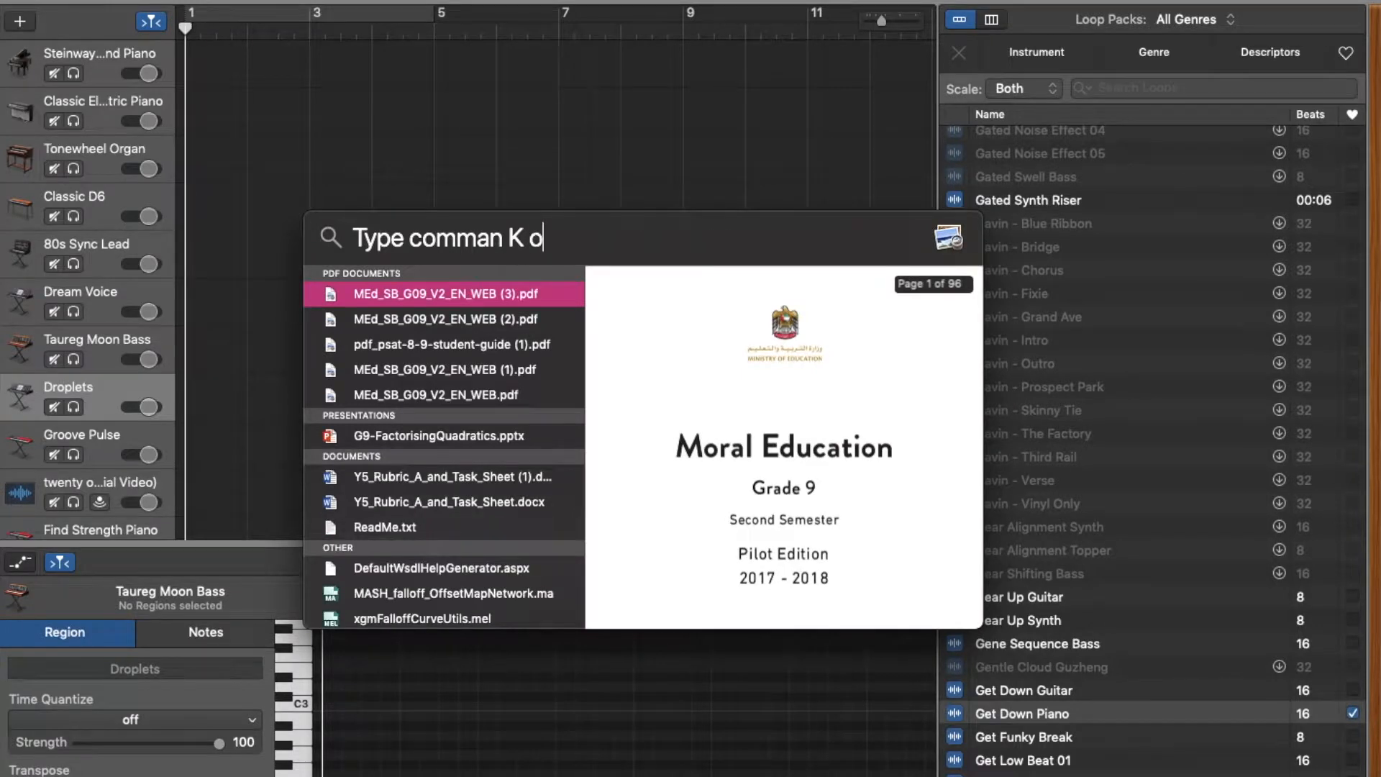
type("n yo")
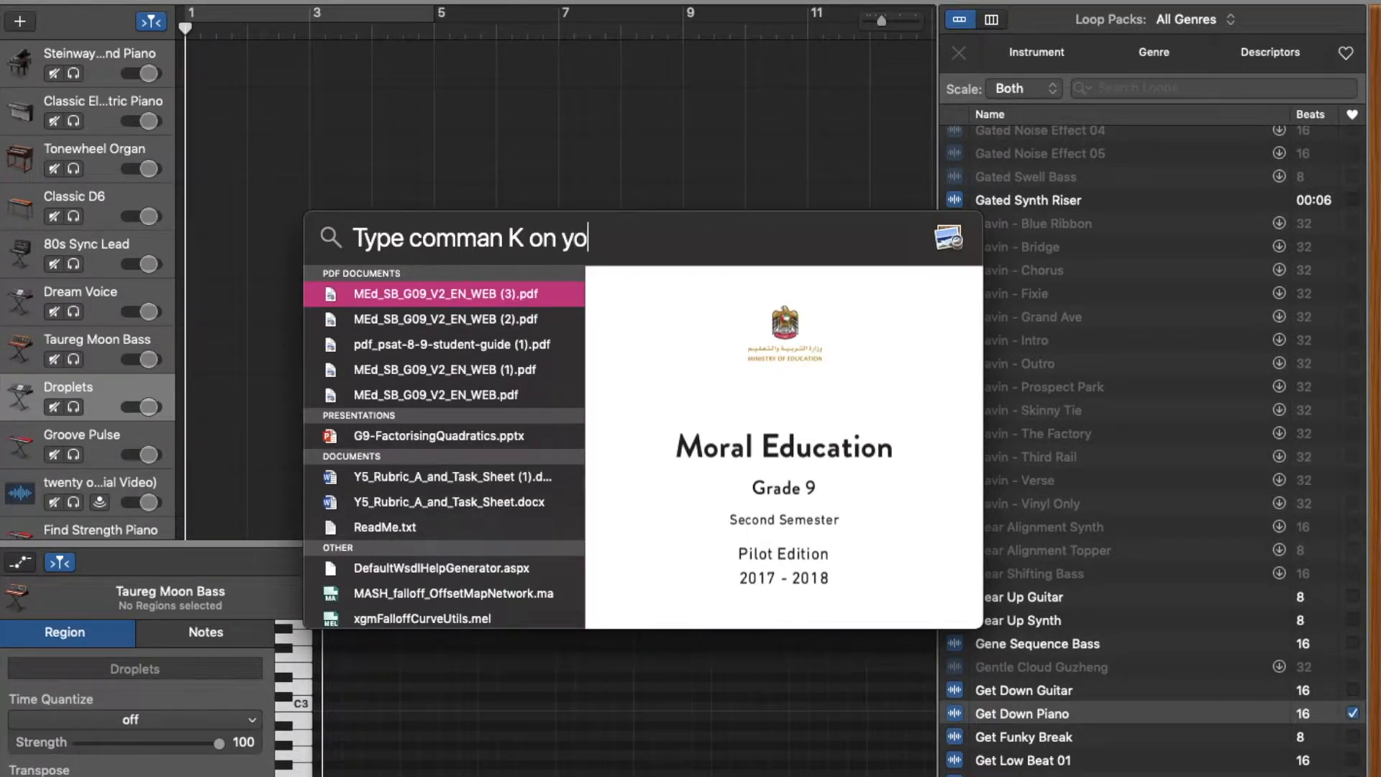
type("ur device ")
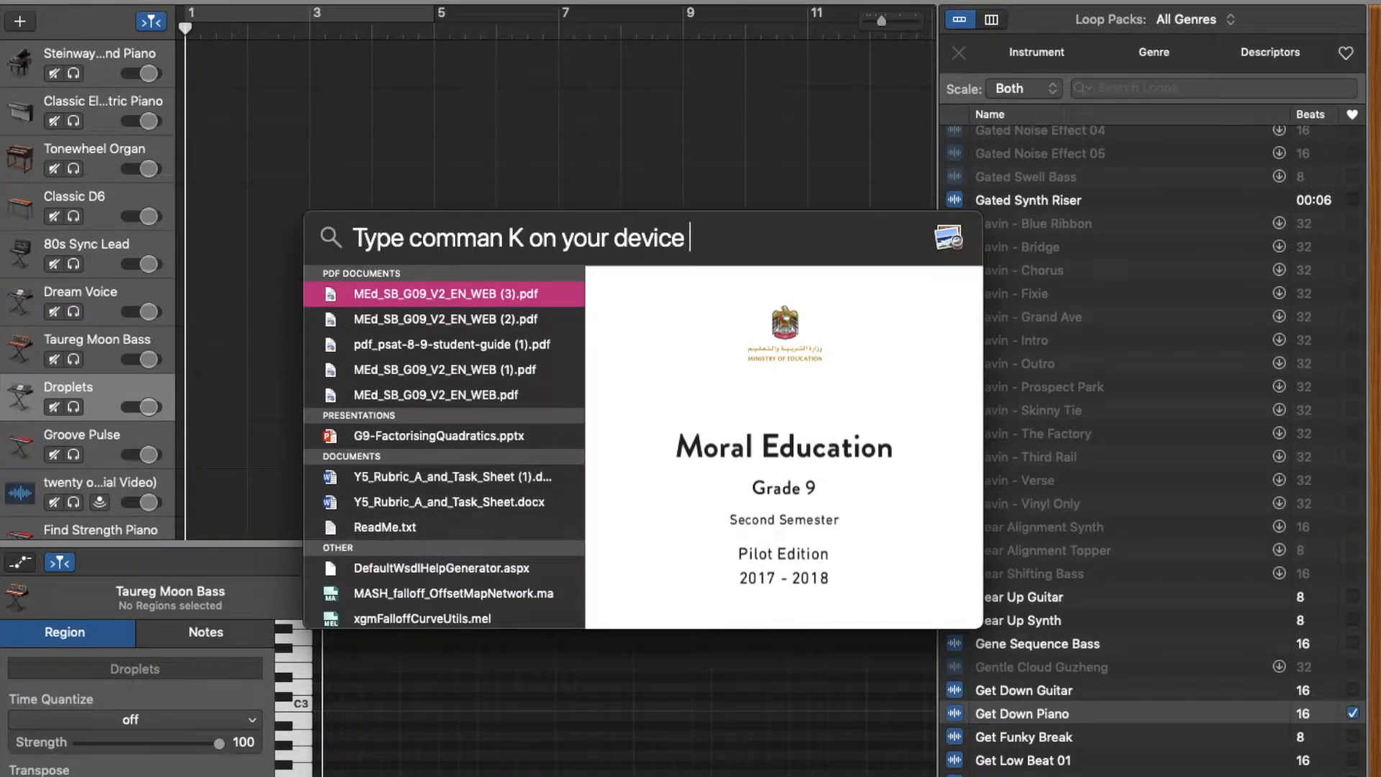
type("for the")
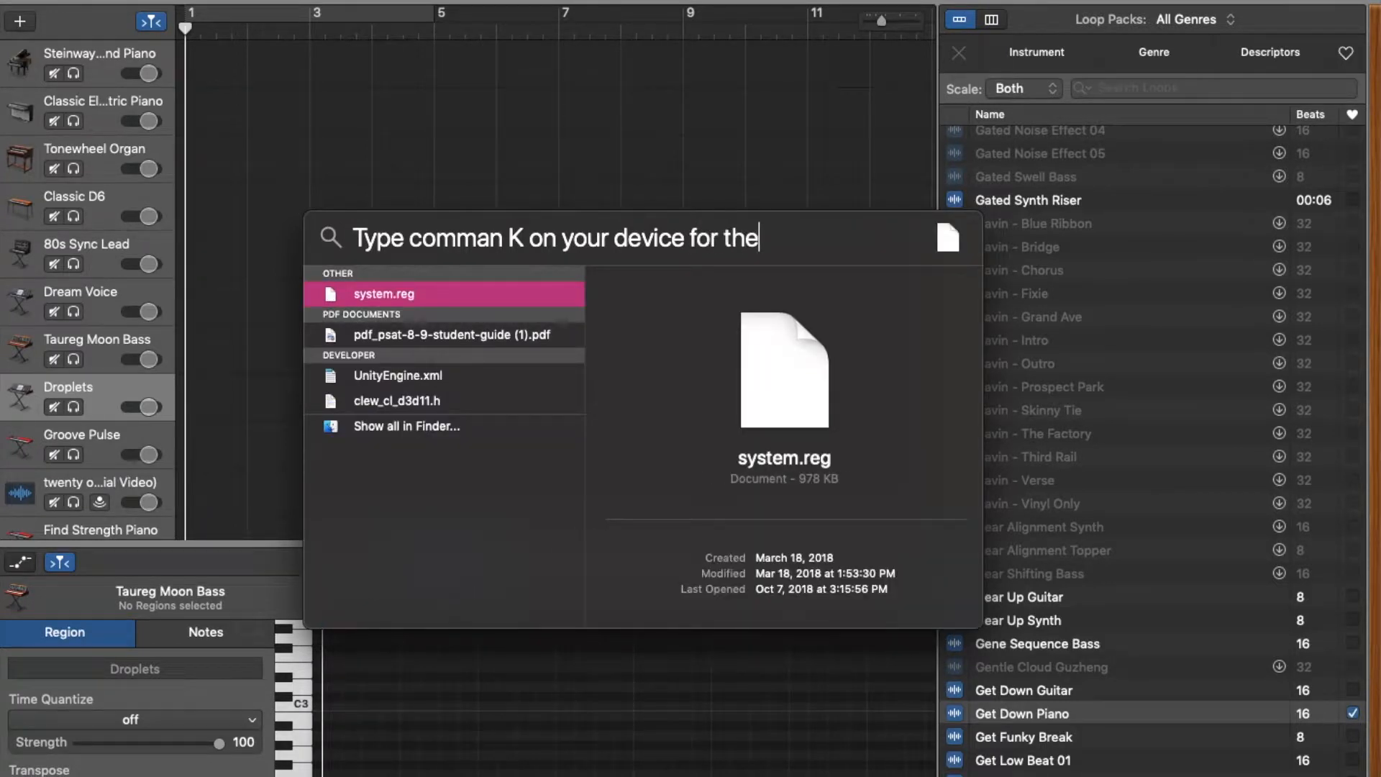
type(" keyboard to appear")
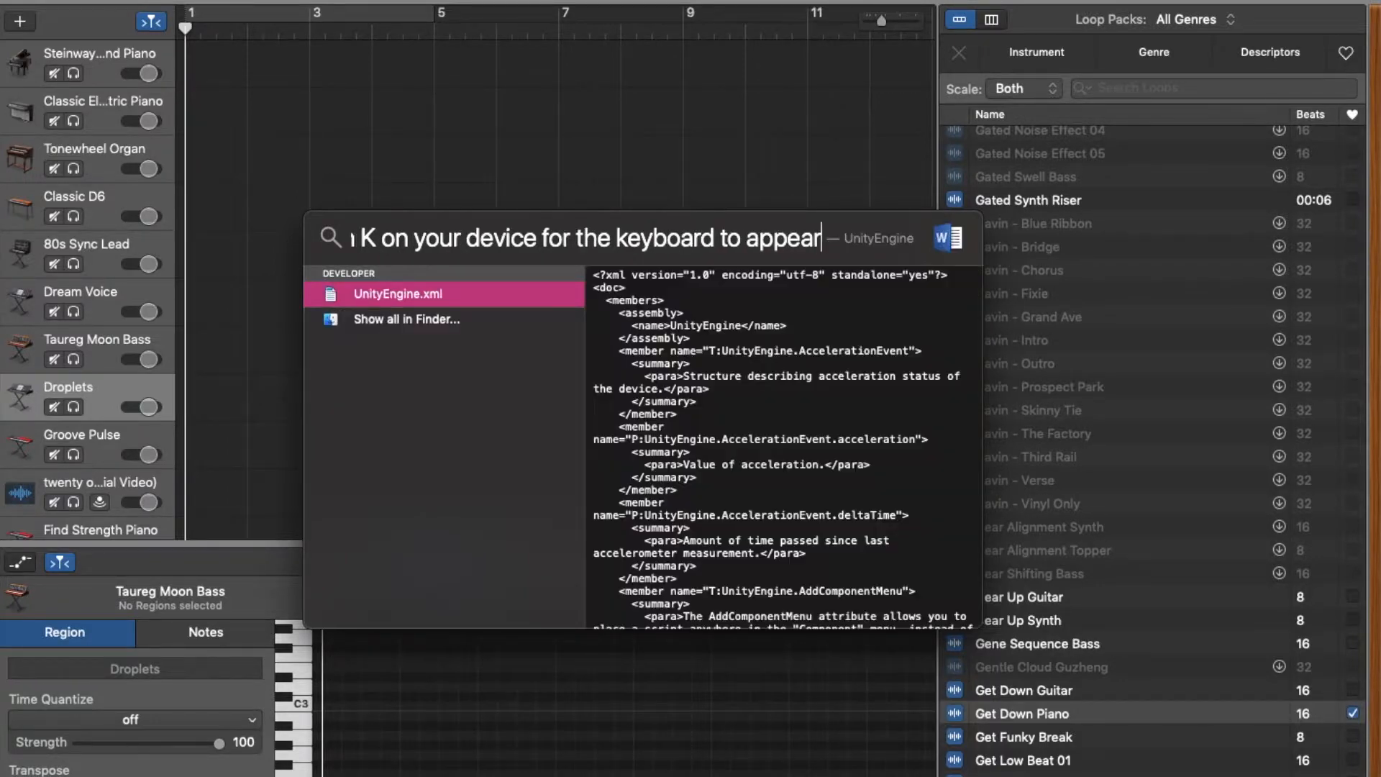
key("super+space")
key("super+space")
key("BackSpace")
key("super+space")
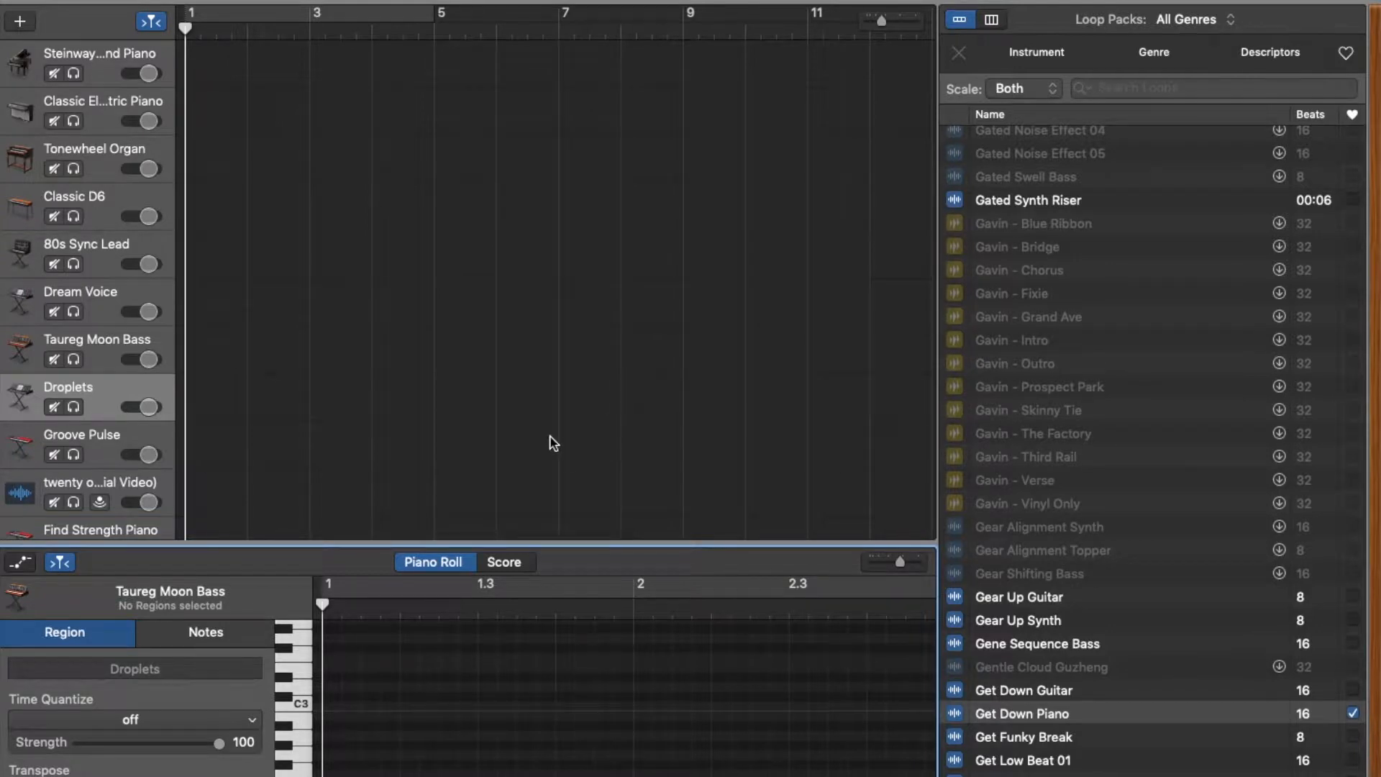
Show the Musical Typing keyboard for the Droplets track
key("super+k")
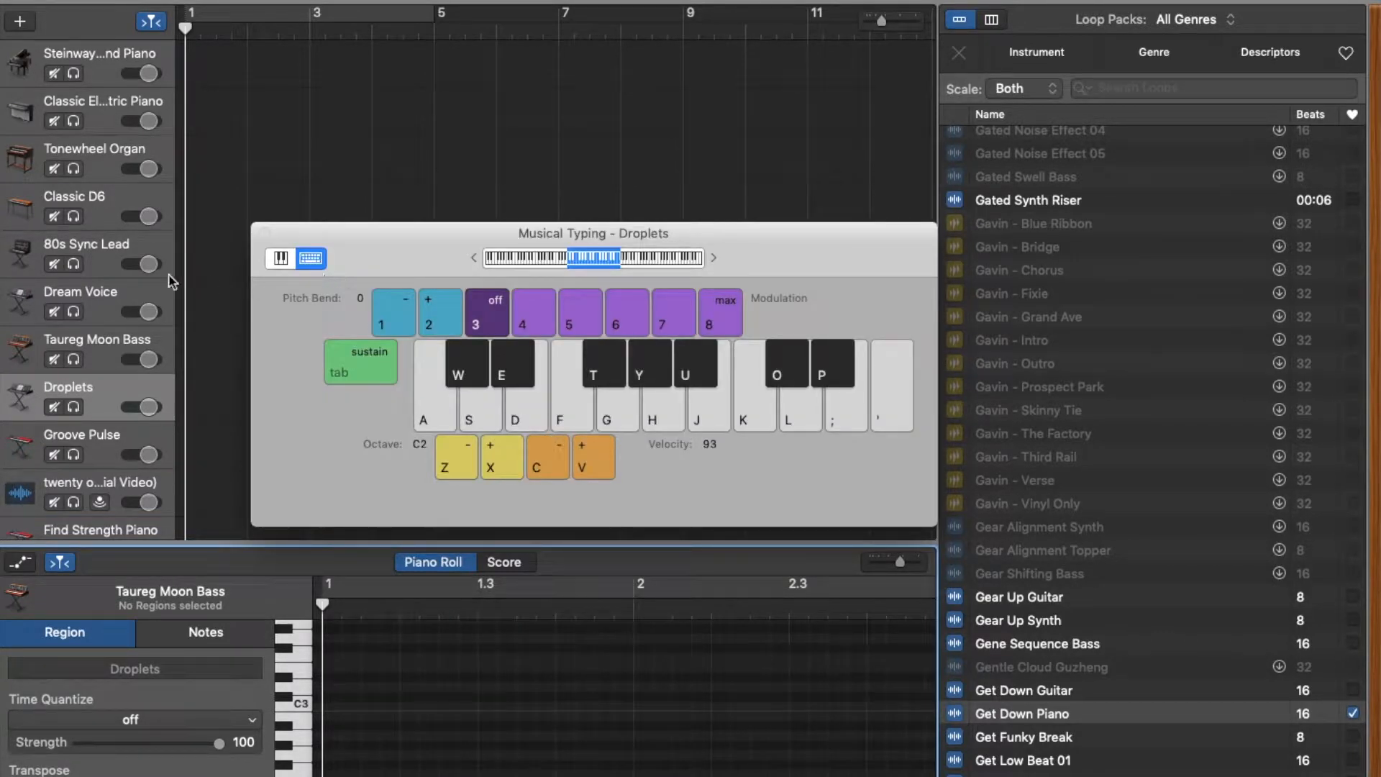
Show the note "Select which piano you would like to play" in Spotlight Search, and dismiss it
key("super+space")
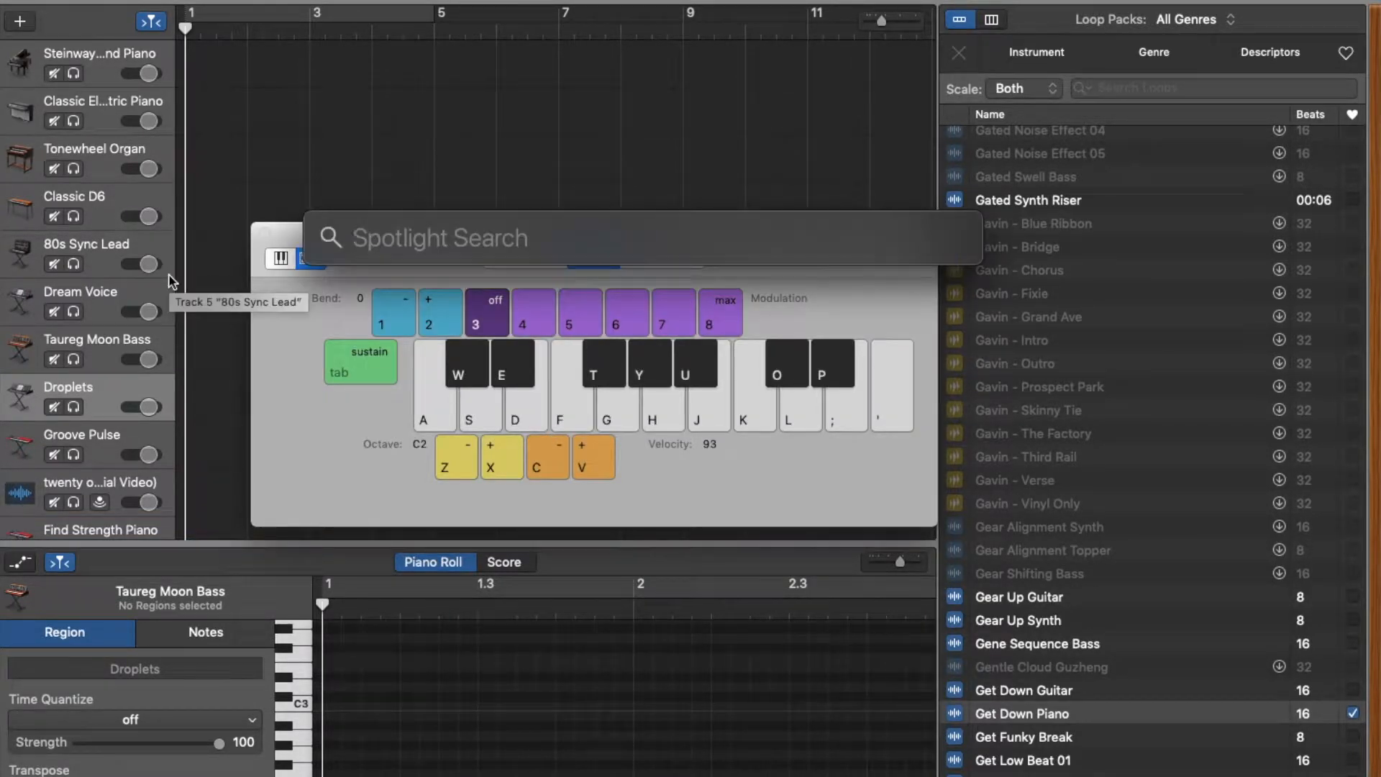
type("Select")
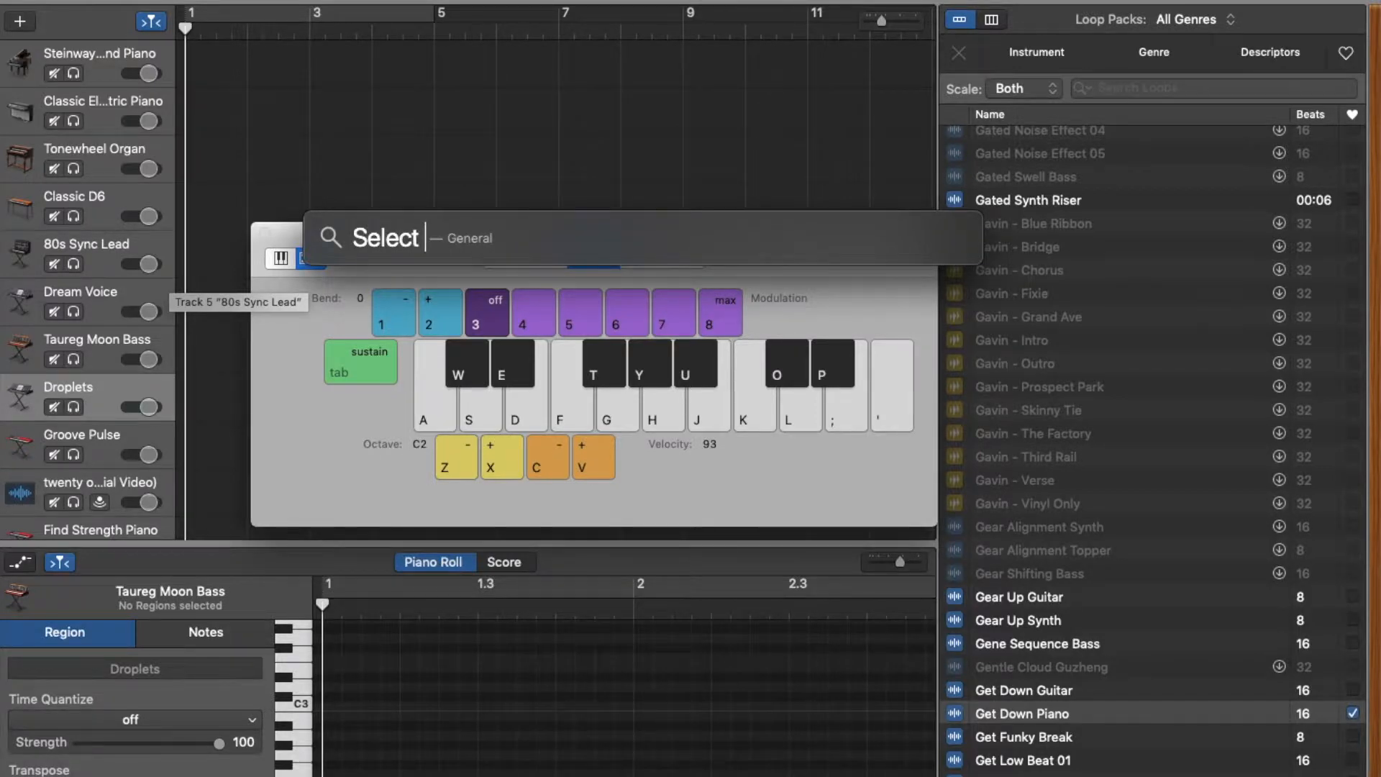
type(" which pia")
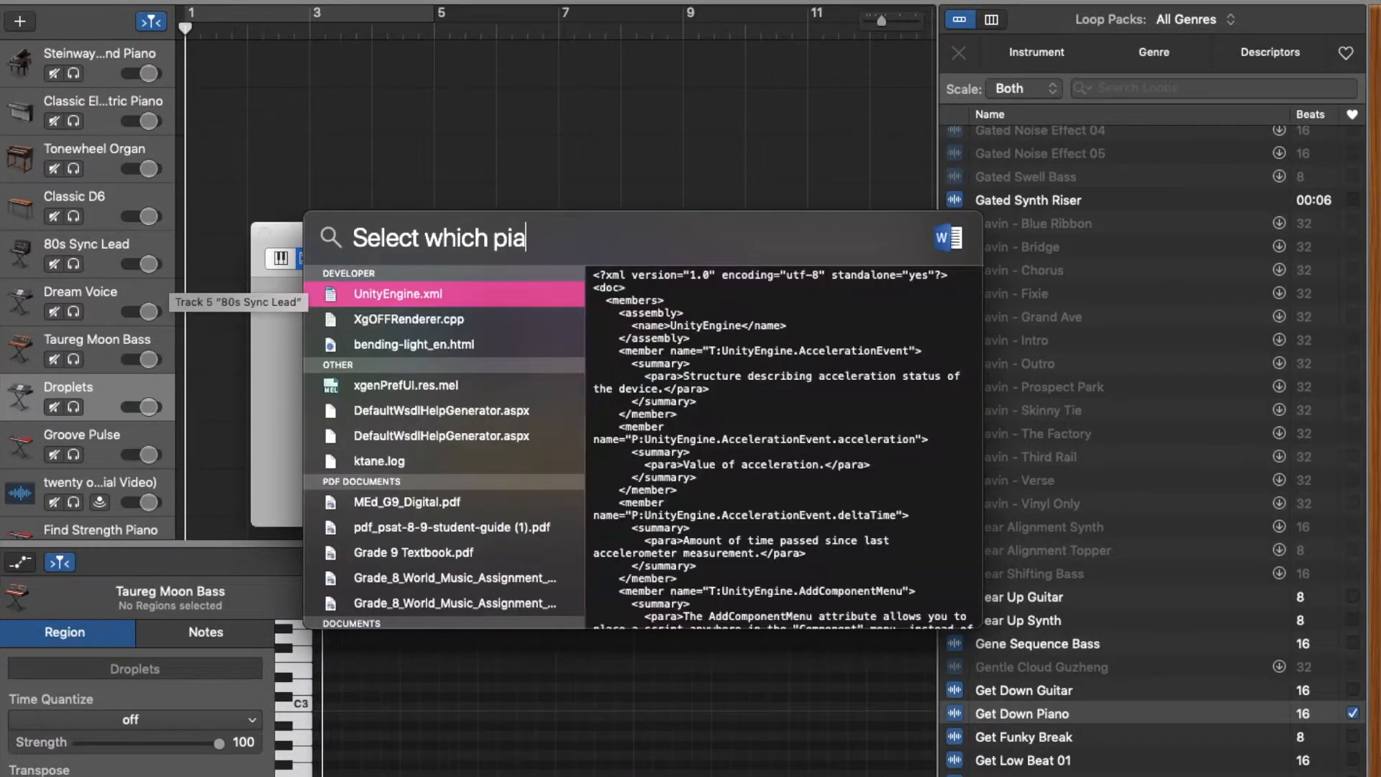
type("no you would l")
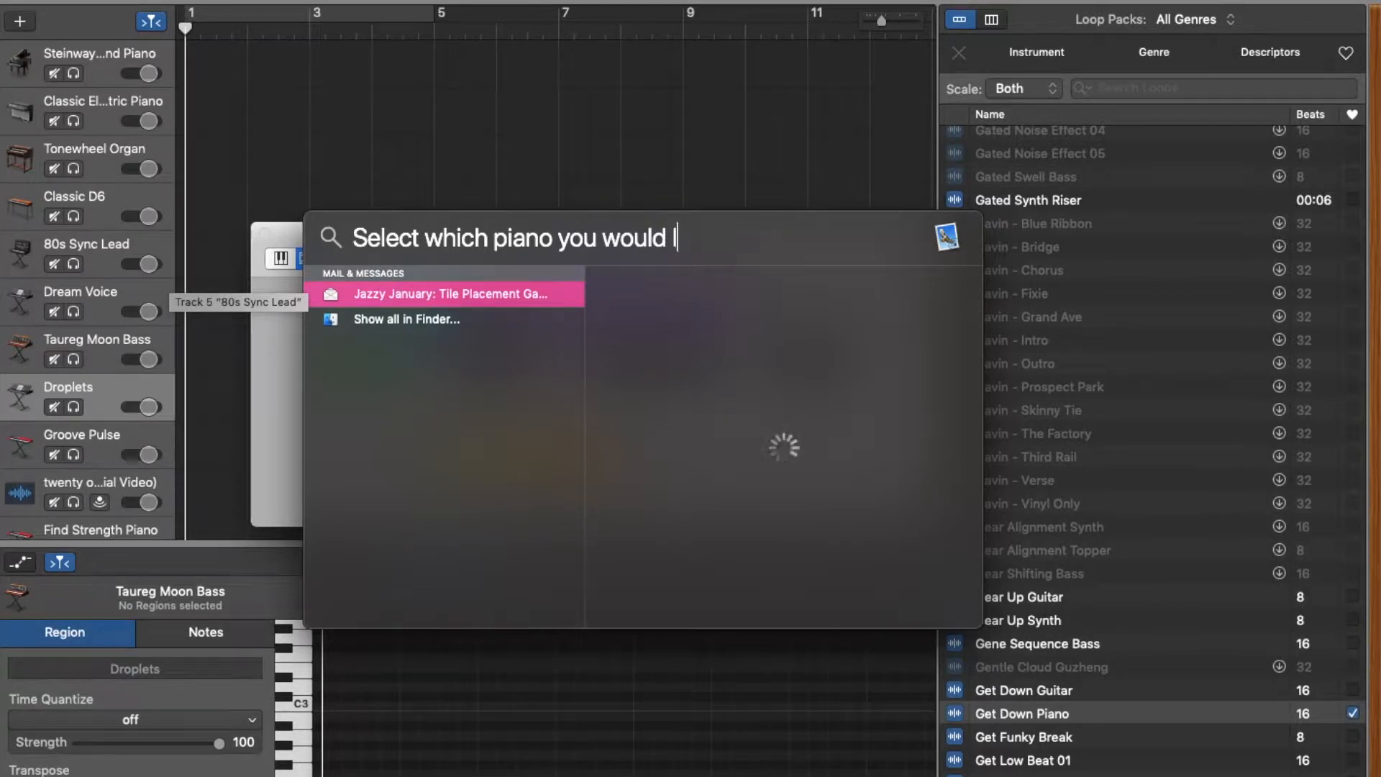
type("ike to play")
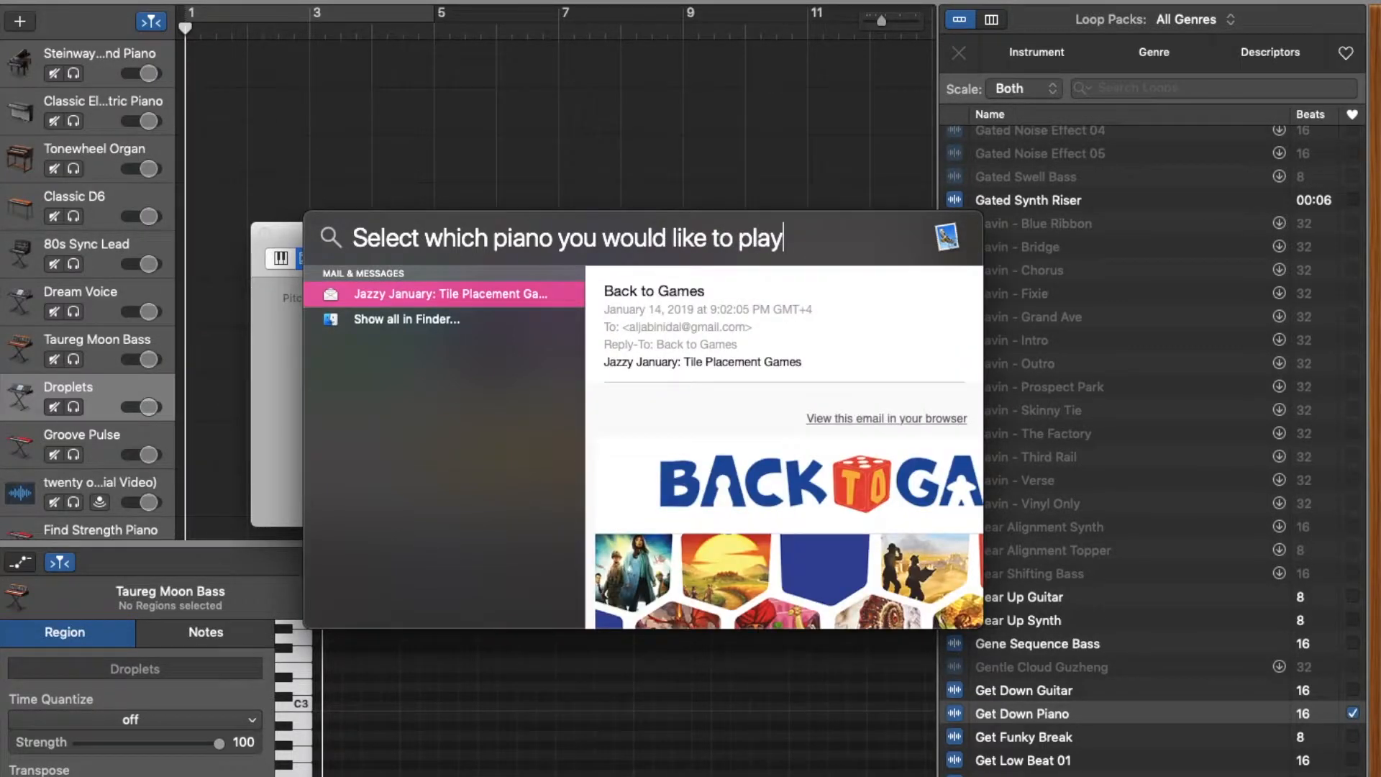
key("Escape")
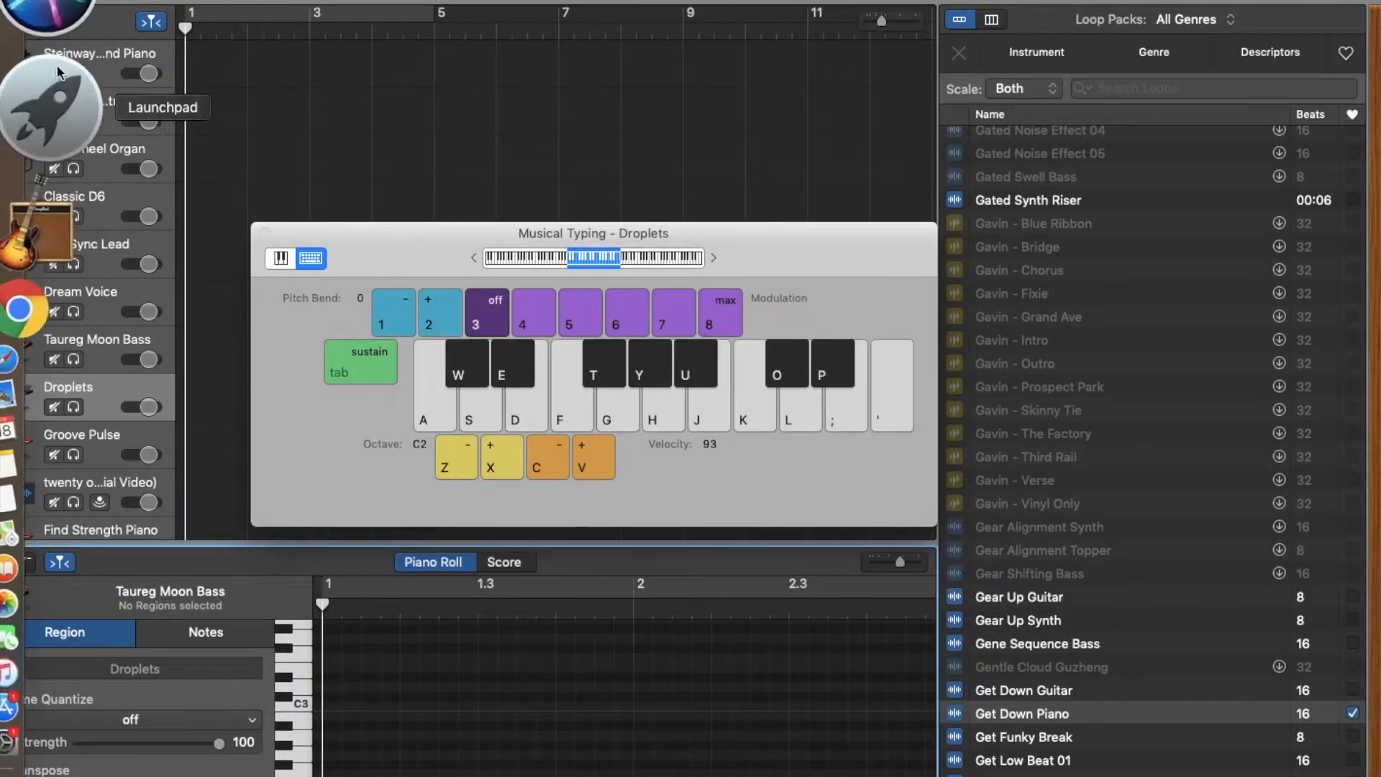
Switch between the keyboard tracks and choose Steinway Grand Piano as the instrument for Musical Typing
left_click(75, 215)
left_click(74, 215)
left_click(85, 210)
left_click(95, 149)
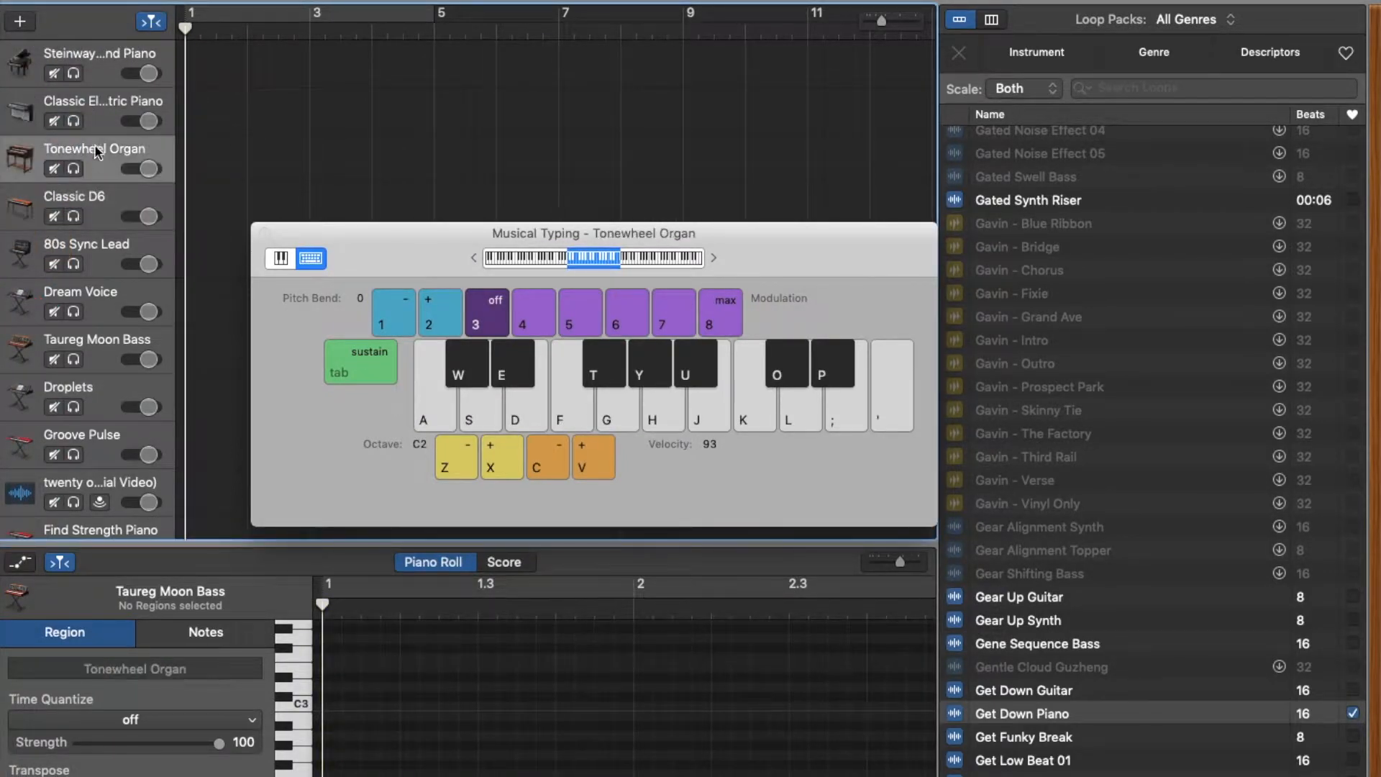
left_click(97, 56)
left_click(98, 108)
left_click(98, 72)
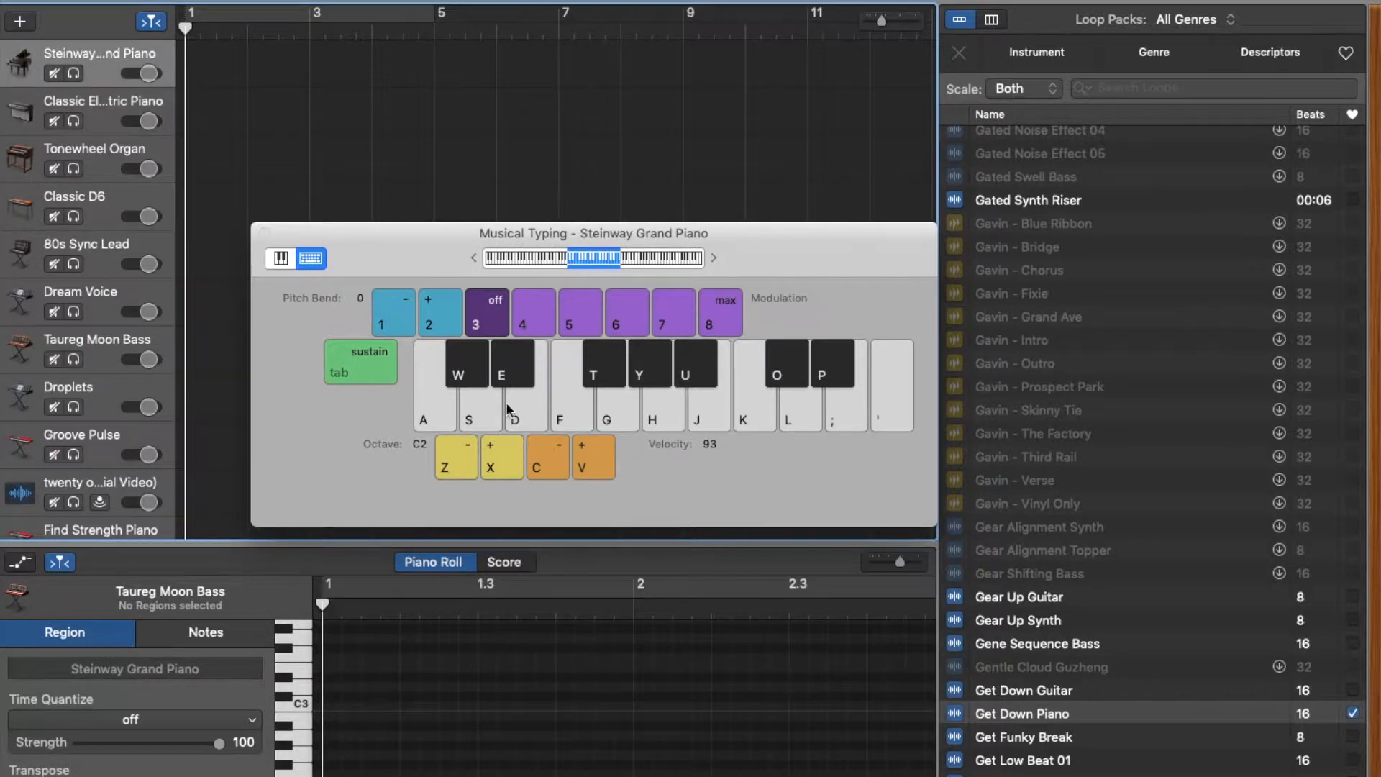
Show the note "now press record and start typing on the keyboard" in Spotlight Search, and dismiss it
key("super+space")
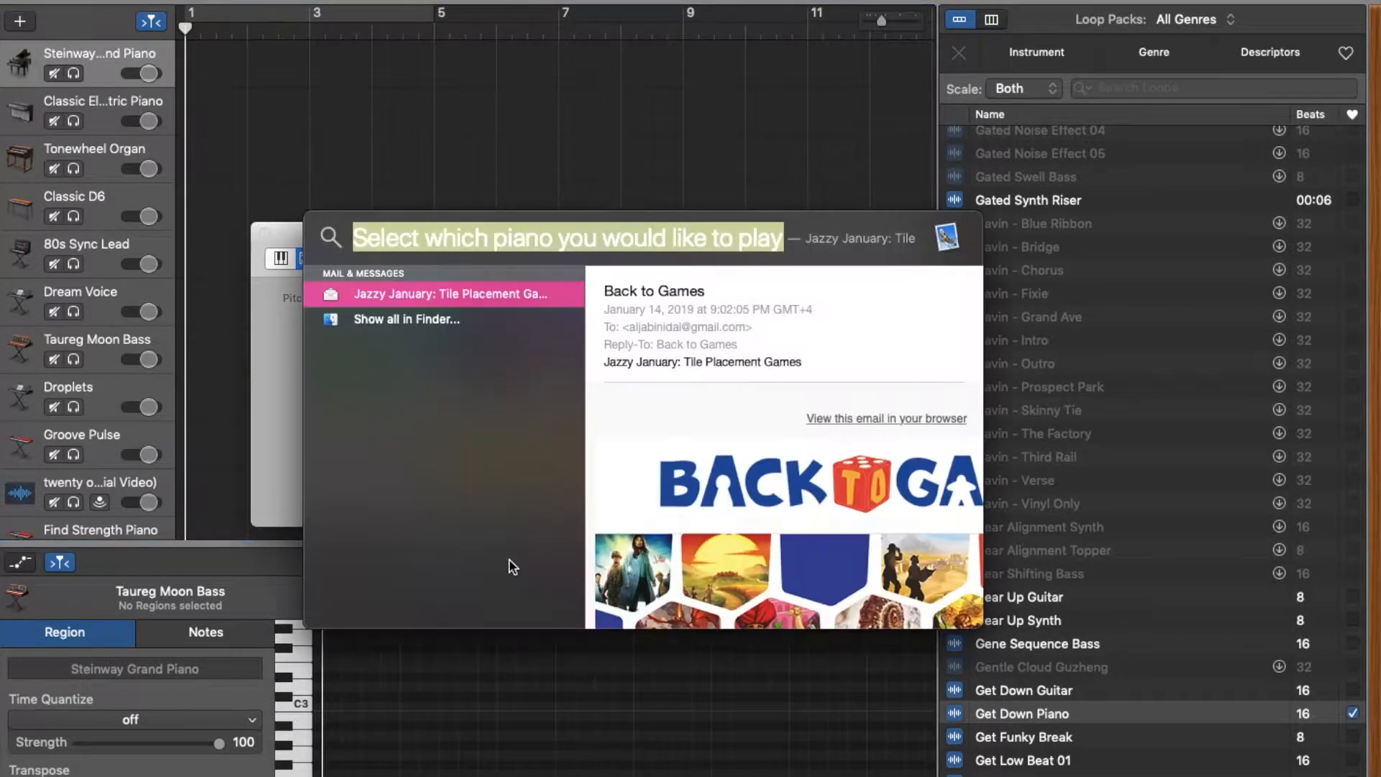
type("now")
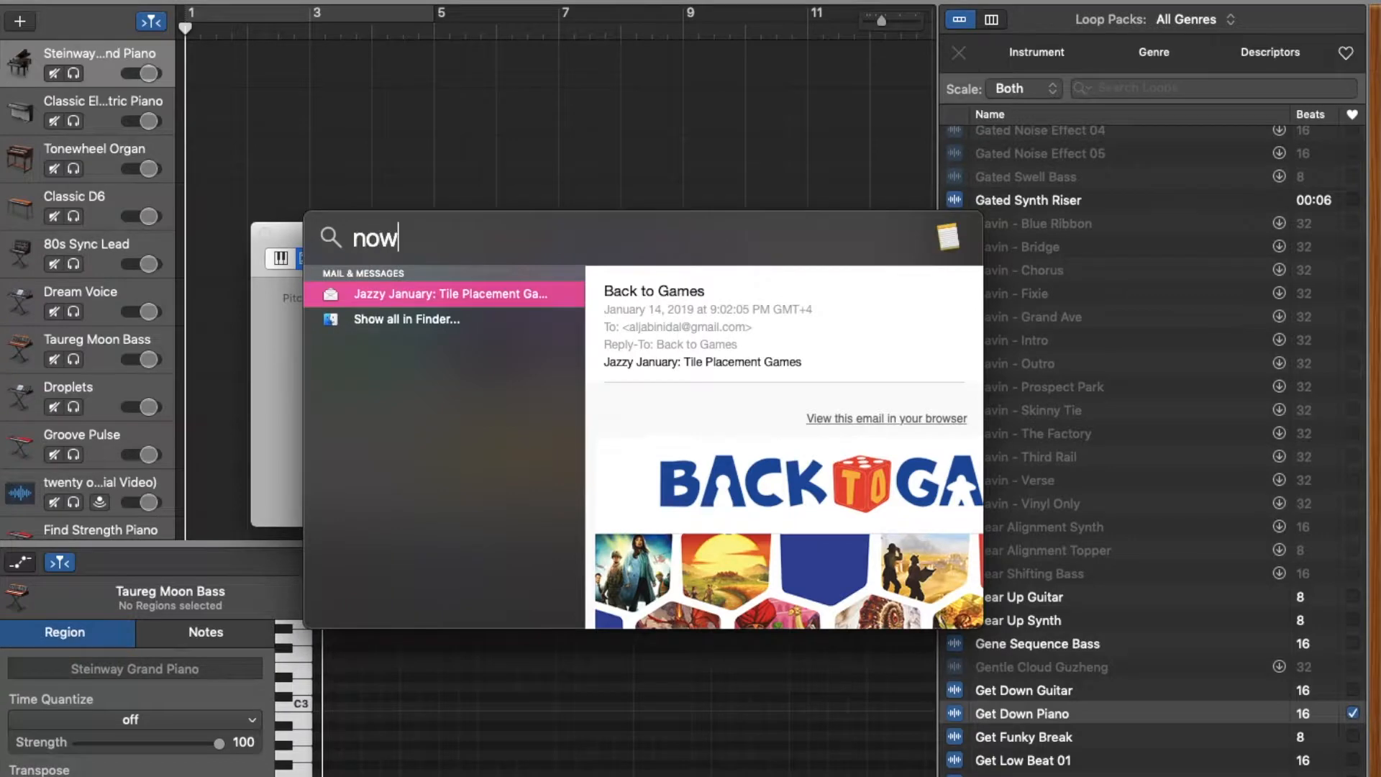
type(" press")
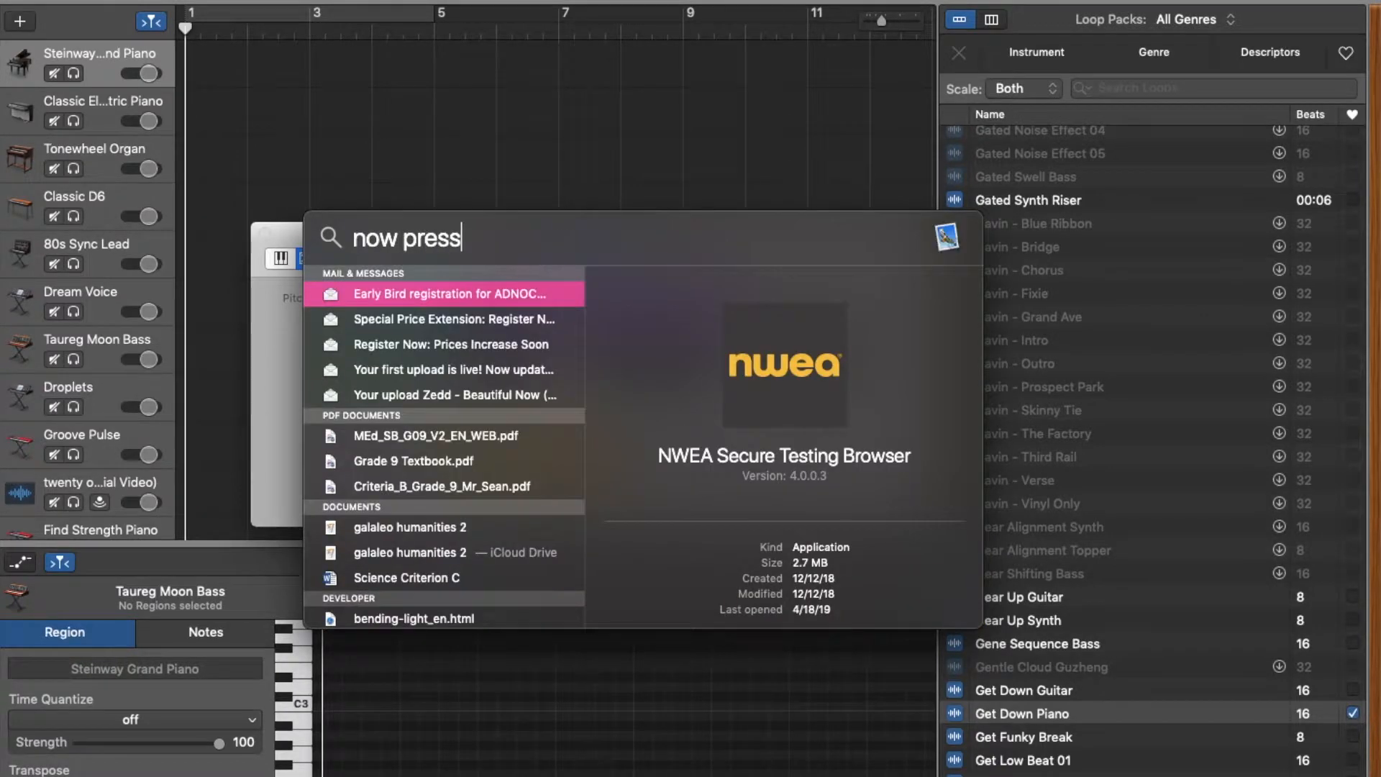
type(" record ")
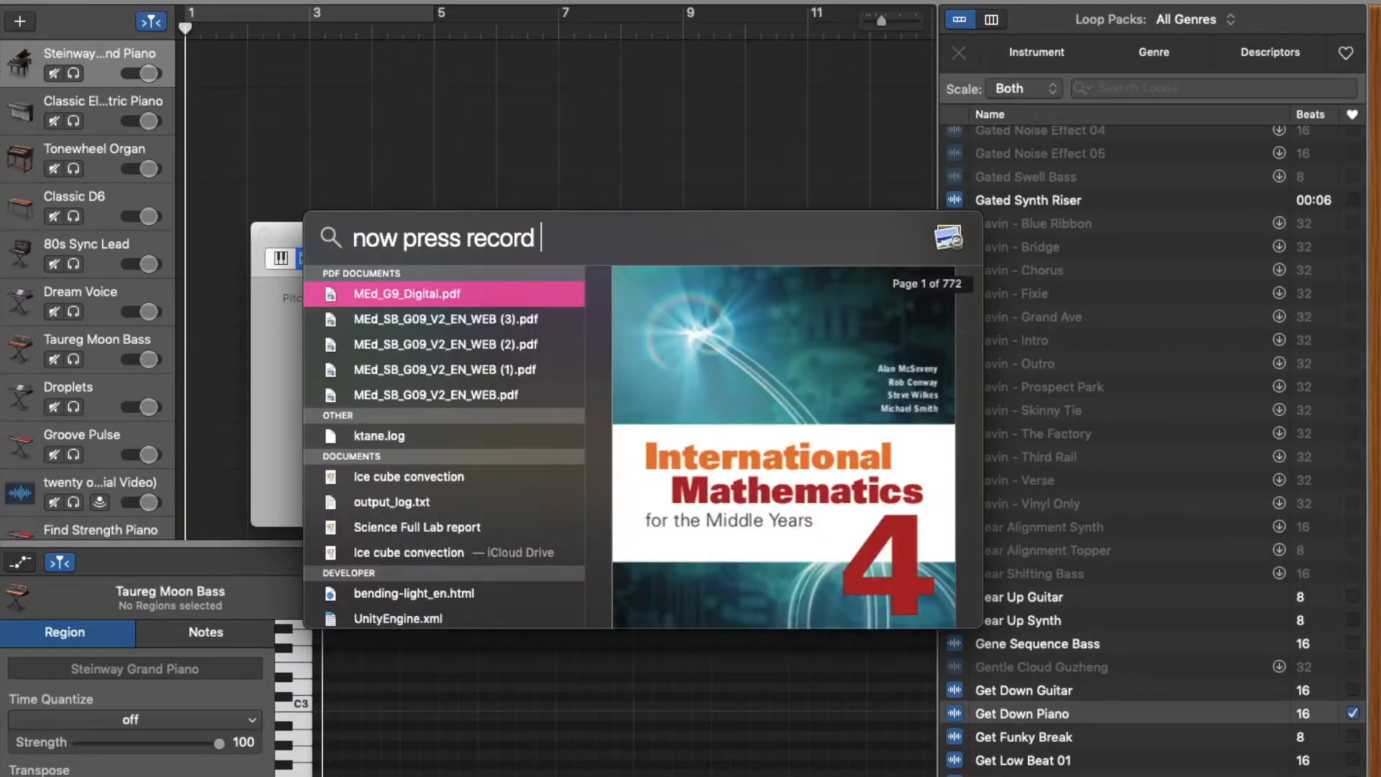
type("and start ty")
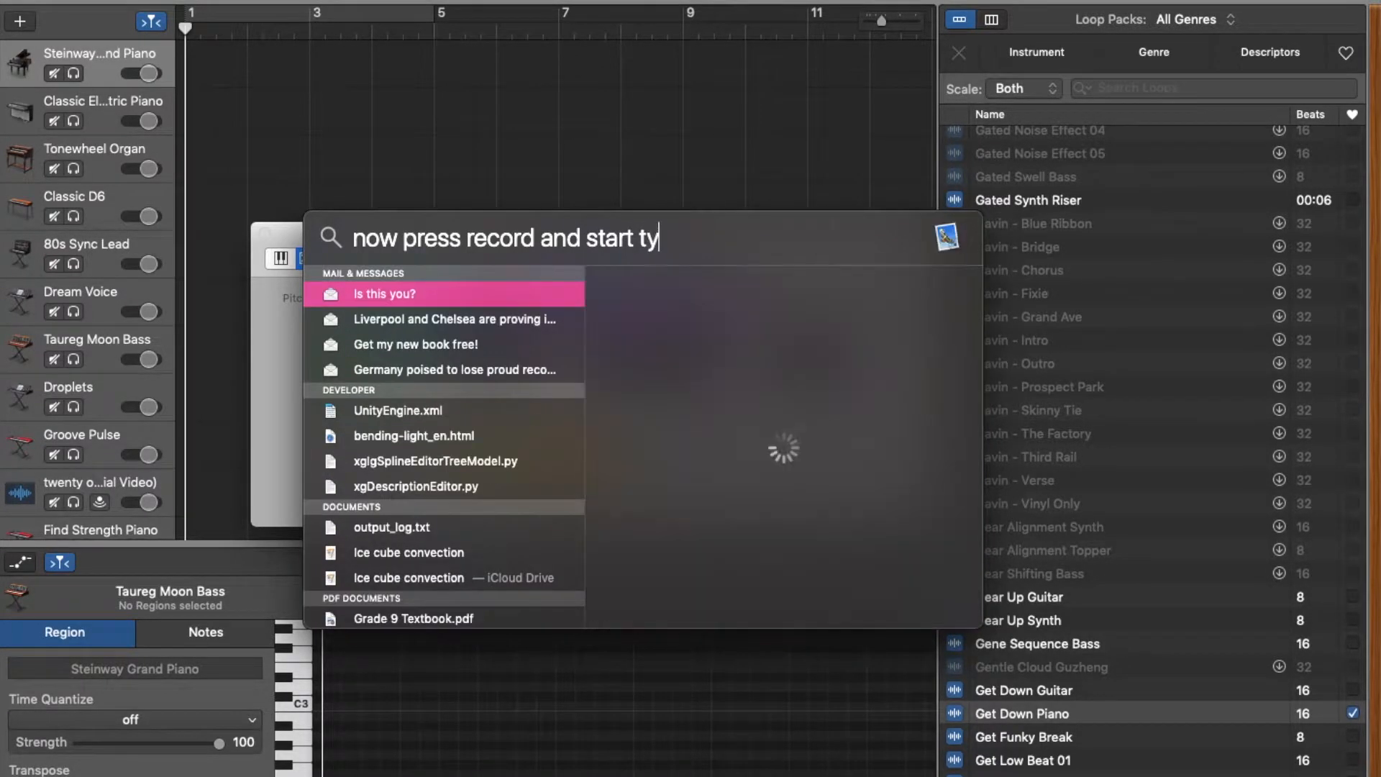
type("ping ")
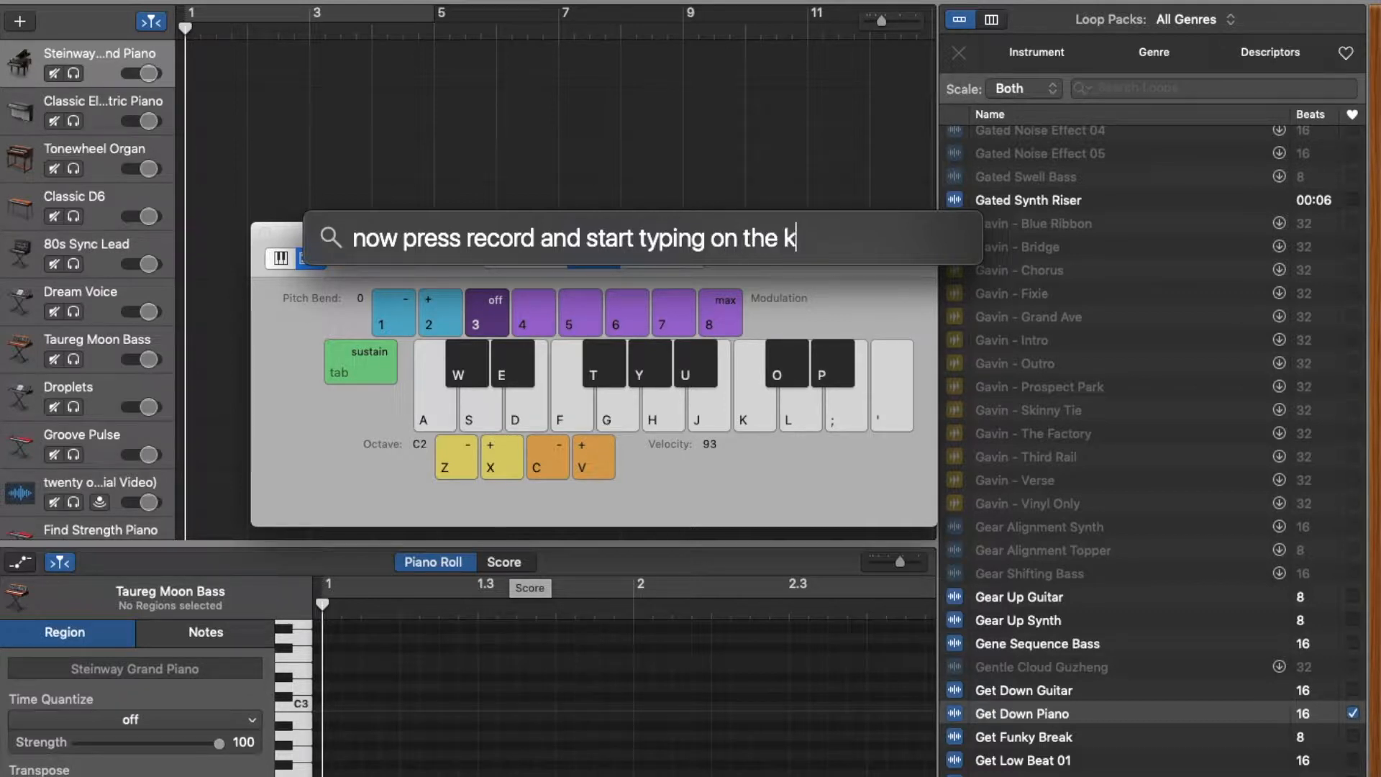
type("on the keyboard")
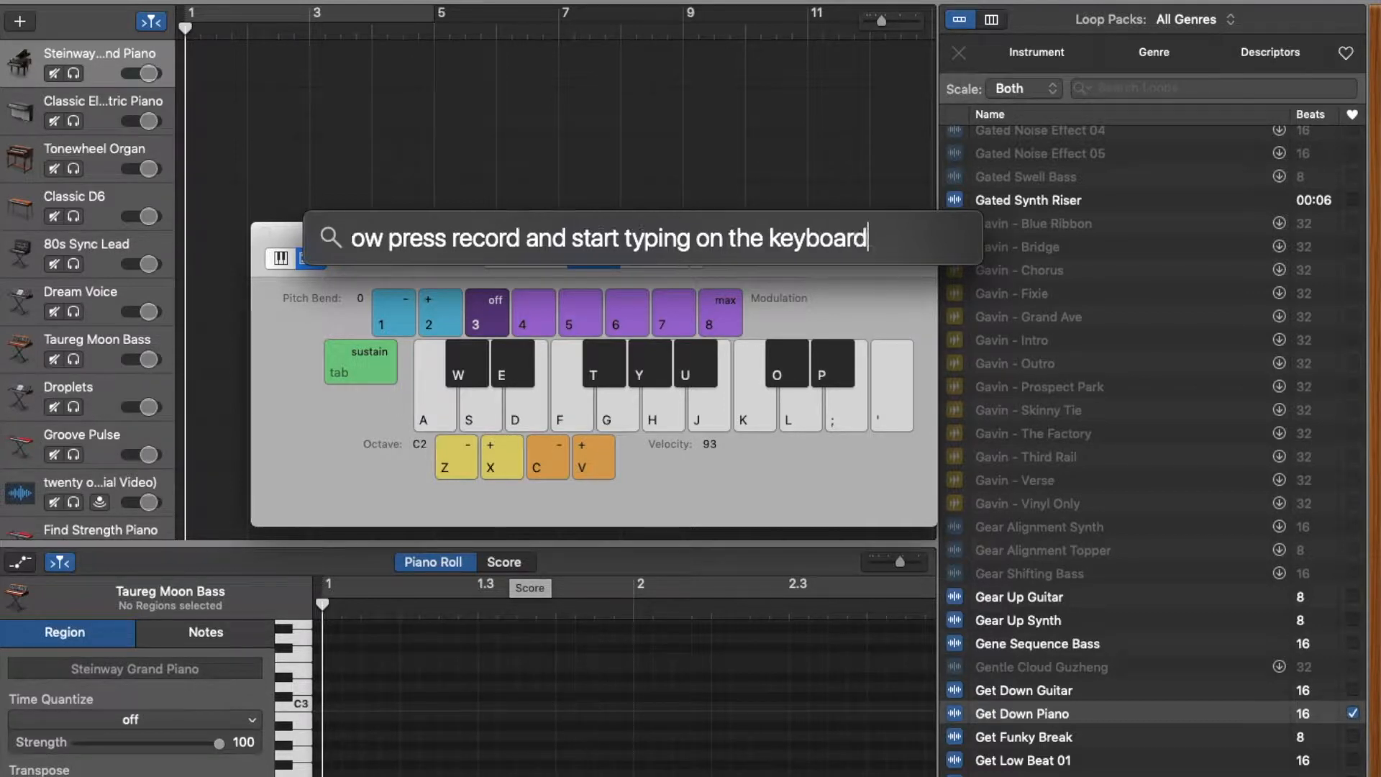
type(" [")
key("BackSpace")
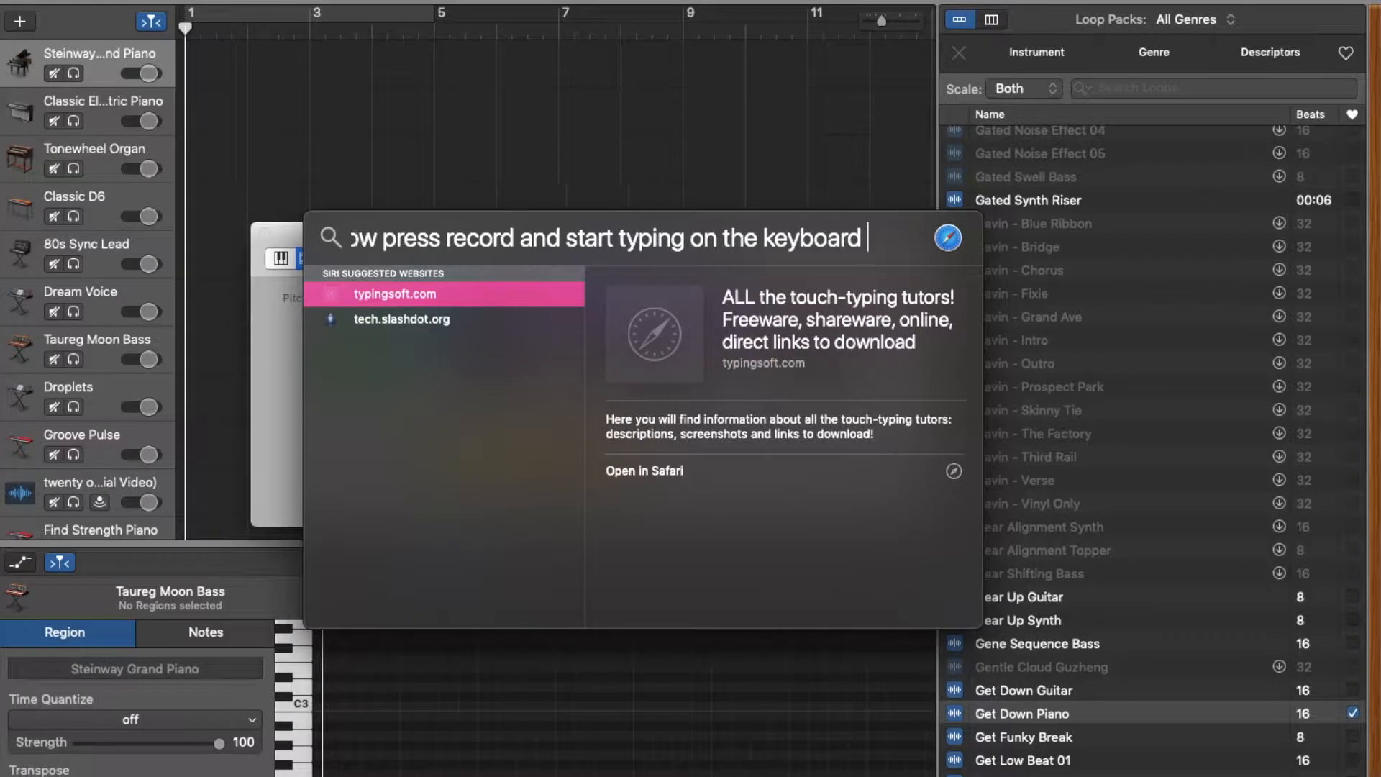
key("Escape")
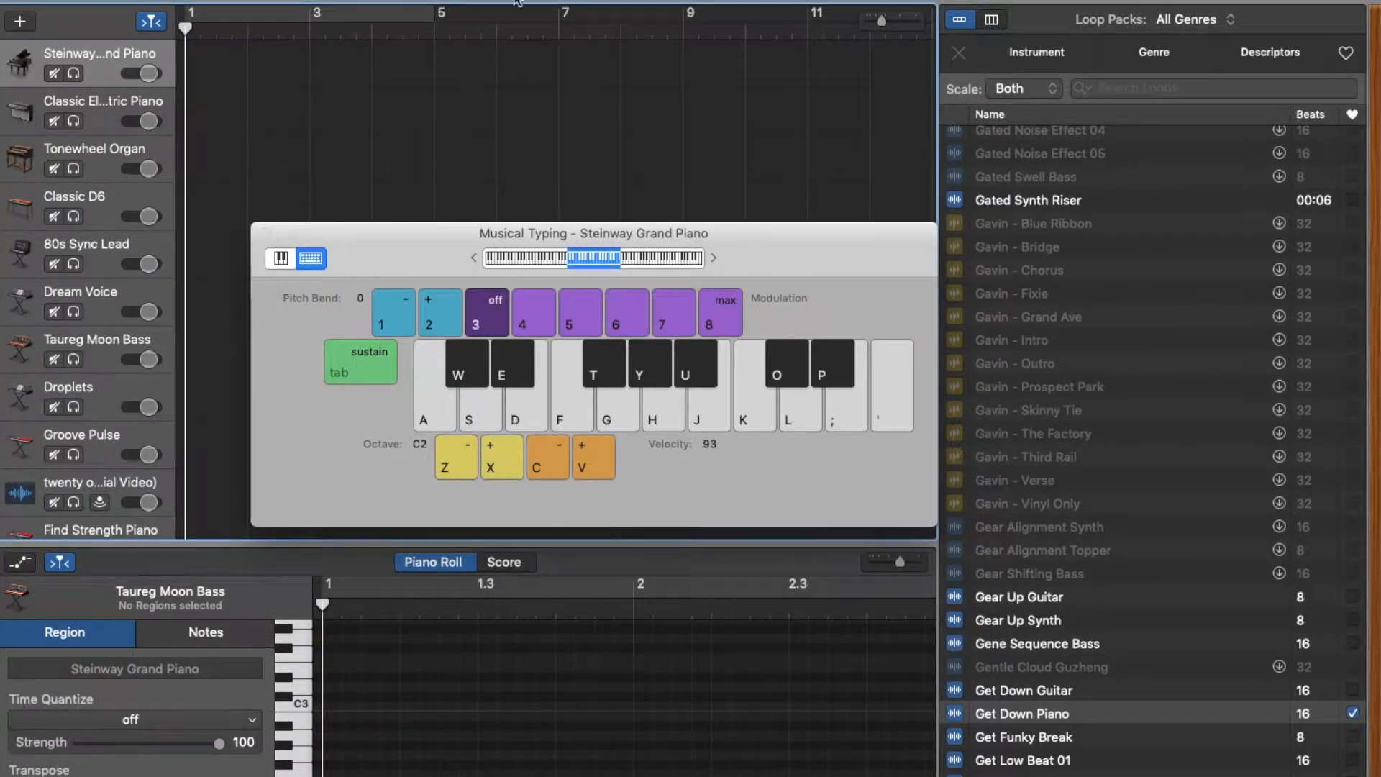
Record an improvised piano part on the Steinway Grand Piano track with Musical Typing, playing single notes and two-note chords, and stop the recording
key("r")
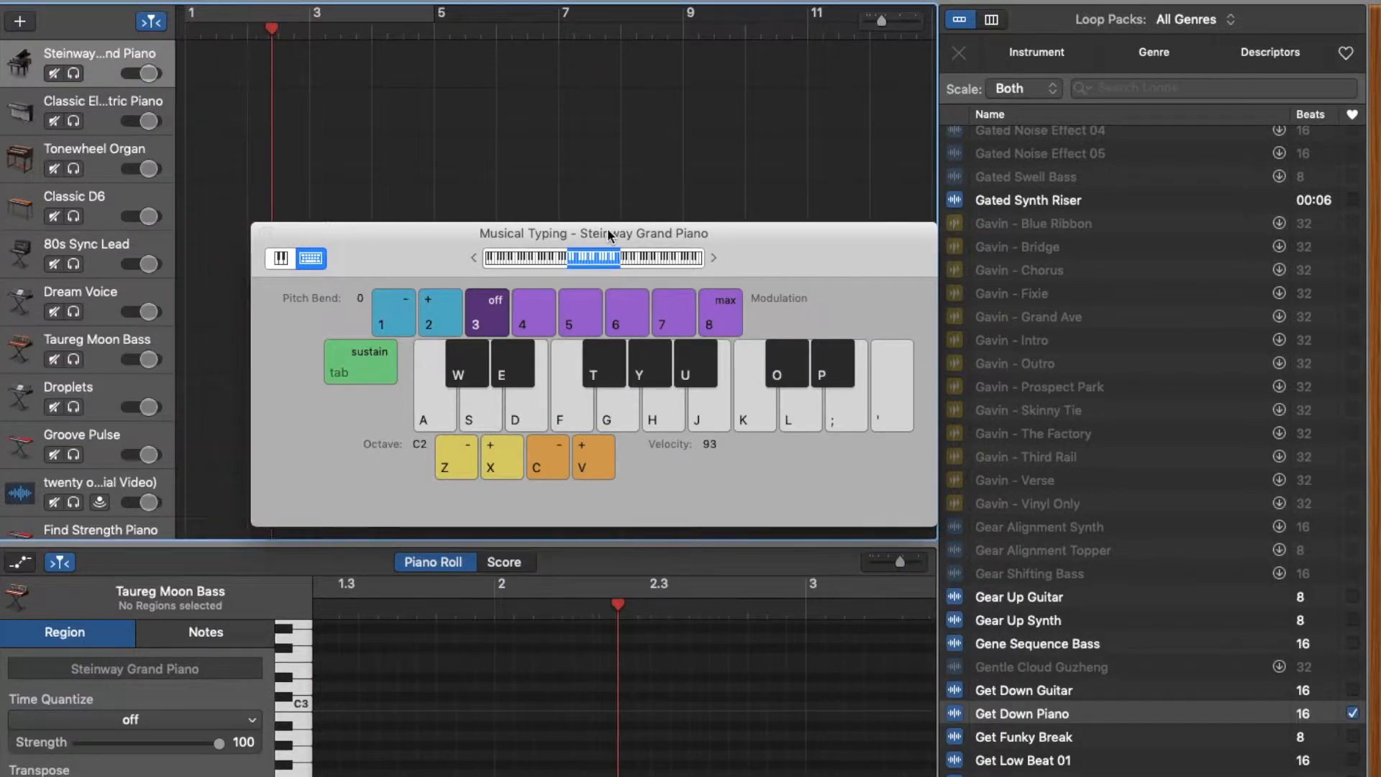
key("d")
key("s")
key("d")
key("s")
key("d")
key("s")
key("e")
key("a")
key("d")
key("s")
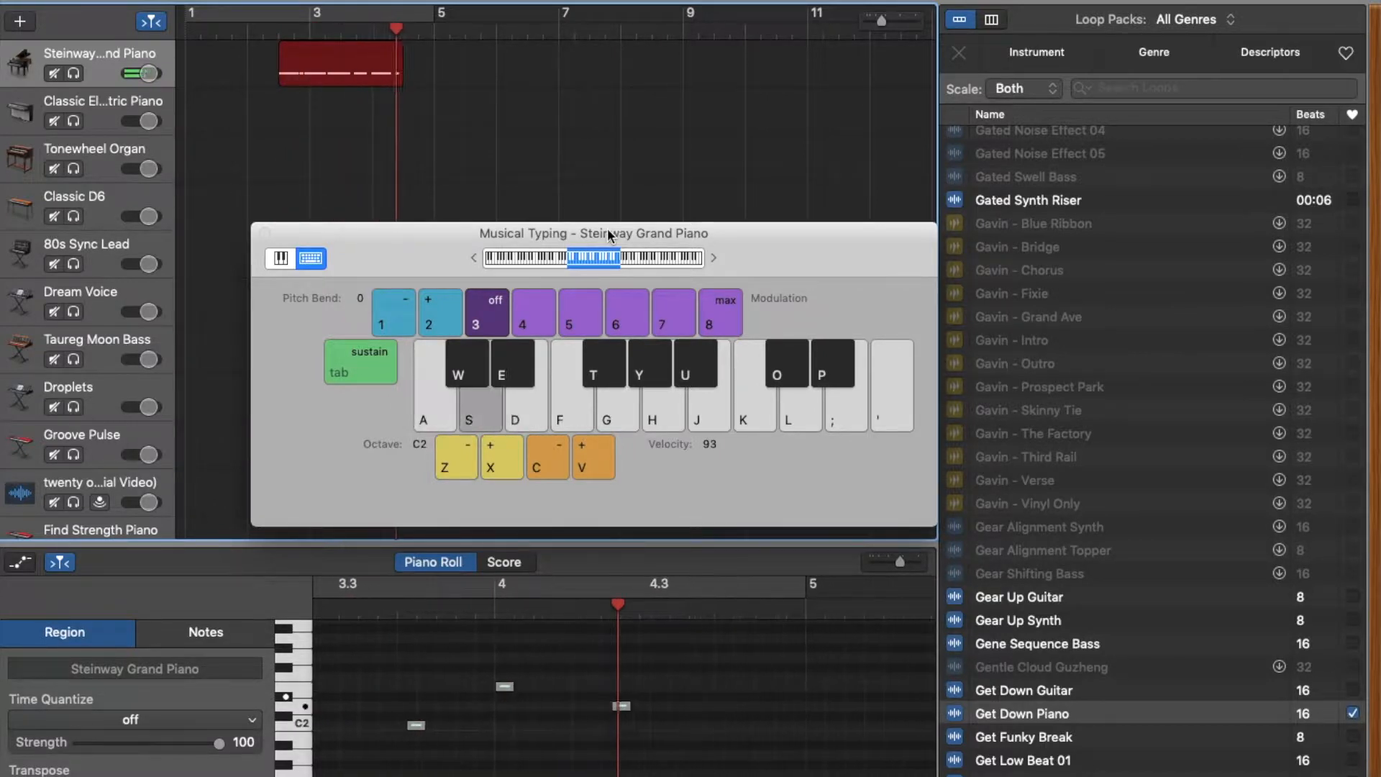
key("a")
key("s")
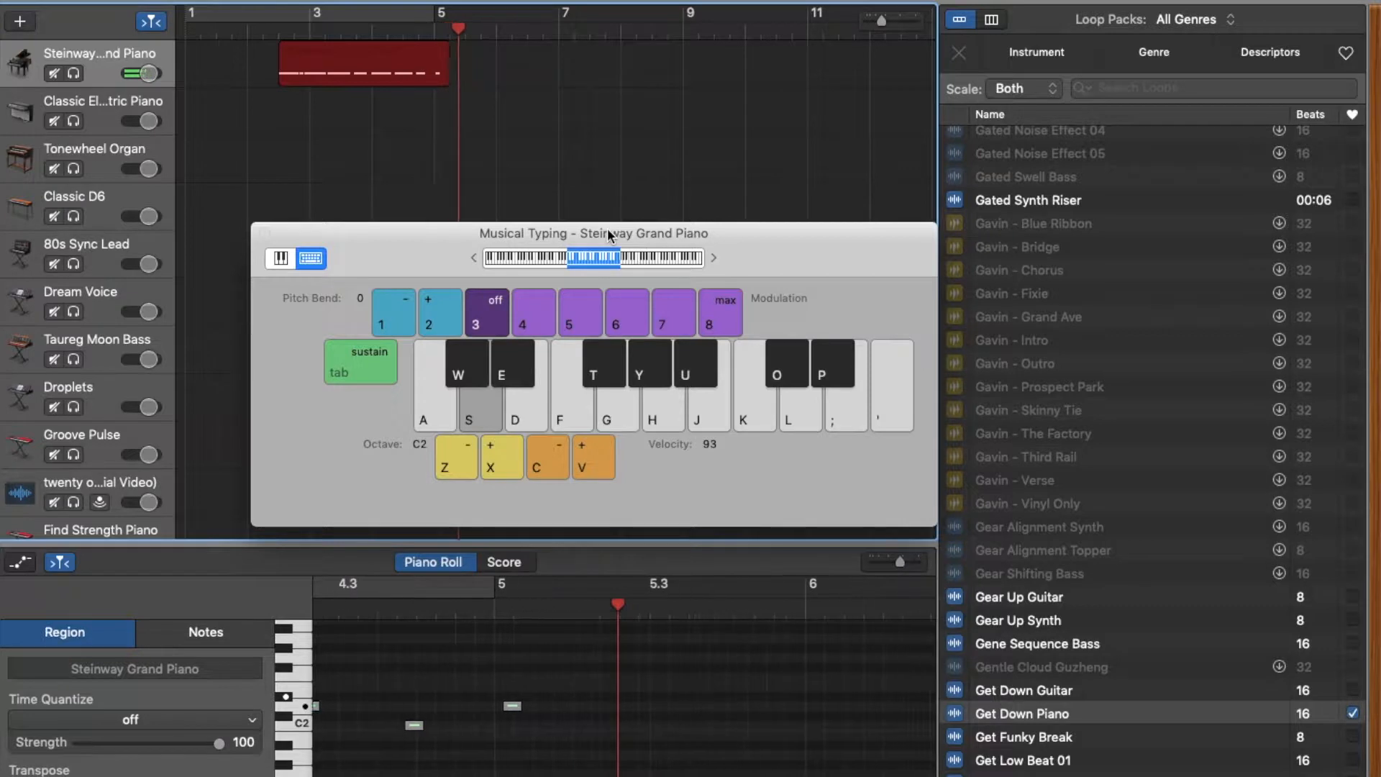
key("d")
key("s")
key("d")
key("a")
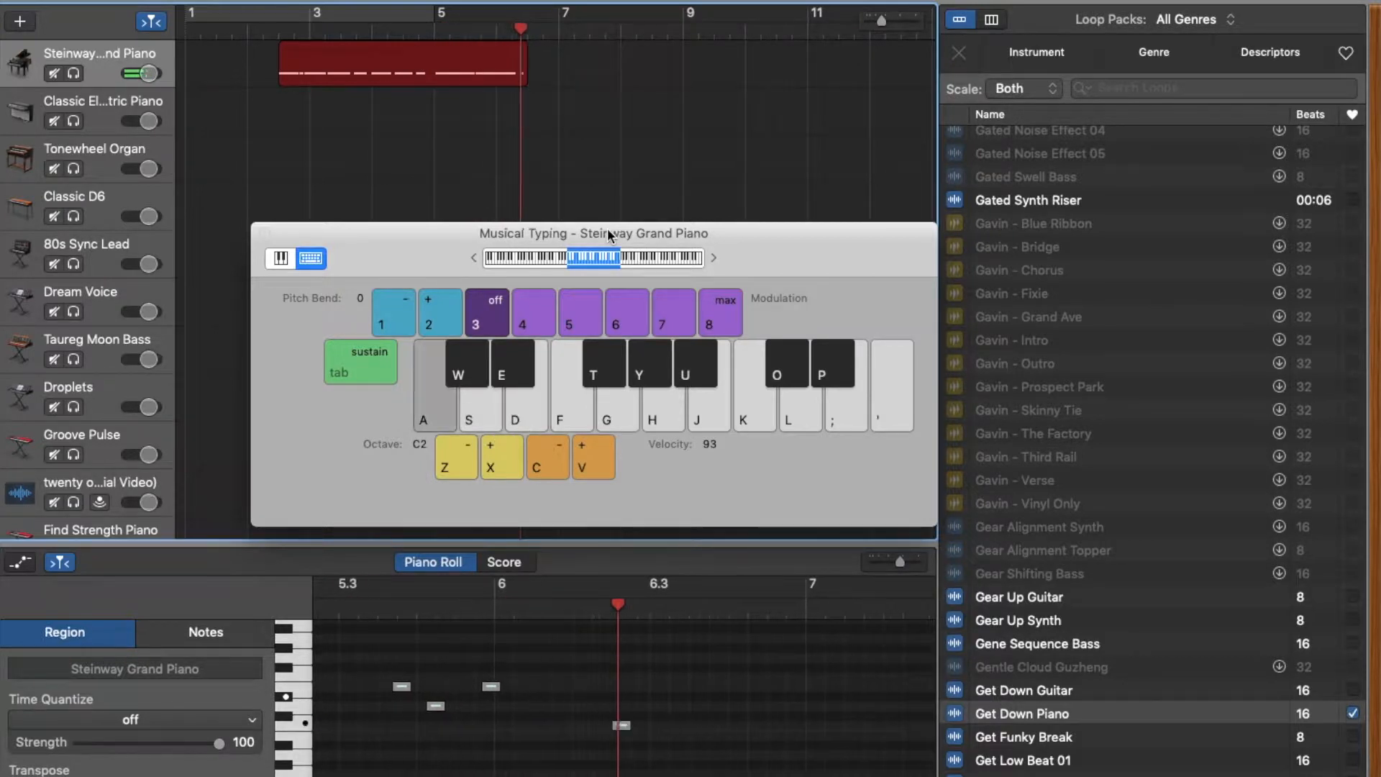
key("j")
key("h")
key("d")
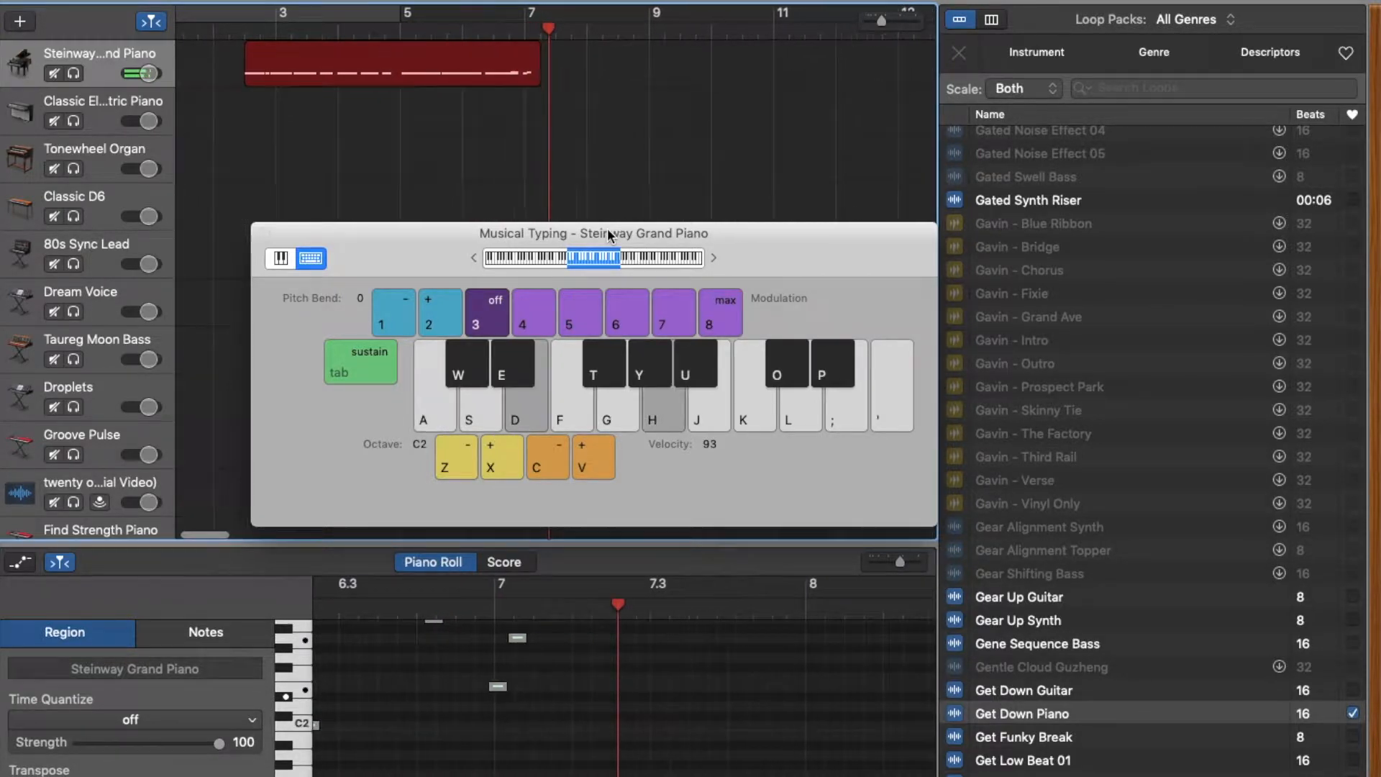
key("s")
key("g")
key("d")
key("j")
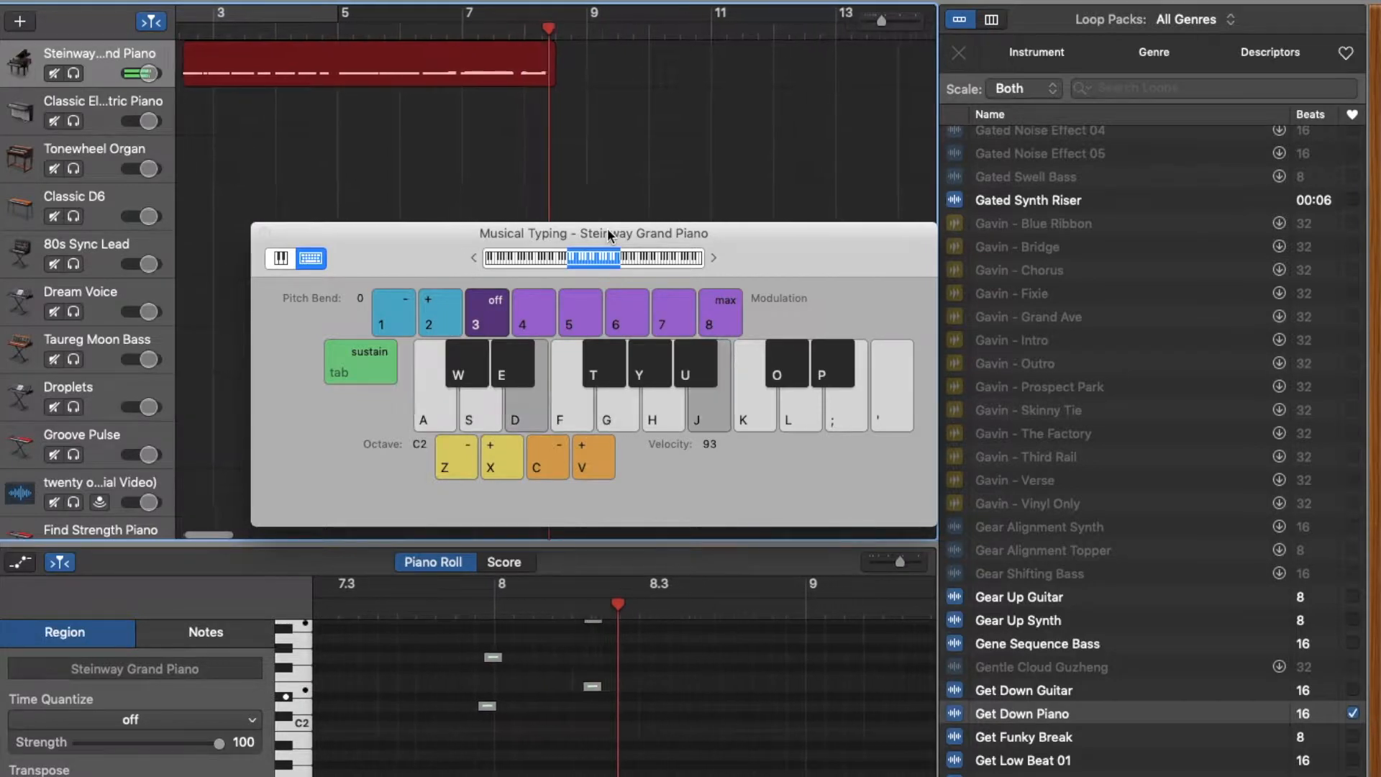
key("h")
key("f")
key("s")
key("j")
key("d")
key("g")
key("a")
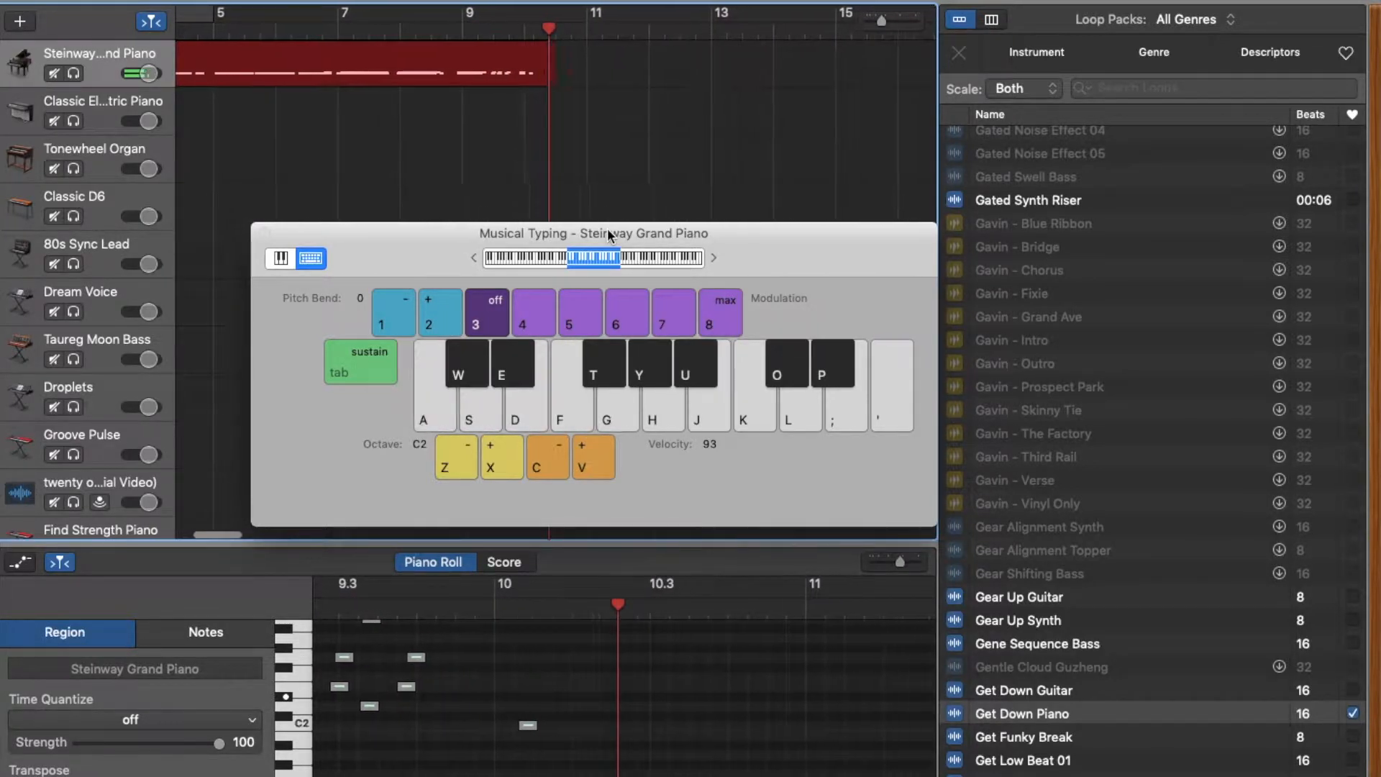
key("d")
key("s")
key("d")
key("s")
key("d")
key("a")
key("s")
key("d")
key("a")
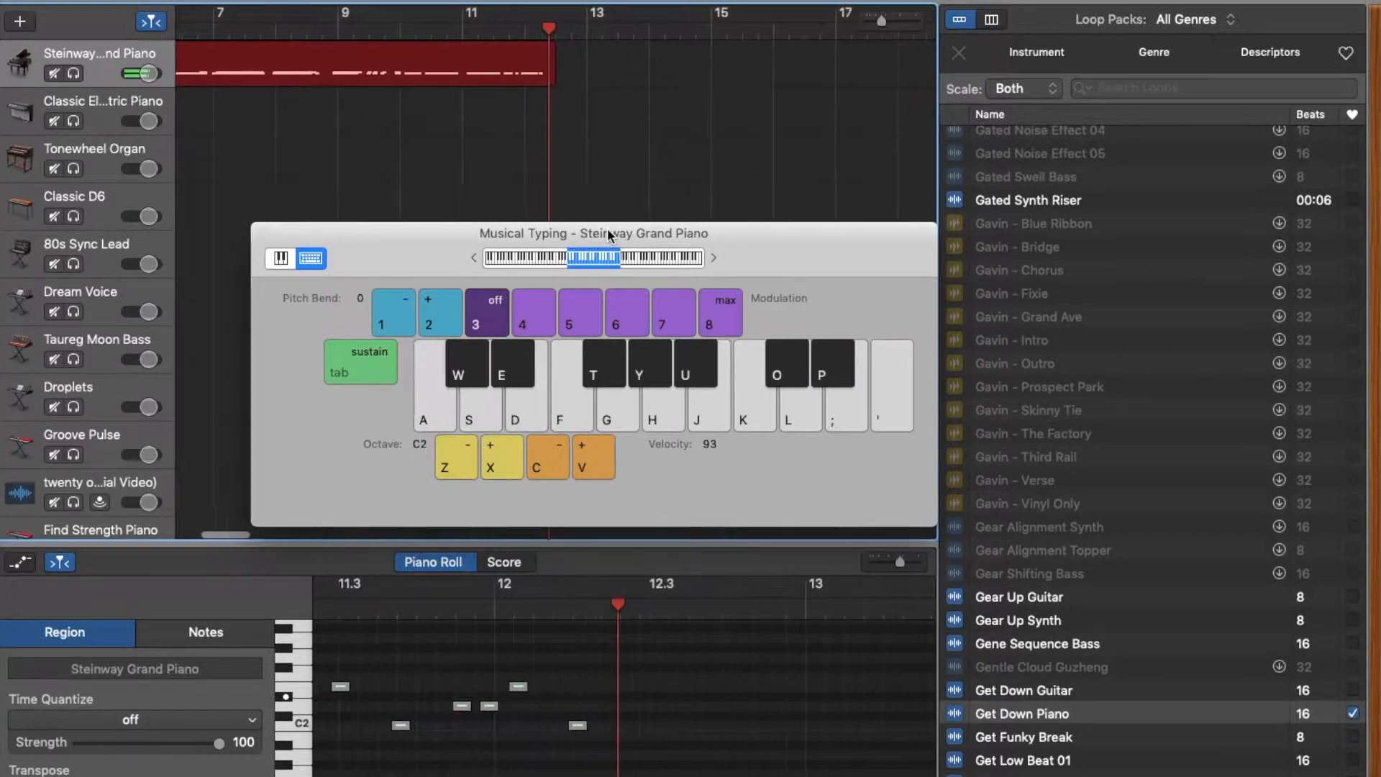
key("s")
key("s")
key("a")
key("s")
key("d")
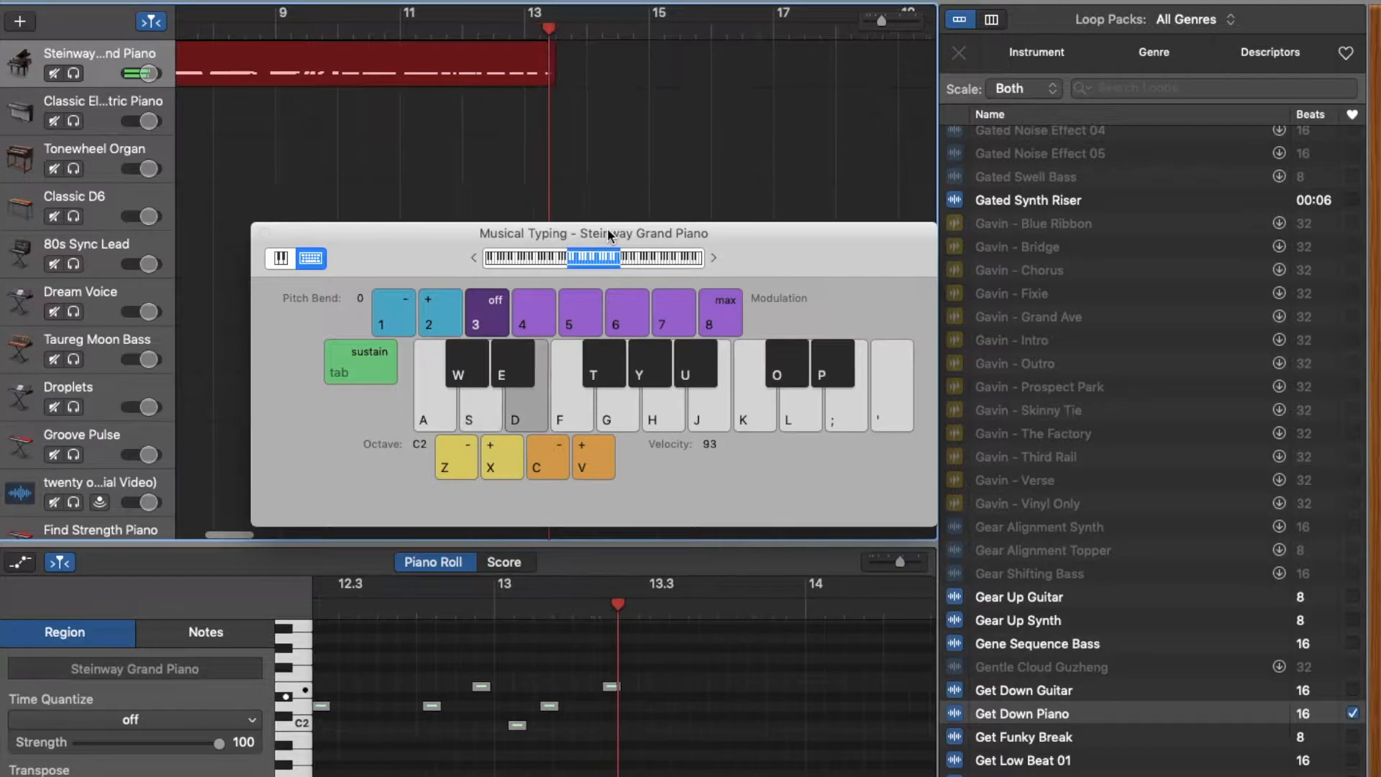
key("k")
key("h")
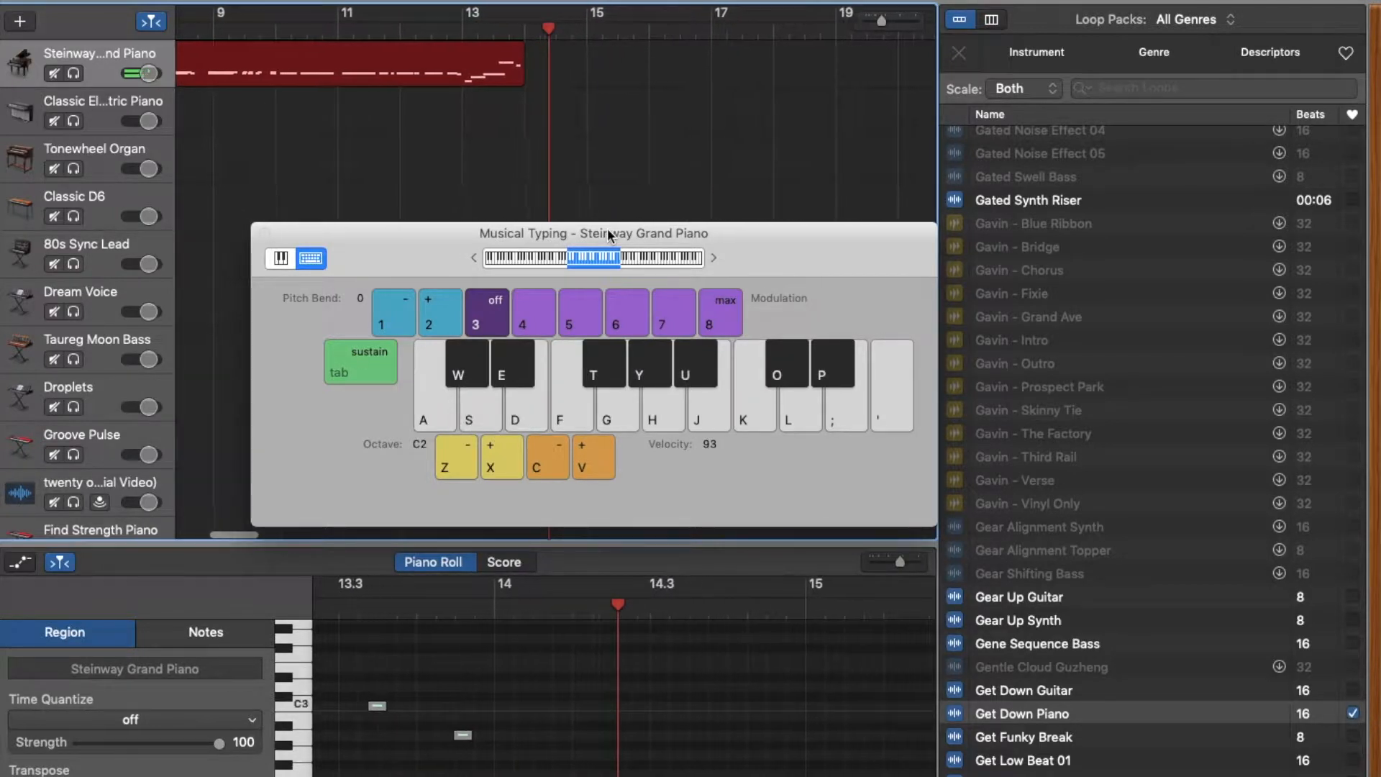
key("f")
key("j")
key("d")
key("h")
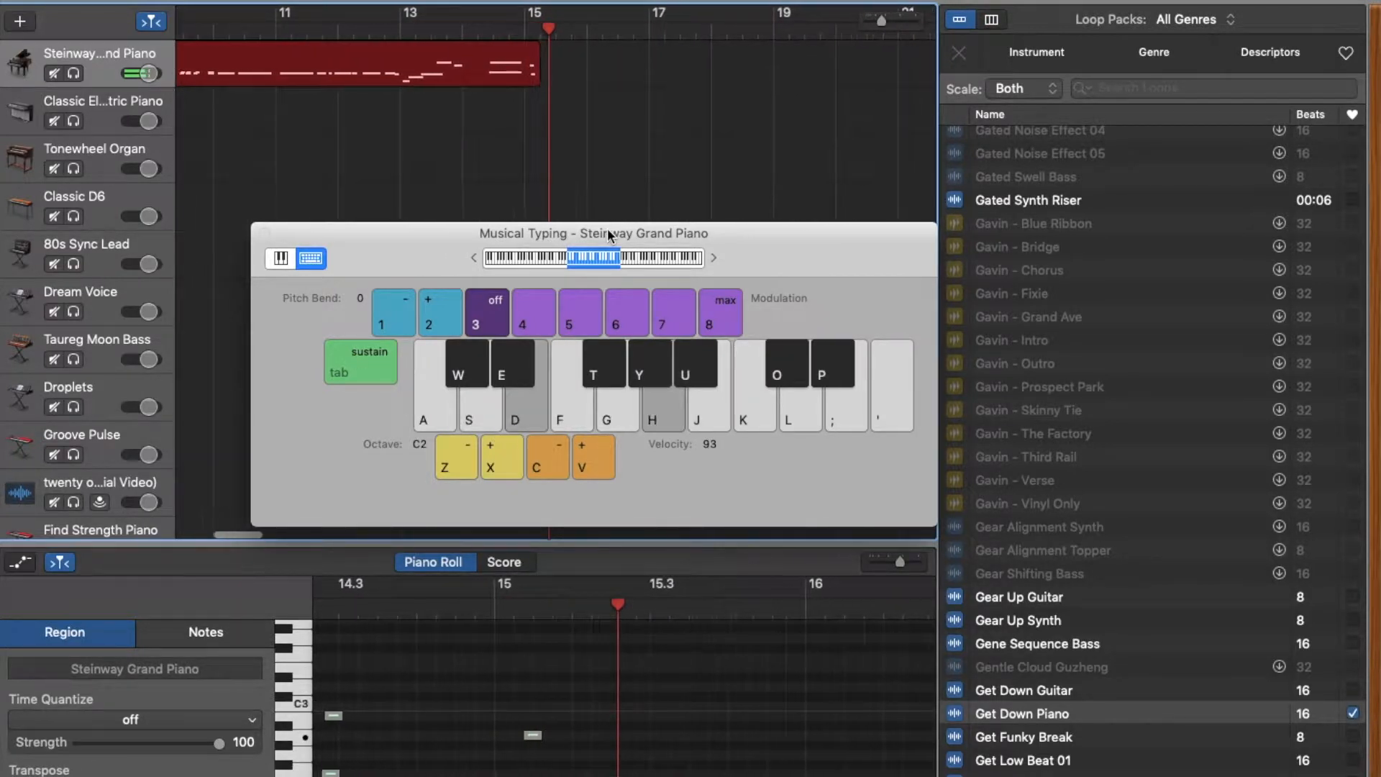
key("s")
key("g")
key("e")
key("j")
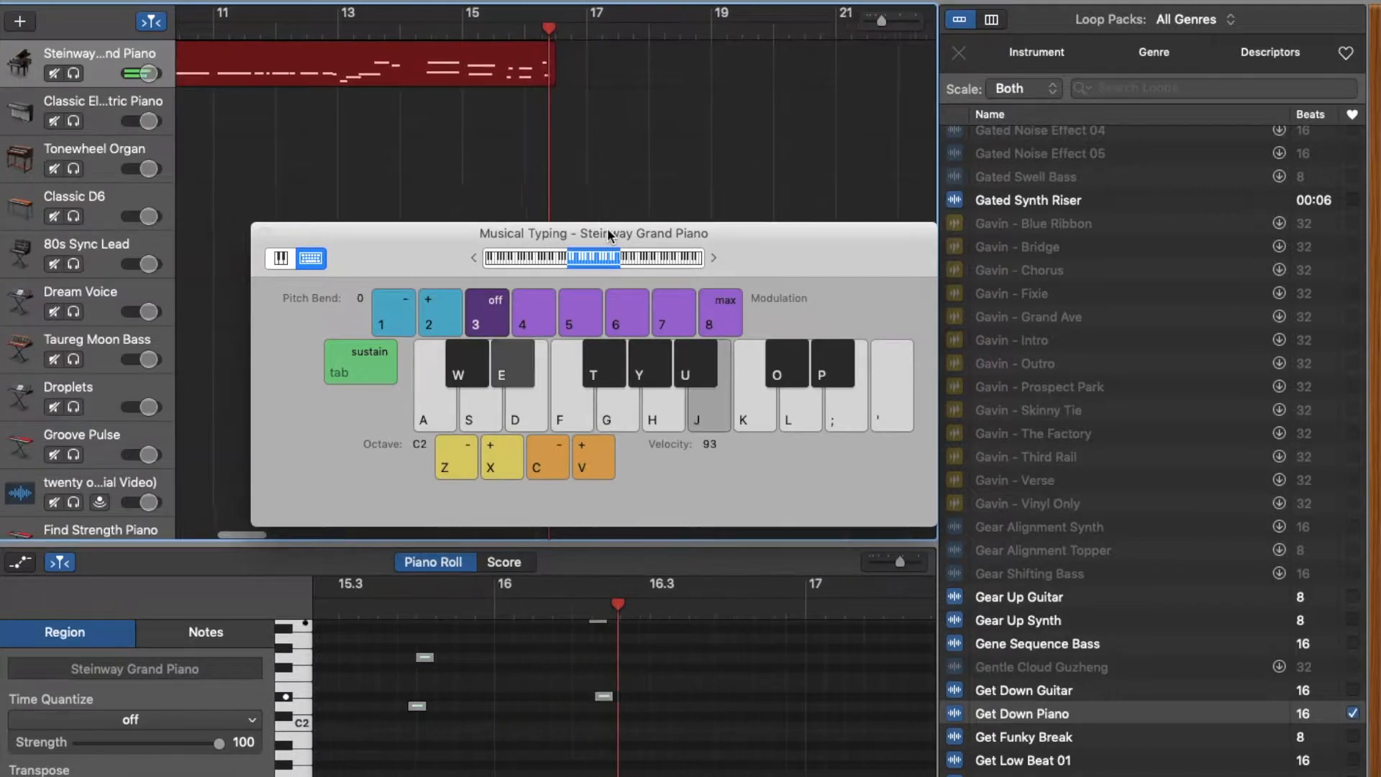
key("d")
key("y")
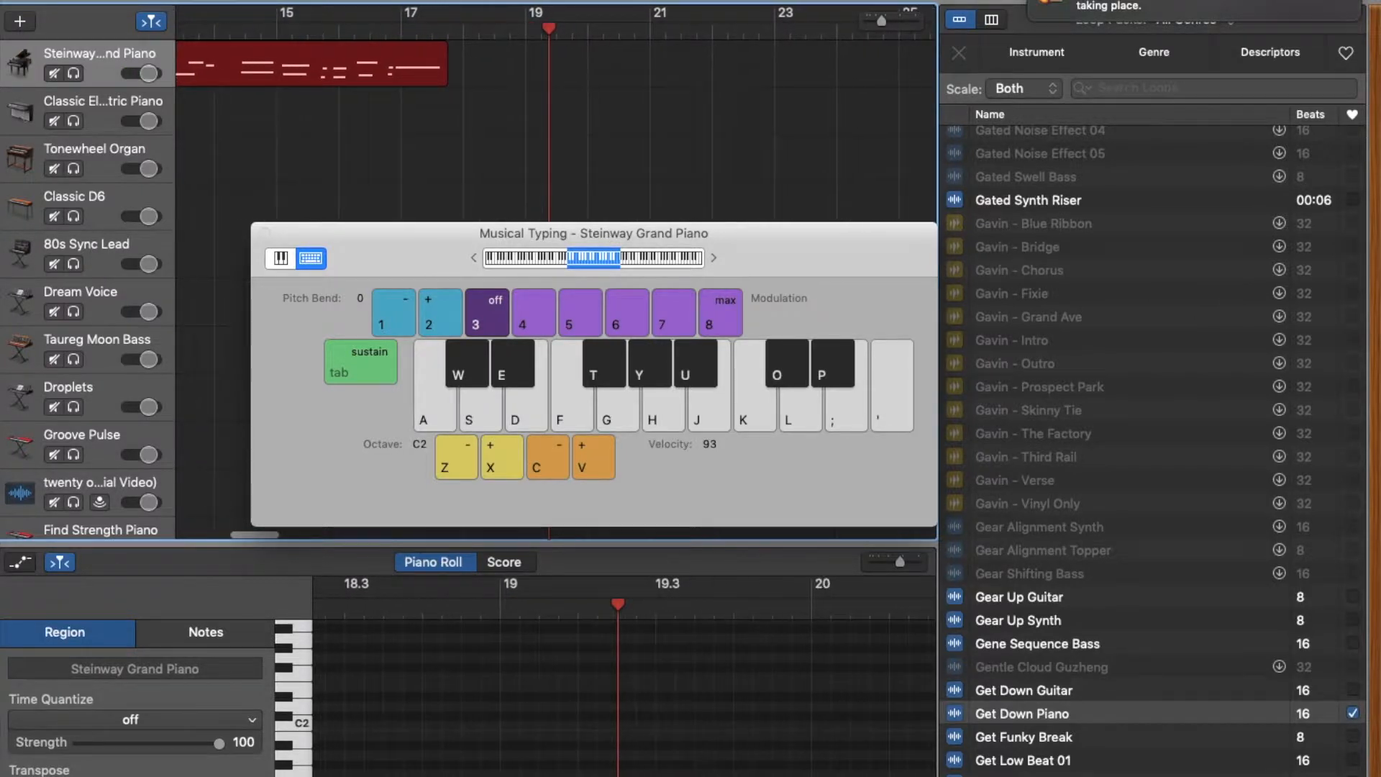
key("space")
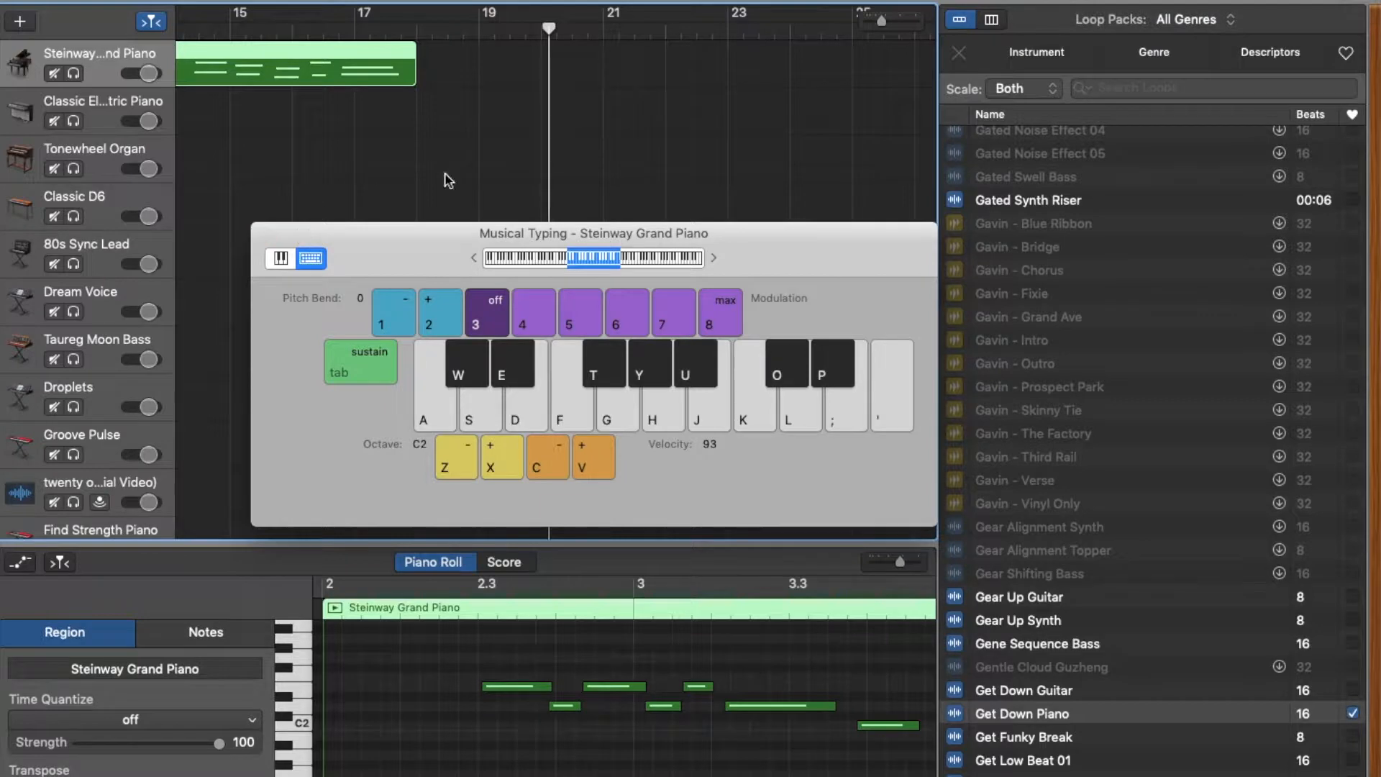
Move the Musical Typing window below the track area and play the recorded piano region back from the beginning of the project
scroll(482, 178, "left", 5)
scroll(482, 172, "left", 5)
left_click_drag(422, 250, 347, 658)
scroll(555, 173, "left", 10)
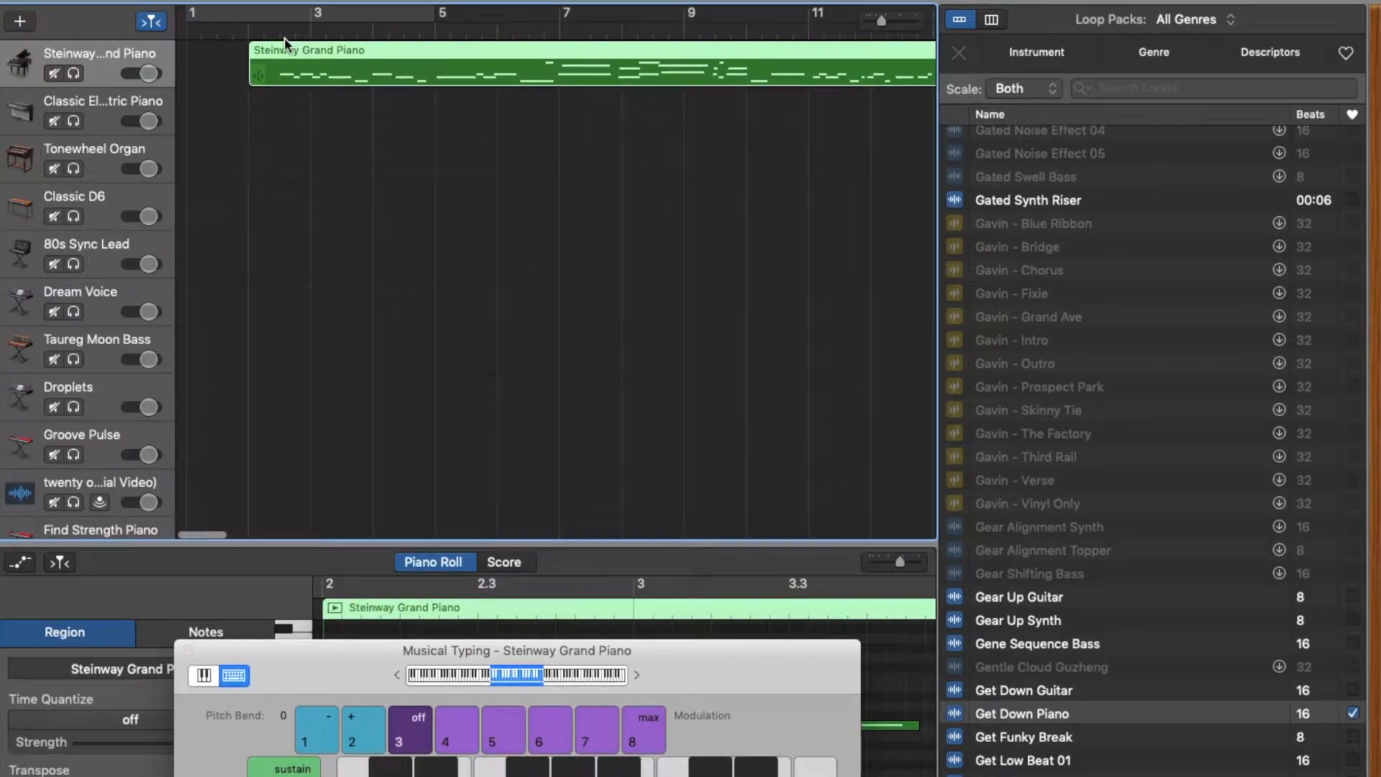
key("Return")
key("space")
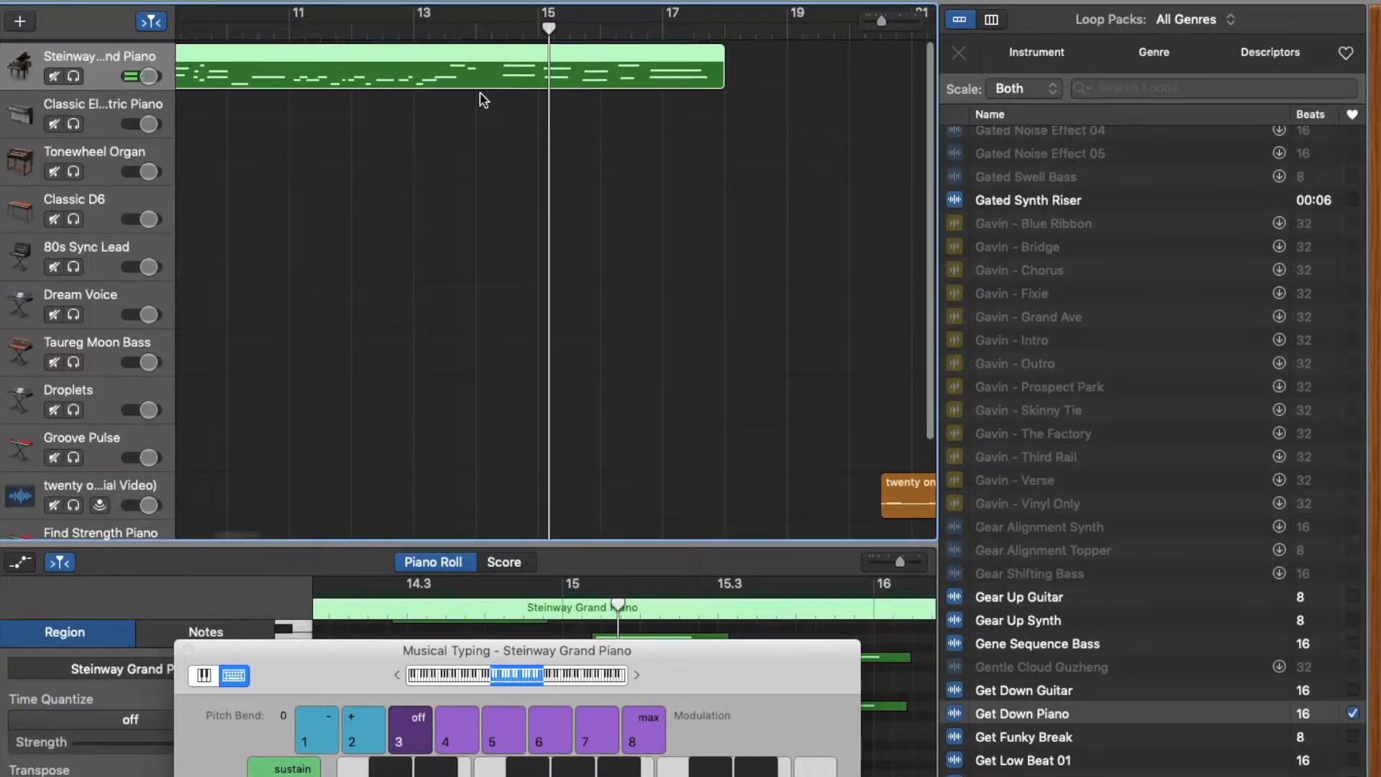
Move the Steinway Grand Piano region to start at bar 11 and split it at the playhead just after bar 15
left_click_drag(469, 71, 727, 50)
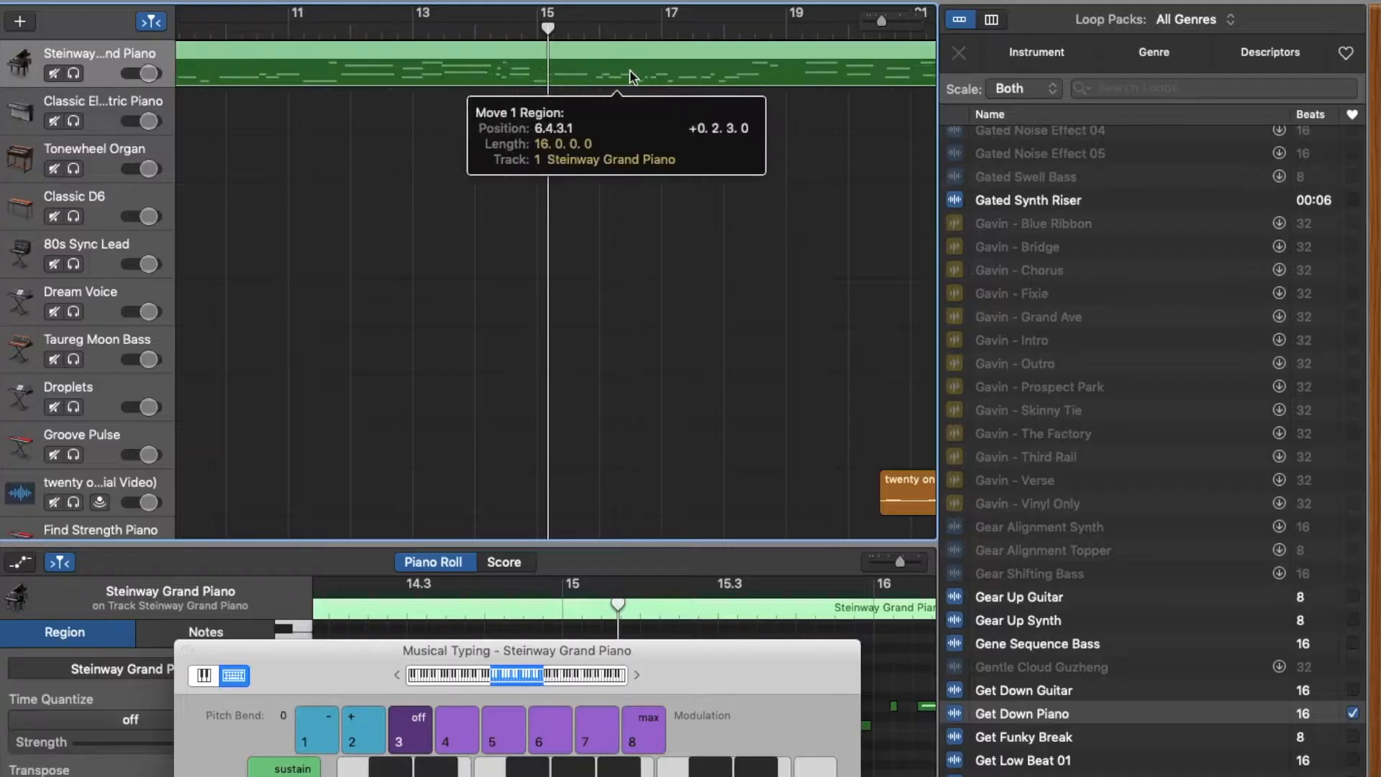
left_click_drag(630, 75, 710, 72)
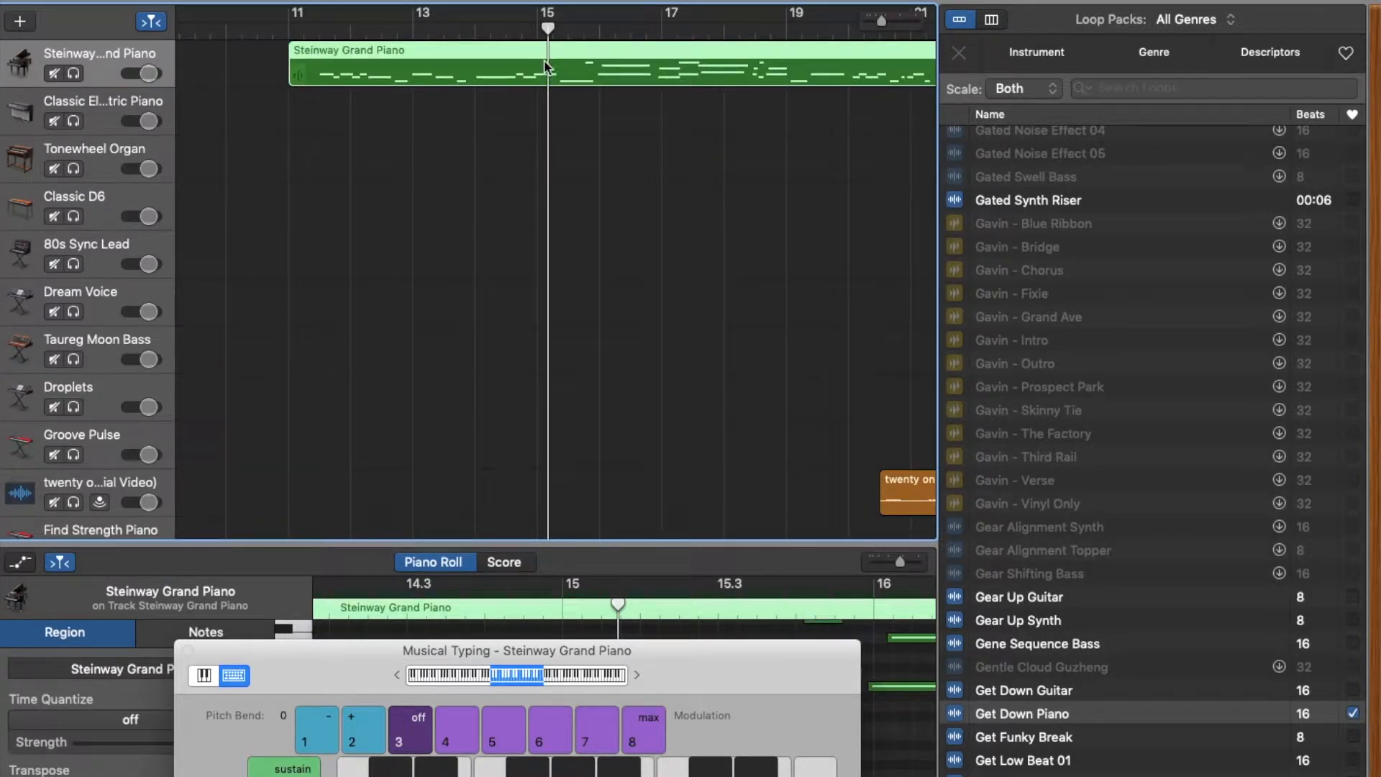
right_click(548, 62)
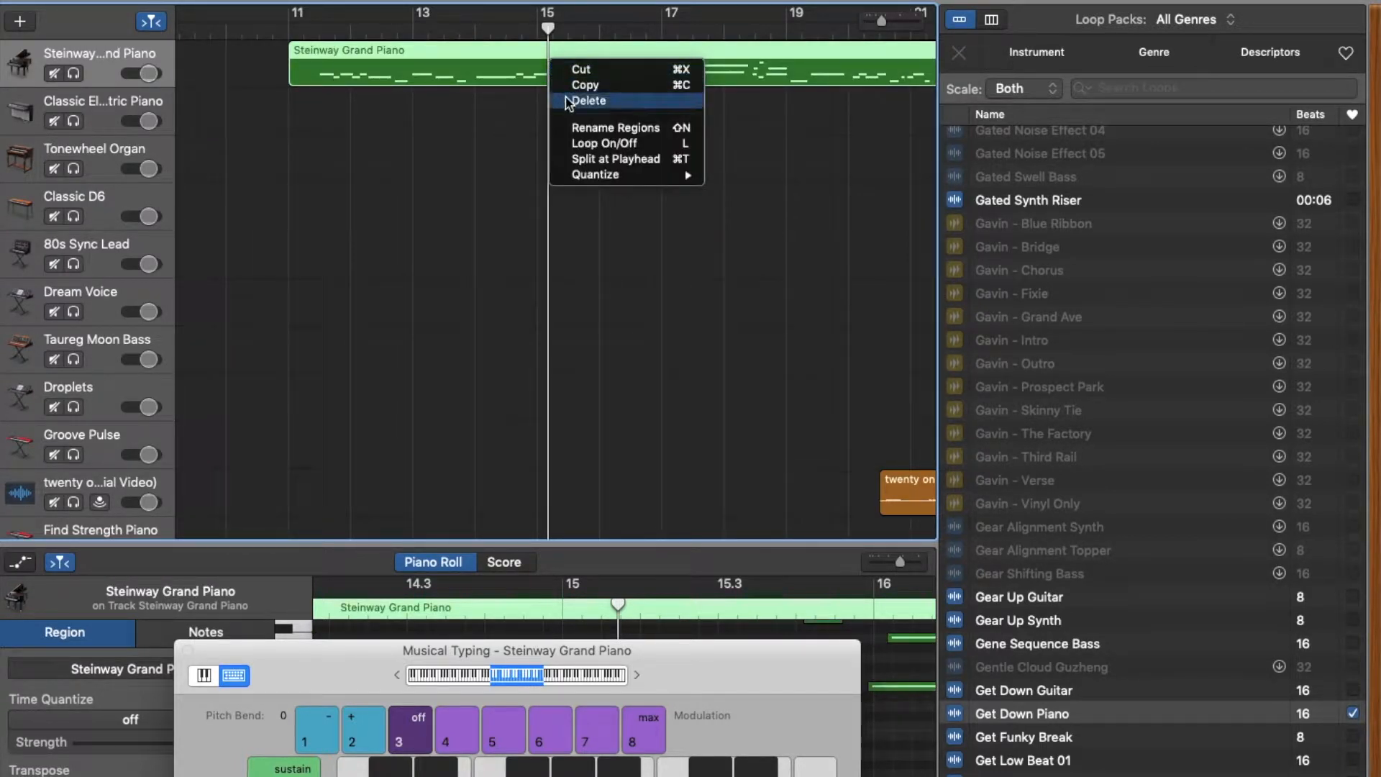
left_click(594, 159)
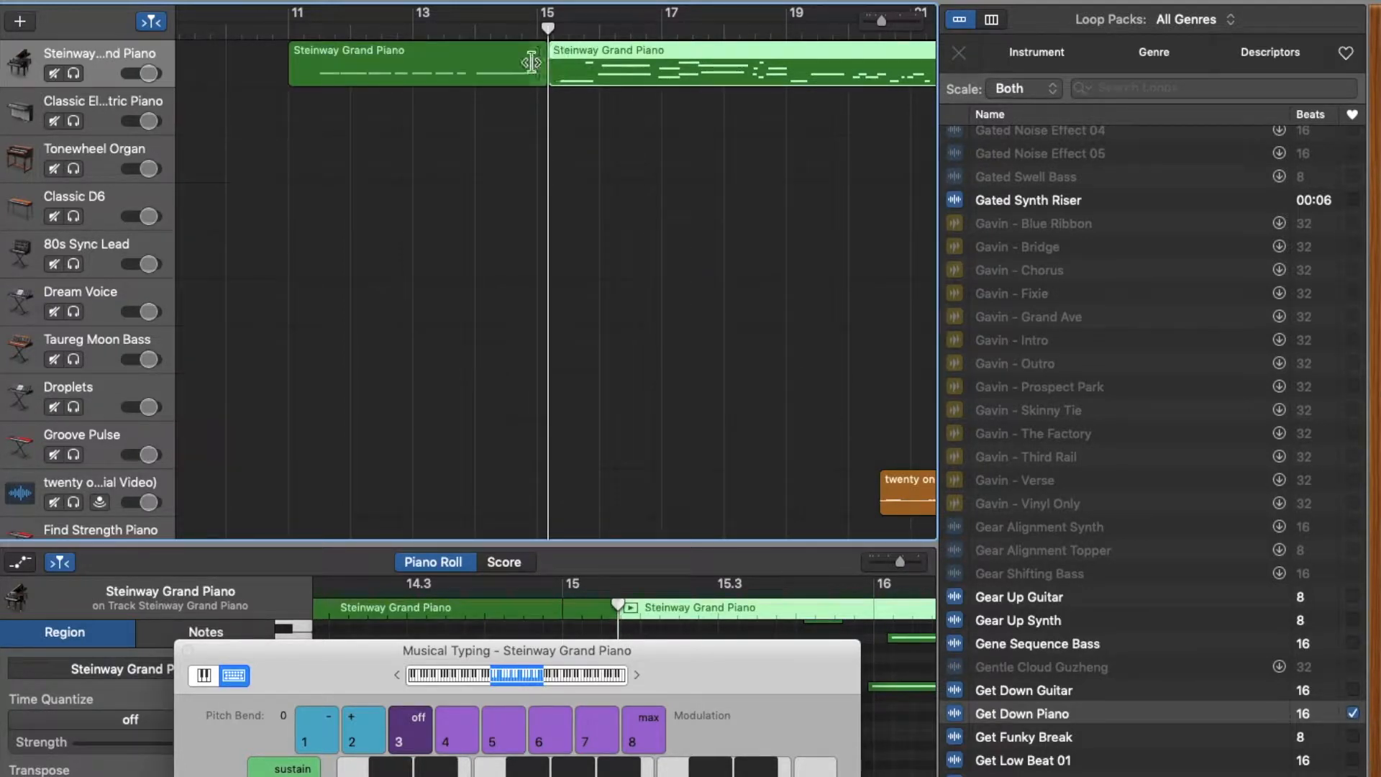
Split the second piano region at bar 18 and select only the middle piece
left_click_drag(549, 25, 721, 22)
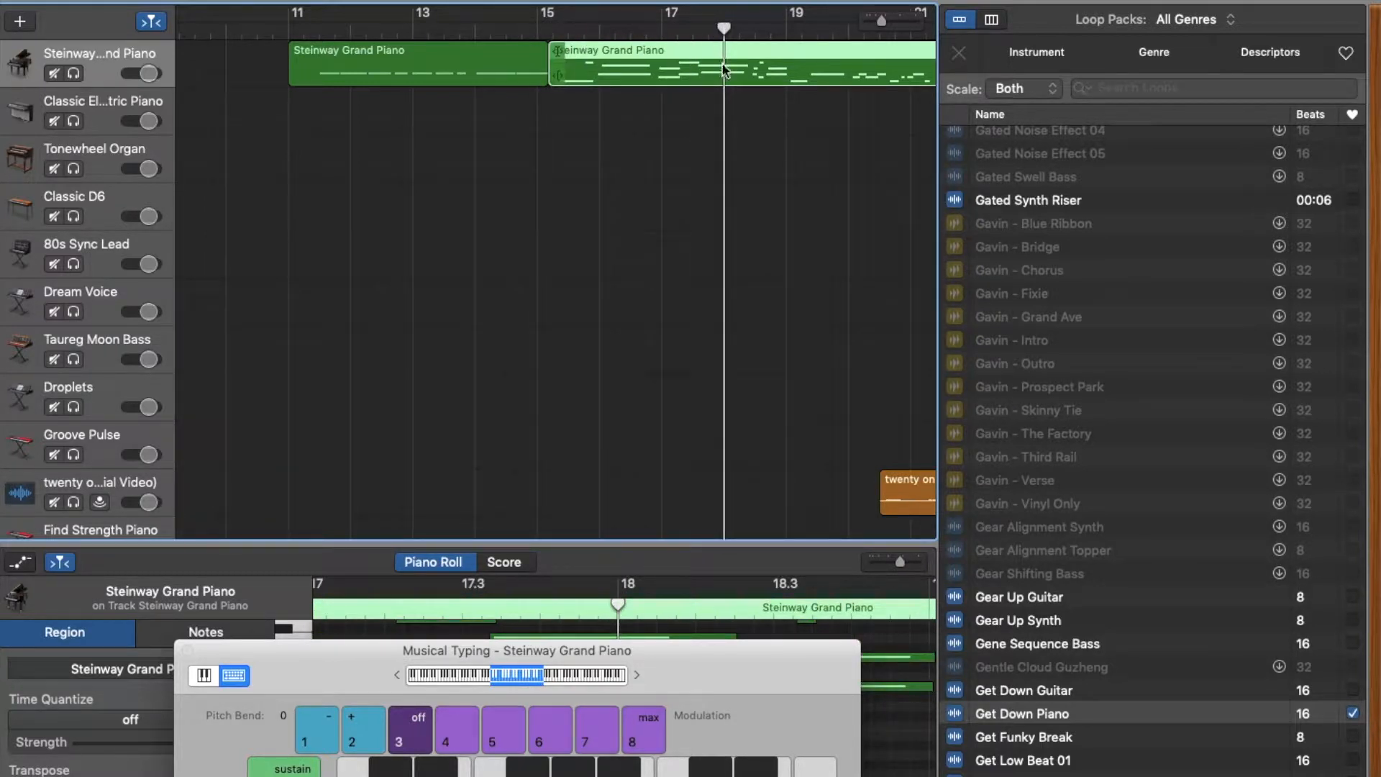
right_click(723, 69)
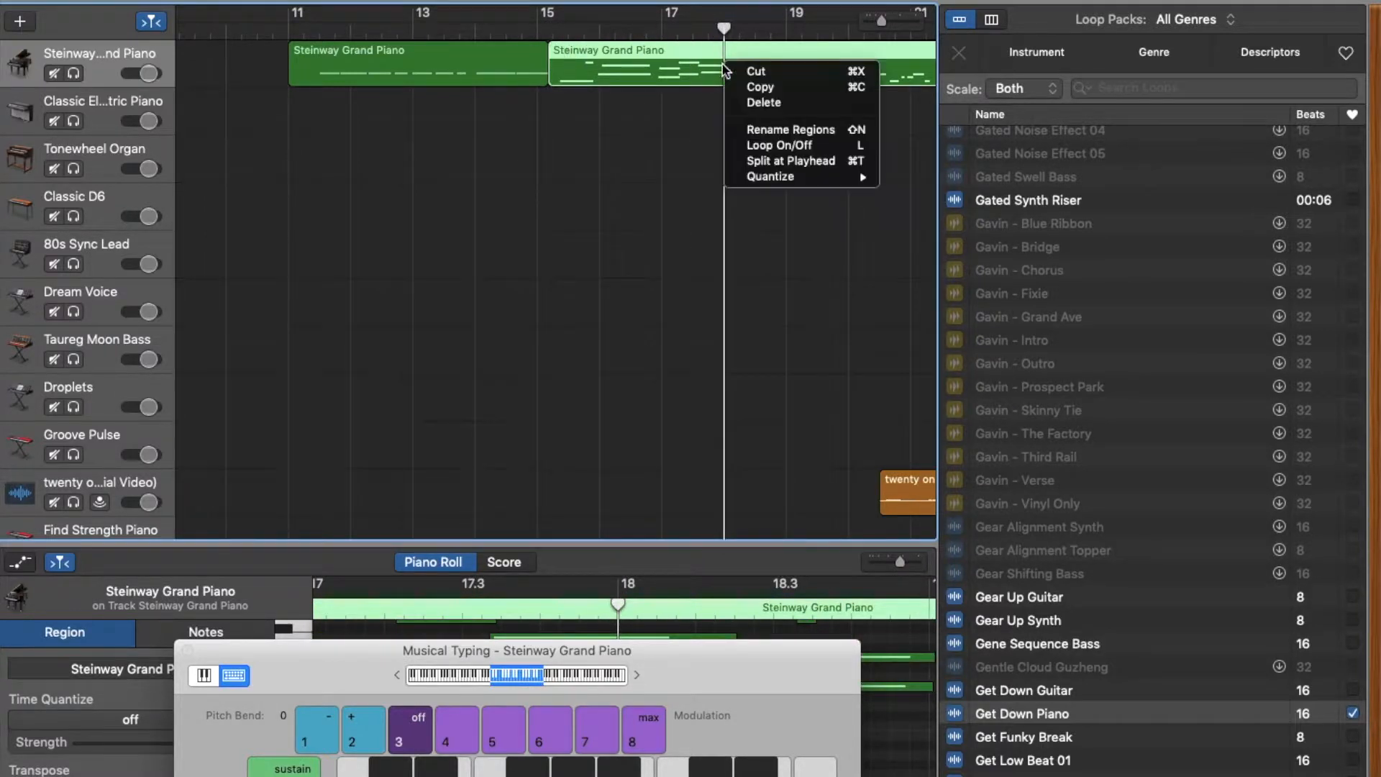
left_click(766, 160)
left_click(654, 80)
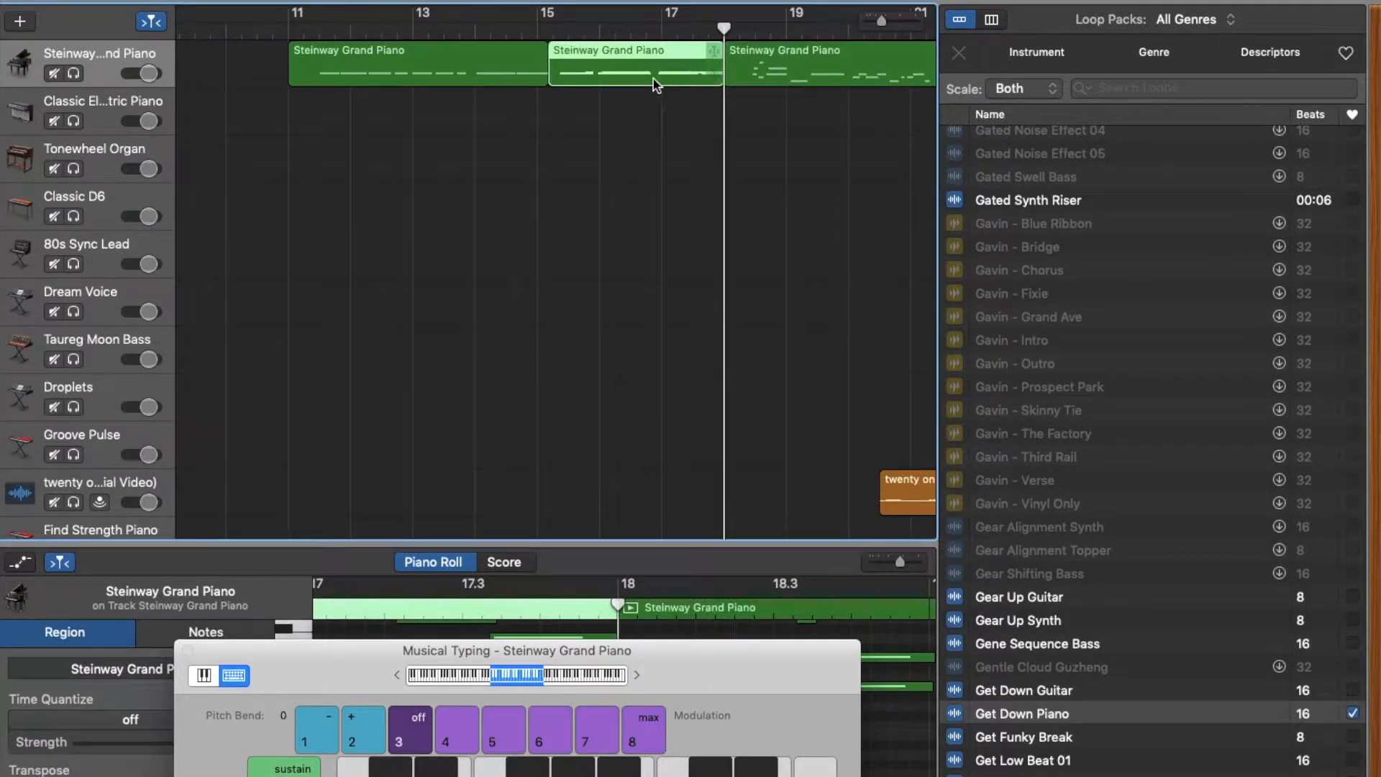
key("super+space")
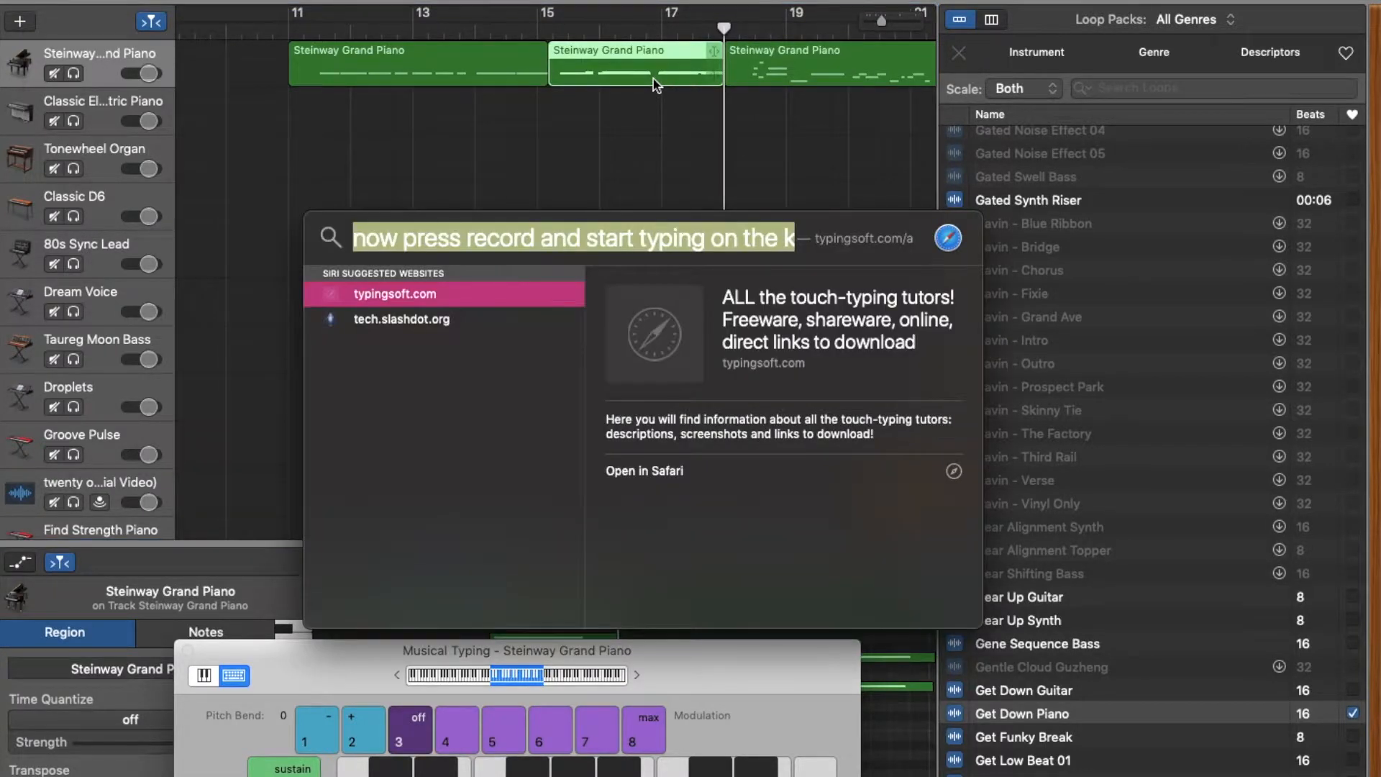
type("press")
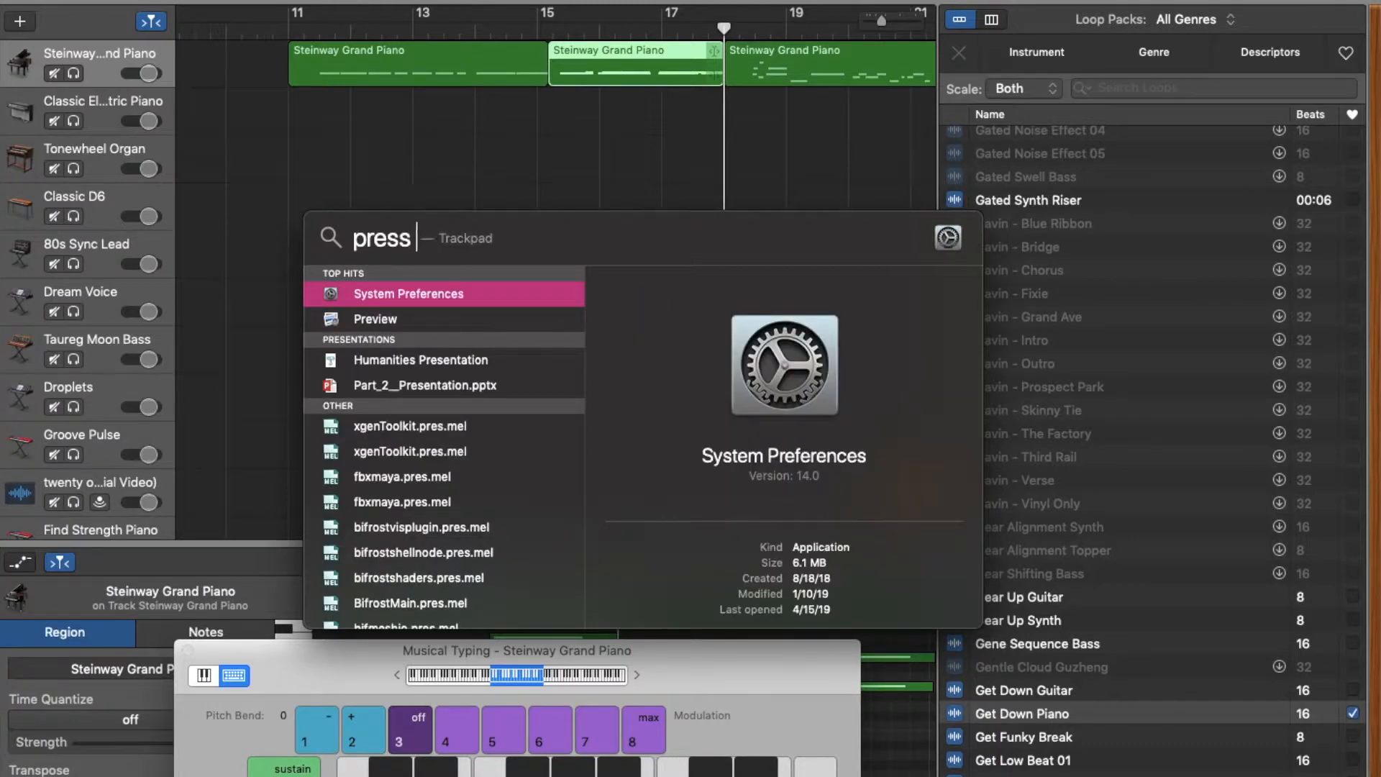
type(" delete o")
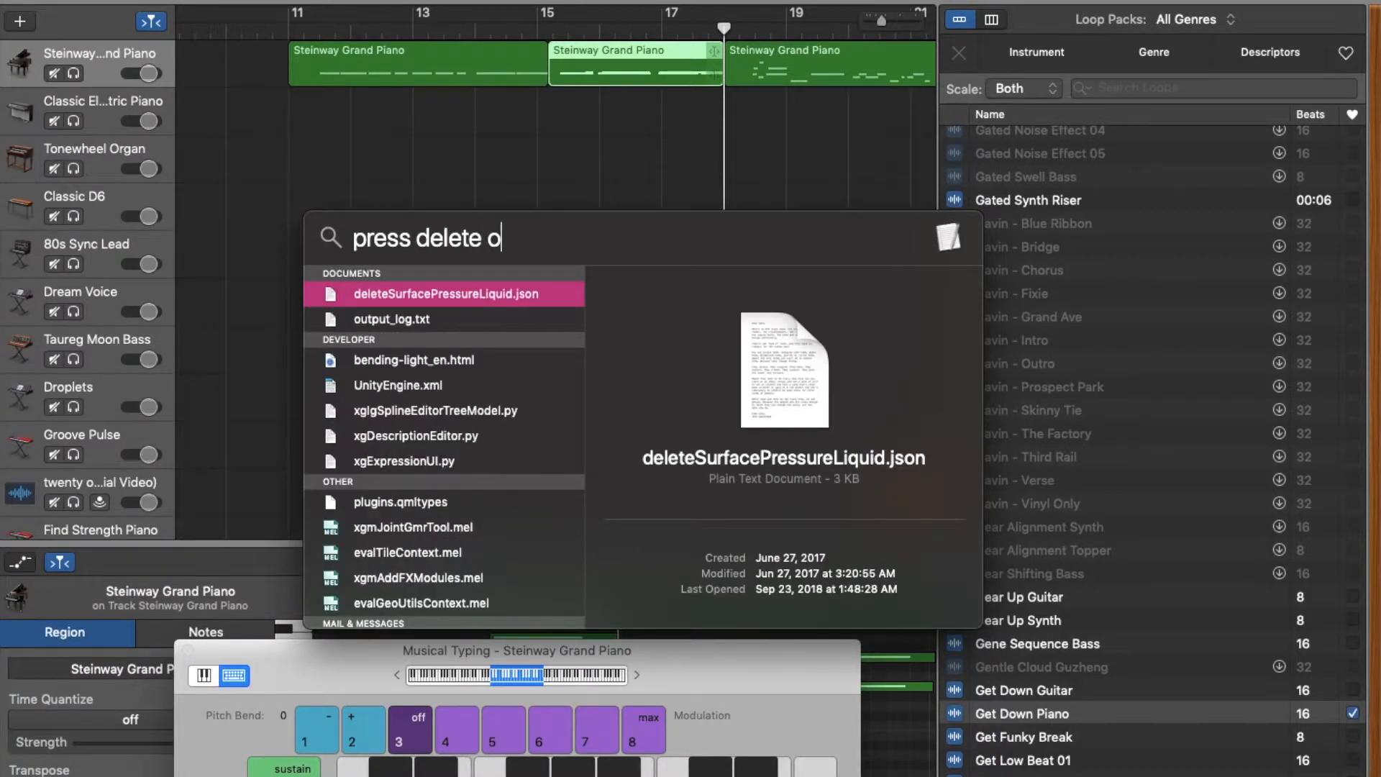
type("n your key")
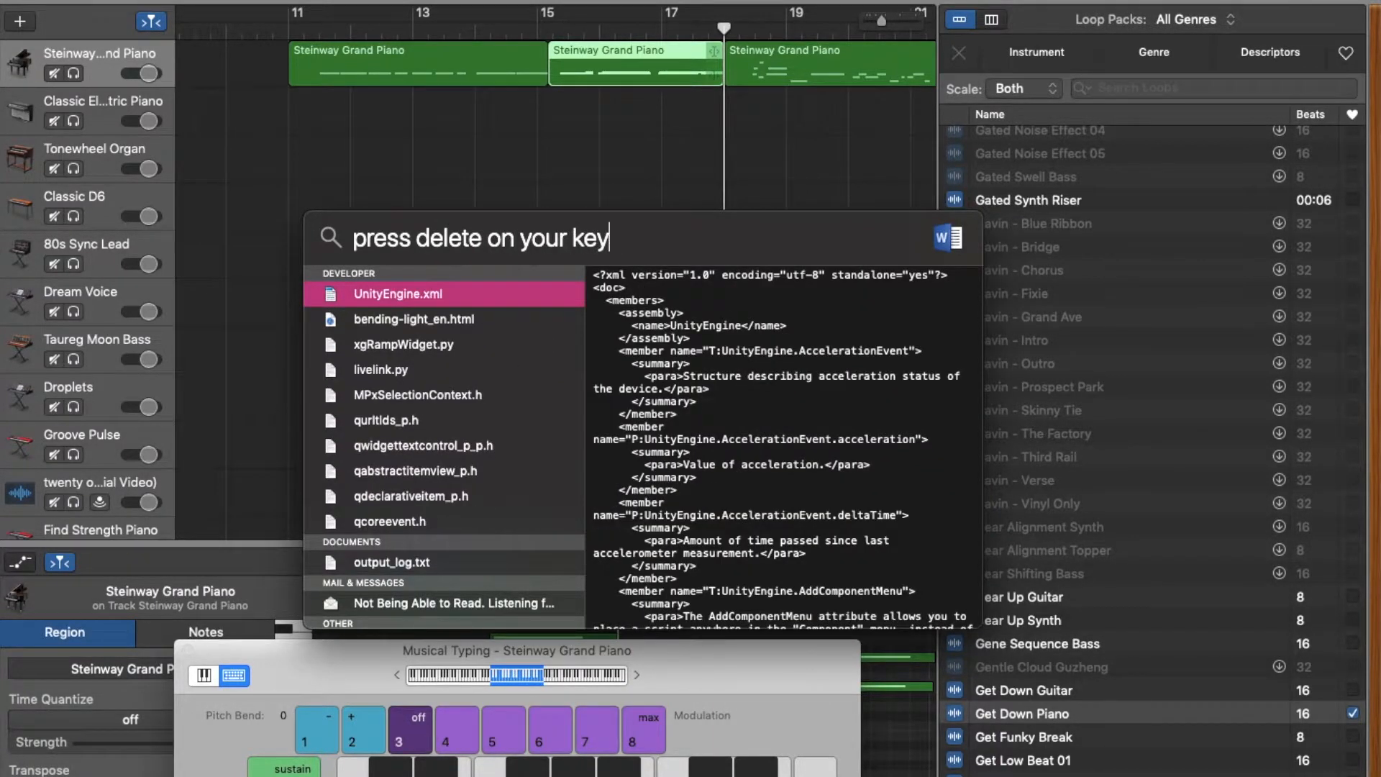
type("board to remove a s")
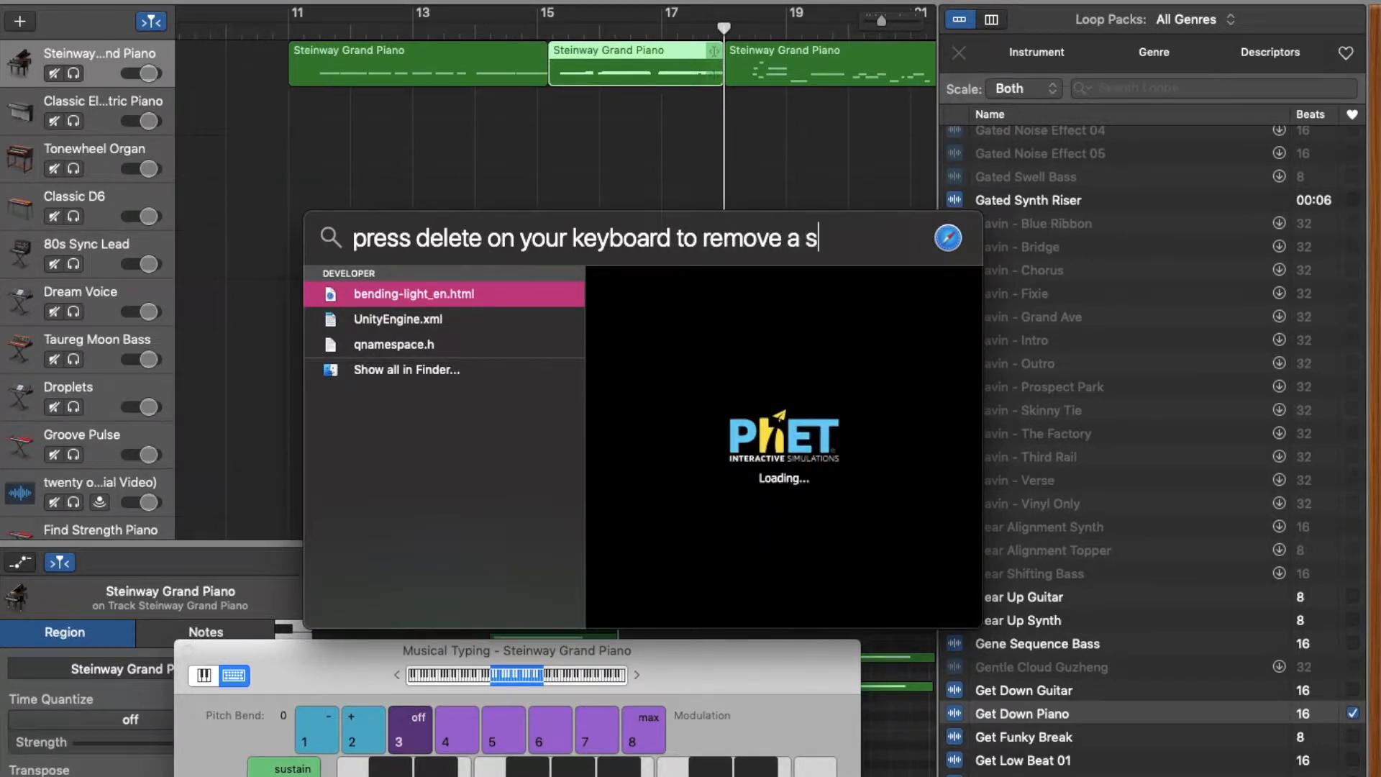
type("eyboard ")
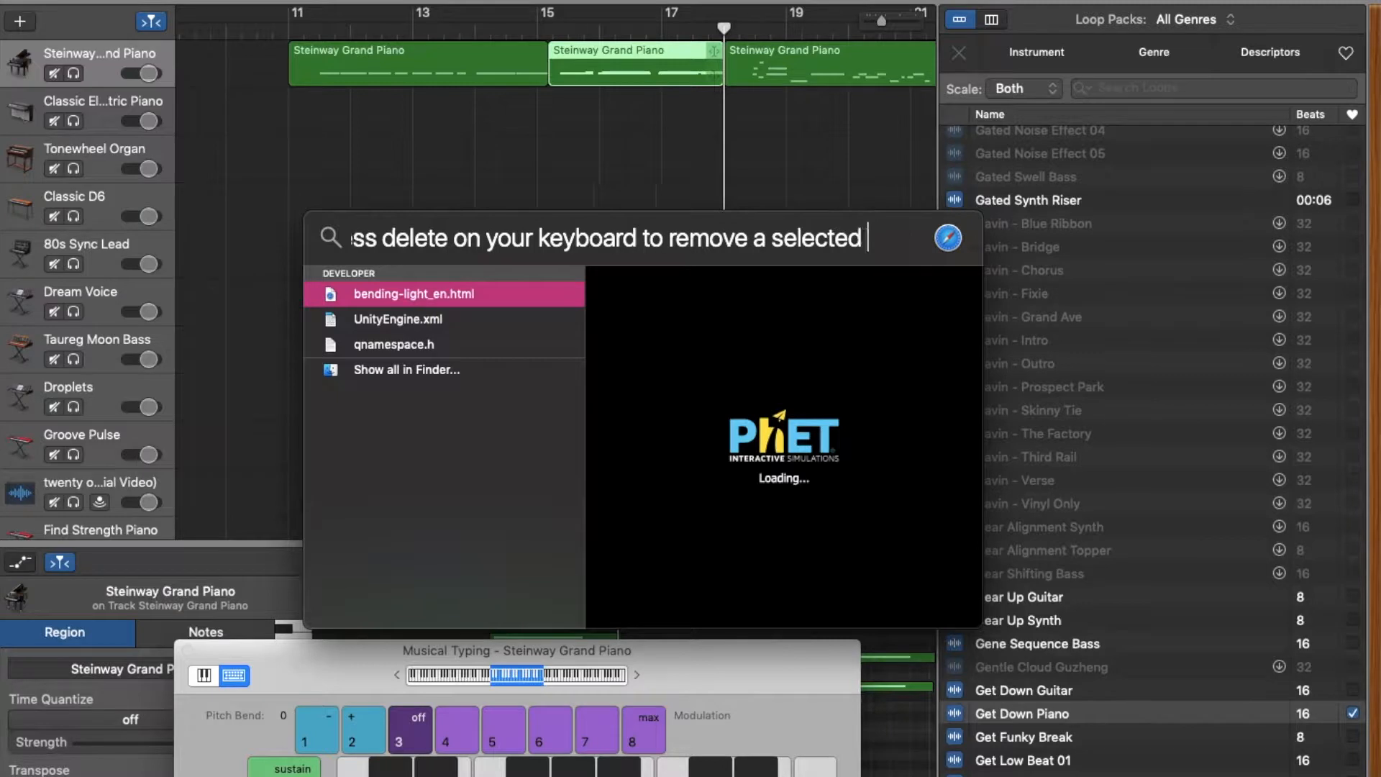
type("to")
key("BackSpace")
type("une")
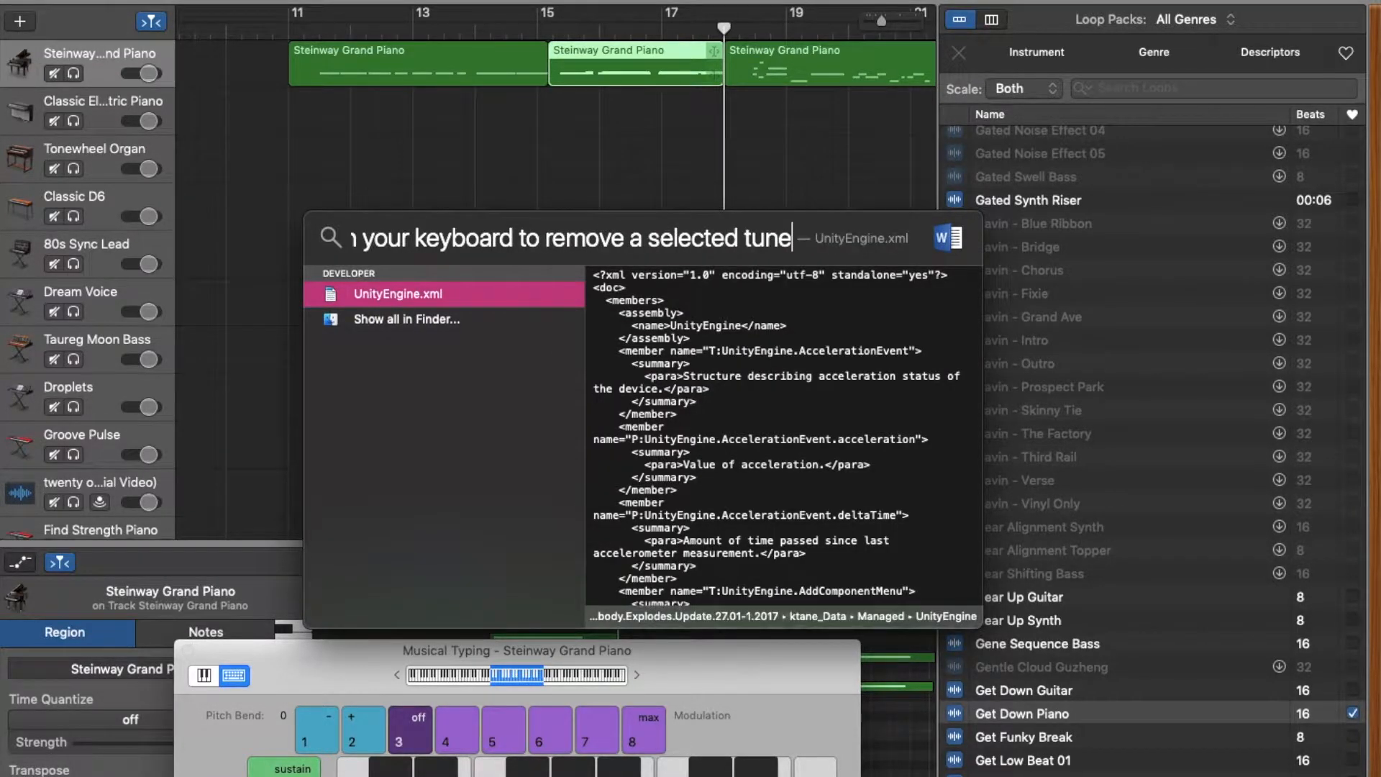
key("Escape")
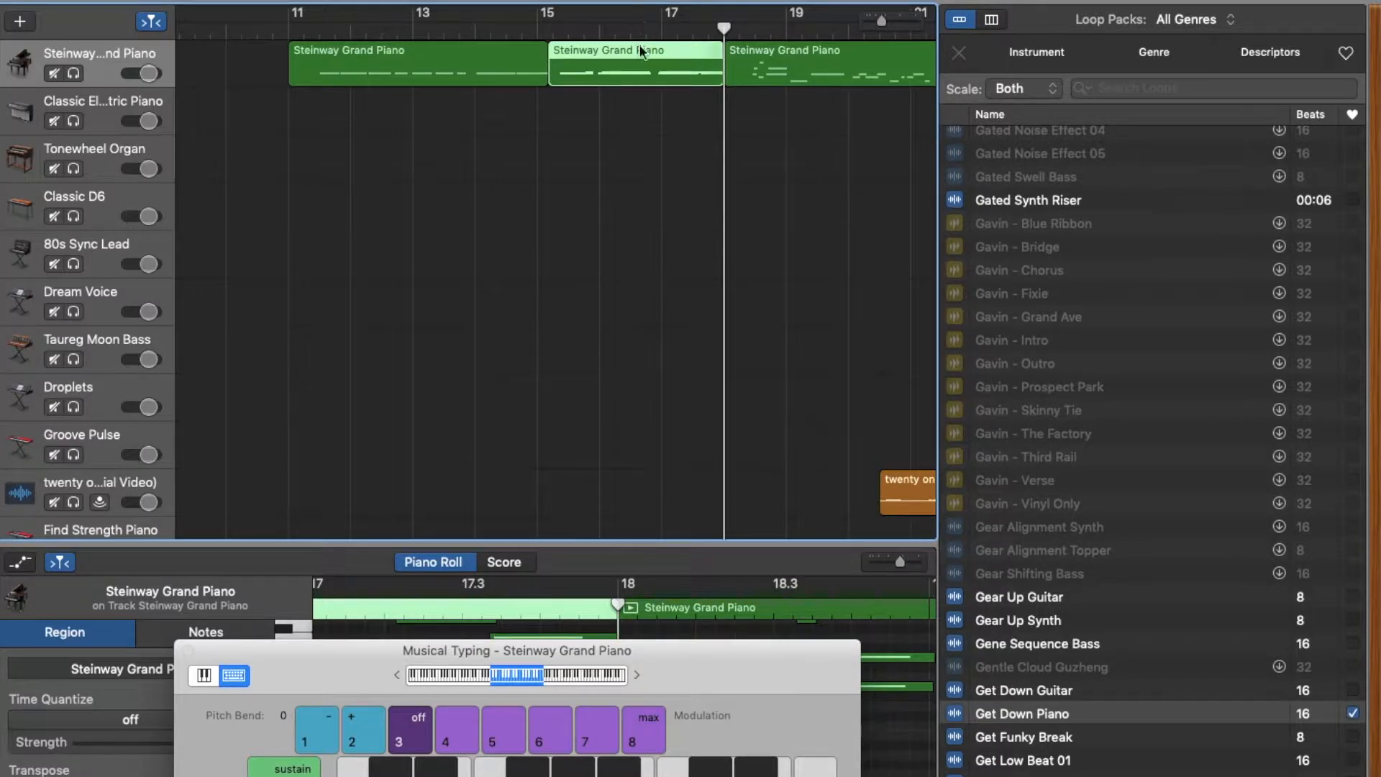
Delete the middle and first pieces of the split Steinway Grand Piano recording, keeping only the last piece
key("Delete")
left_click(517, 64)
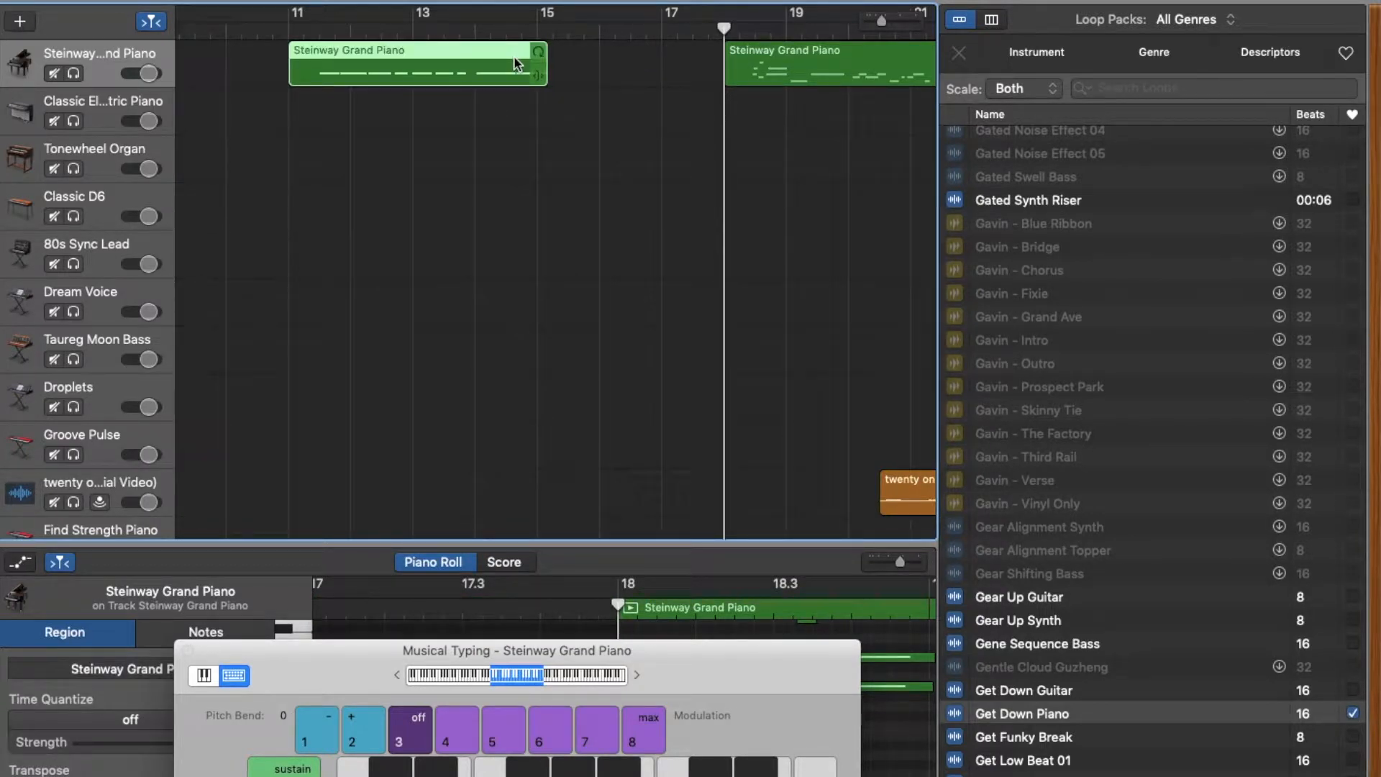
key("Delete")
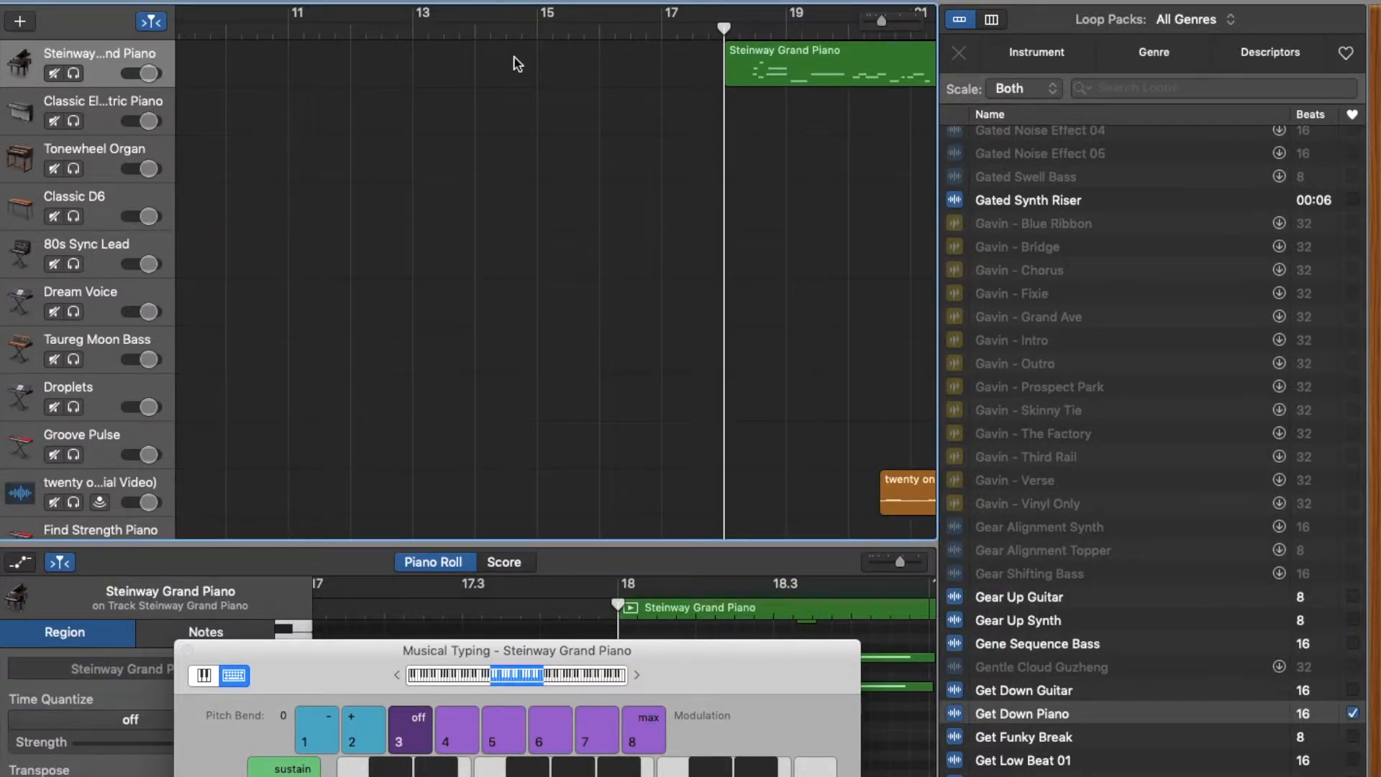
key("super+space")
type("Drag the final")
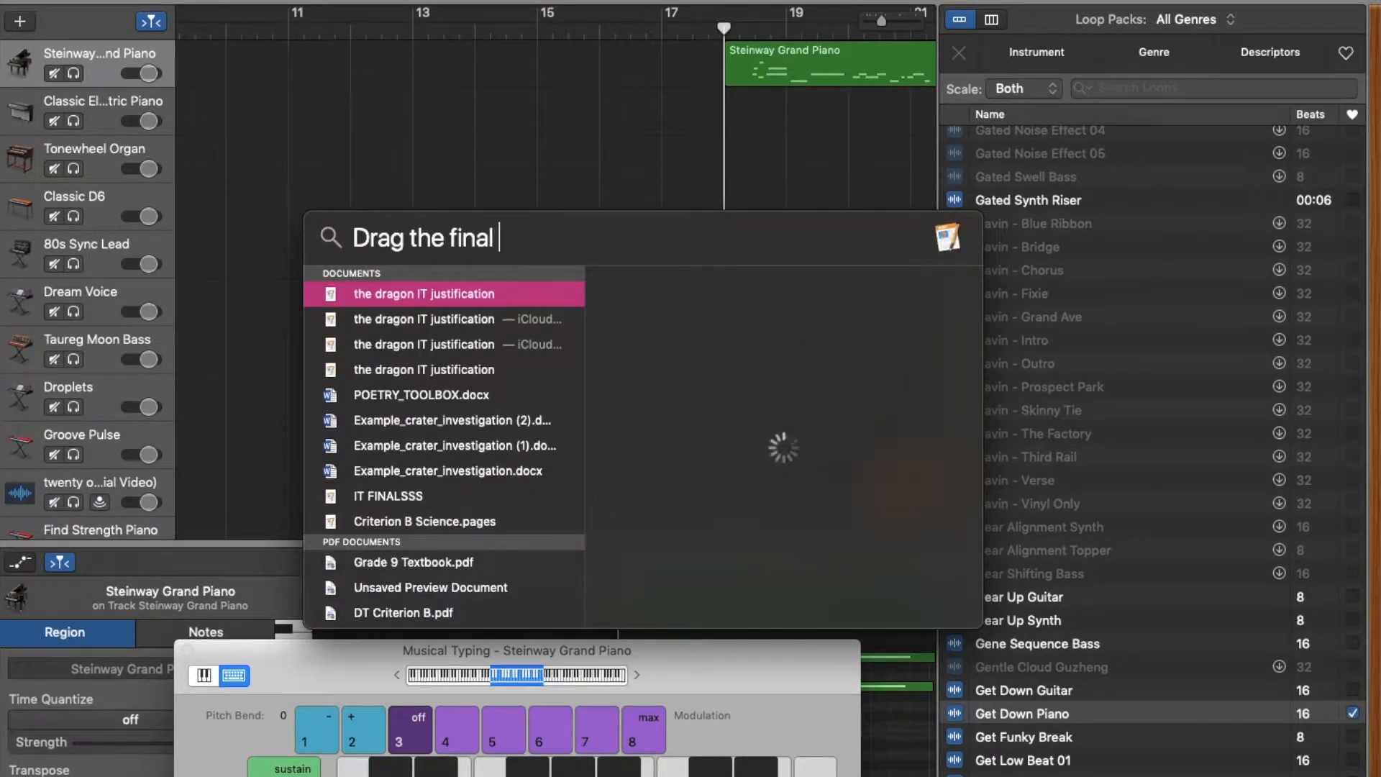
type(" sound back to the start o")
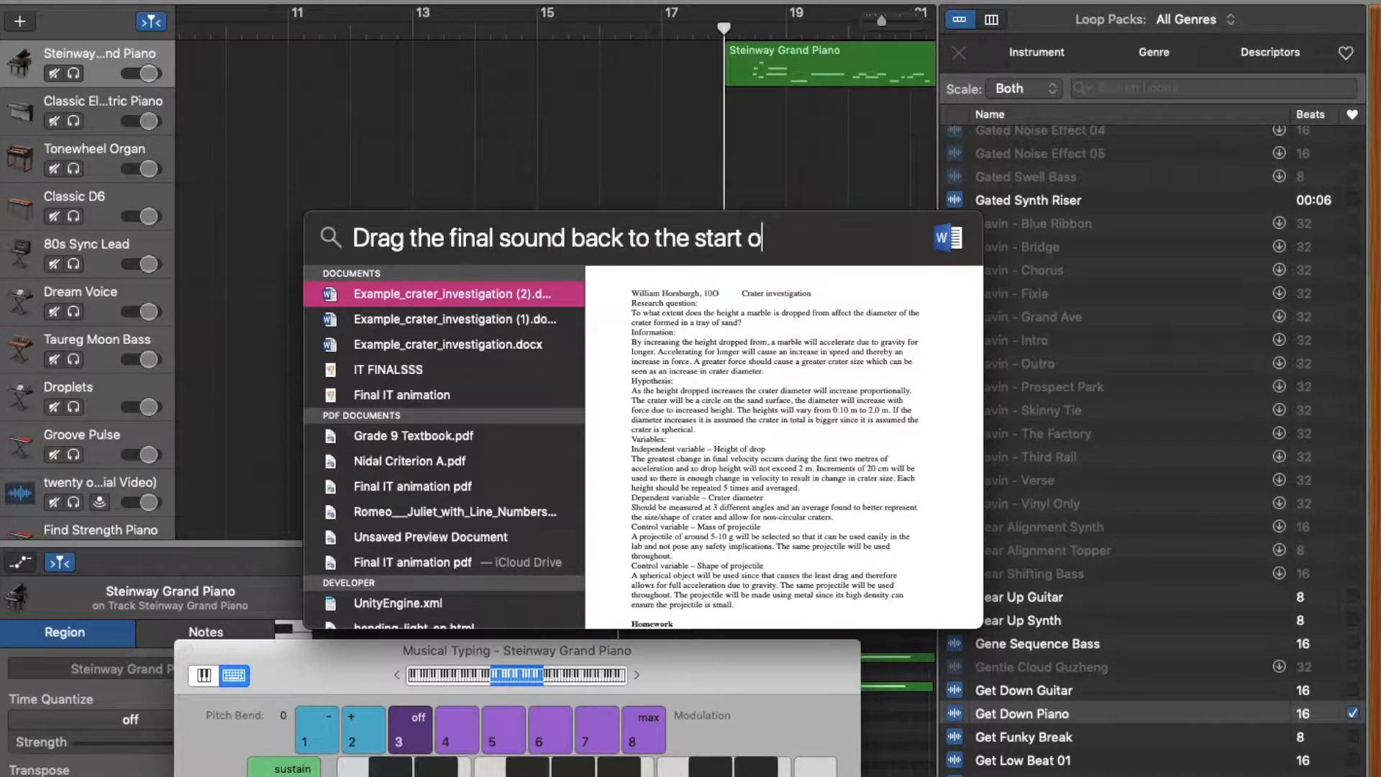
type("r whereve")
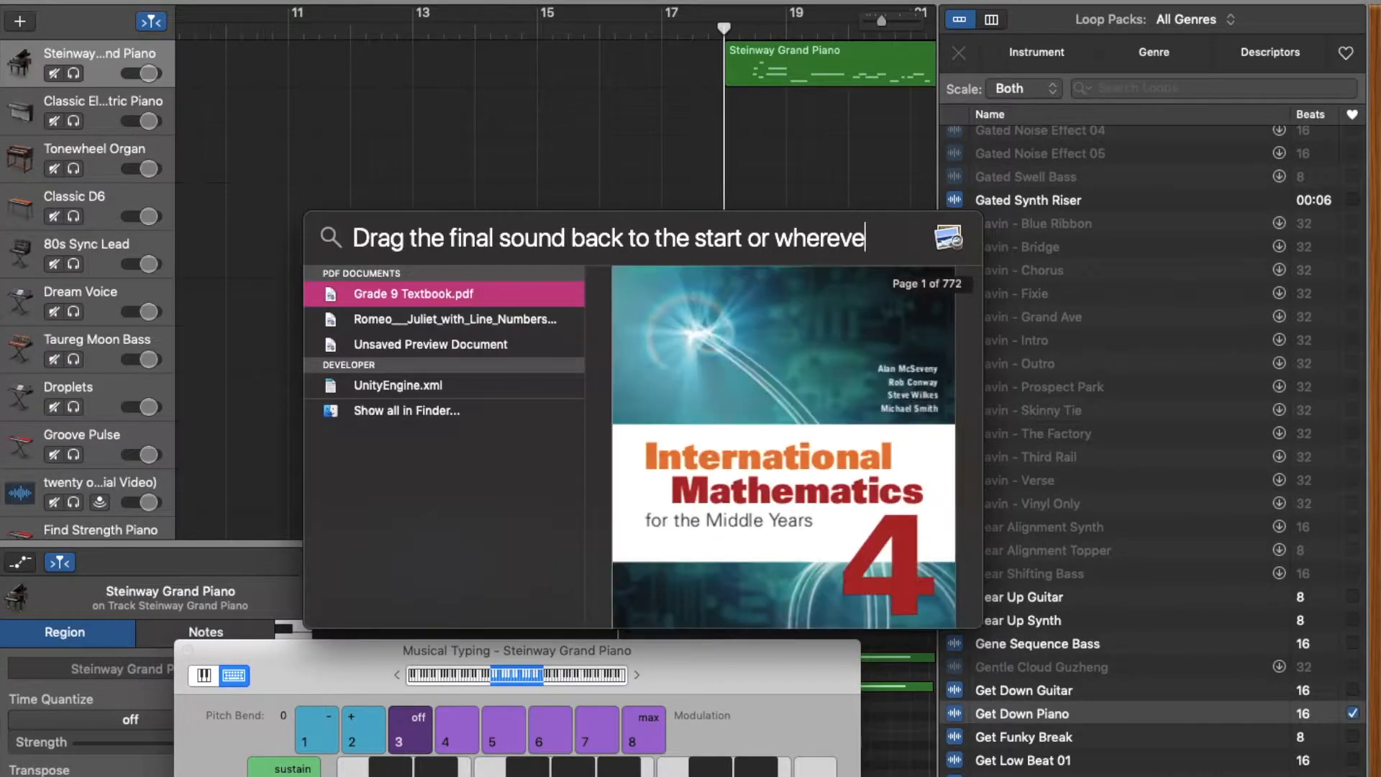
type("r you ")
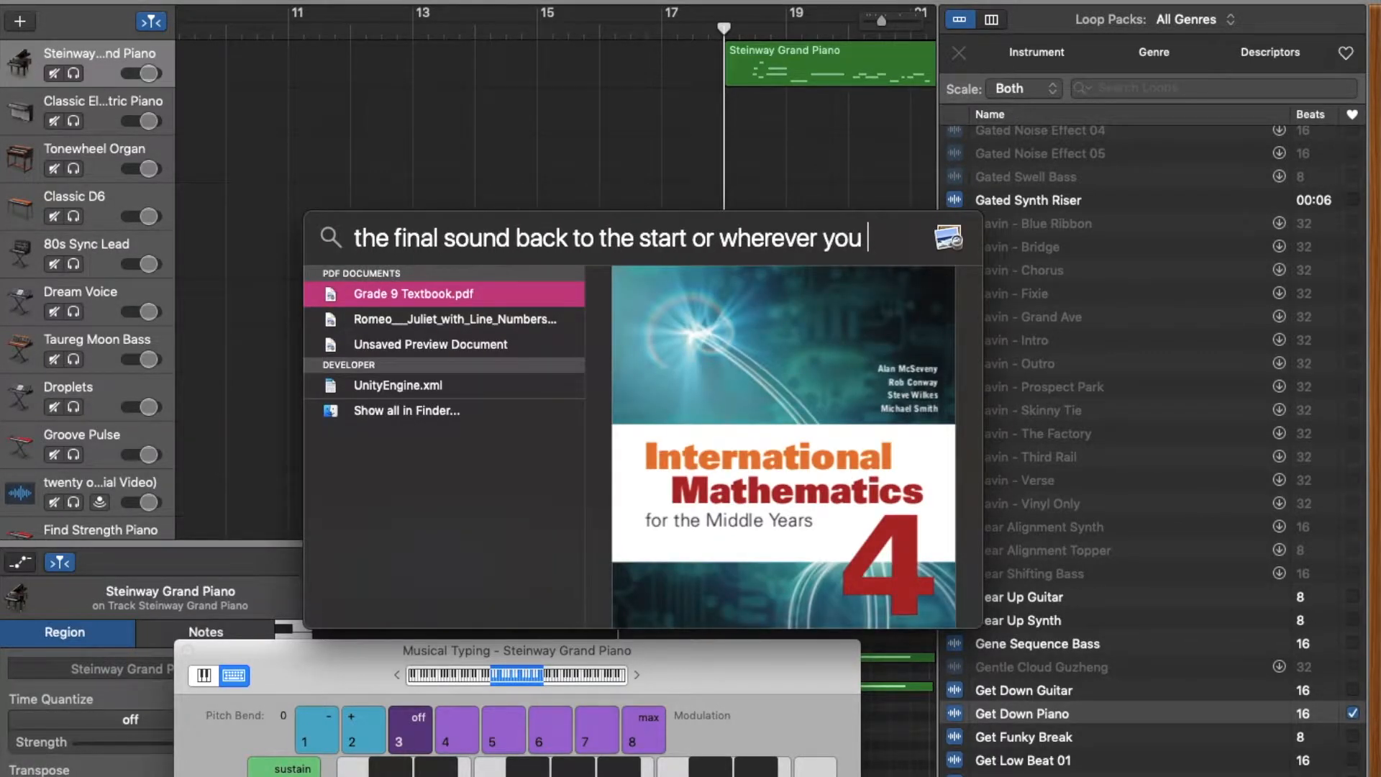
type("would l")
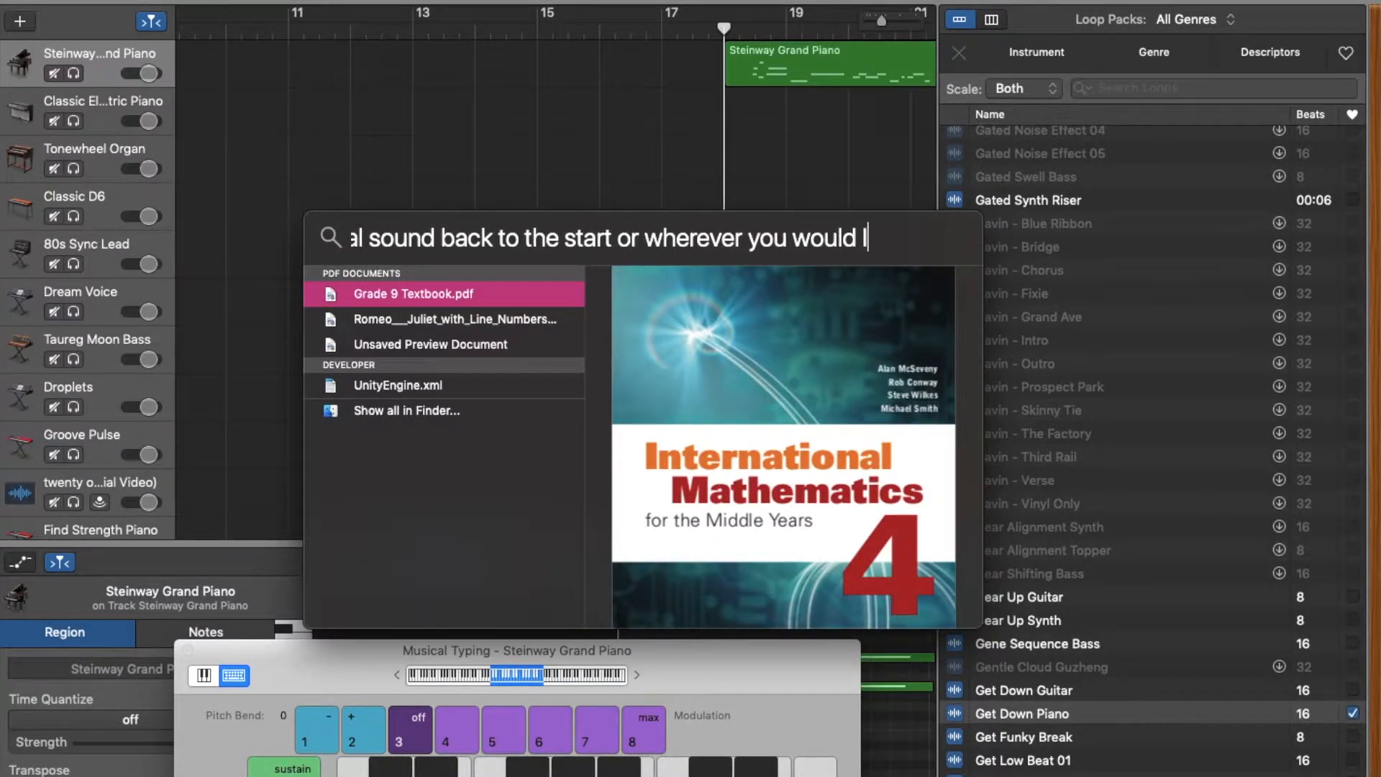
type("ike to ")
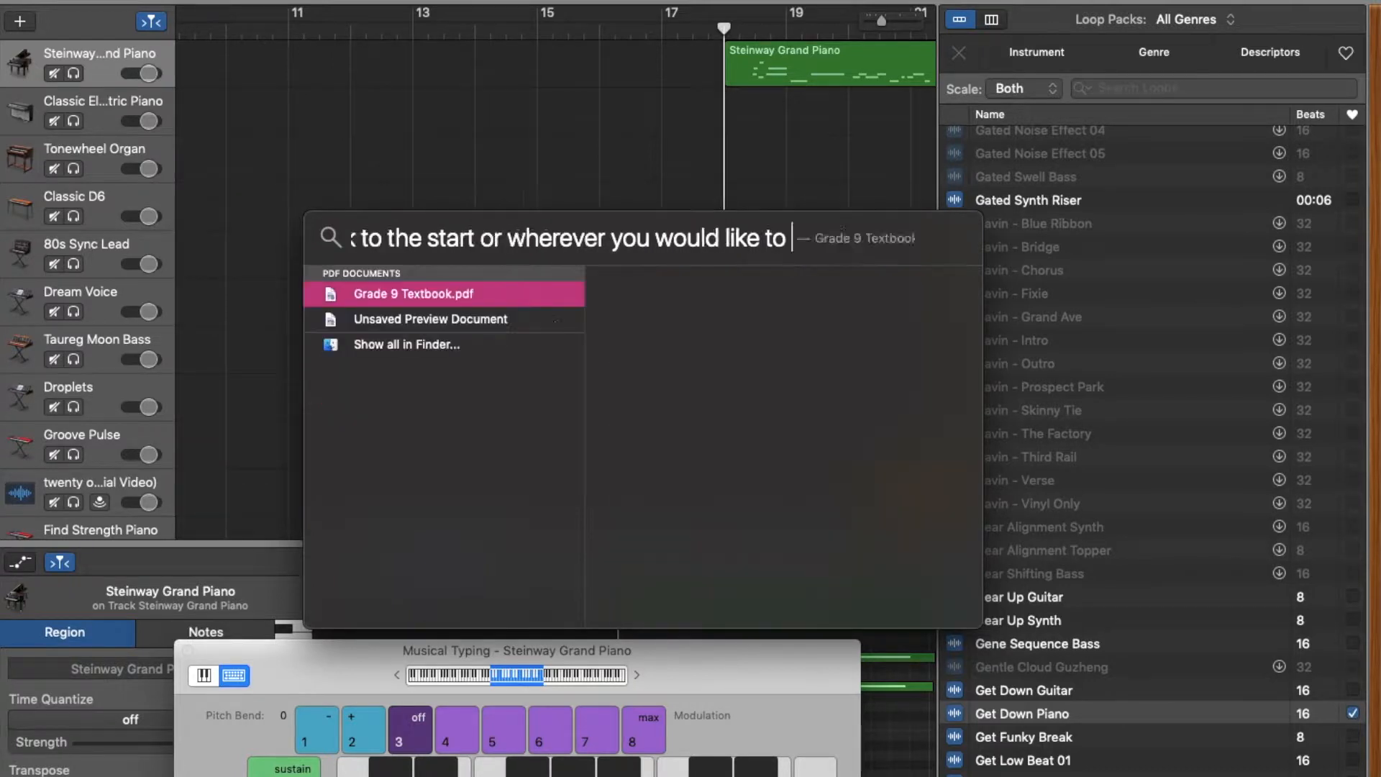
type("hear your music")
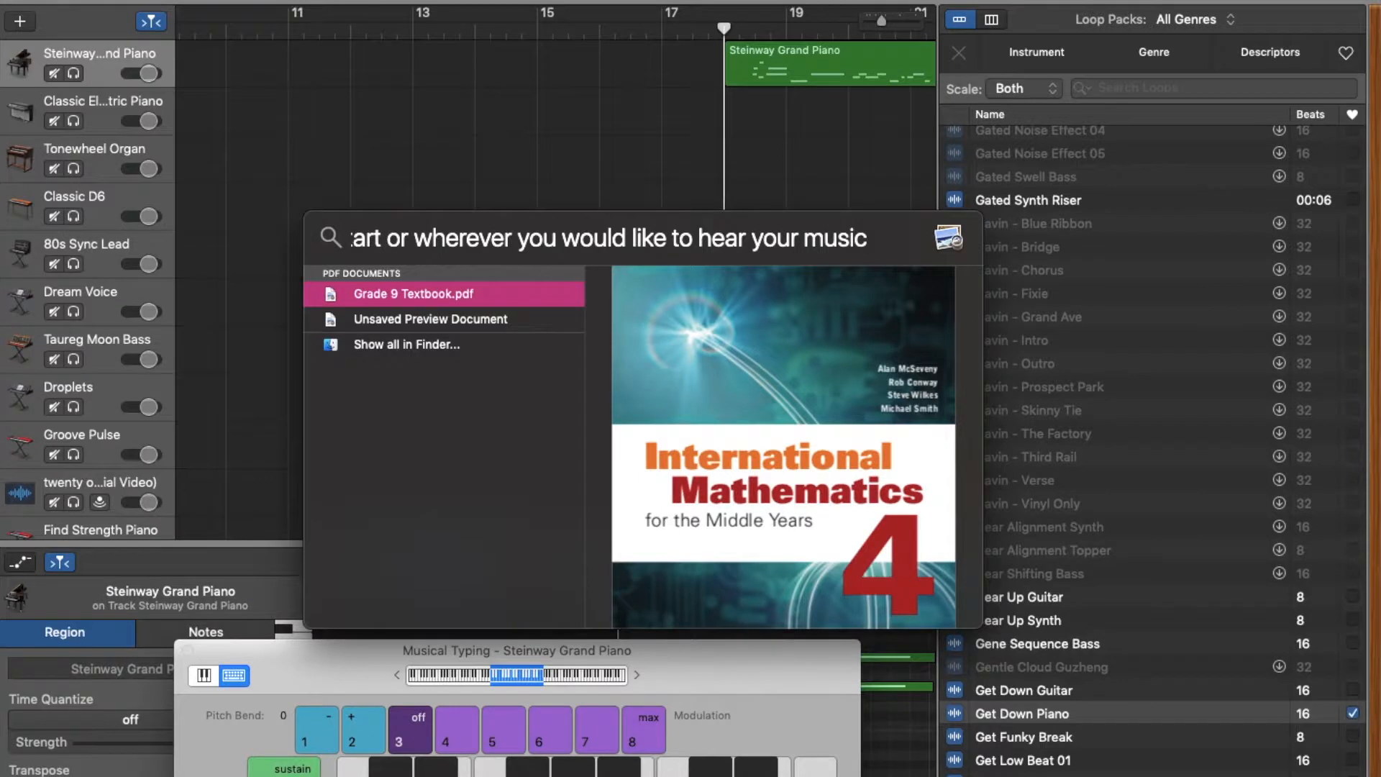
key("Escape")
Move the remaining Steinway Grand Piano region to the start of the project at bar 1 and play it back
left_click_drag(779, 55, 265, 65)
scroll(266, 66, "left", 7)
left_click_drag(776, 59, 306, 58)
scroll(287, 64, "left", 2)
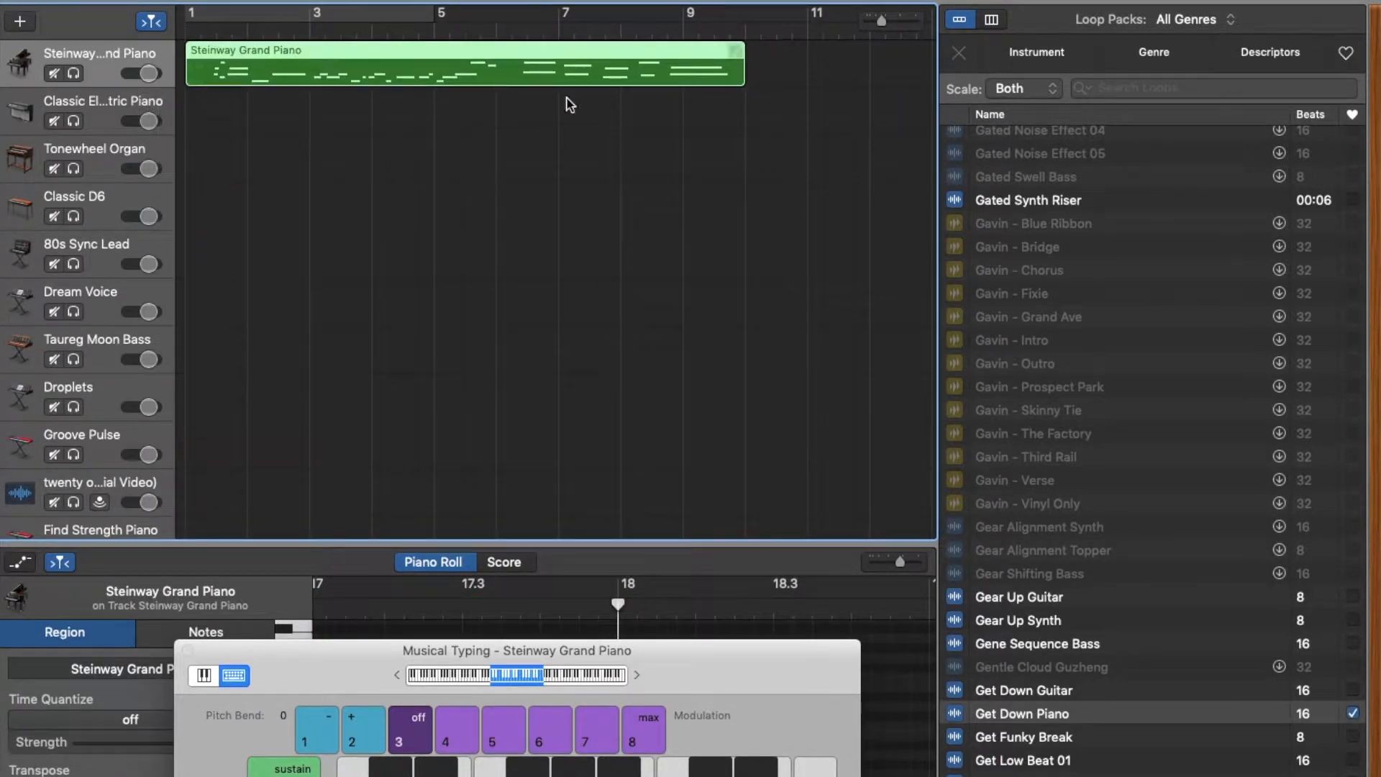
scroll(675, 106, "right", 2)
scroll(675, 106, "left", 2)
key("space")
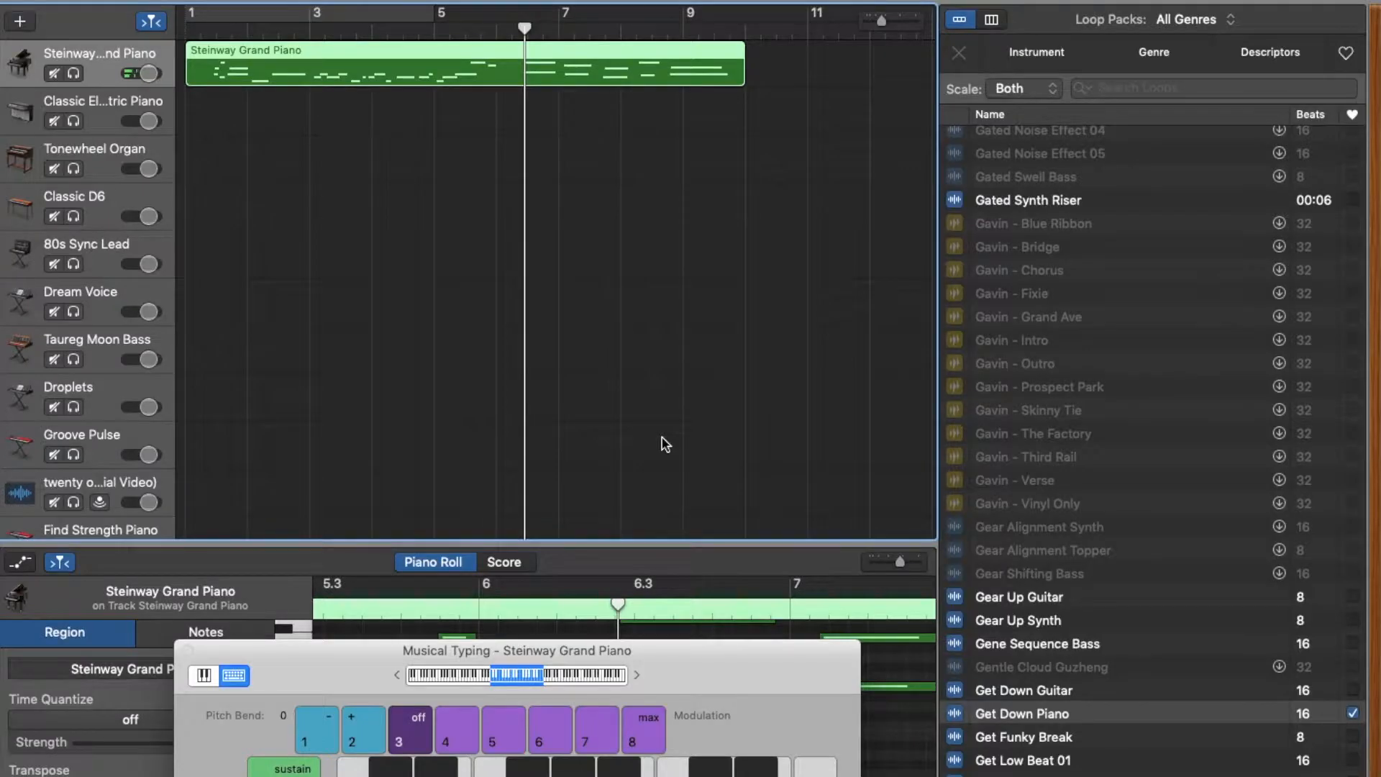
key("super+space")
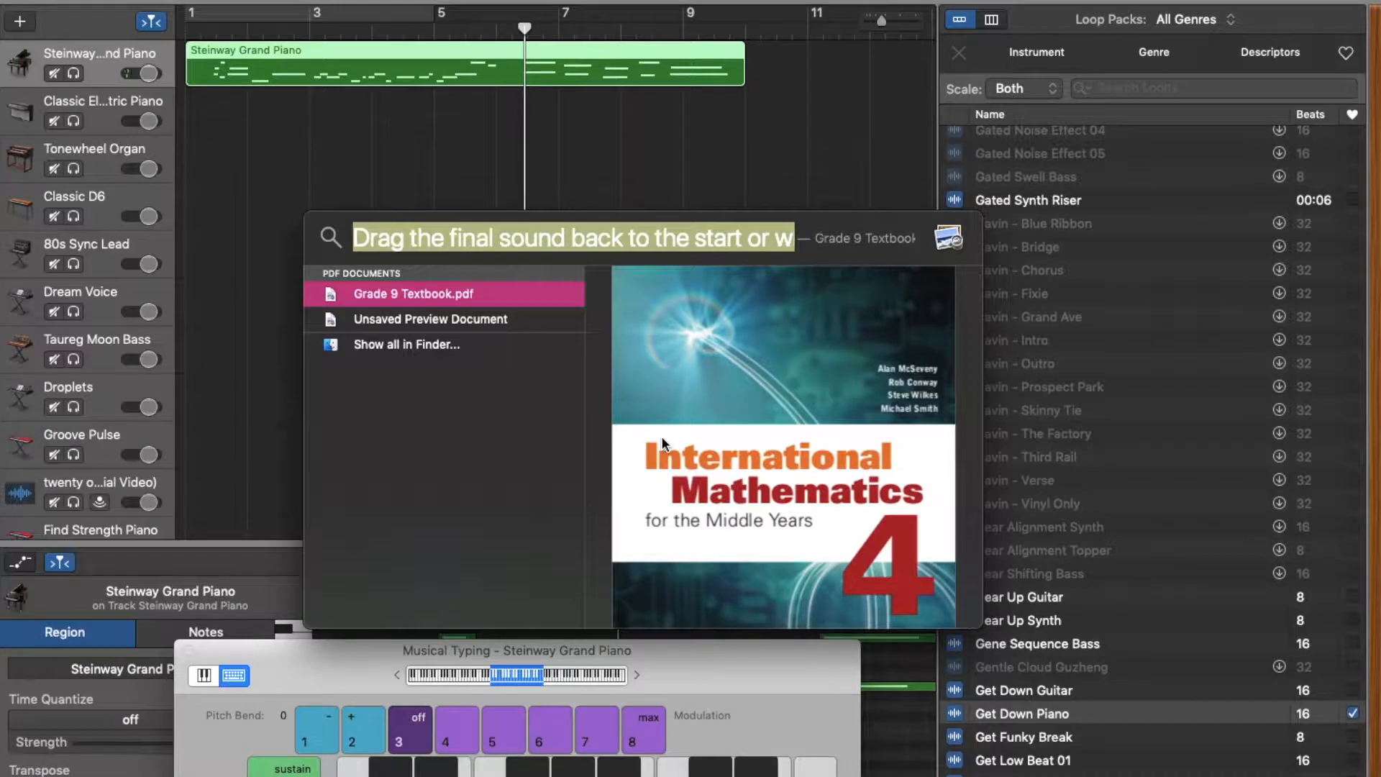
type("You c")
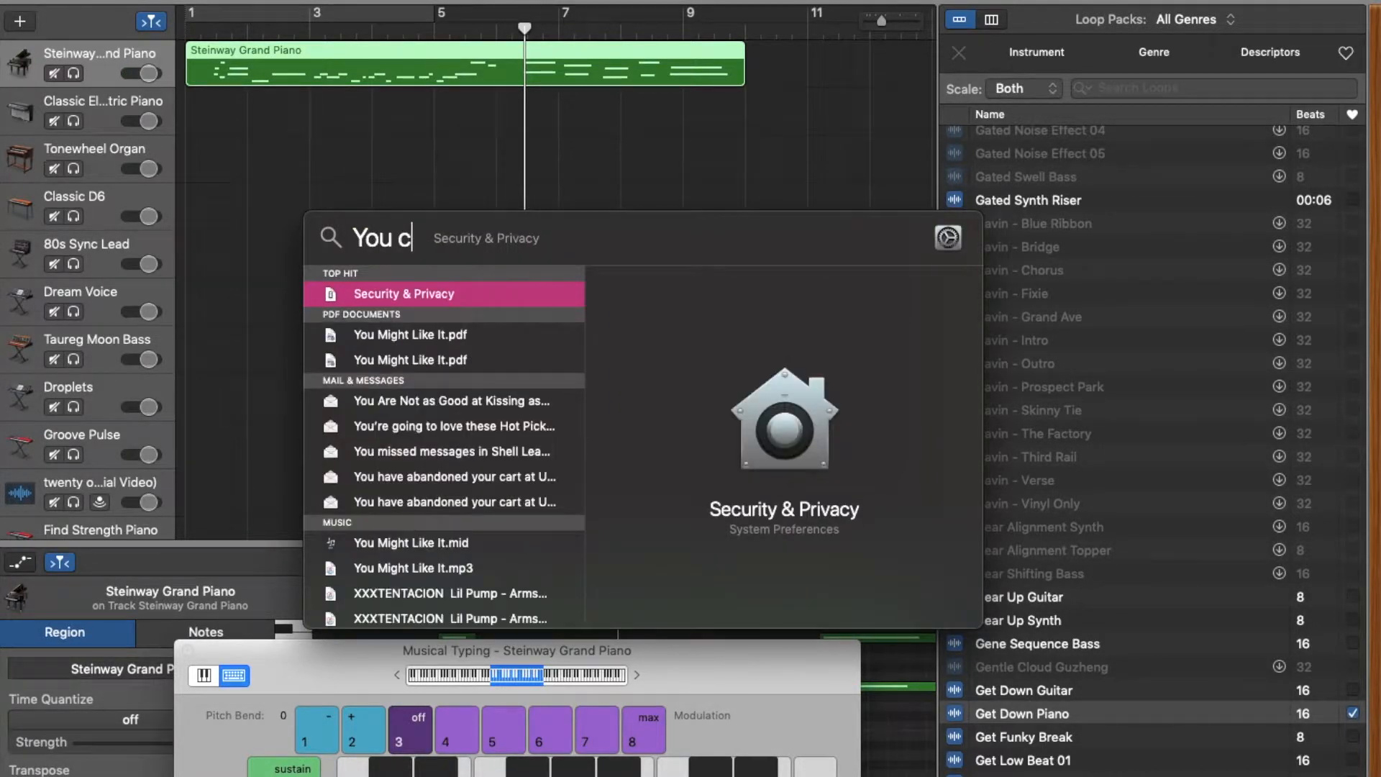
type("an then add ")
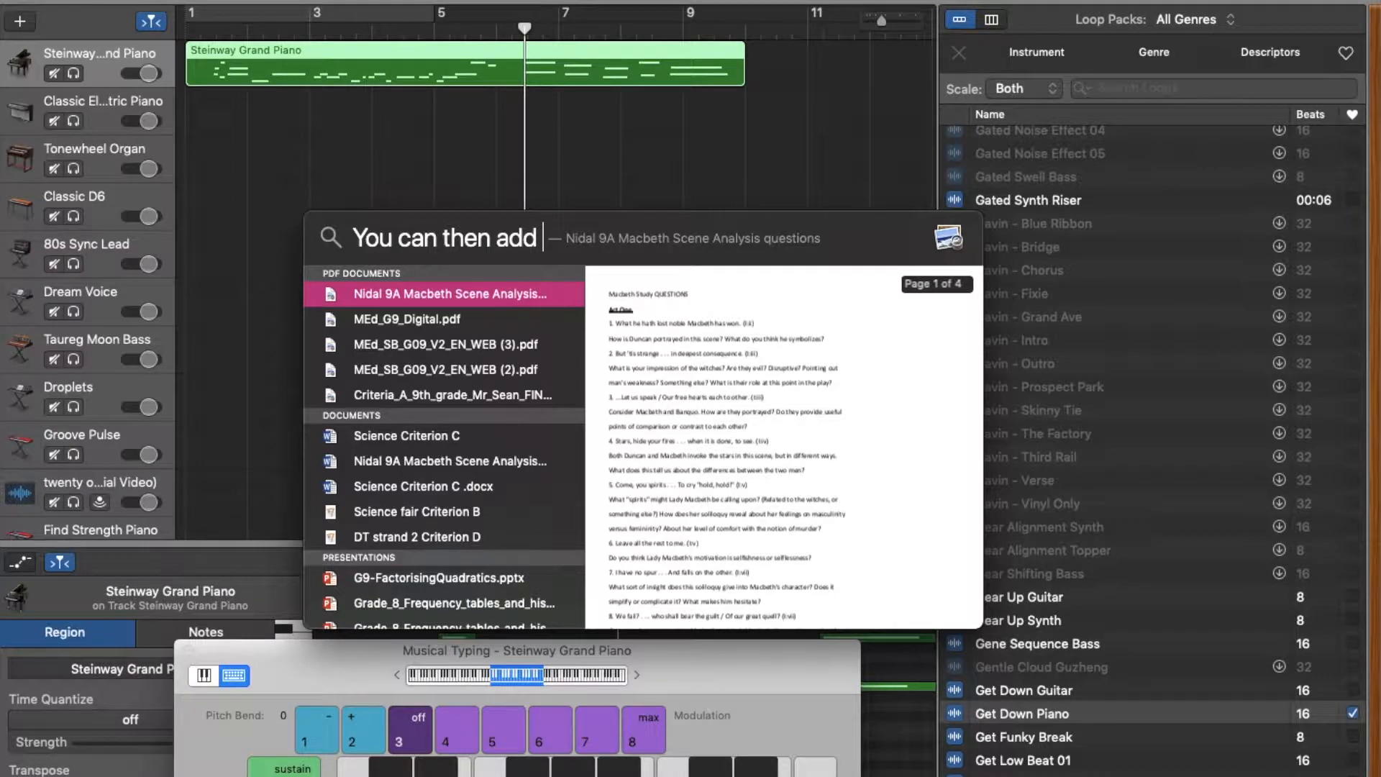
type("sounds to y")
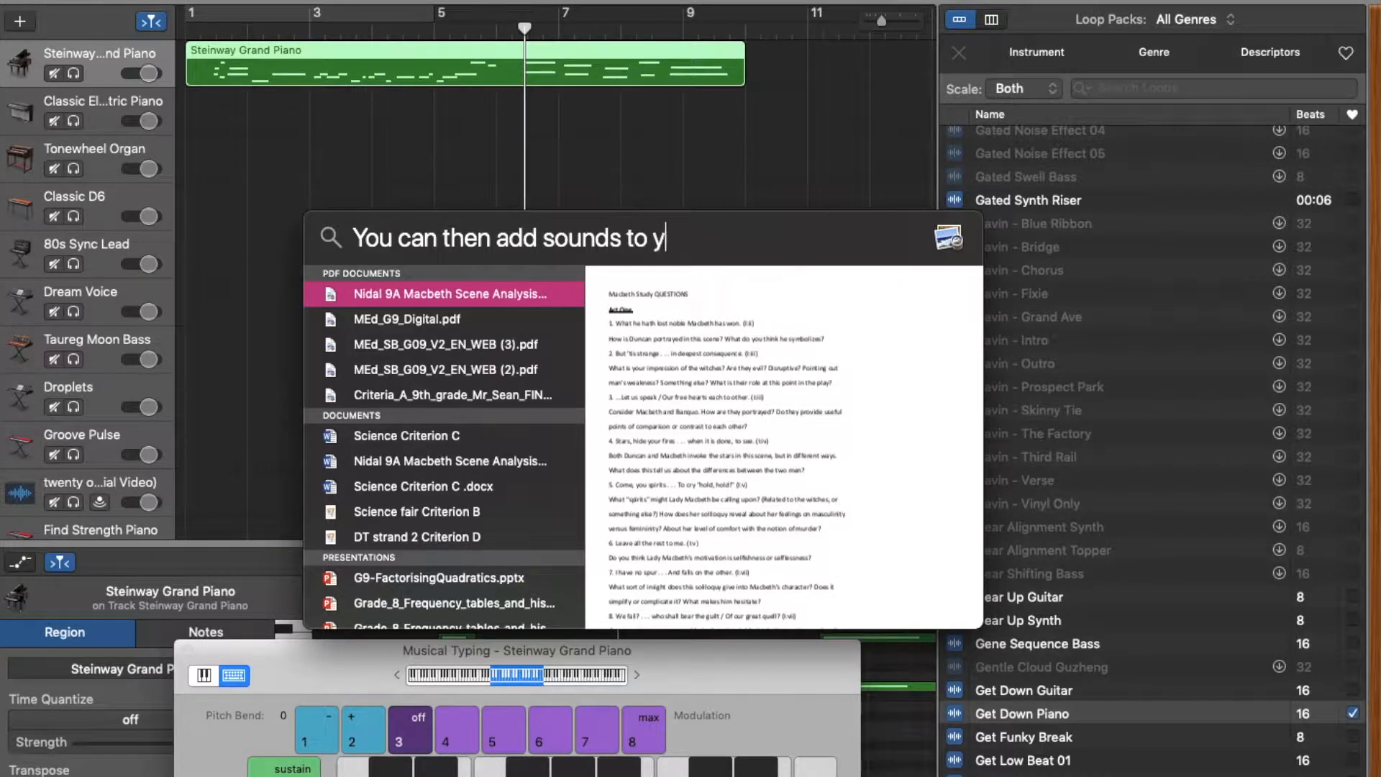
type("our o")
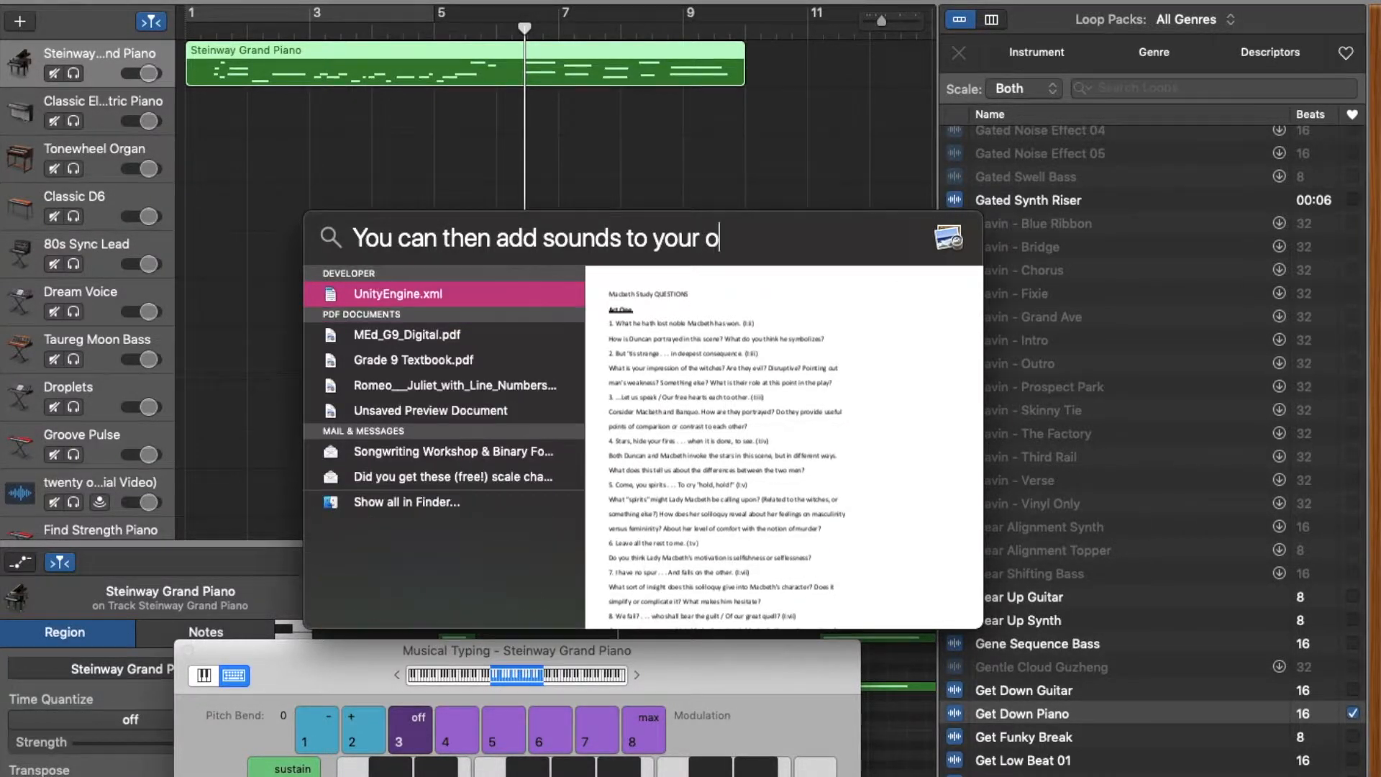
type("wn music from the co")
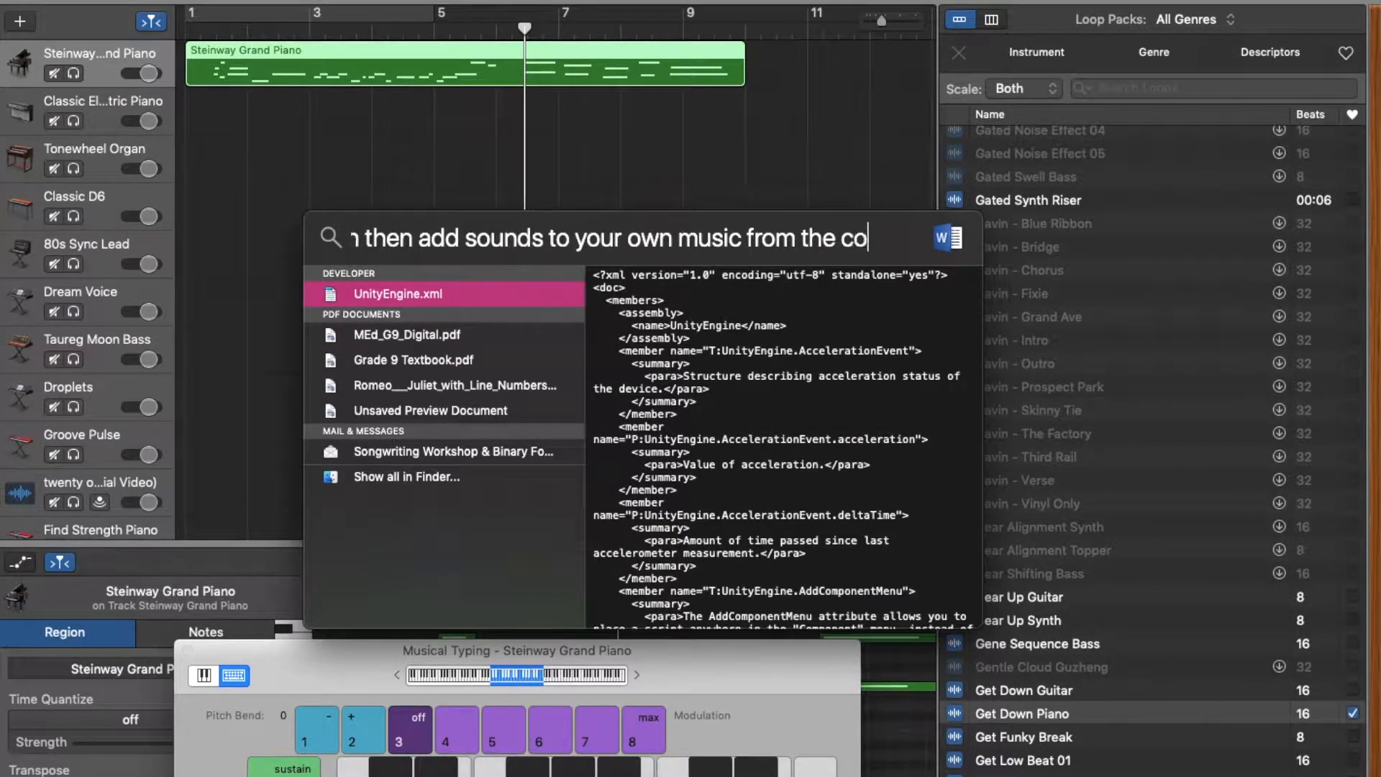
type("lumn o")
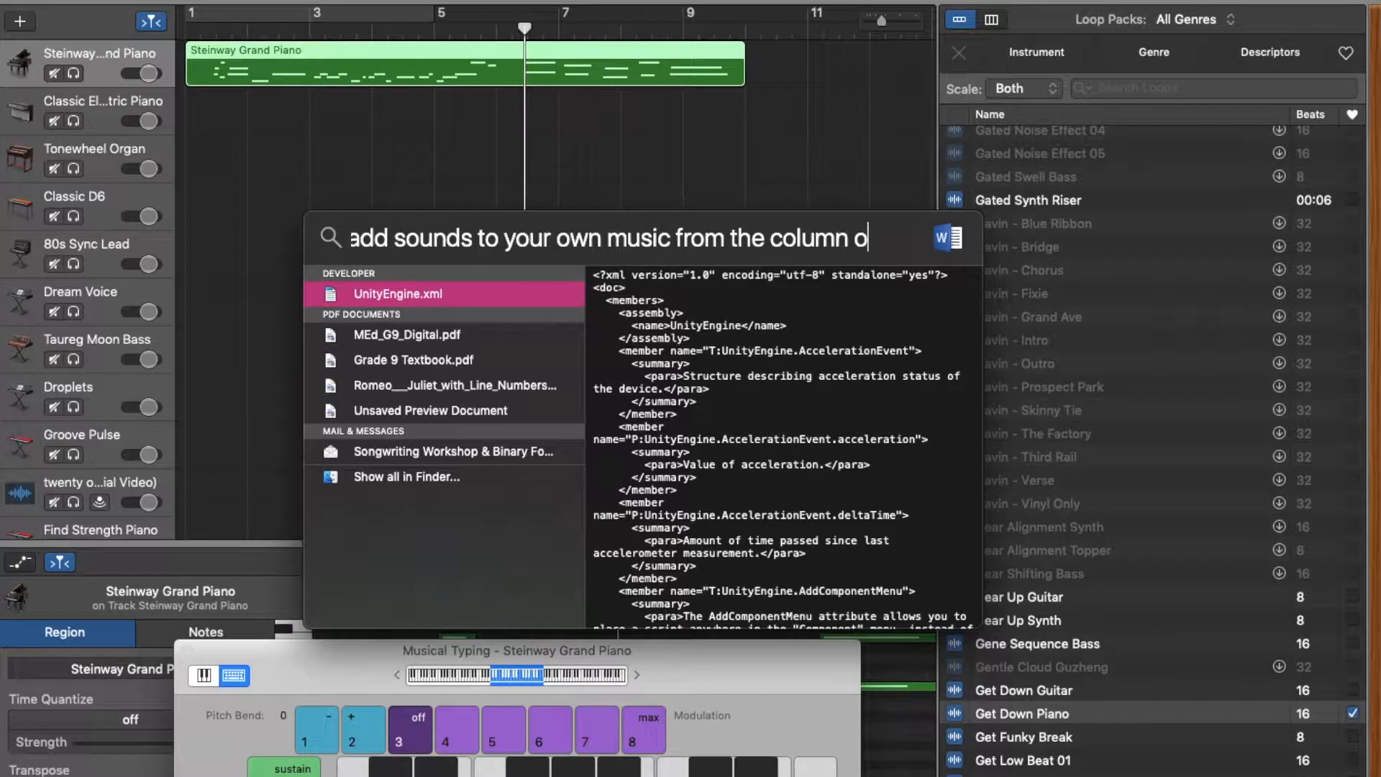
type("n the")
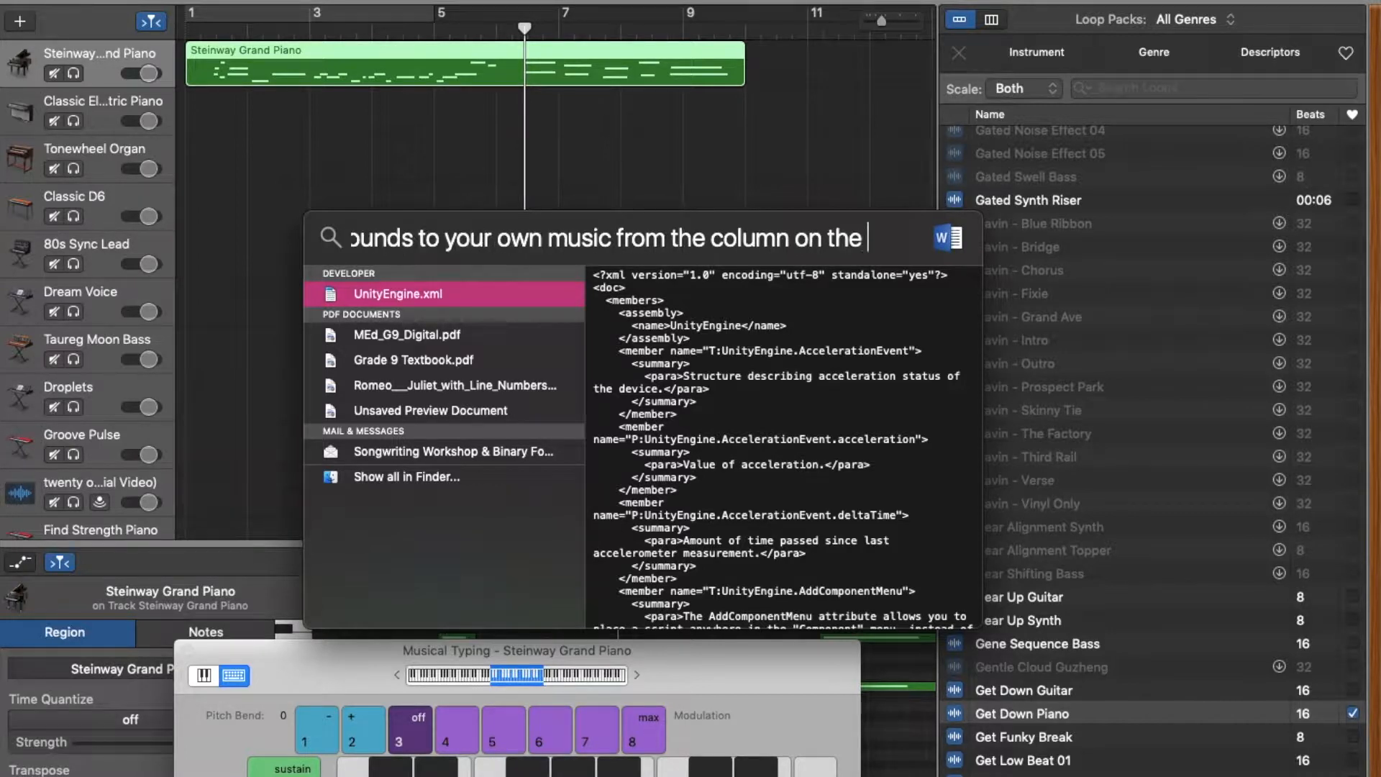
key("BackSpace")
key("BackSpace")
key("BackSpace")
key("BackSpace")
key("BackSpace")
key("BackSpace")
key("BackSpace")
key("BackSpace")
key("BackSpace")
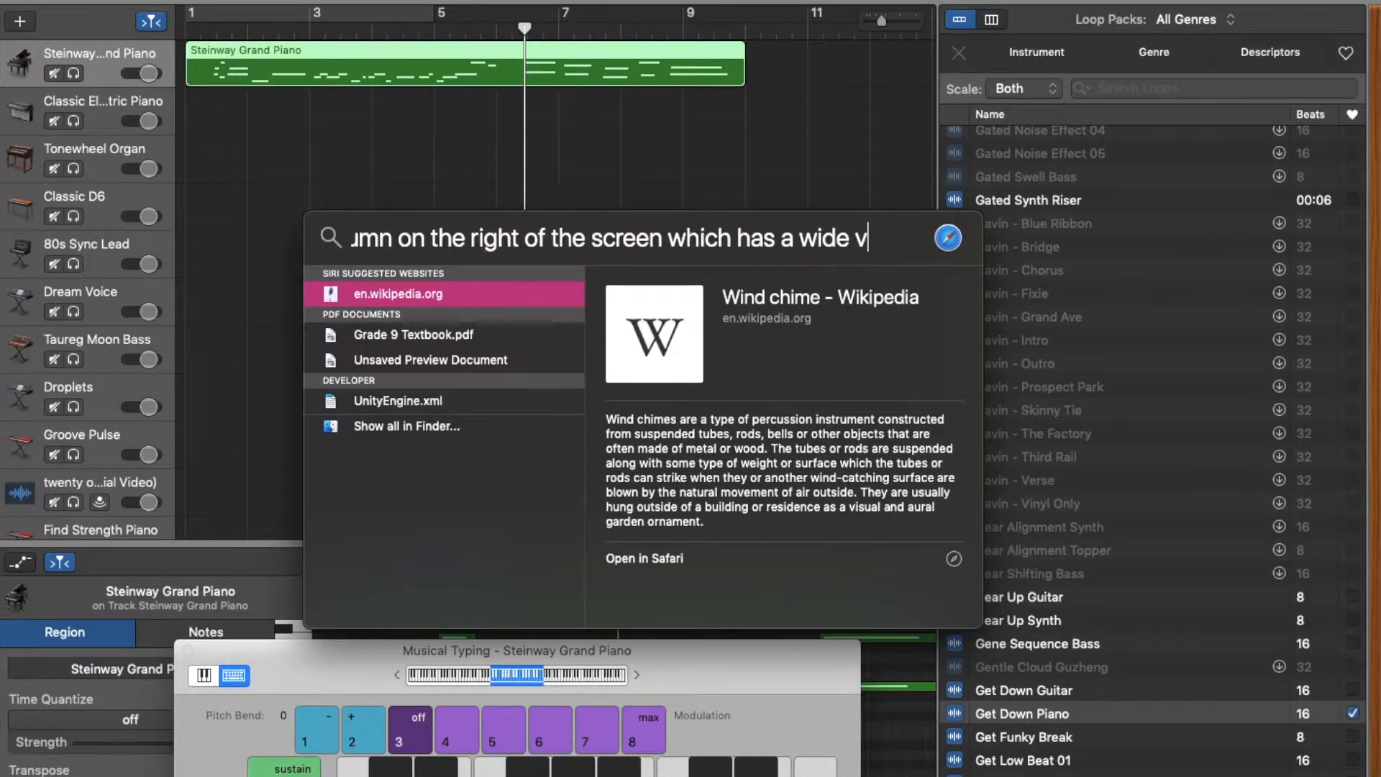
type("riety ")
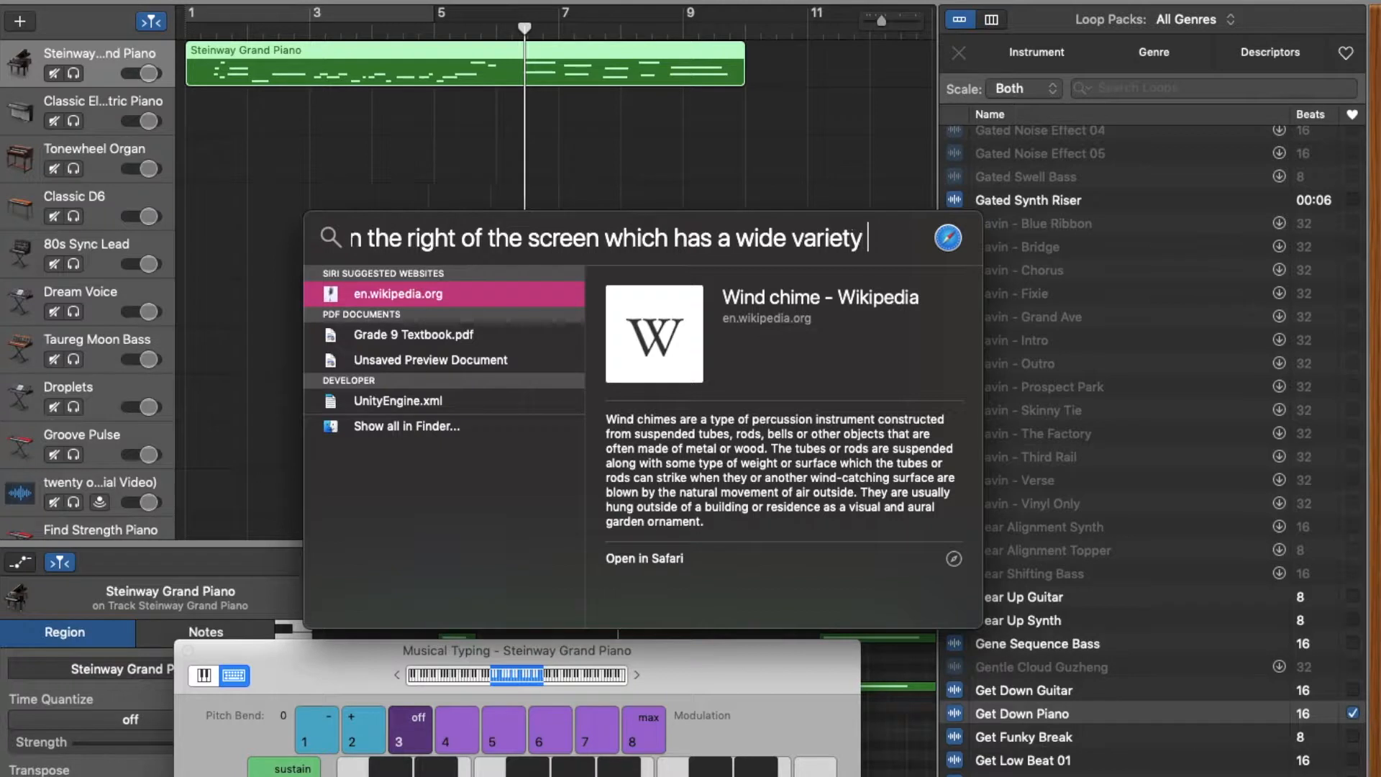
type("of ")
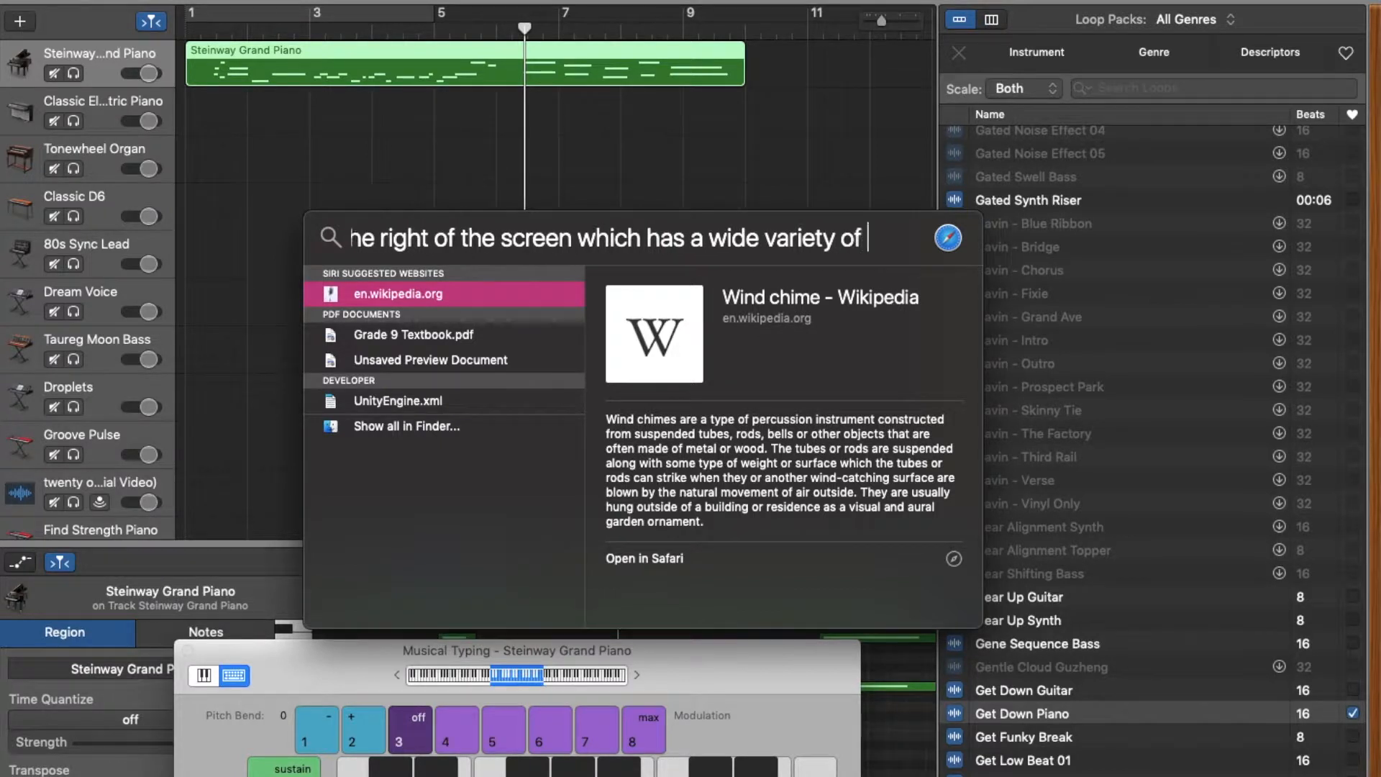
type("loops")
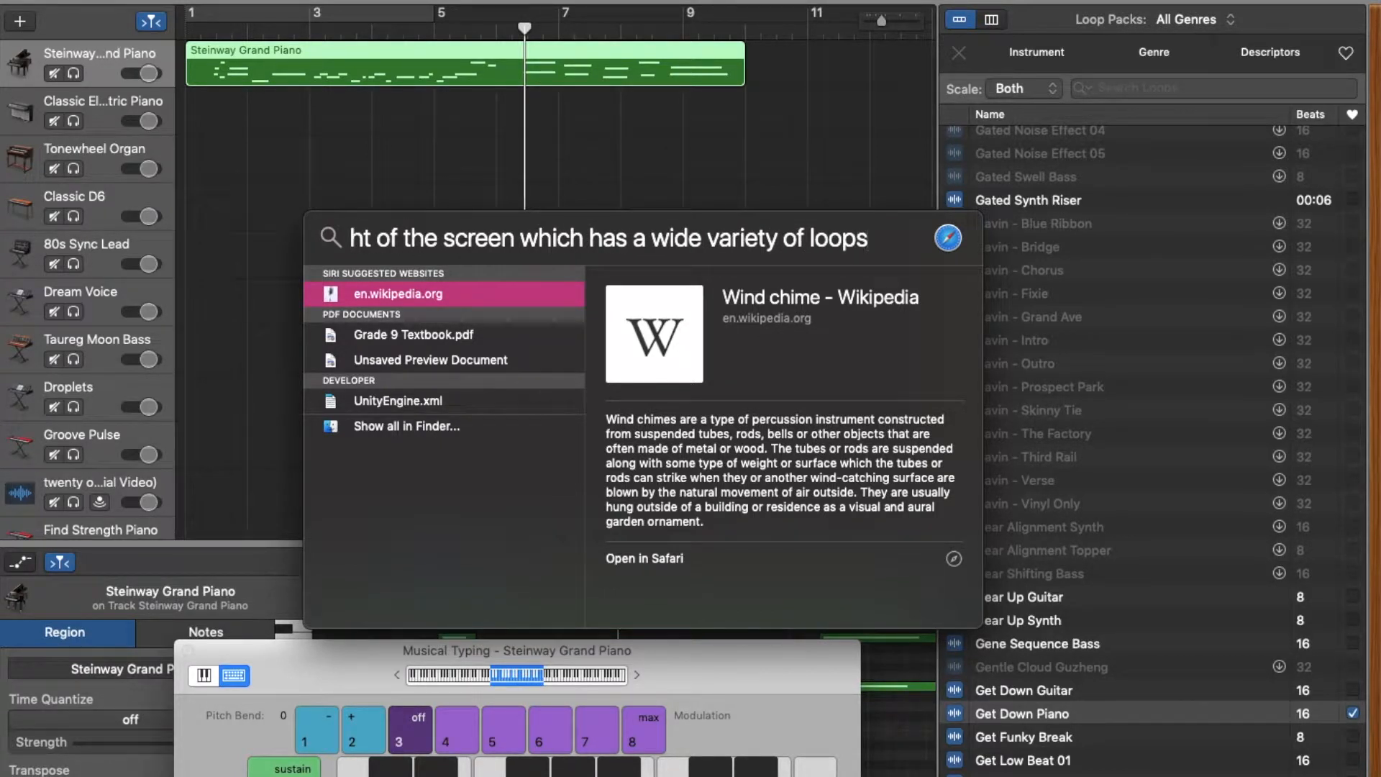
key("BackSpace")
key("BackSpace")
key("BackSpace")
key("BackSpace")
key("BackSpace")
key("BackSpace")
key("BackSpace")
key("BackSpace")
key("BackSpace")
key("BackSpace")
key("BackSpace")
key("BackSpace")
key("BackSpace")
key("BackSpace")
key("BackSpace")
key("Escape")
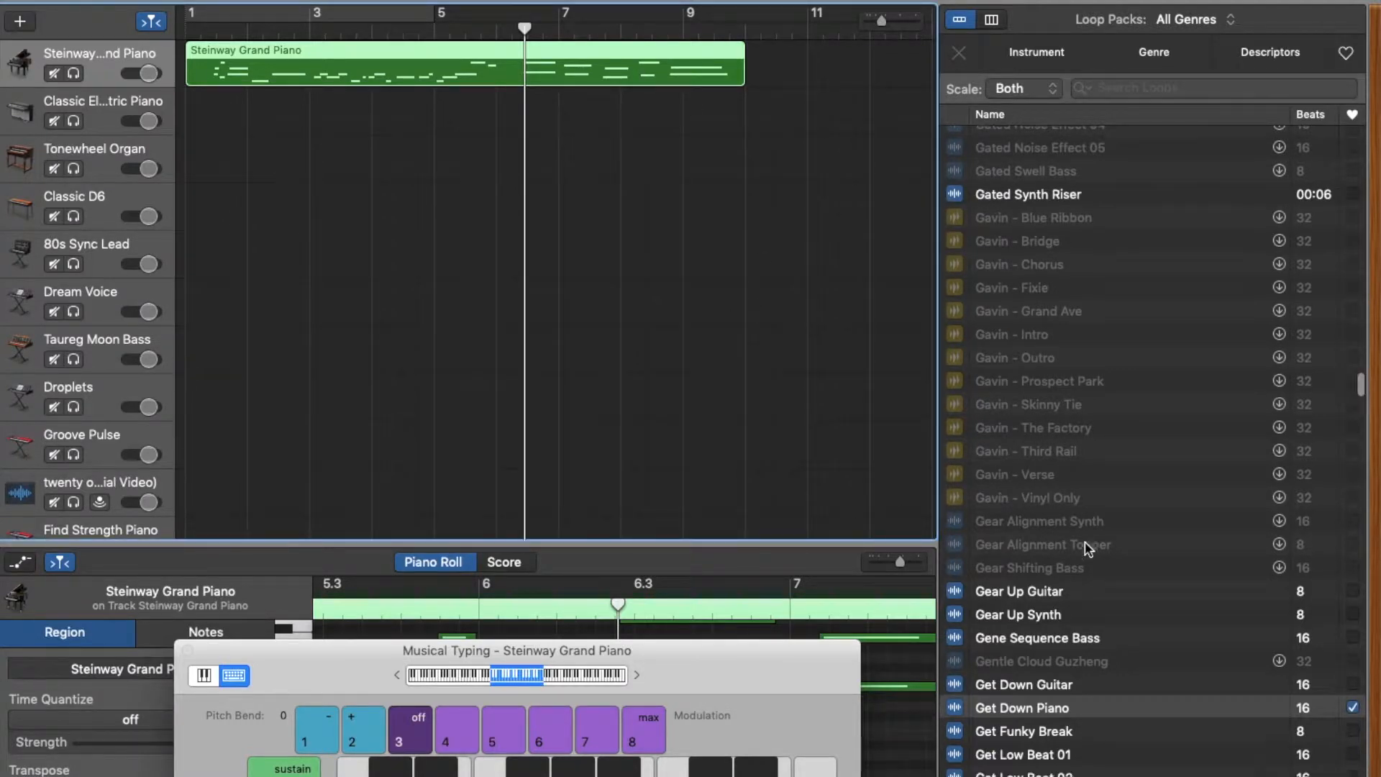
Preview the Golden Hour Swag Beat loop and place it on the lower Find Strength Piano track at position 8.2.1.1
scroll(1069, 476, "down", 15)
left_click(1068, 476)
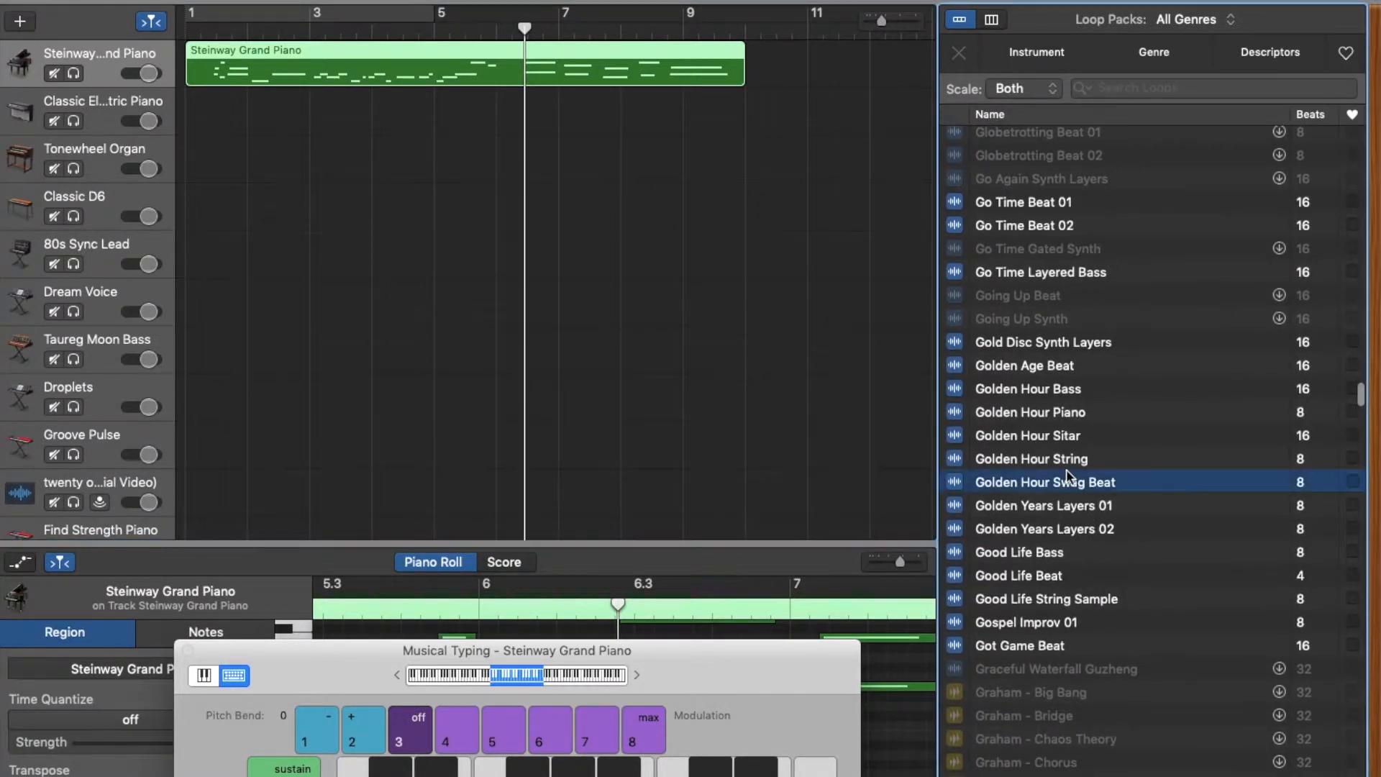
key("space")
left_click_drag(1074, 487, 578, 470)
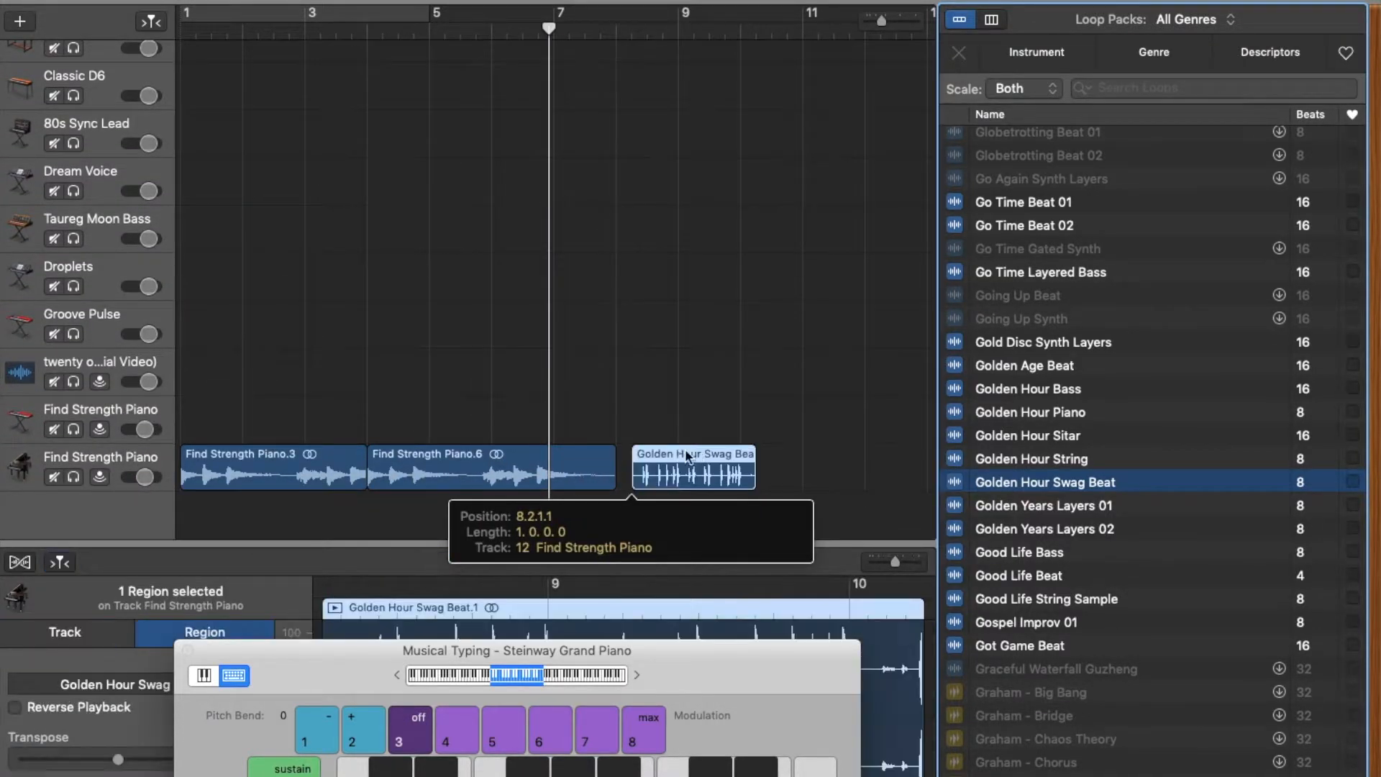
Delete both Find Strength Piano audio regions from the lower Find Strength Piano track, keeping the Golden Hour Swag Beat loop
left_click(589, 472)
key("Delete")
left_click(295, 478)
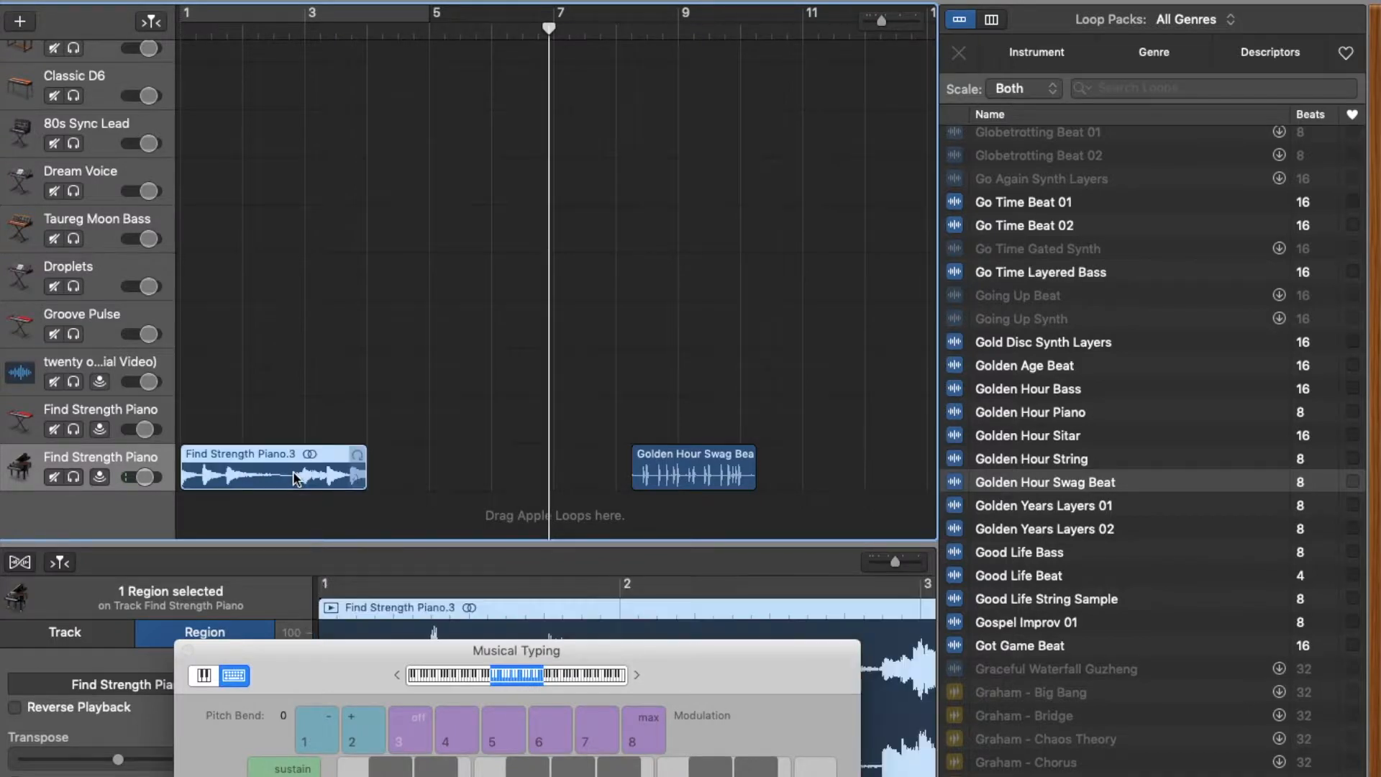
key("Delete")
Play back the Golden Hour Swag Beat region and move it to bar 1 on the same track
key("space")
scroll(420, 383, "up", 1)
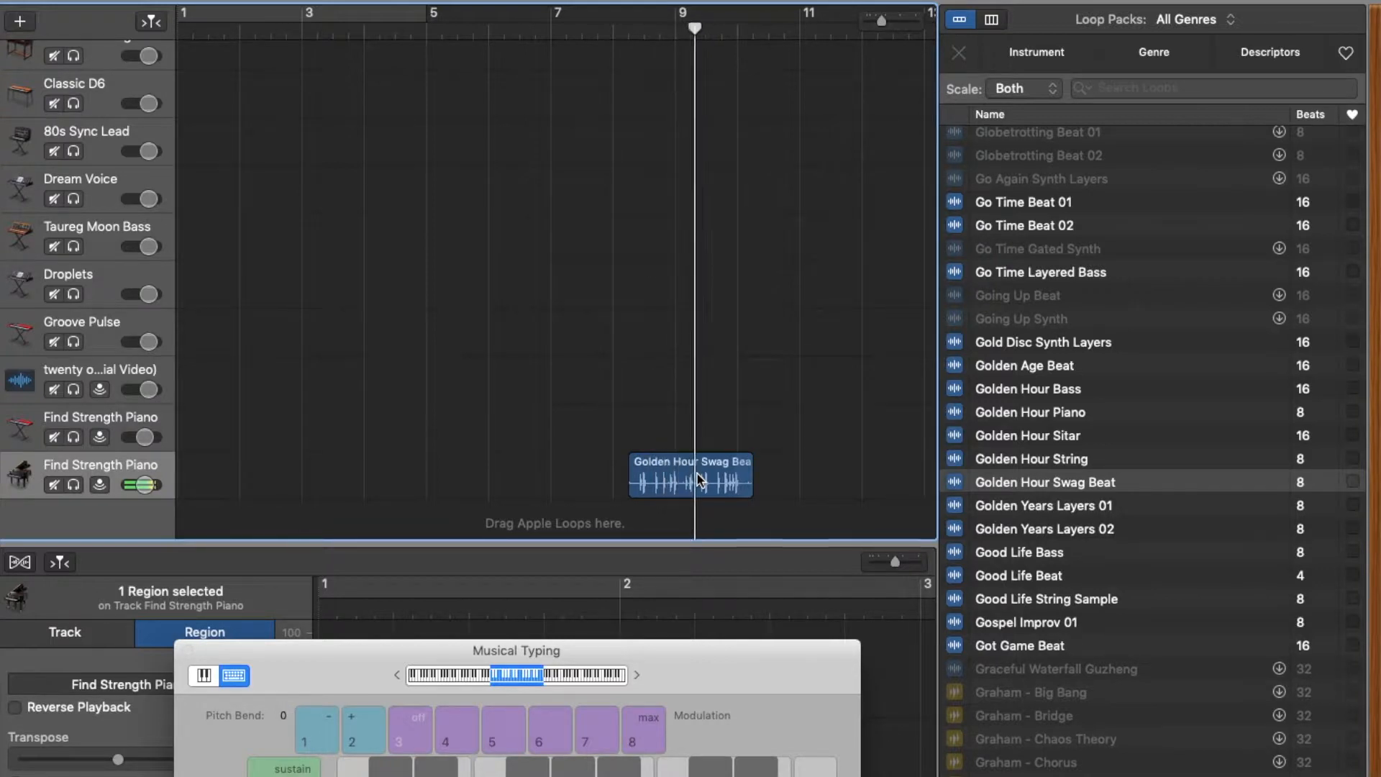
left_click_drag(699, 479, 215, 456)
Move the Steinway Grand Piano region to start at bar 3 and return the playhead to the beginning
scroll(219, 468, "up", 5)
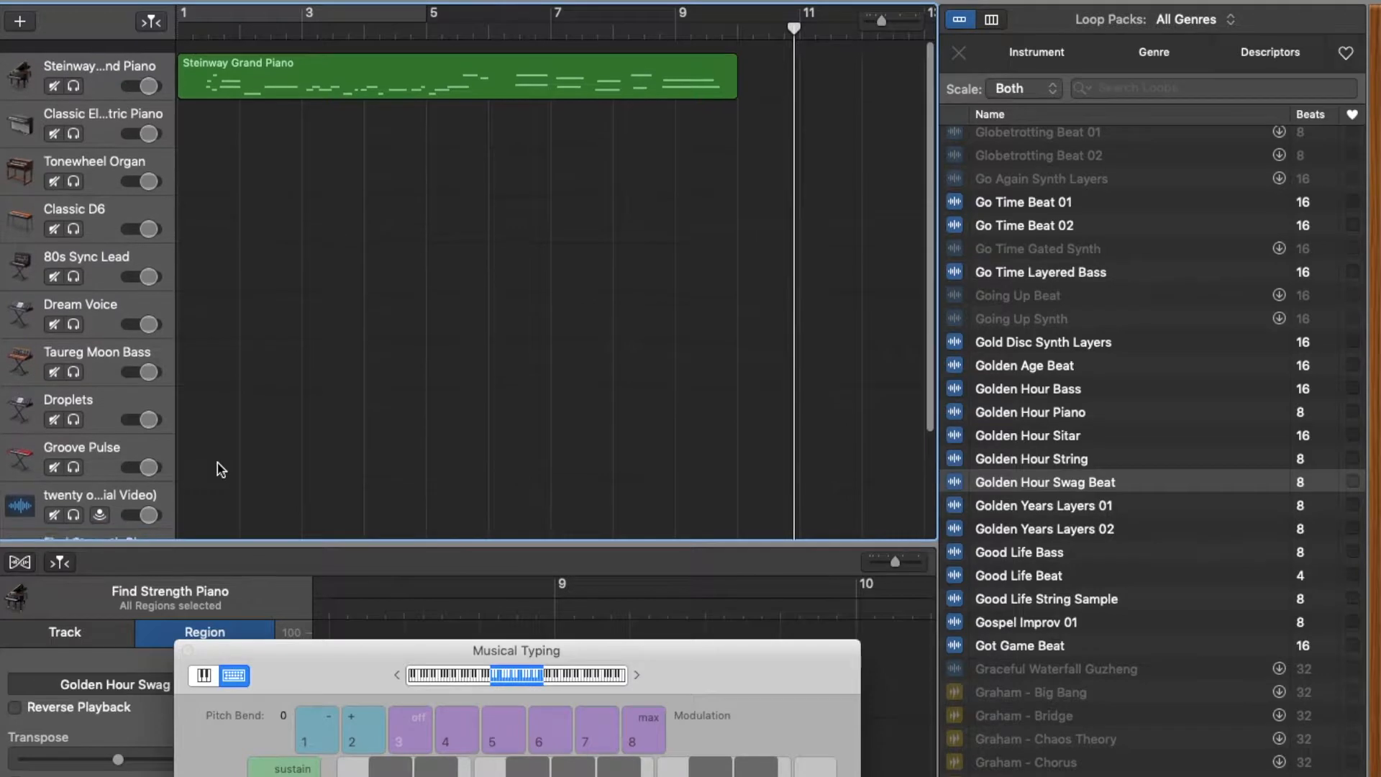
left_click_drag(324, 72, 464, 72)
scroll(429, 298, "down", 5)
scroll(376, 201, "up", 5)
left_click_drag(387, 66, 356, 63)
key("Return")
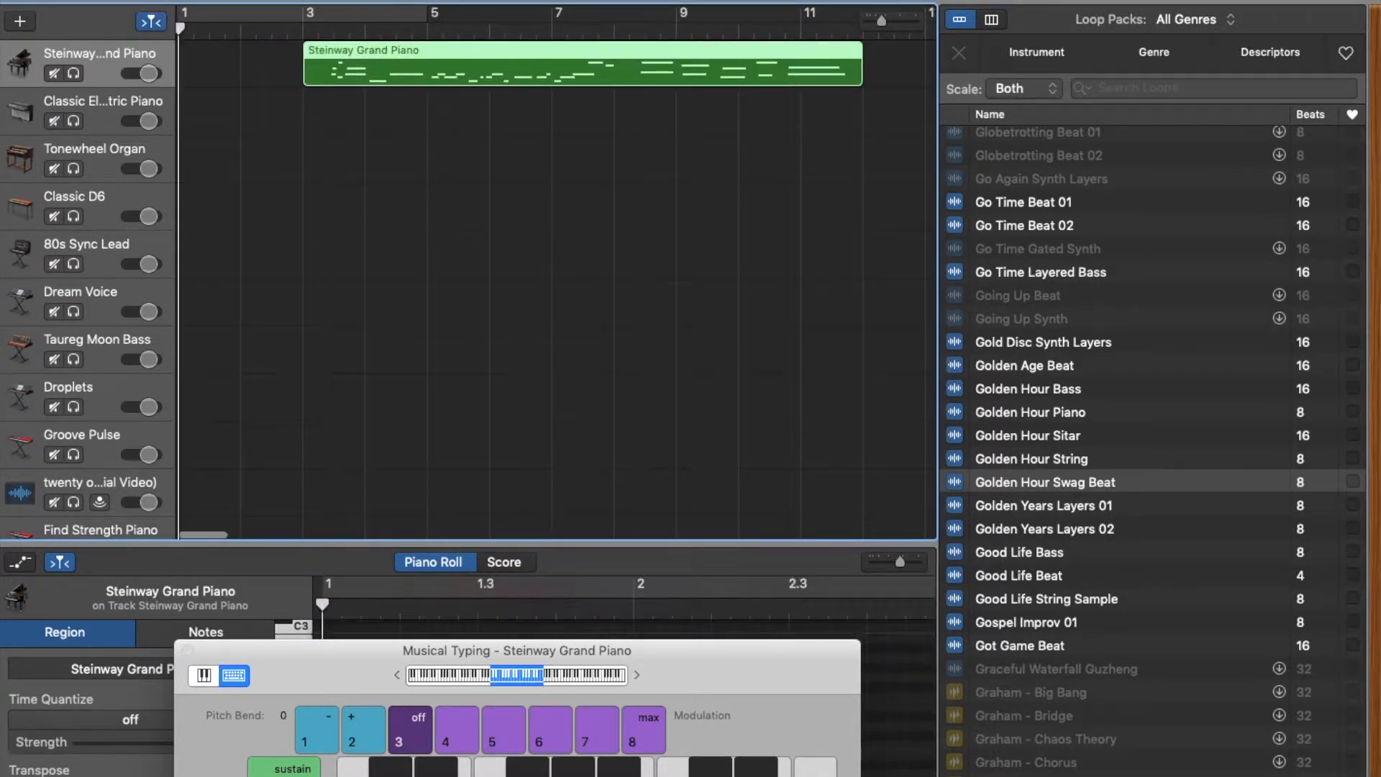
Play the project from the start to hear the beat leading into the piano, and look at the Musical Typing keyboard
key("space")
scroll(392, 339, "down", 3)
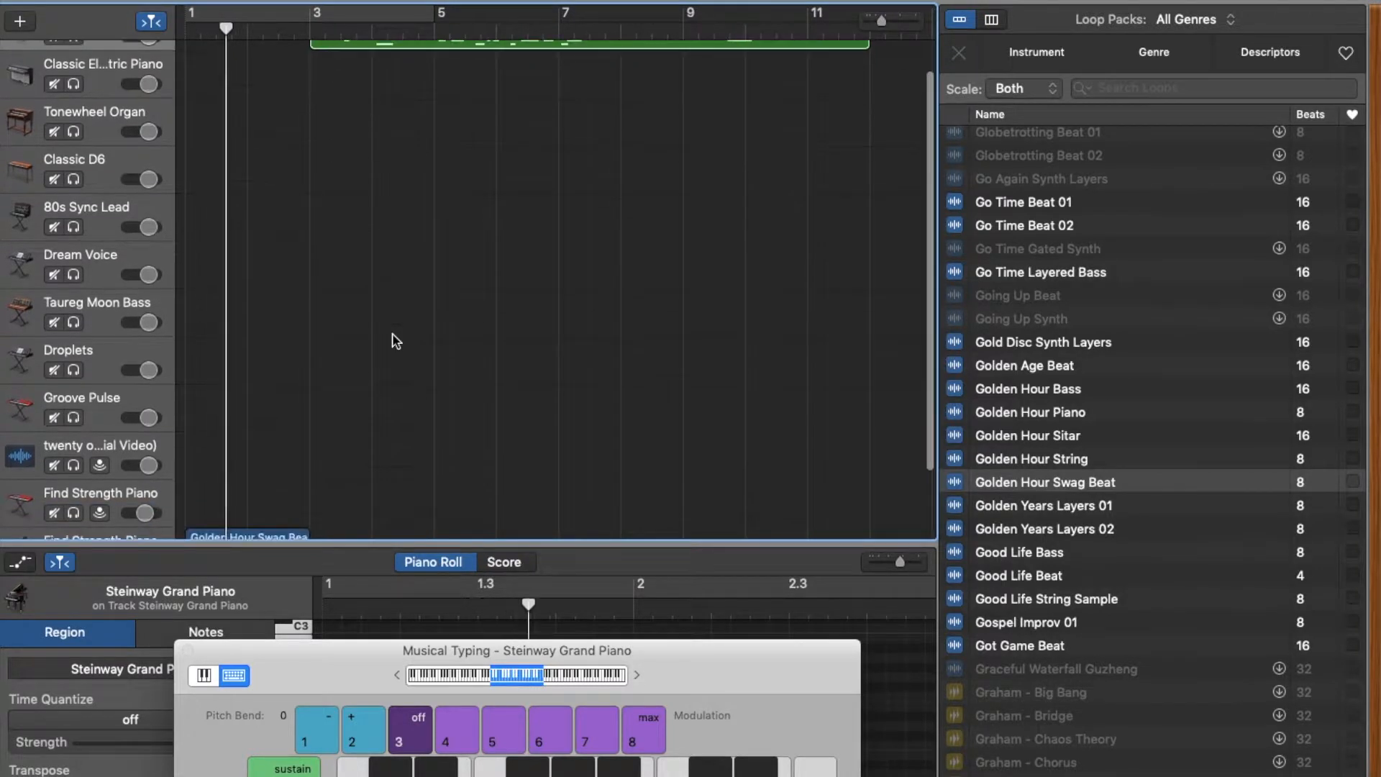
scroll(395, 340, "up", 2)
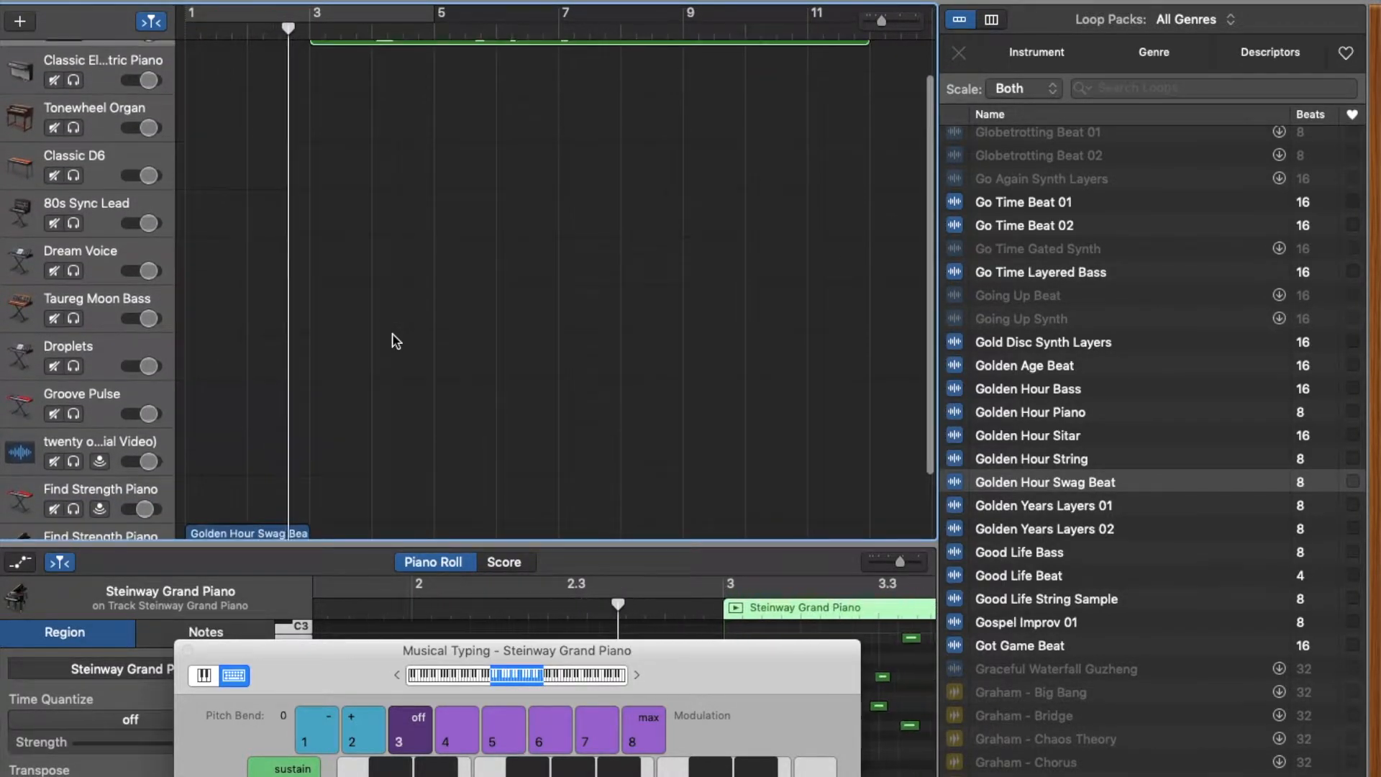
scroll(395, 340, "up", 2)
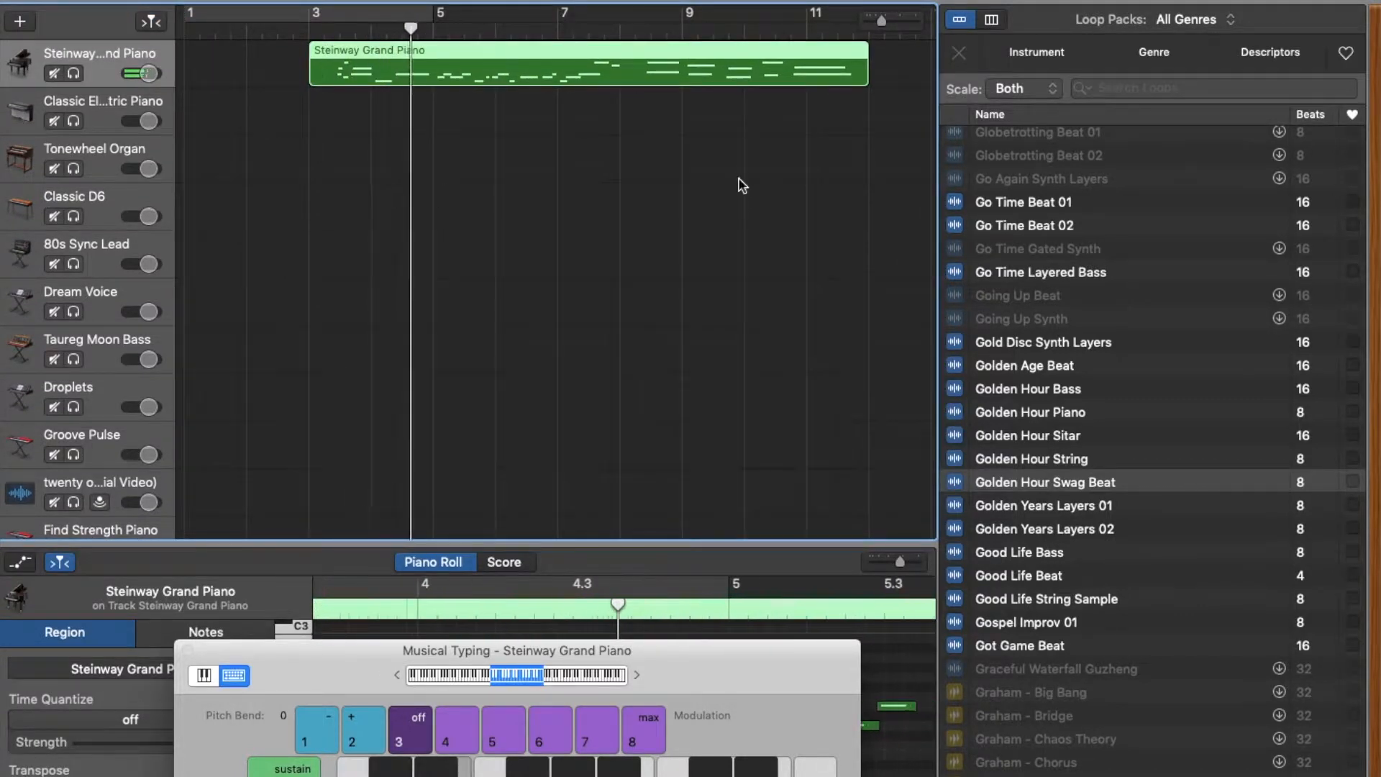
left_click_drag(678, 669, 654, 407)
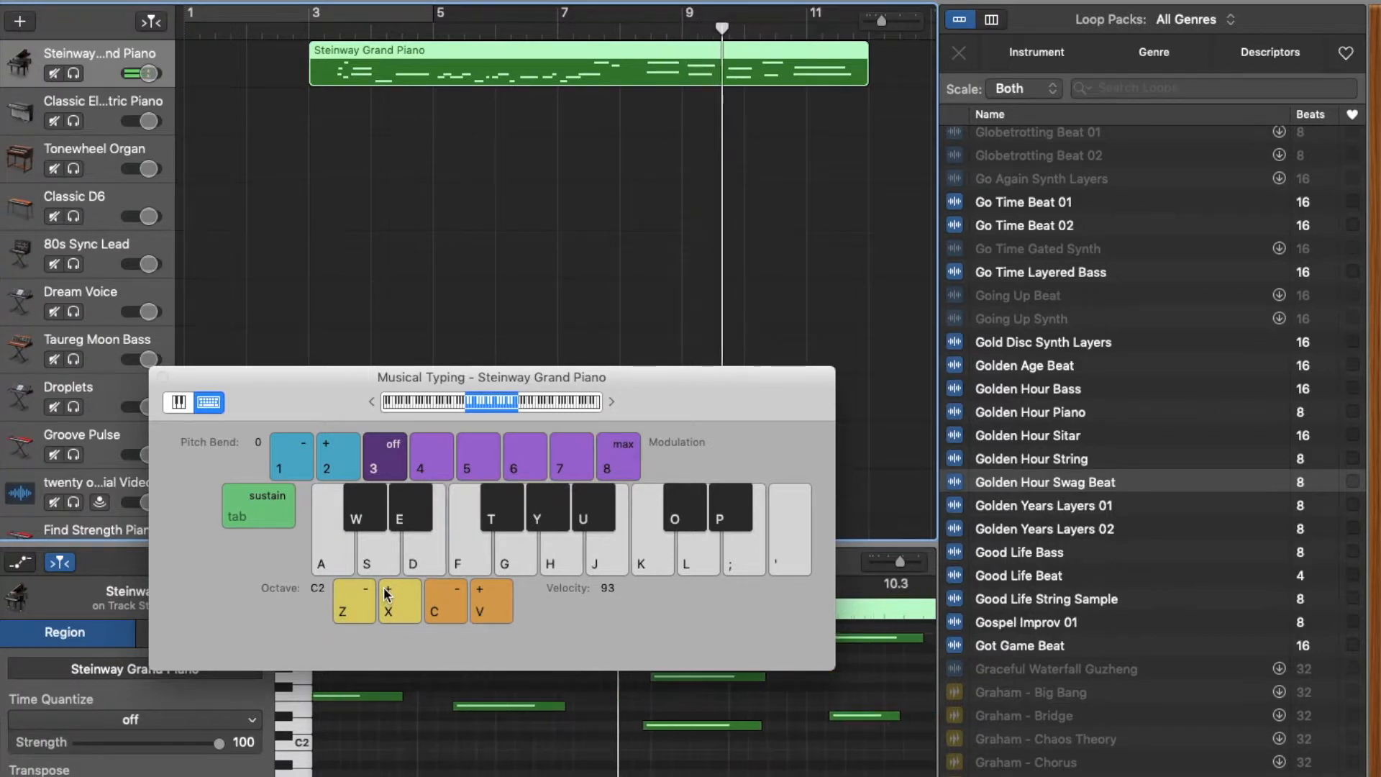
left_click_drag(702, 407, 701, 682)
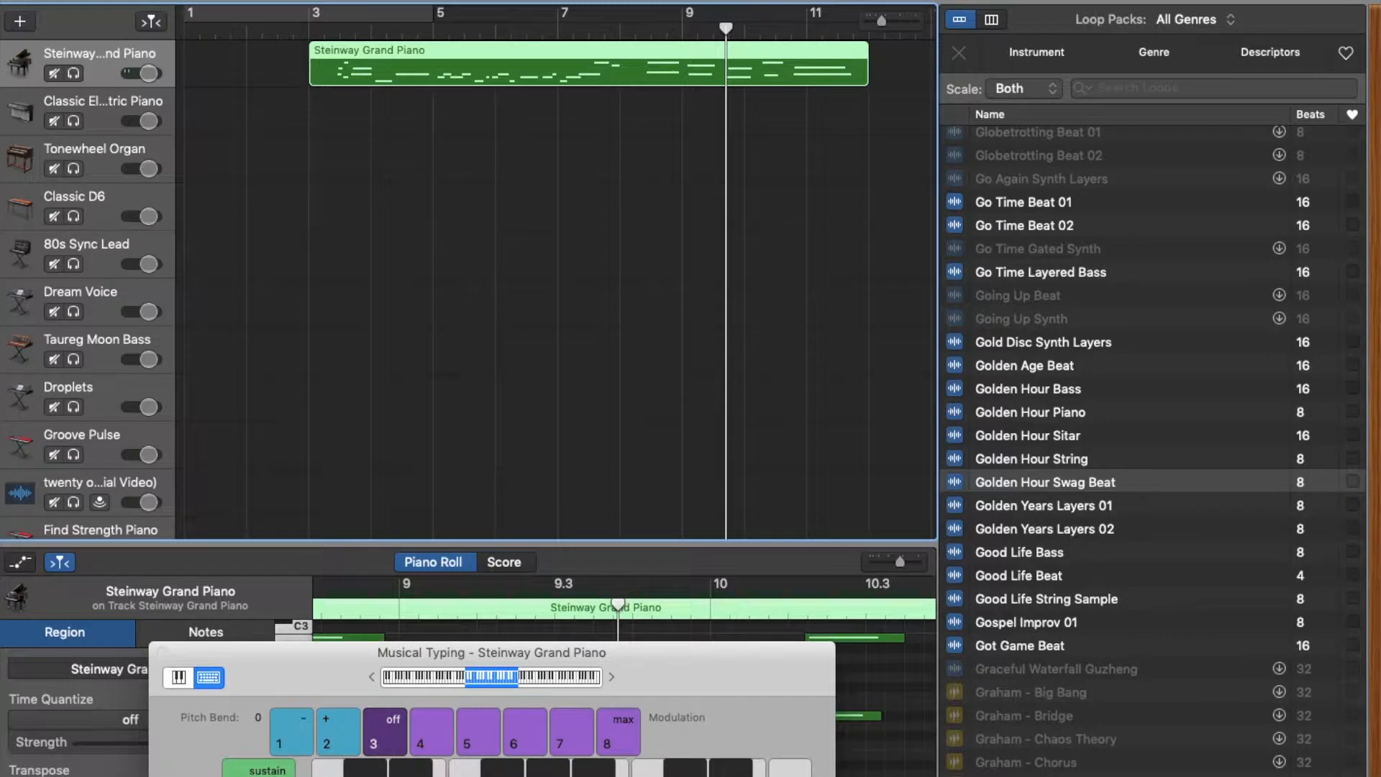
Preview the Half Measures Rhythmic Keys loop and place it at bar 3, directly after the Golden Hour Swag Beat region
scroll(1184, 333, "down", 15)
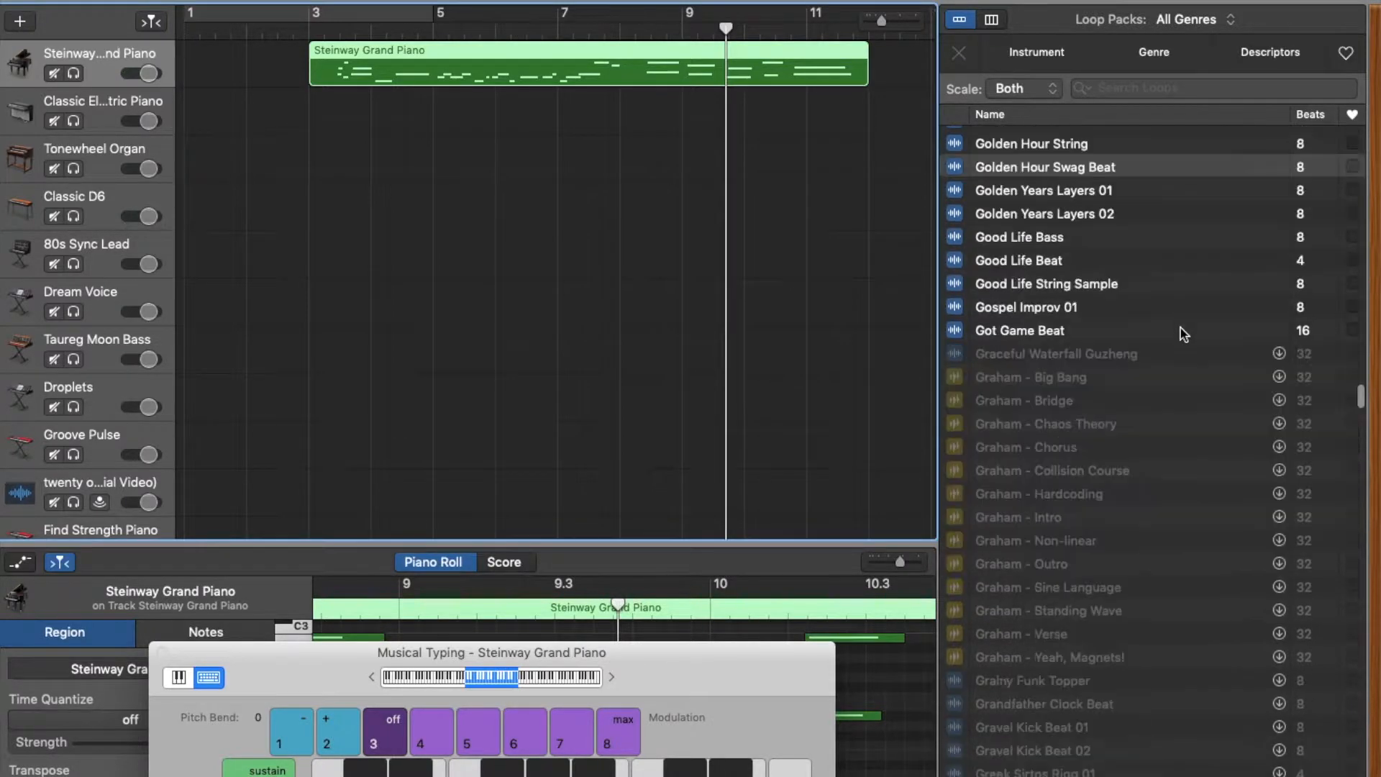
left_click(1002, 407)
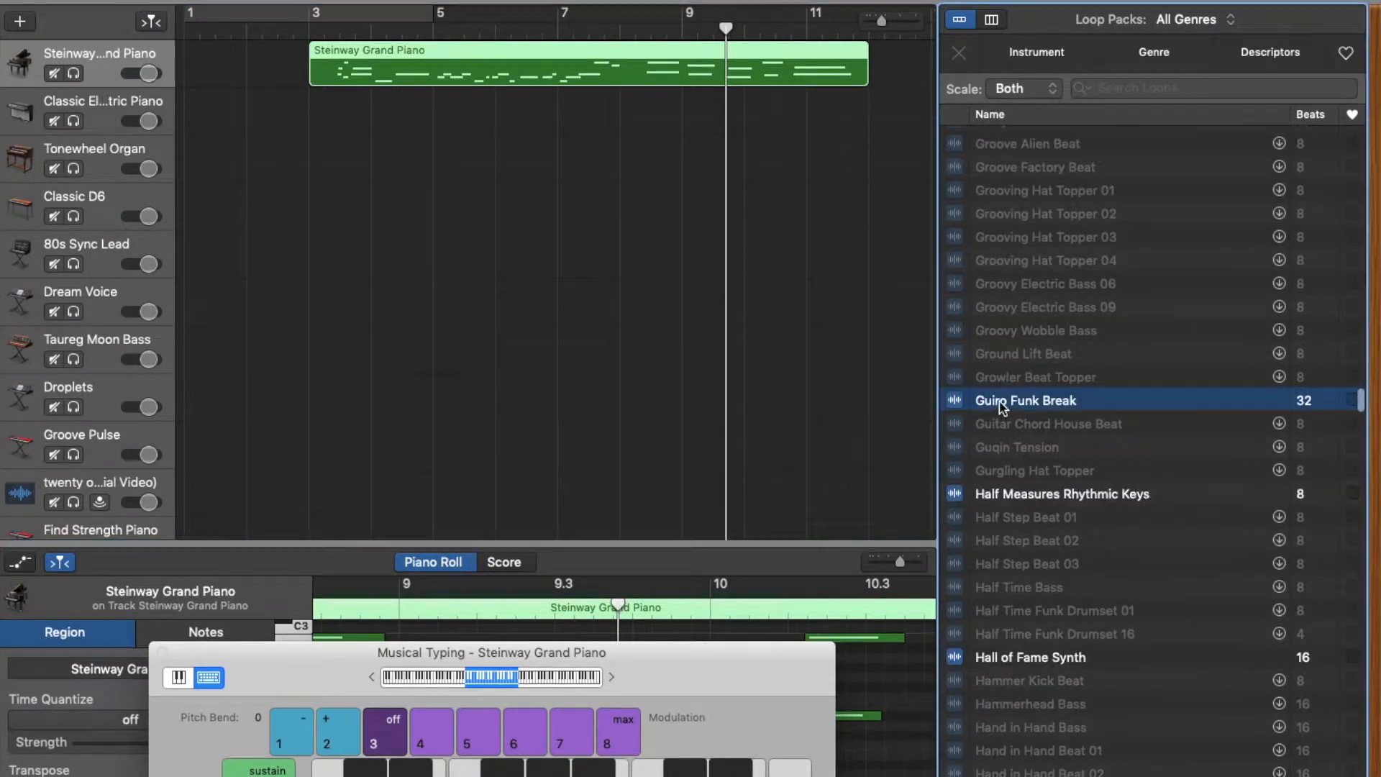
left_click(1031, 495)
scroll(1030, 498, "down", 2)
scroll(1031, 496, "down", 5)
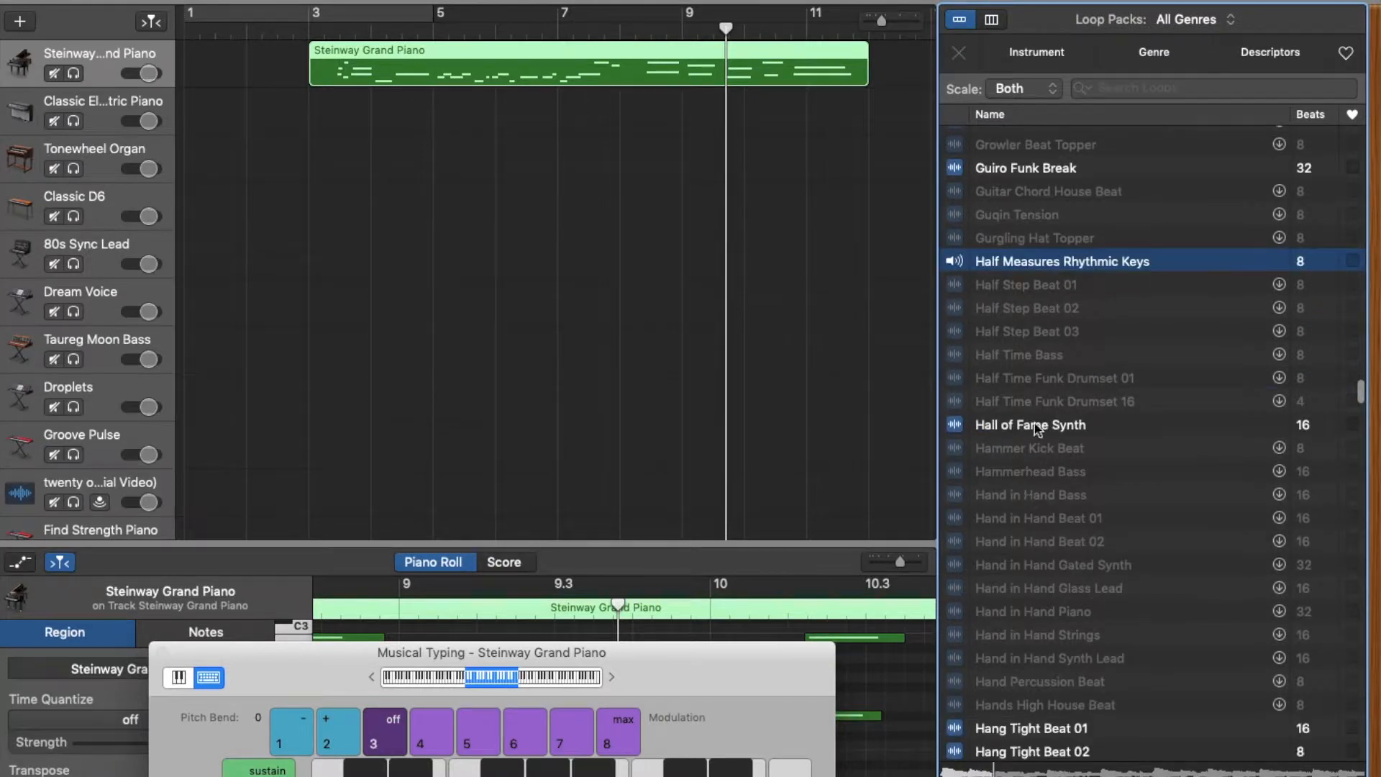
left_click_drag(1048, 265, 310, 450)
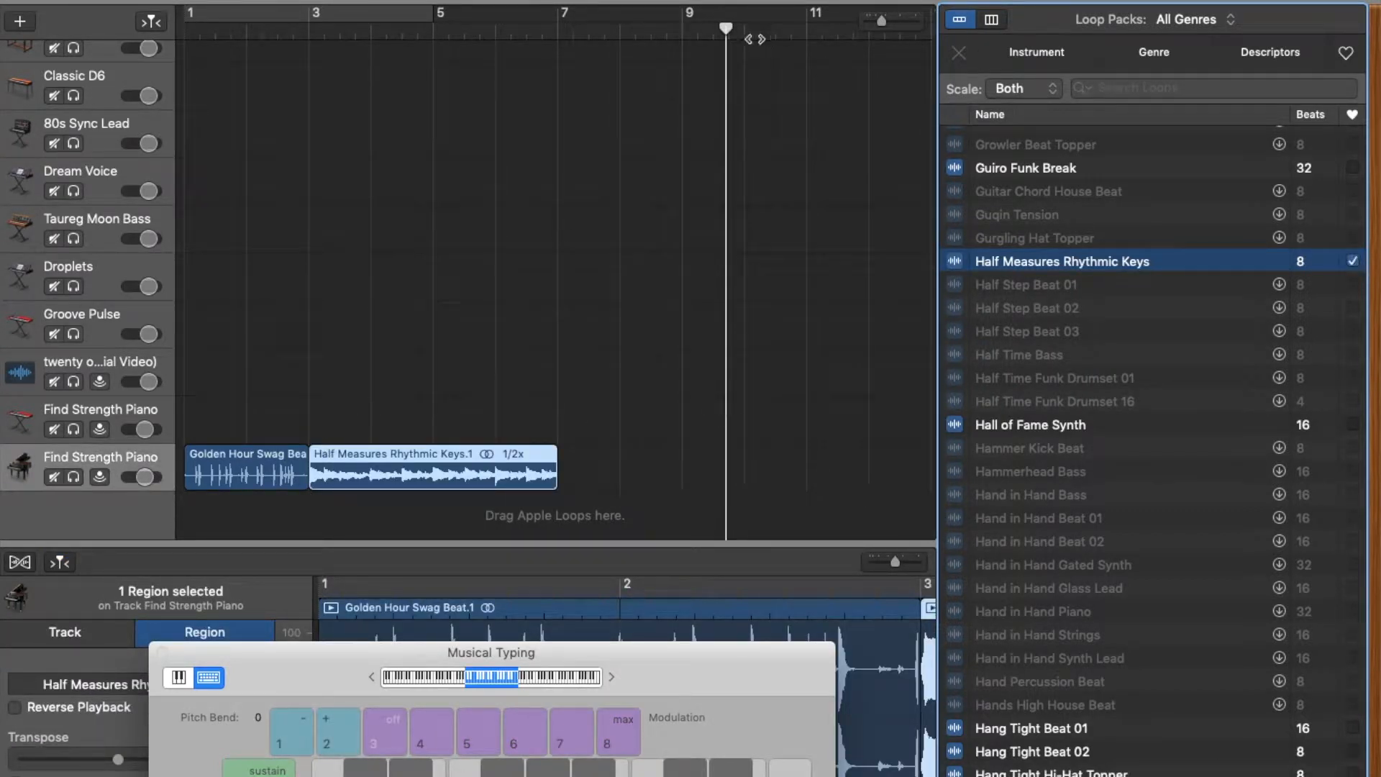
Play the arrangement from bar 1 to hear the beat and the rhythmic keys loop together with the piano
left_click_drag(730, 30, 185, 29)
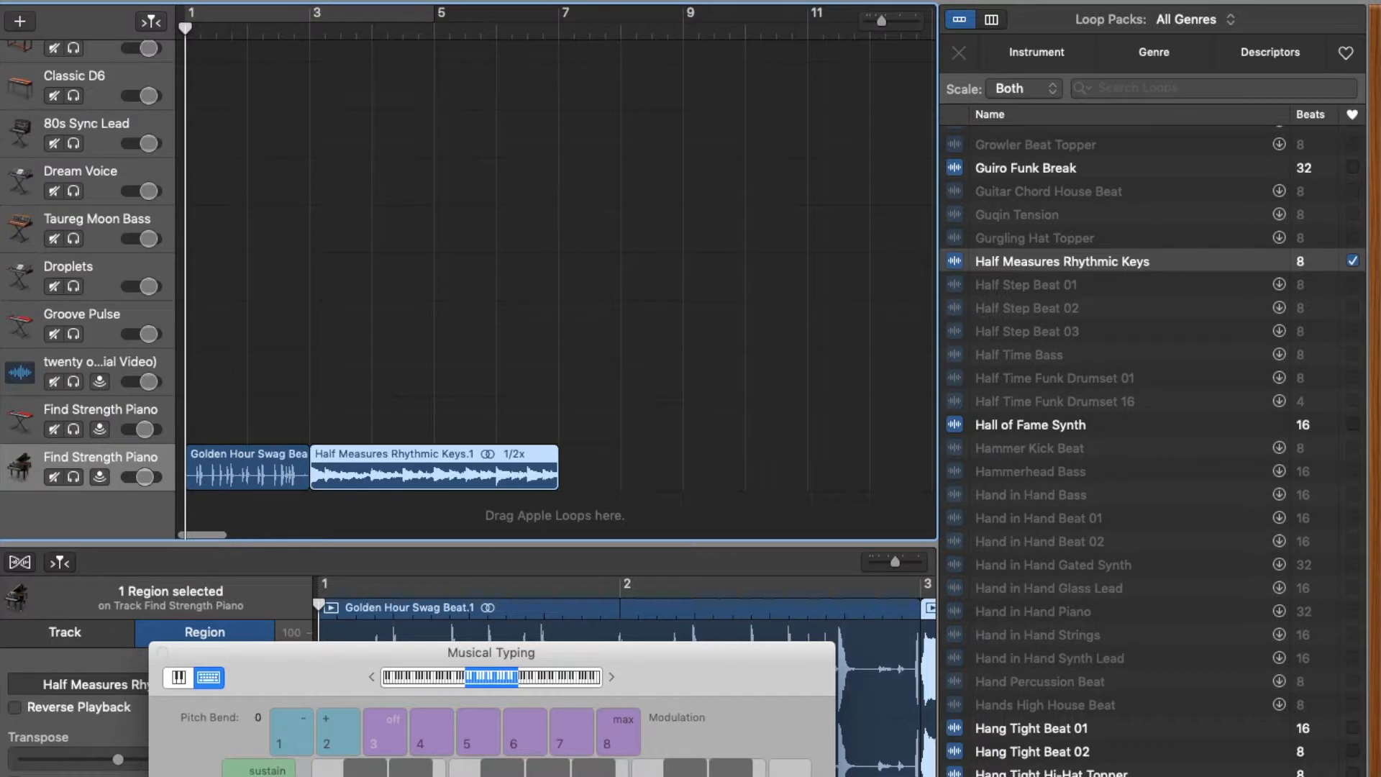
key("space")
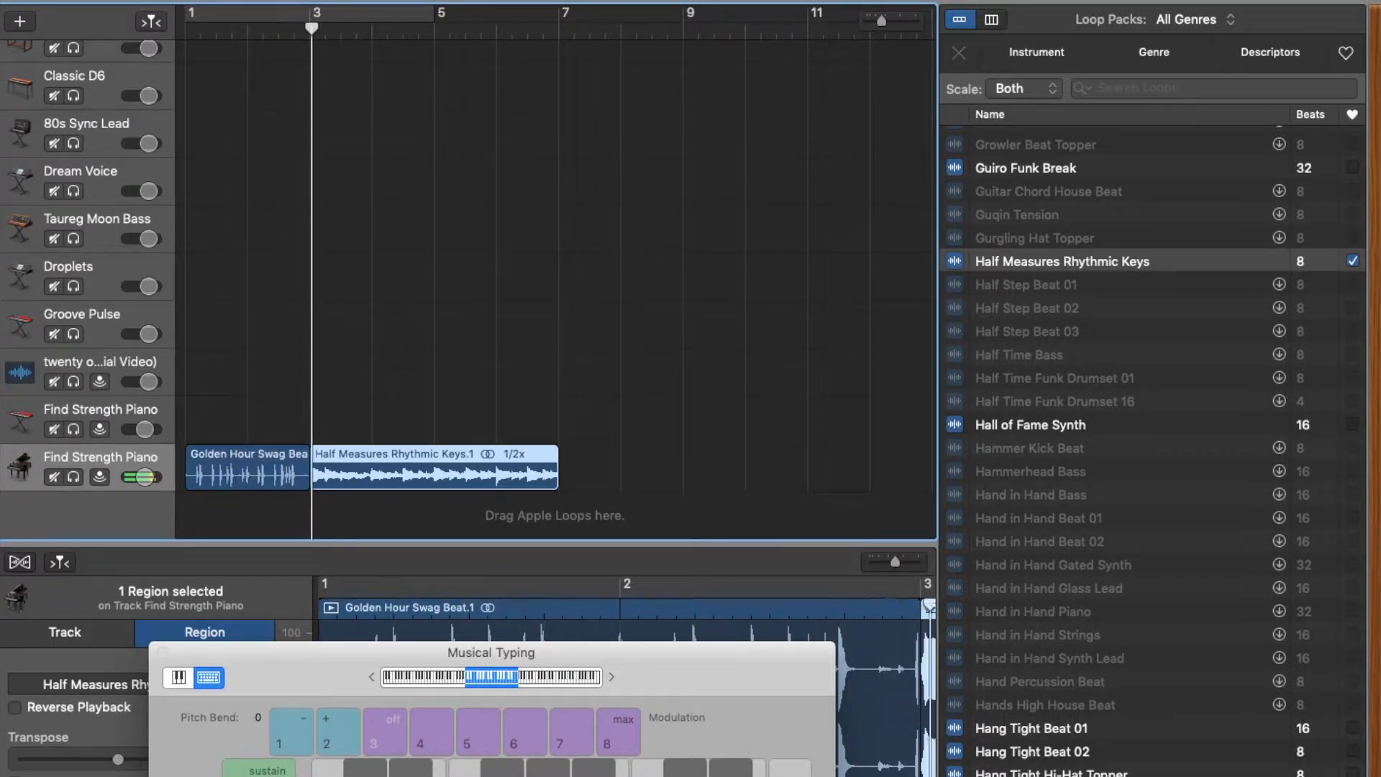
scroll(469, 217, "up", 3)
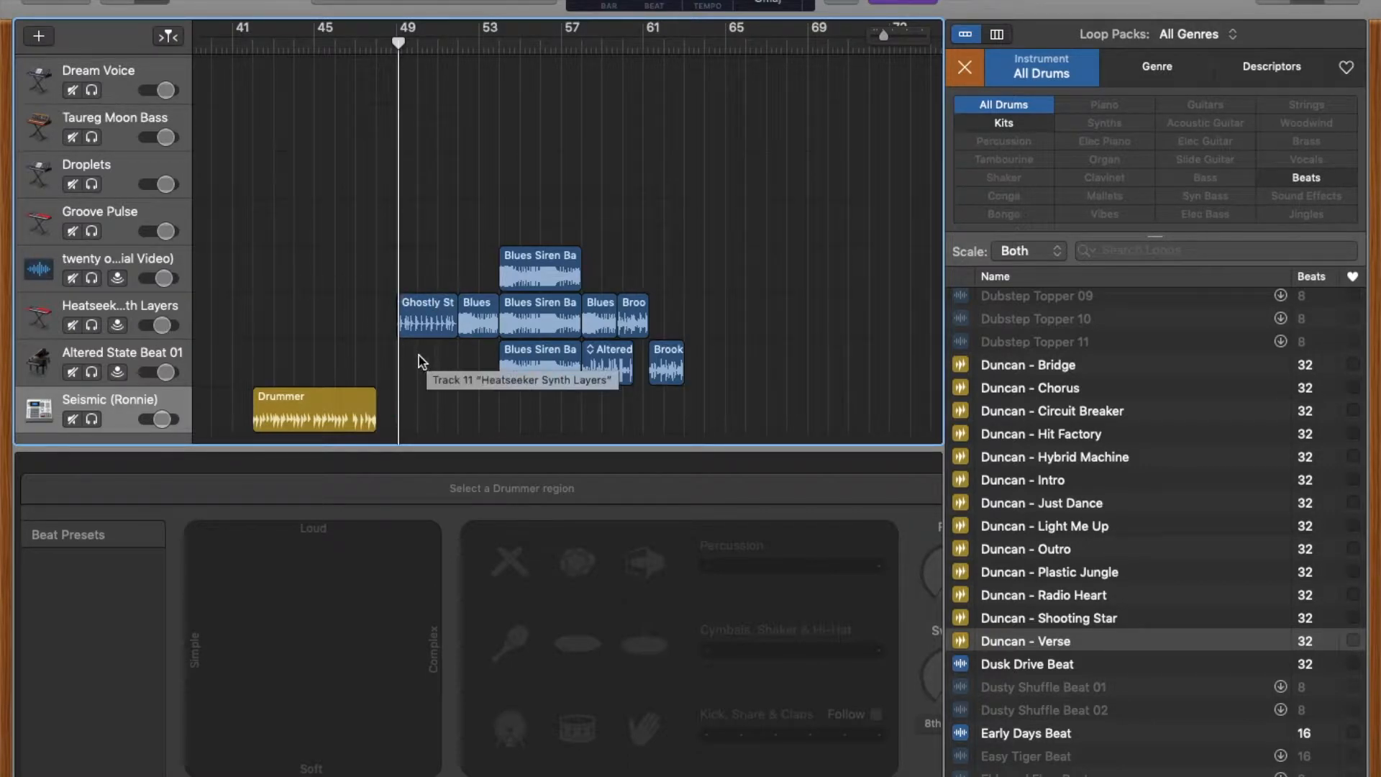
Inspect the Ghostly Steel Drum and middle Blues Siren Bass regions in the audio editor and show the track's pitch correction settings
left_click(427, 325)
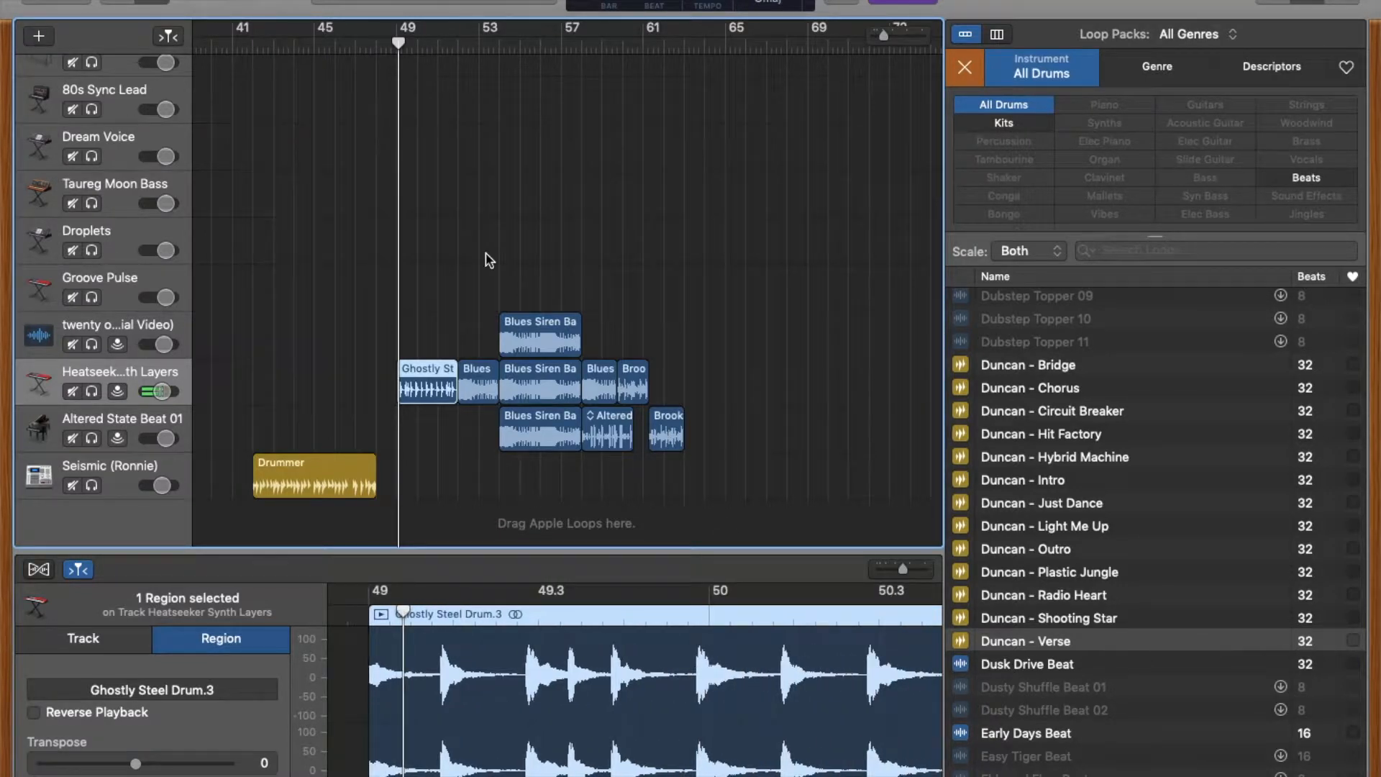
scroll(1014, 445, "up", 2)
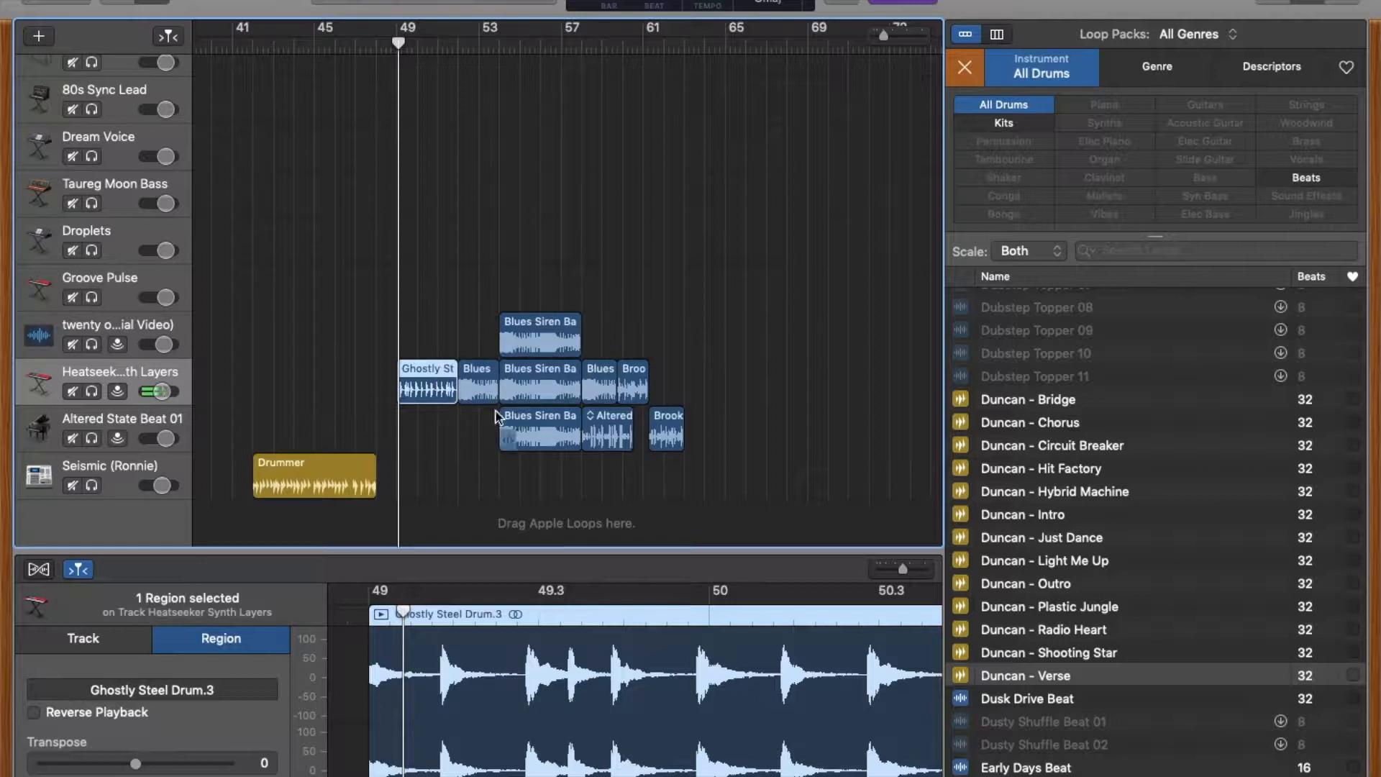
left_click(534, 397)
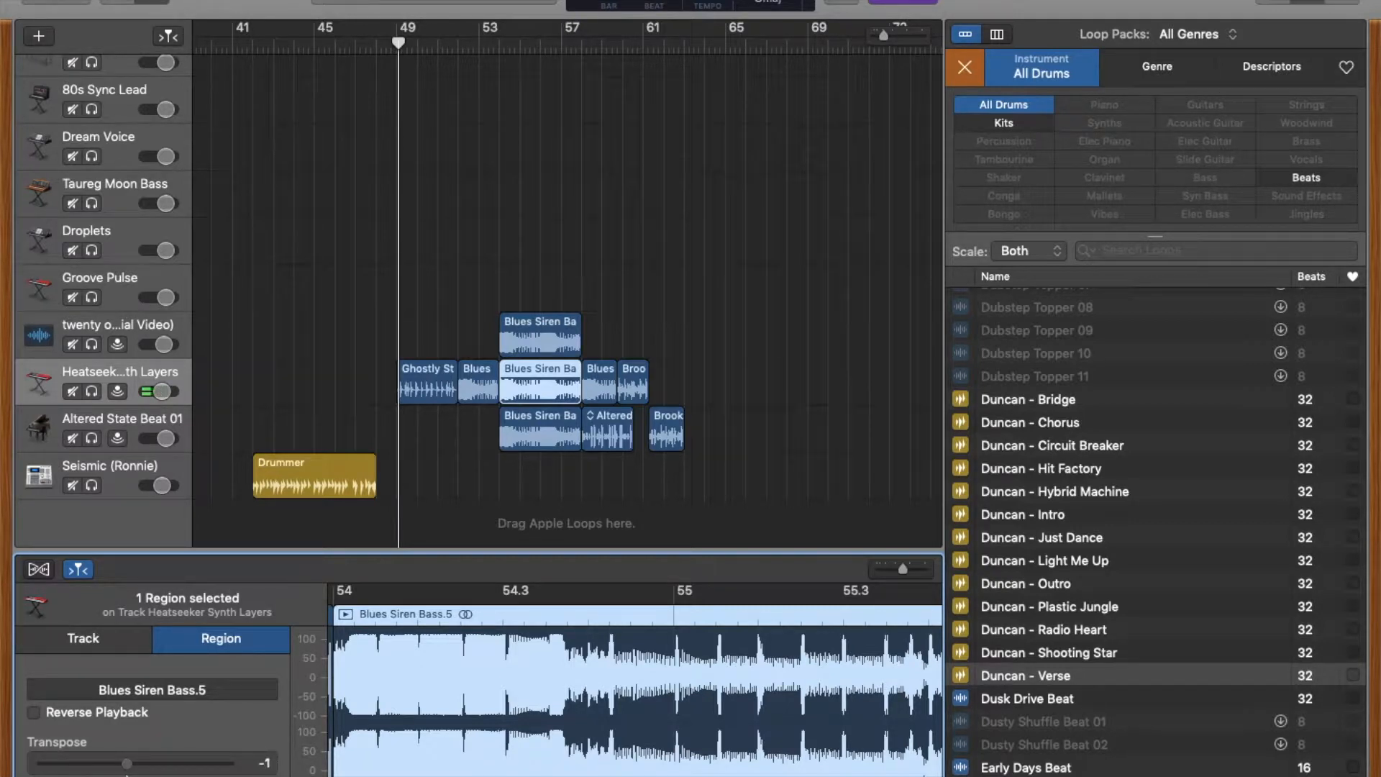
left_click(93, 639)
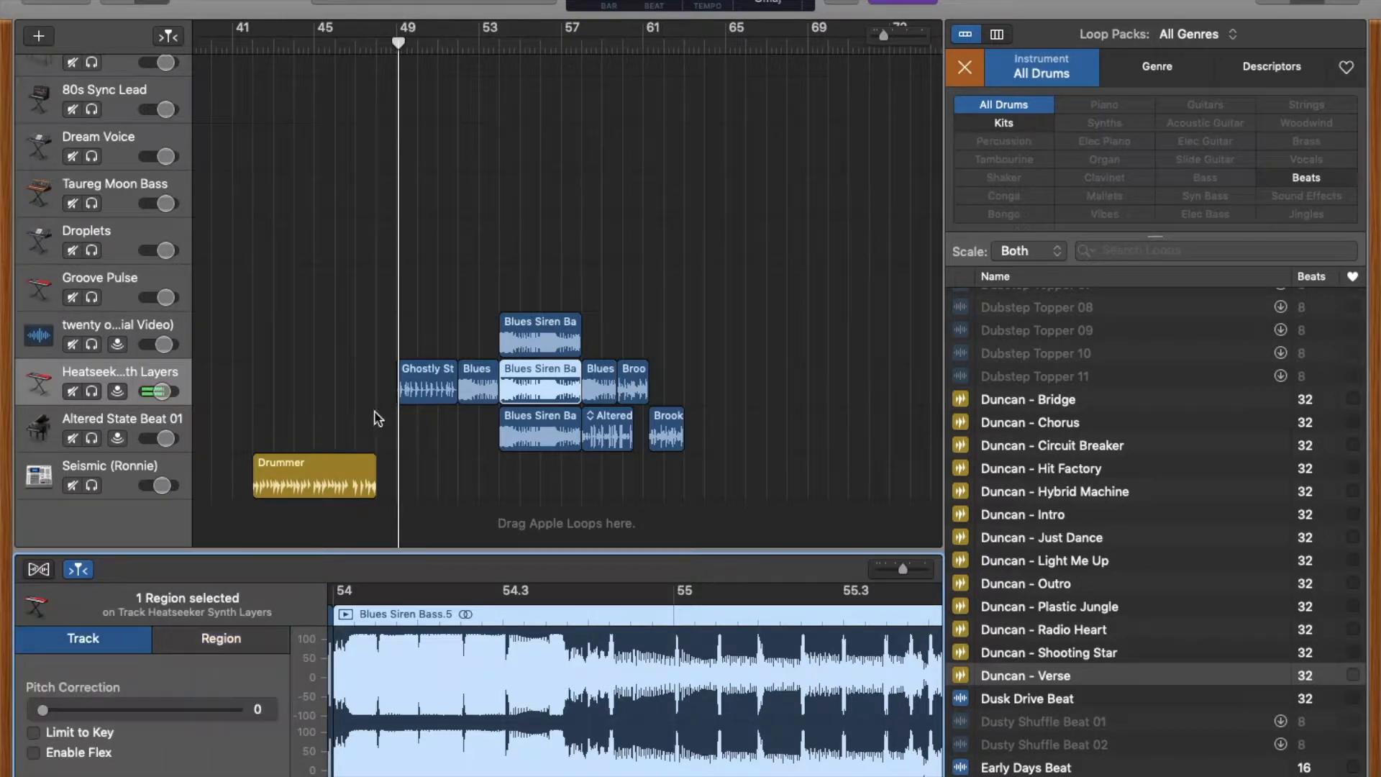
View the Drummer region's settings on the Seismic track and browse the All Drums loops for another drummer loop
left_click(317, 492)
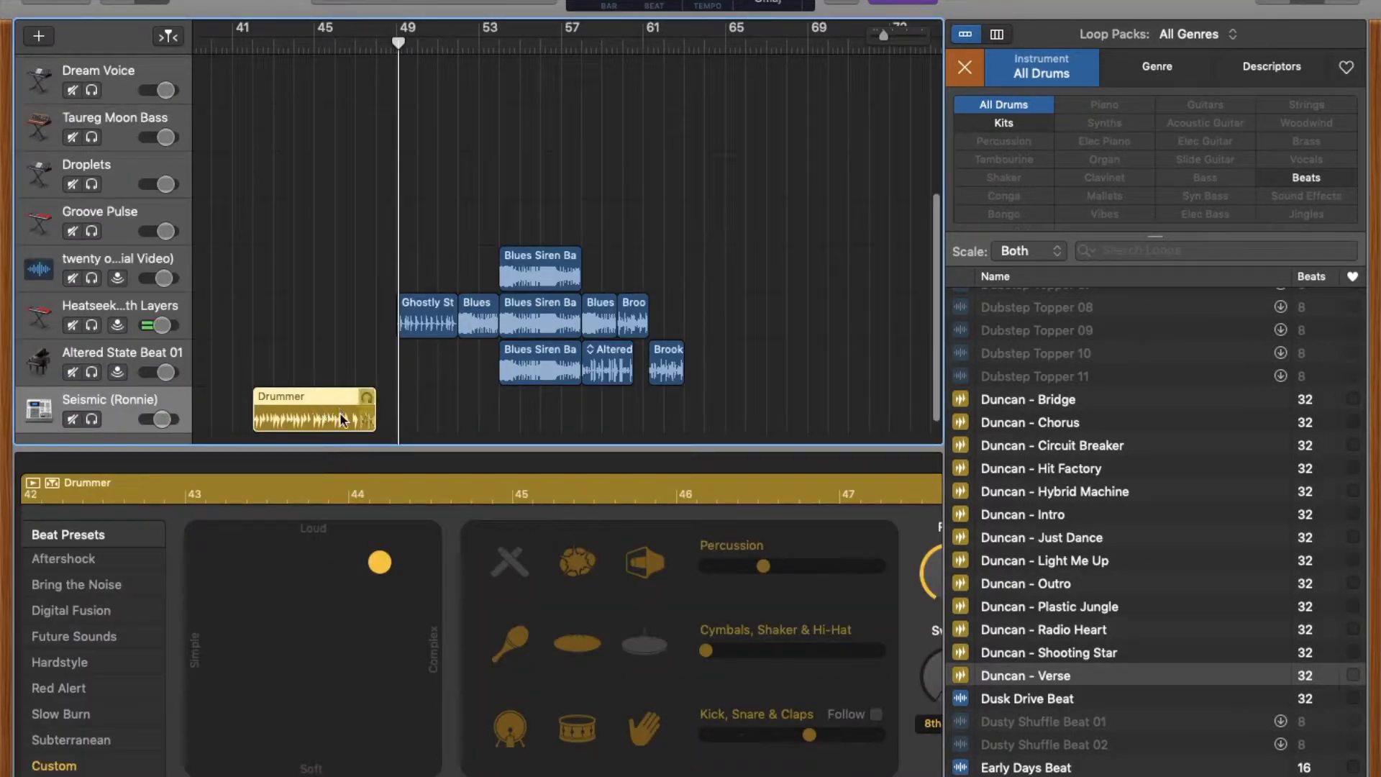
scroll(1203, 520, "up", 4)
scroll(1203, 520, "down", 20)
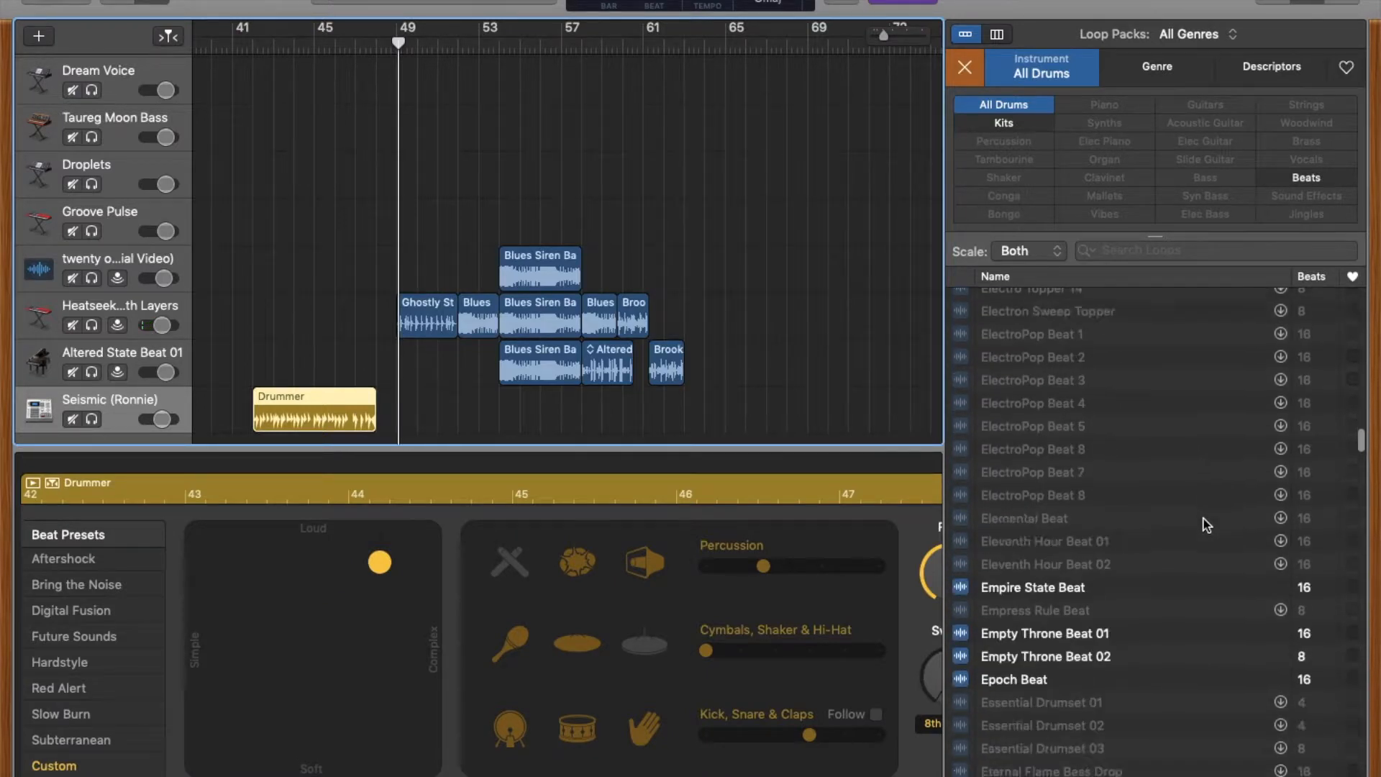
scroll(1085, 403, "up", 4)
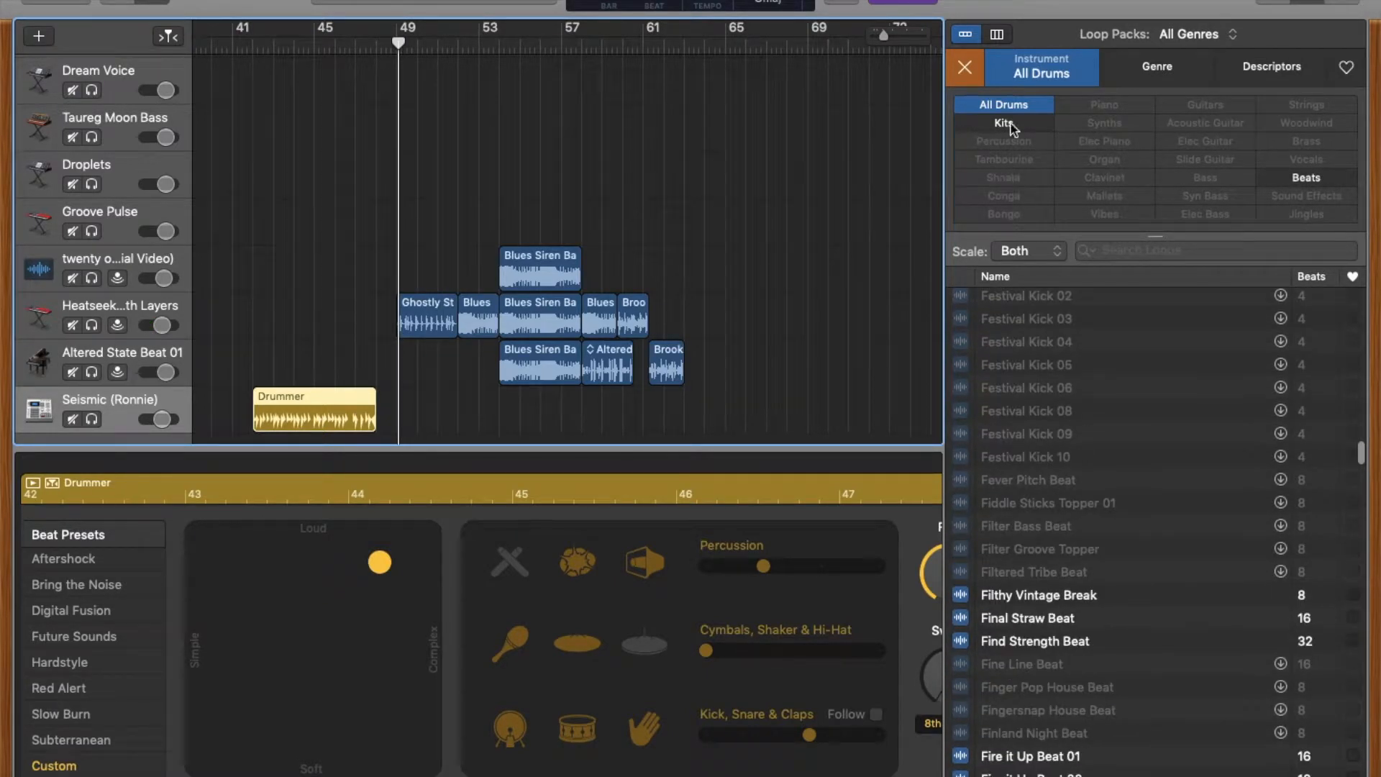
scroll(1084, 489, "up", 5)
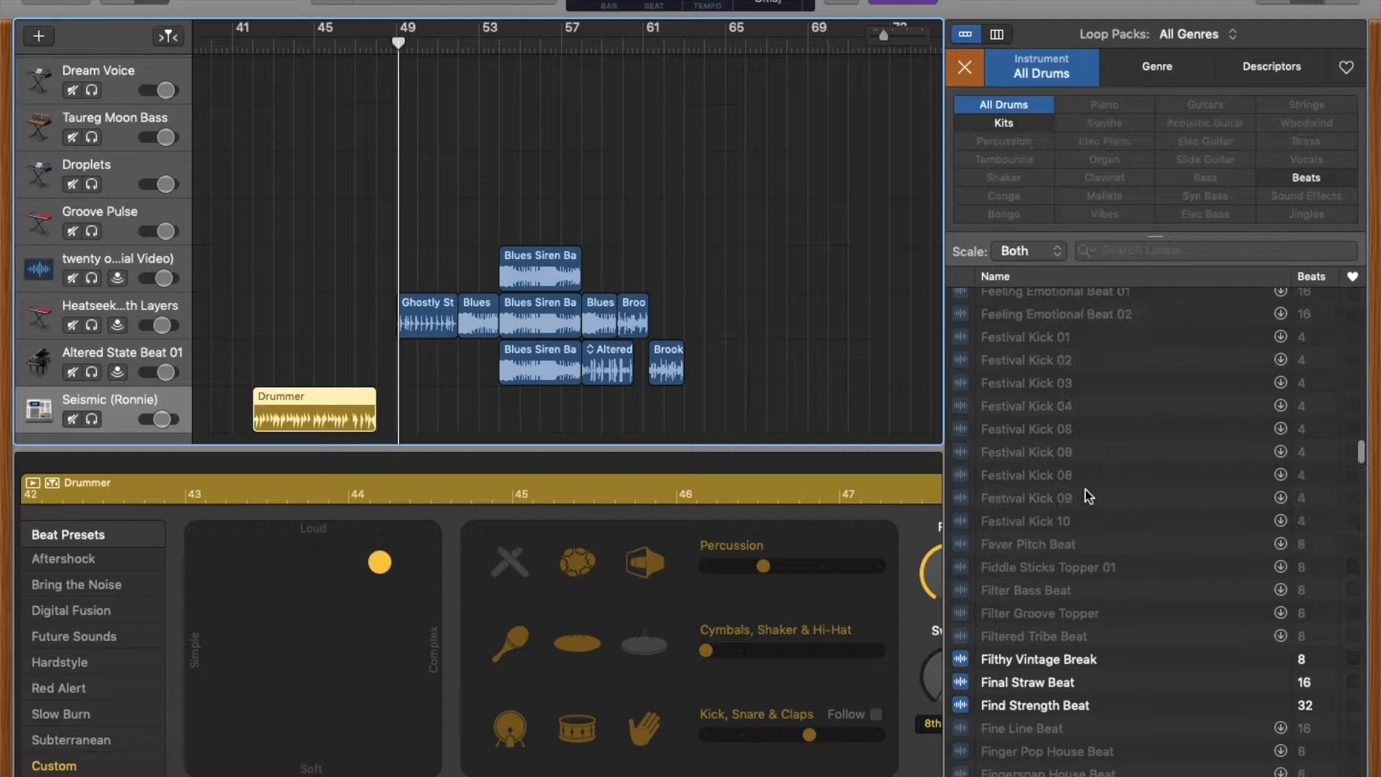
scroll(1087, 502, "up", 3)
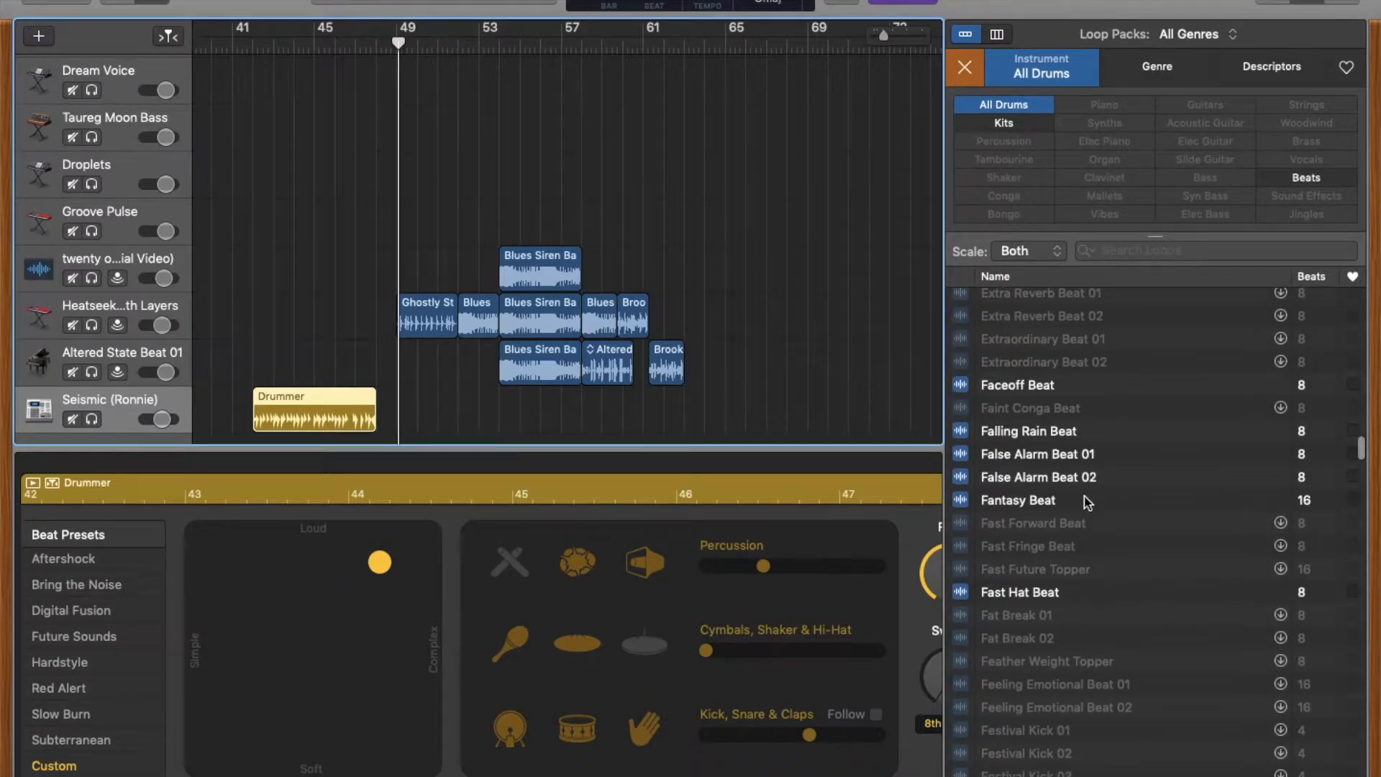
scroll(1075, 442, "up", 15)
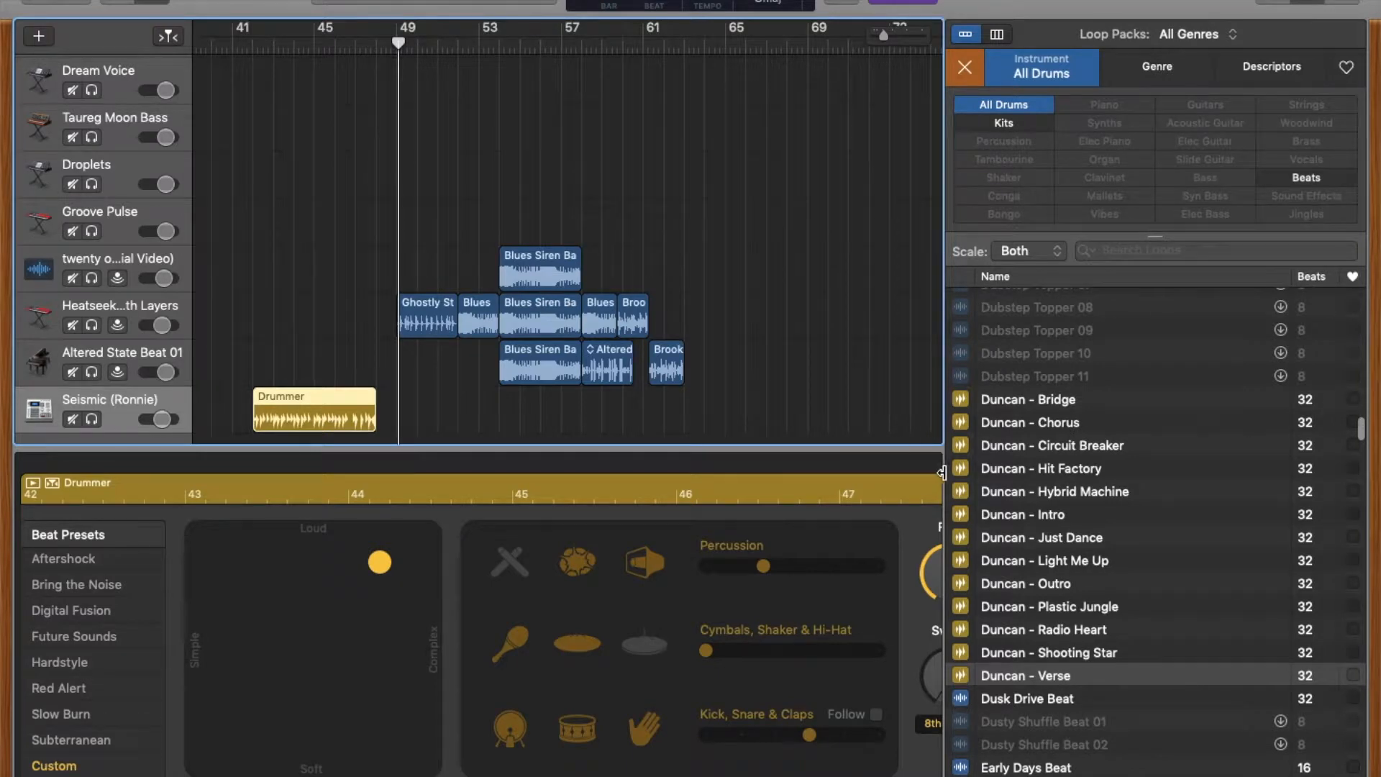
Place the Duncan - Hit Factory drummer loop on the Seismic track at about bar 65 and select it
left_click(1017, 471)
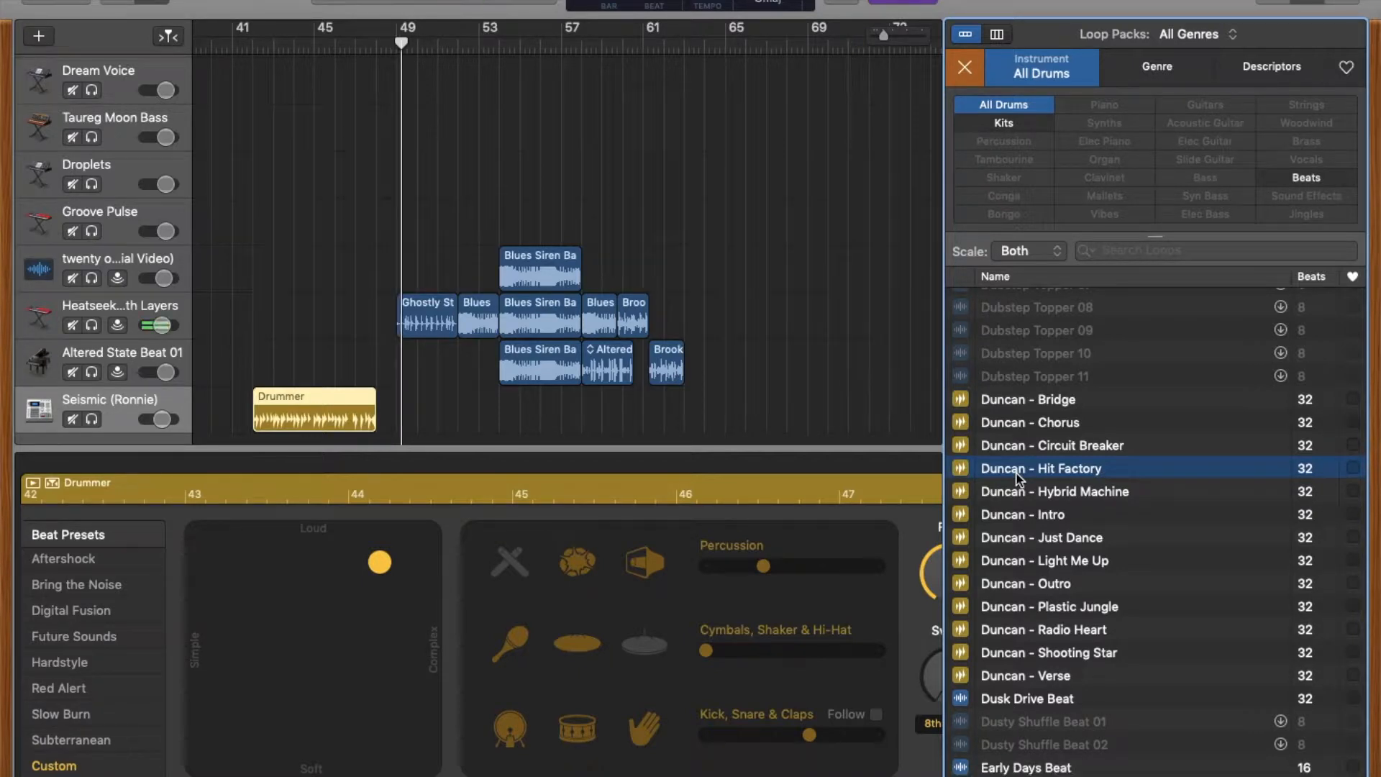
left_click_drag(1017, 475, 735, 416)
left_click(793, 403)
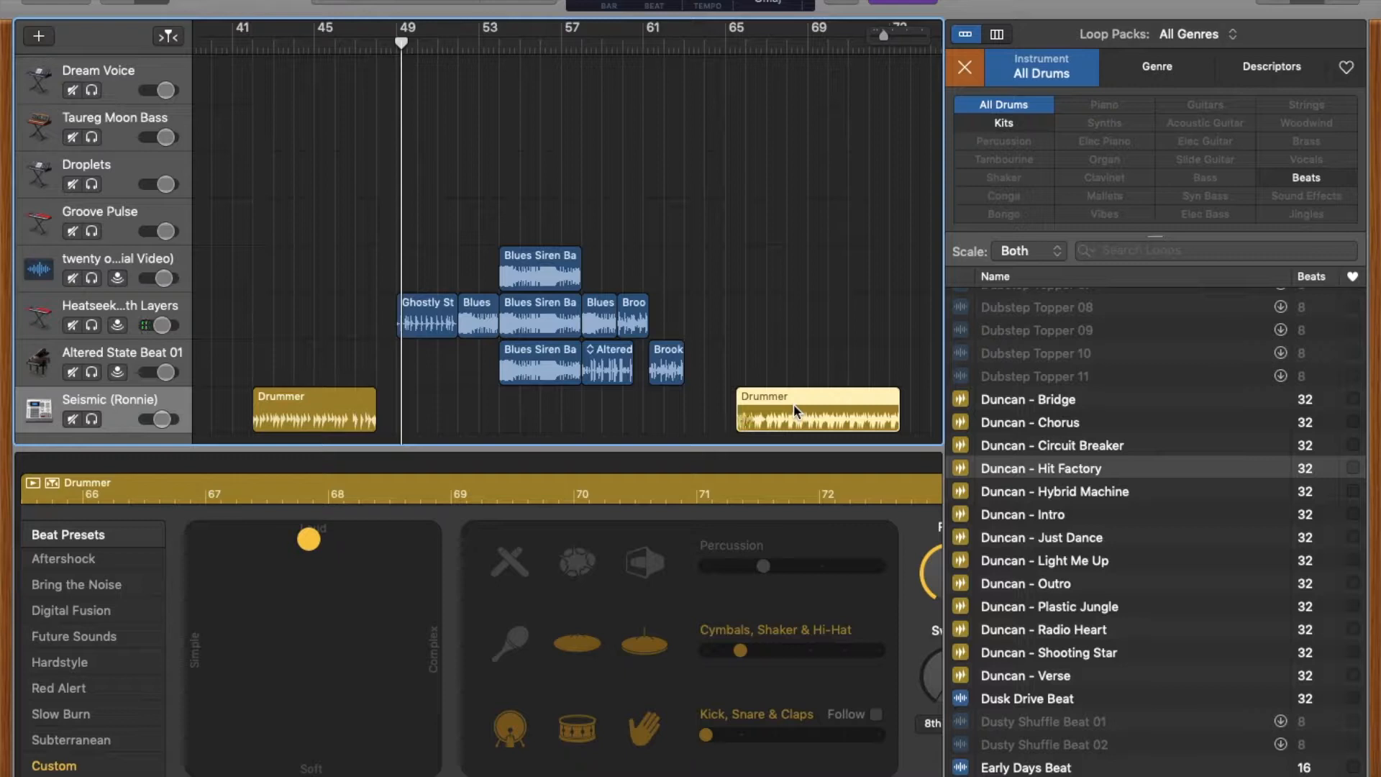
Reopen the new Drummer region in the Drummer editor and move the playhead to just before bar 65
key("e")
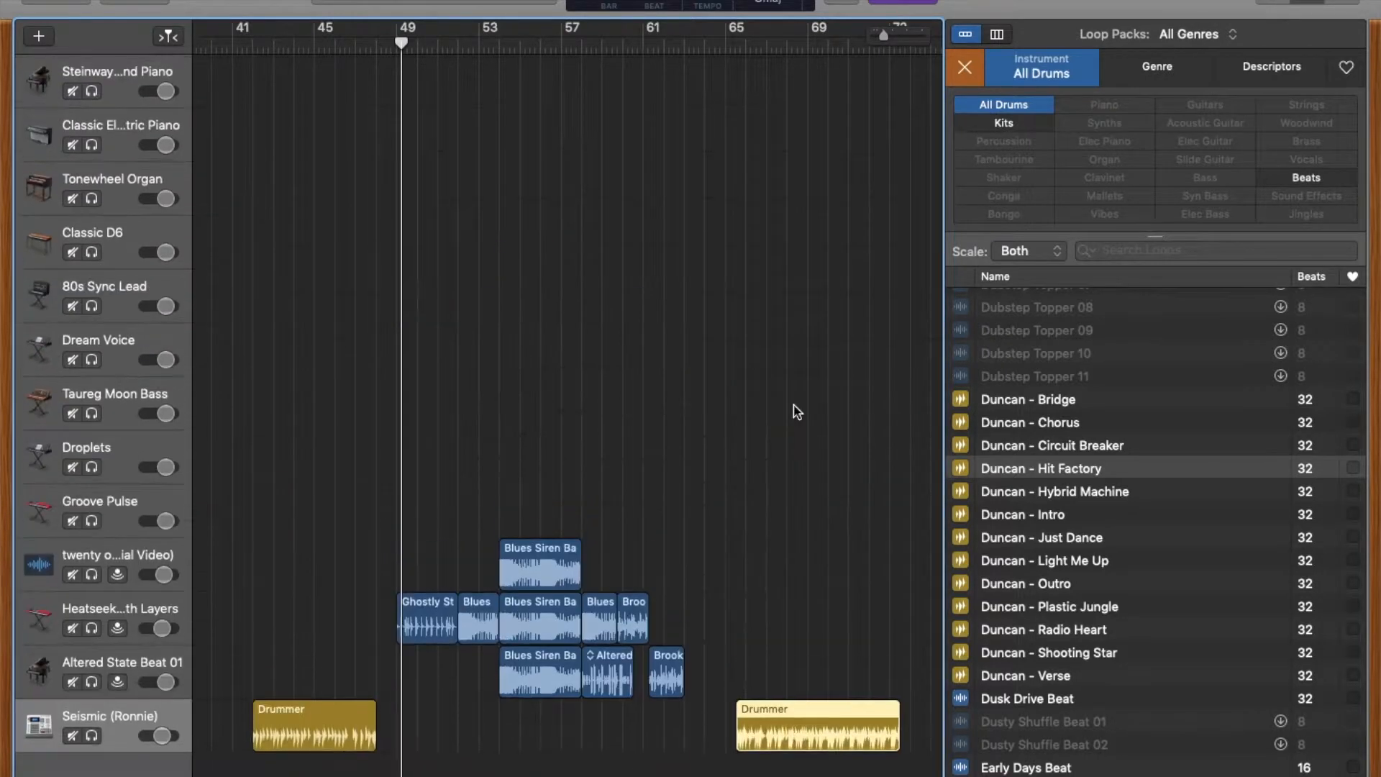
double_click(806, 716)
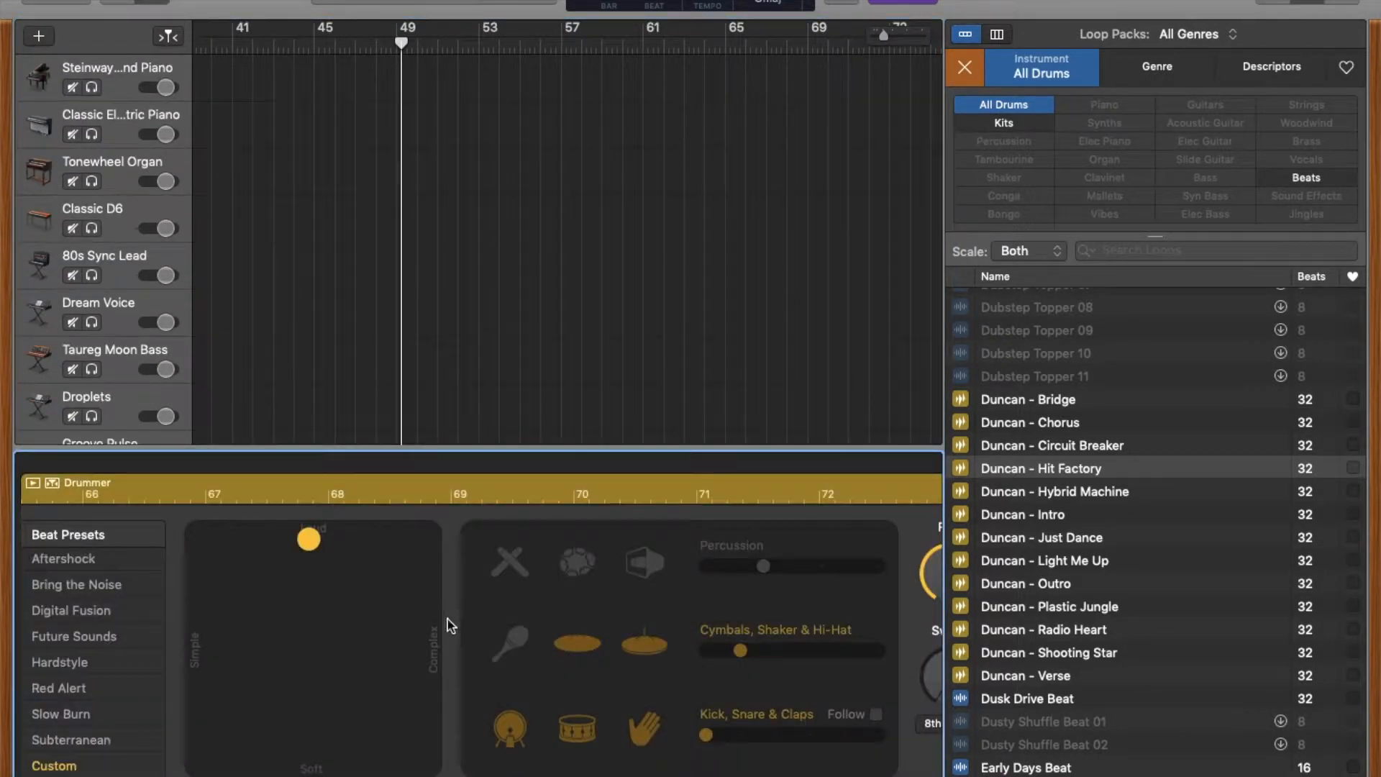
scroll(530, 266, "down", 8)
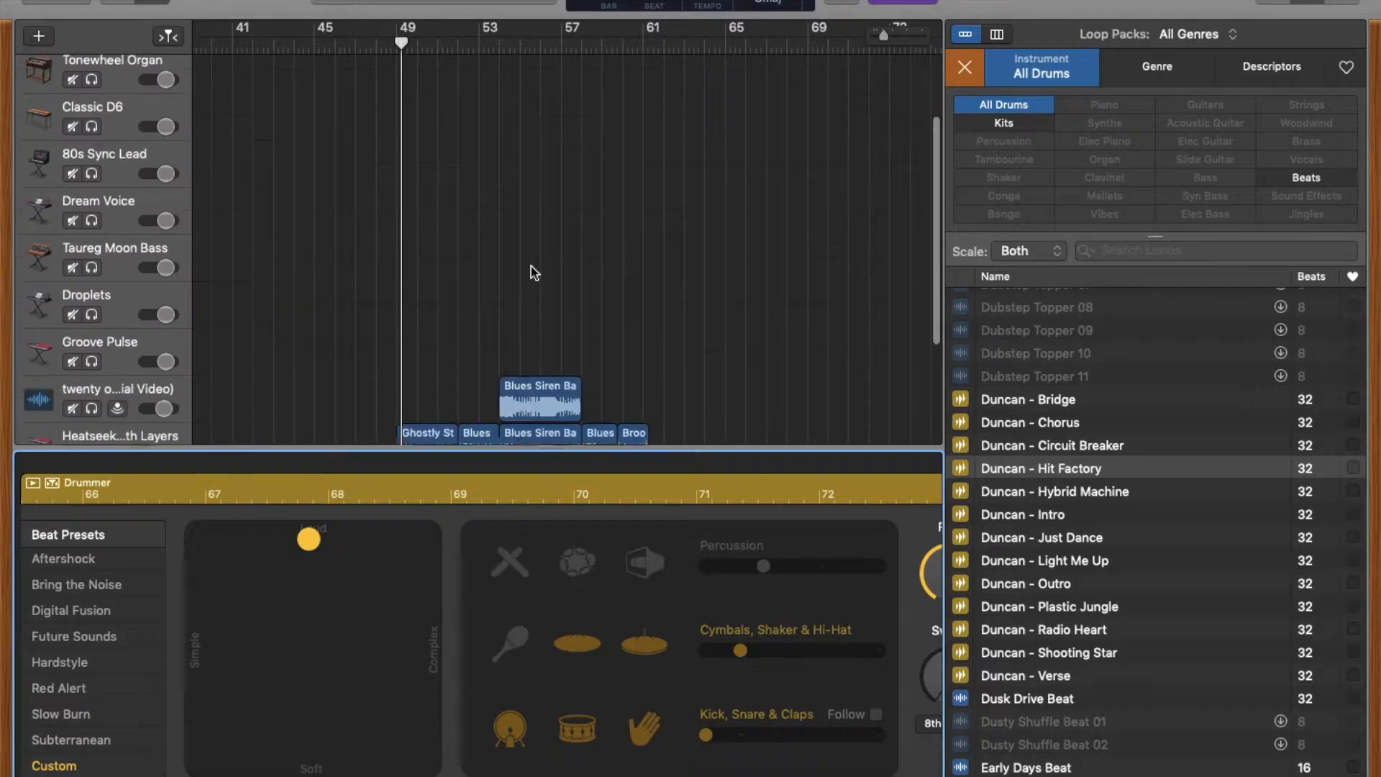
left_click_drag(400, 77, 717, 58)
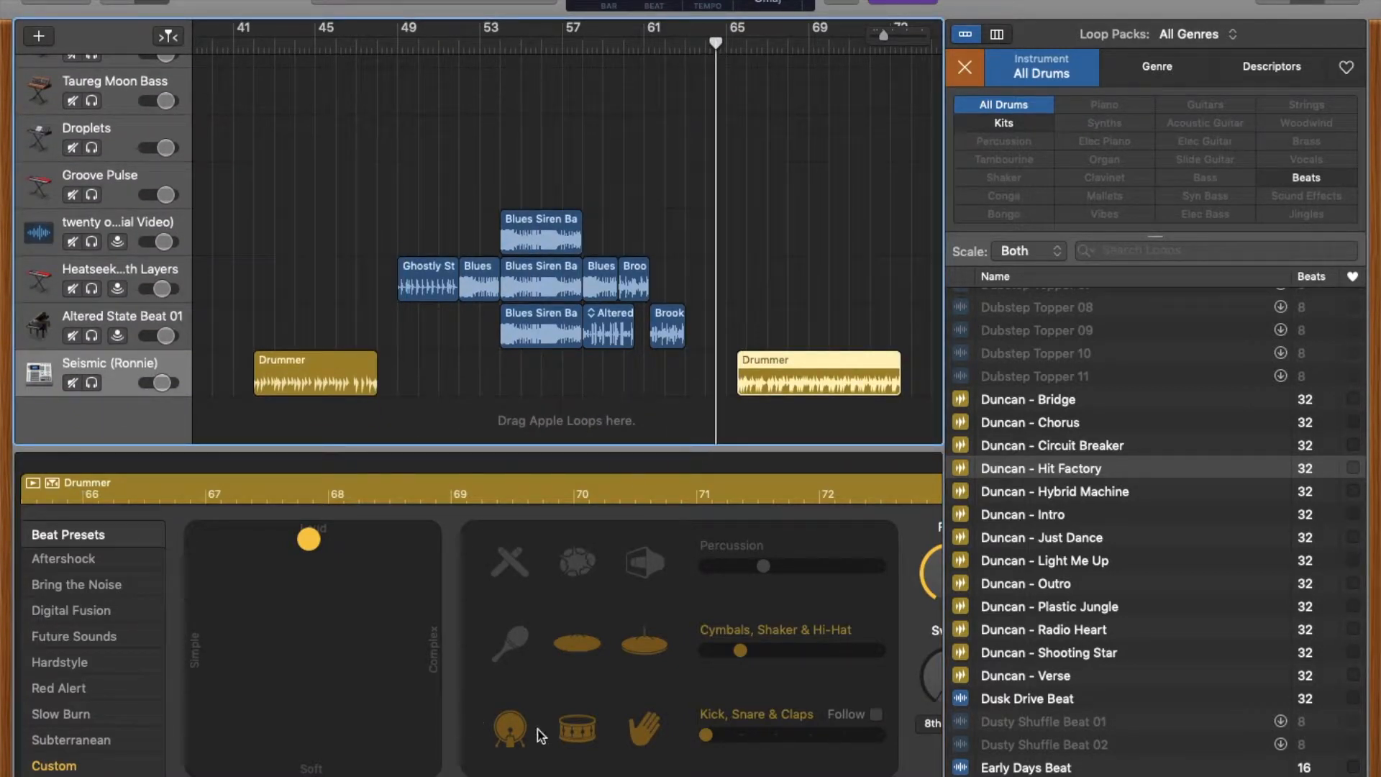
Play the new Drummer region and adjust its kit, turning on percussion pieces and the shaker and turning off the cymbal and claps
left_click(577, 642)
key("space")
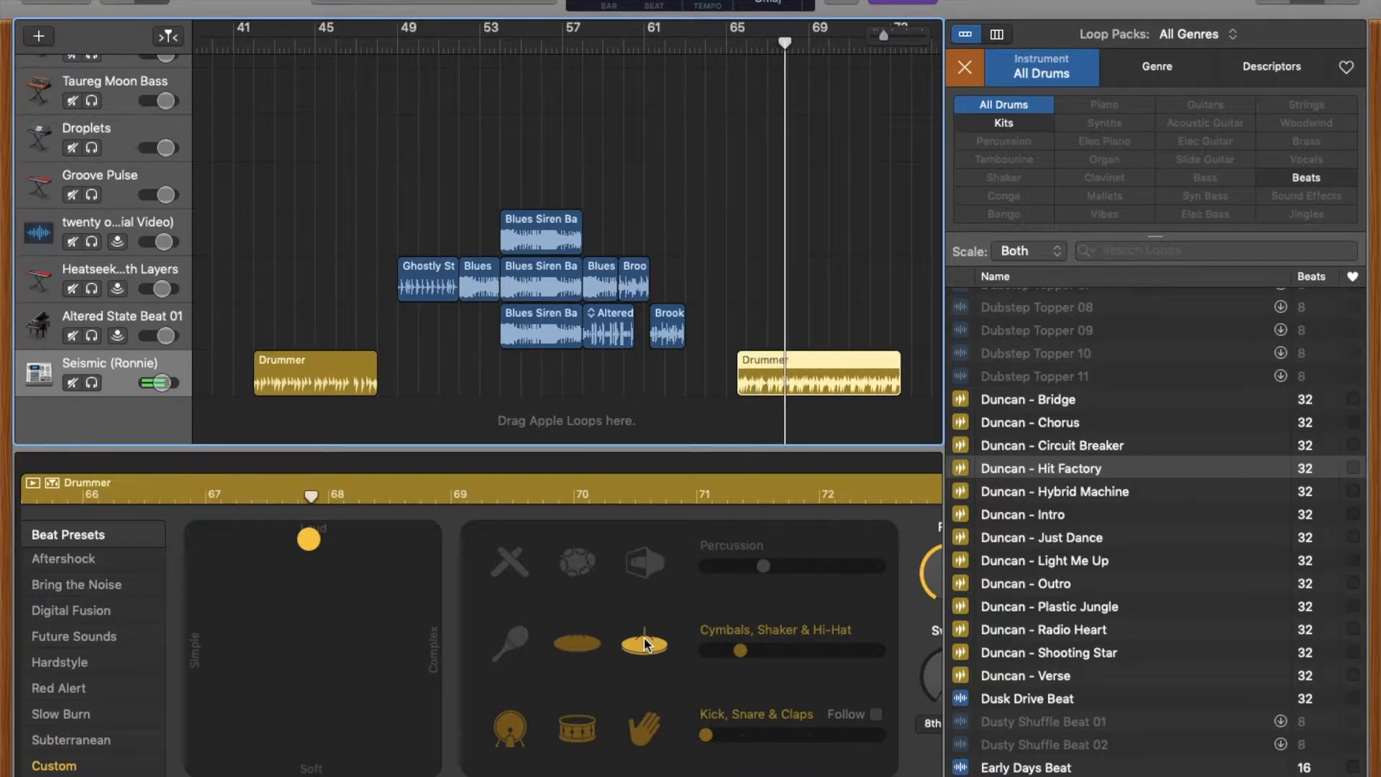
left_click(643, 563)
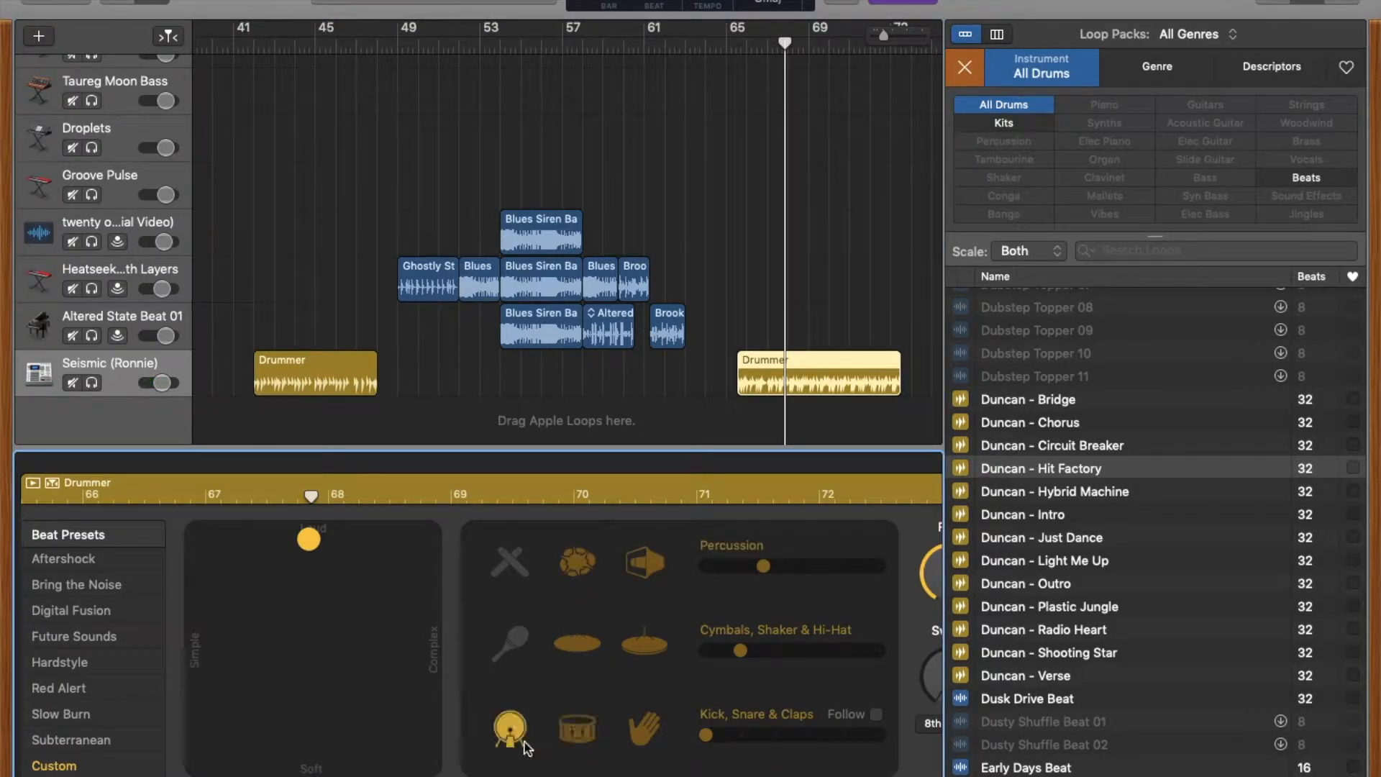
left_click(574, 650)
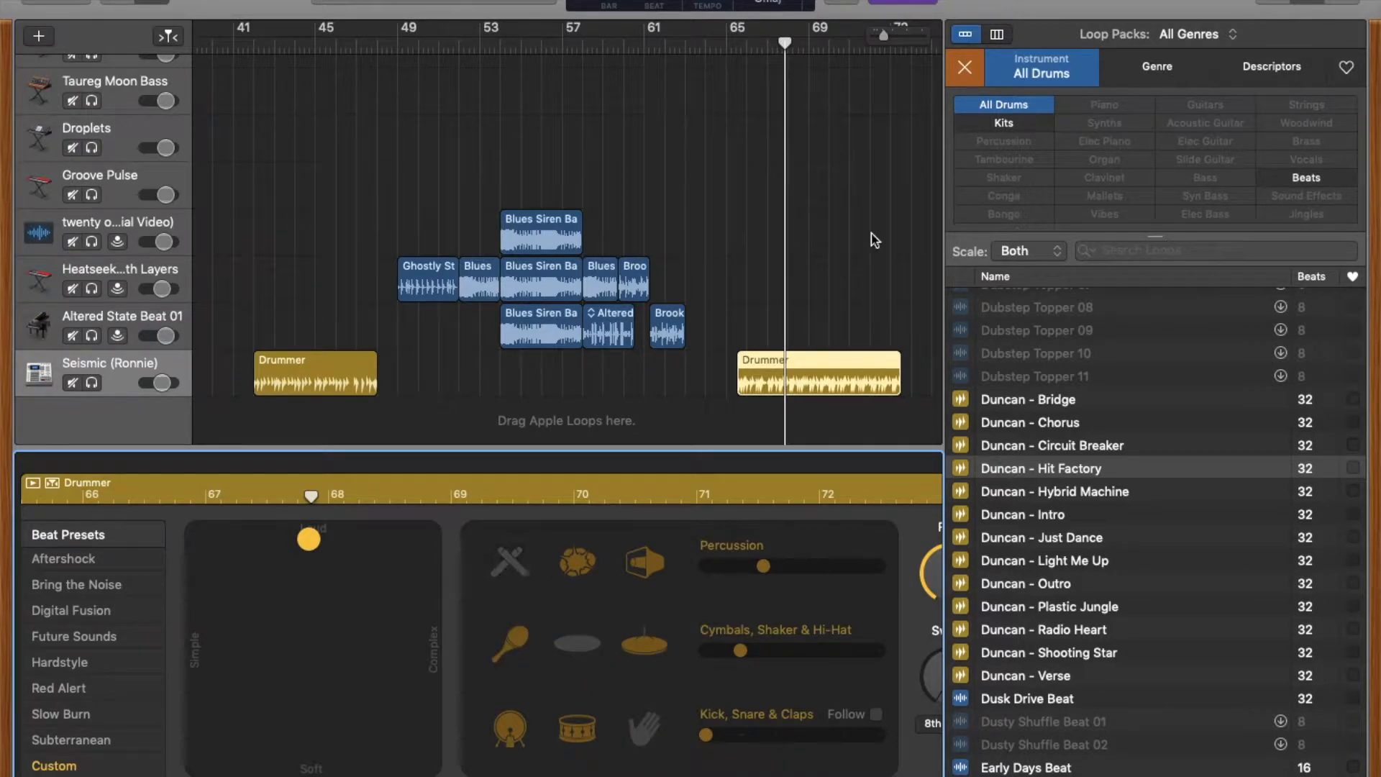
Play the Drummer region from just before bar 65 and try turning on the sticks, cymbal and claps
left_click_drag(786, 42, 737, 45)
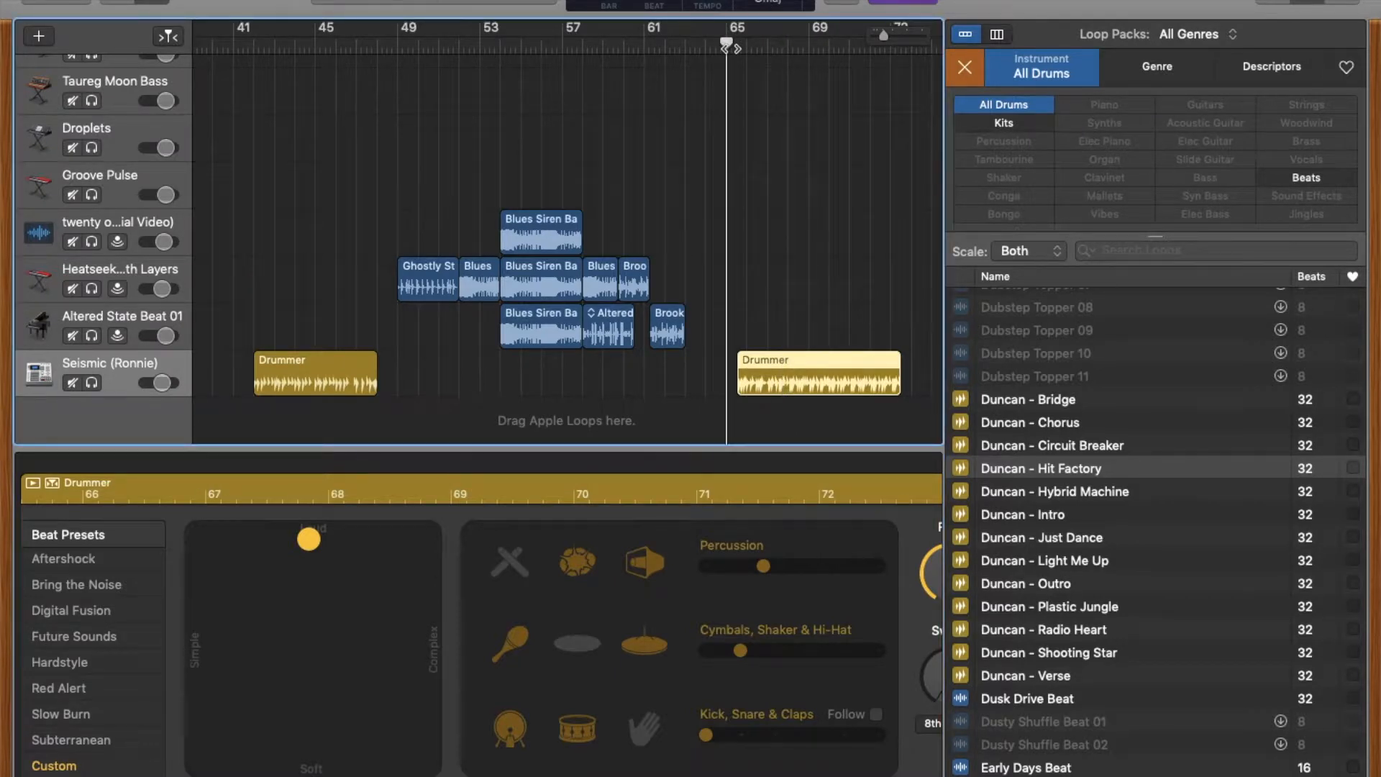
key("space")
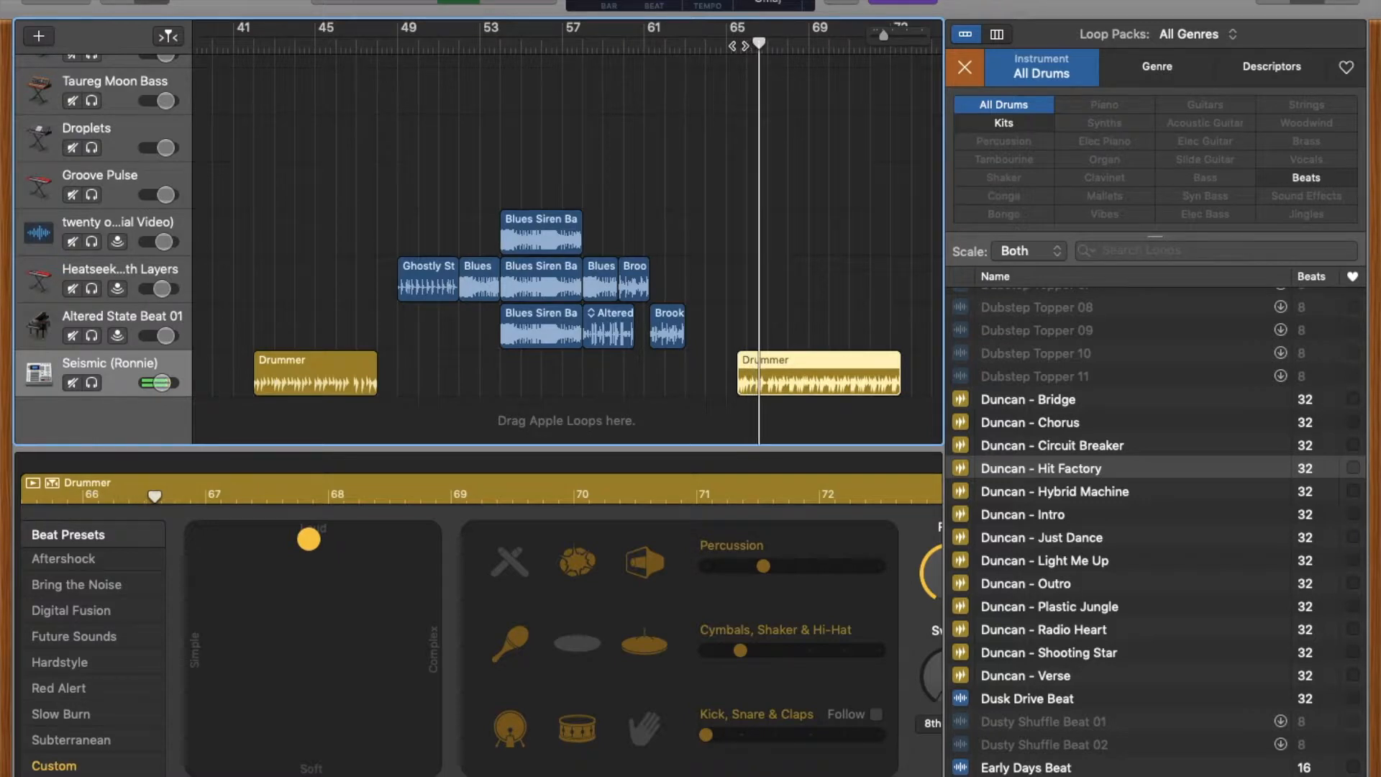
left_click(515, 565)
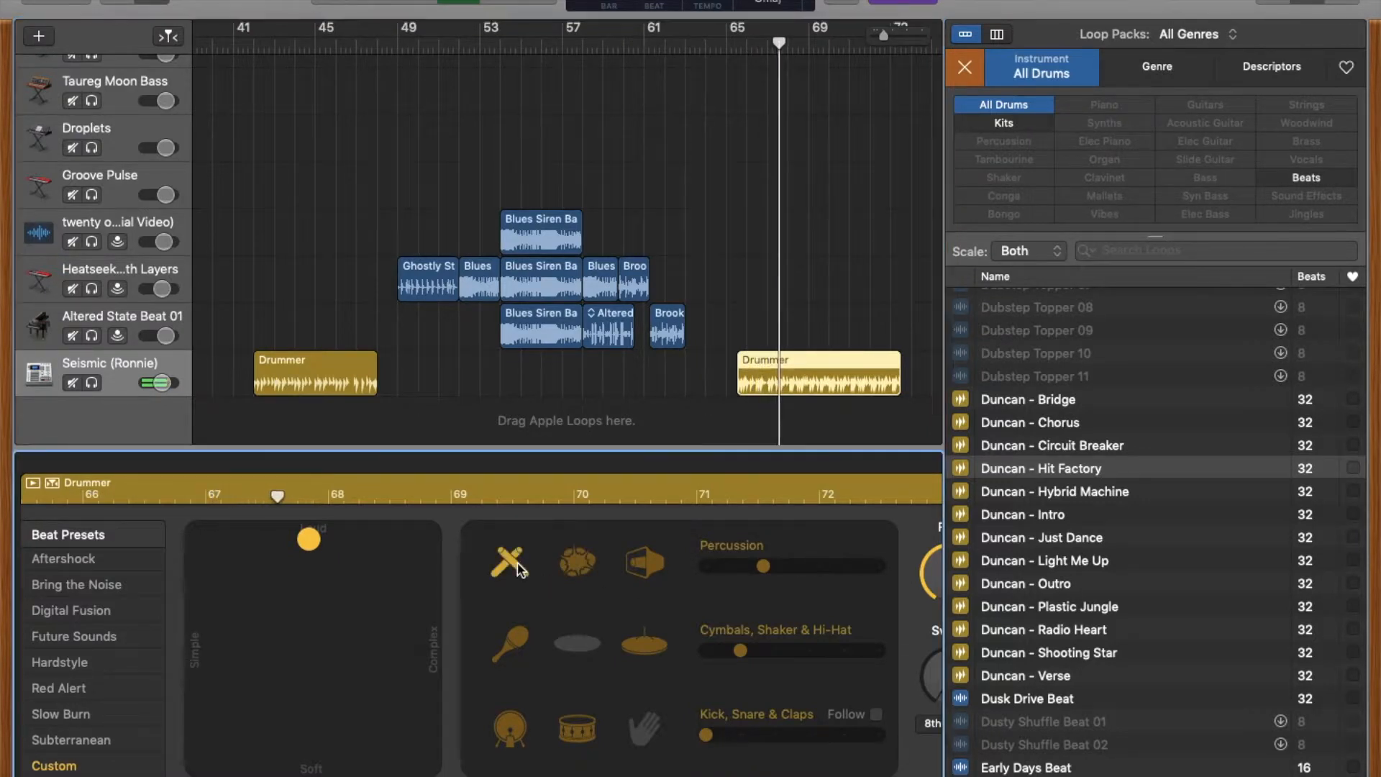
left_click(518, 565)
left_click(513, 572)
left_click(639, 722)
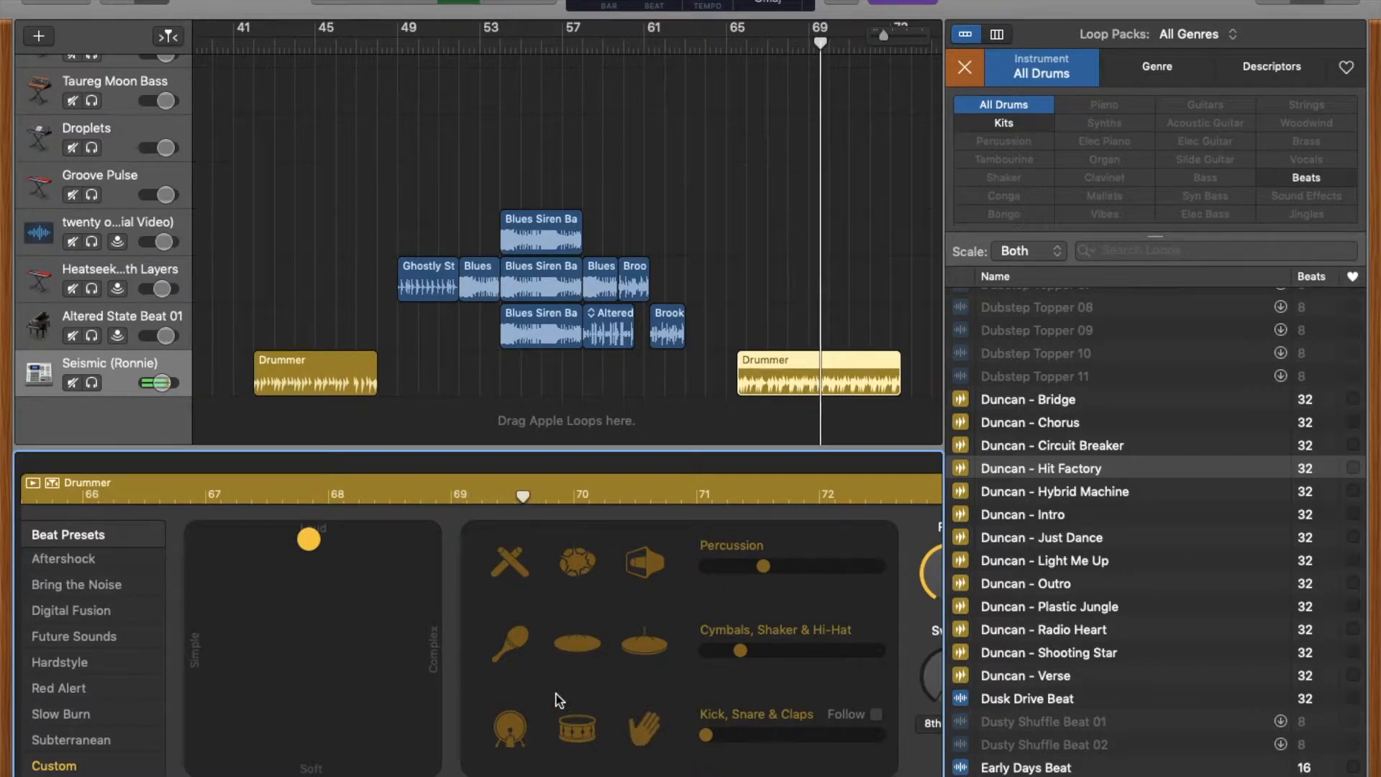
Turn off the claps, sticks, kick and cowbell, and try a higher Cymbals, Shaker & Hi-Hat variation with the cymbal on
left_click(642, 726)
left_click(562, 647)
left_click(509, 562)
left_click(510, 728)
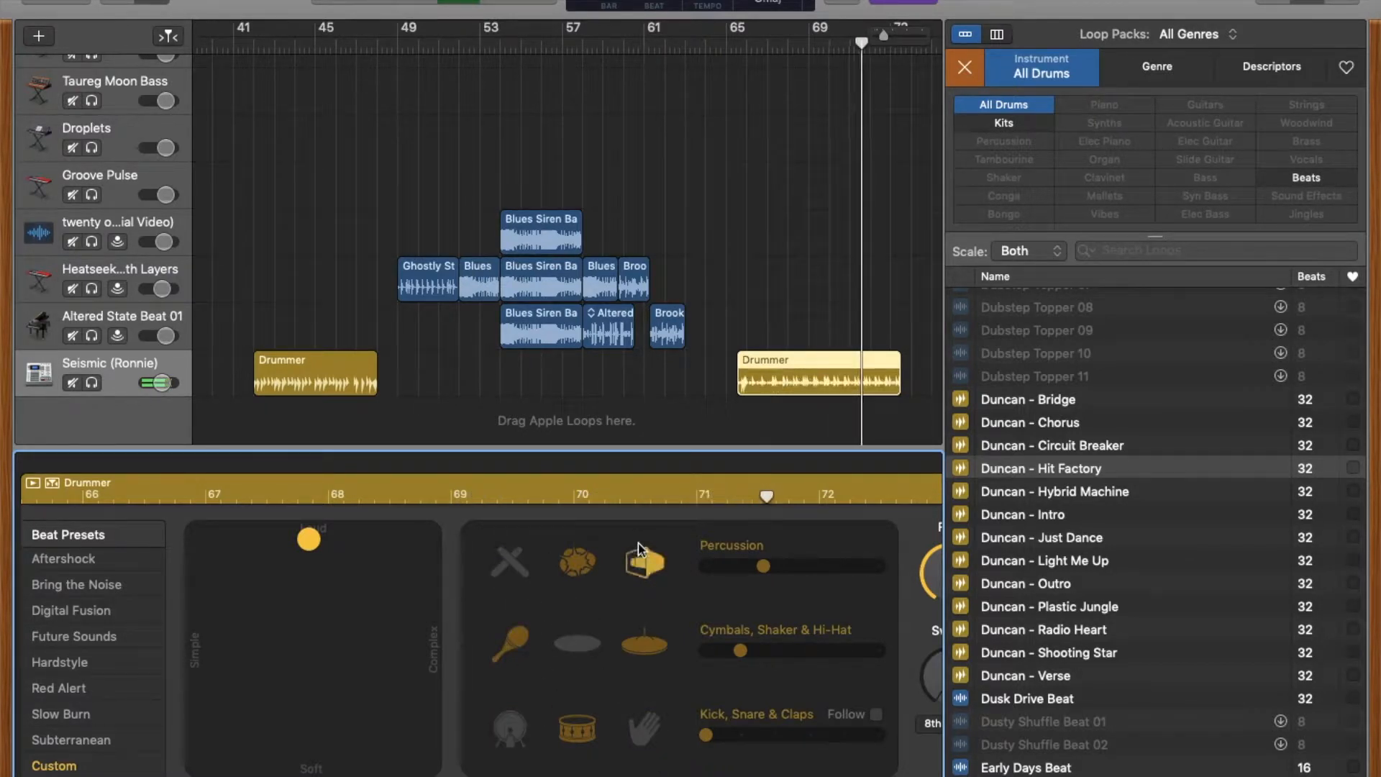
left_click(644, 555)
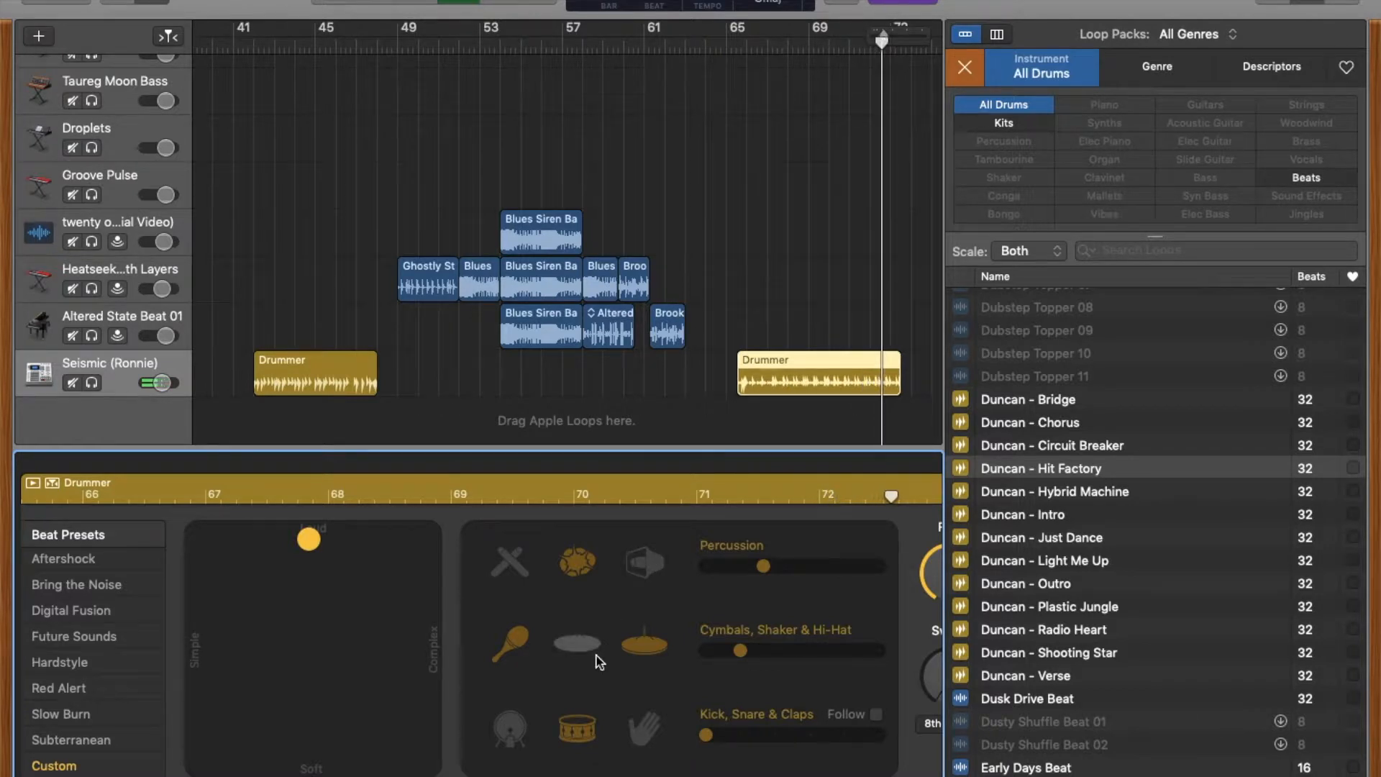
left_click_drag(741, 651, 811, 651)
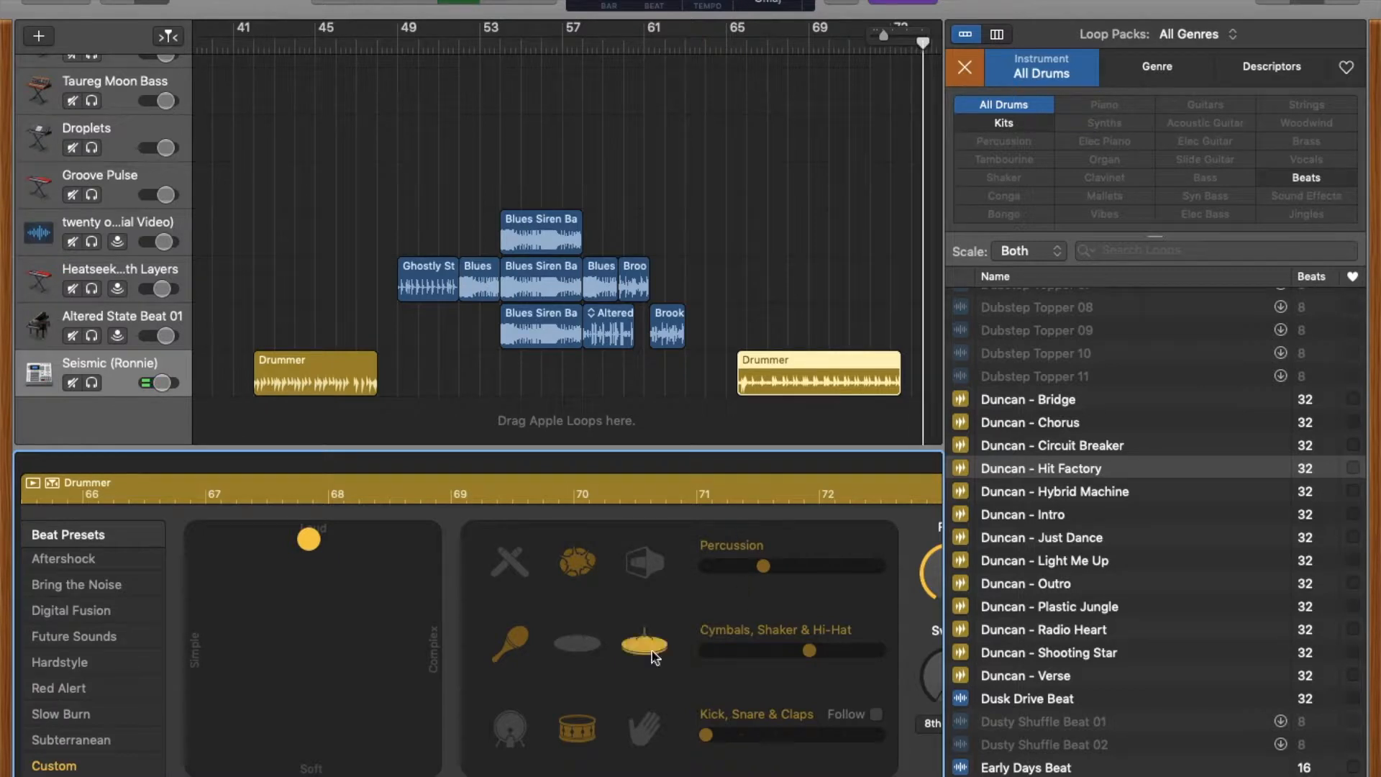
left_click(577, 642)
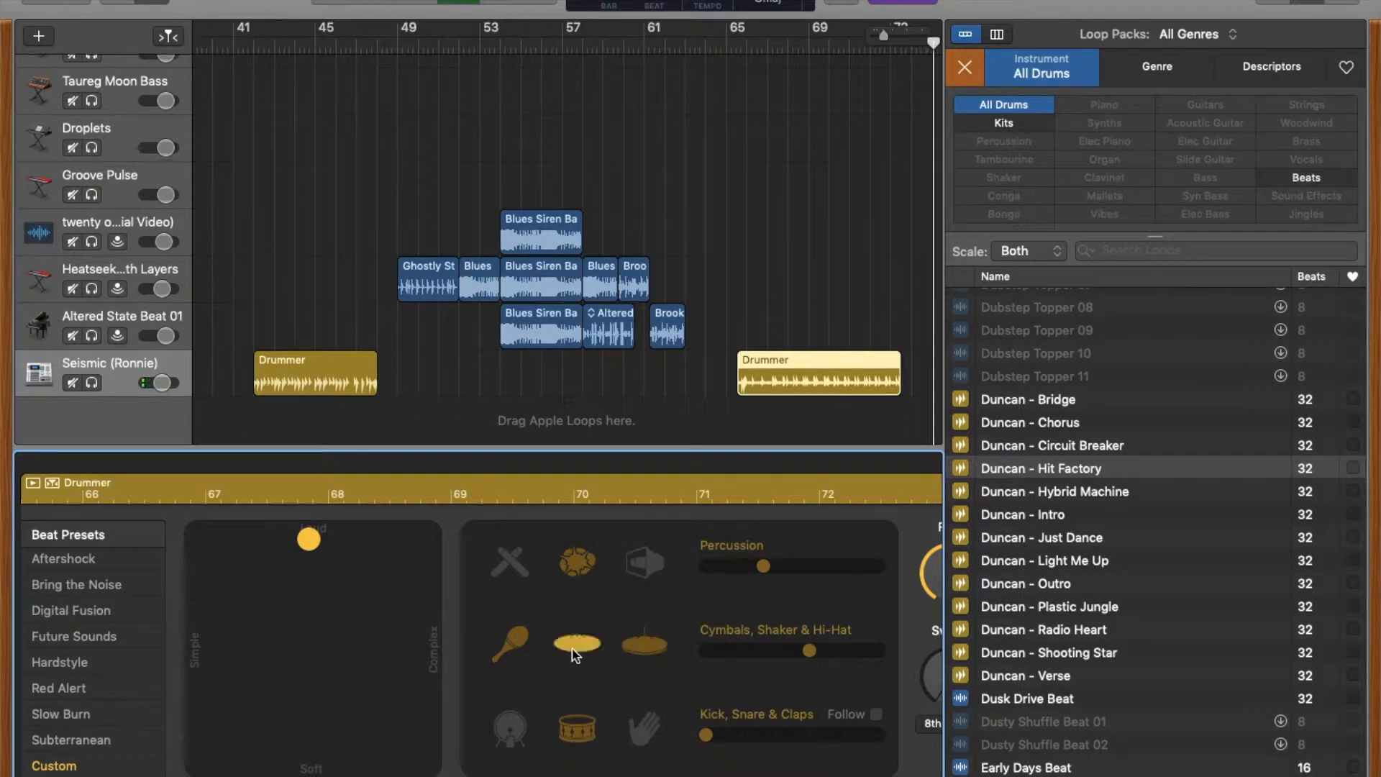
Stop playback and move the playhead back to just before bar 65
left_click(916, 107)
scroll(877, 101, "right", 3)
left_click(623, 43)
double_click(709, 365)
double_click(688, 732)
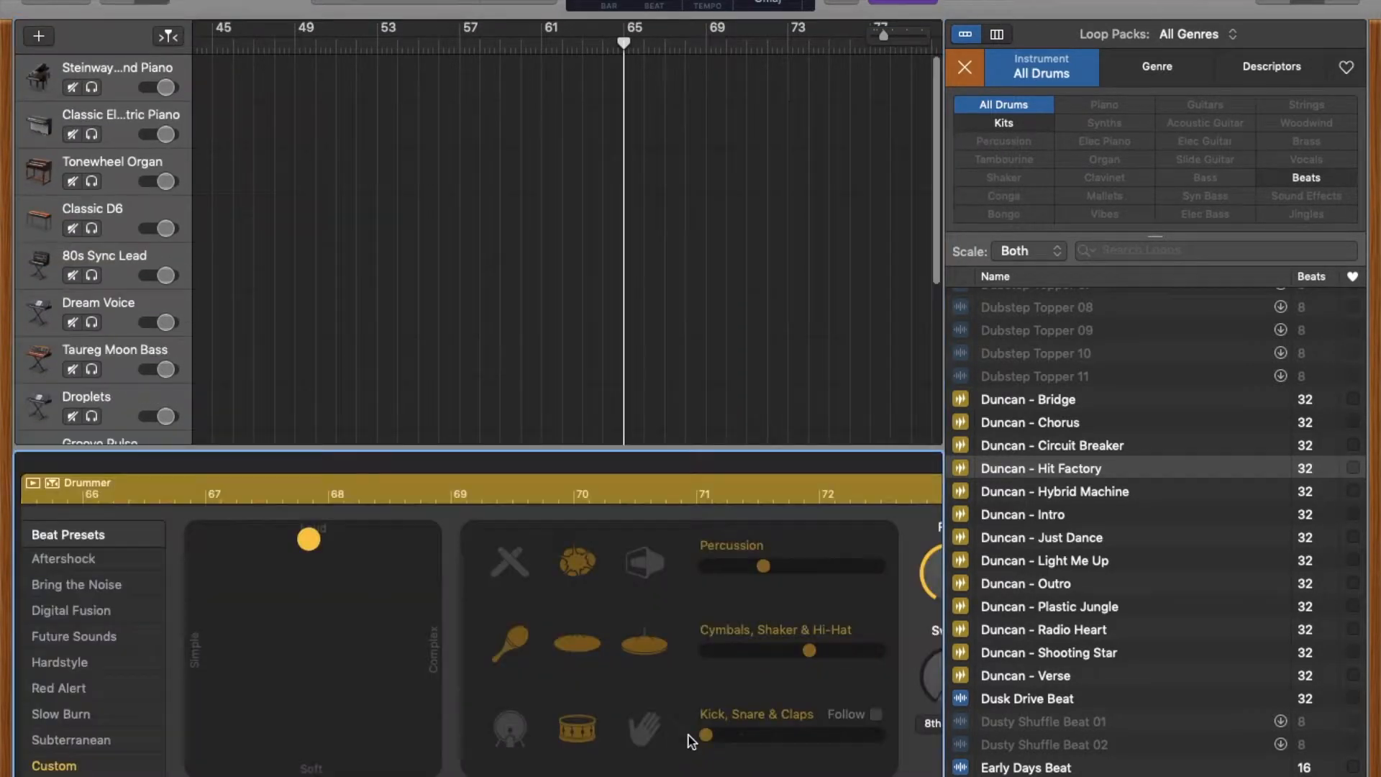
Turn on the region's cowbell and kick, turn off the cymbal and hi-hat, raise Percussion to maximum, and play the result
left_click(566, 647)
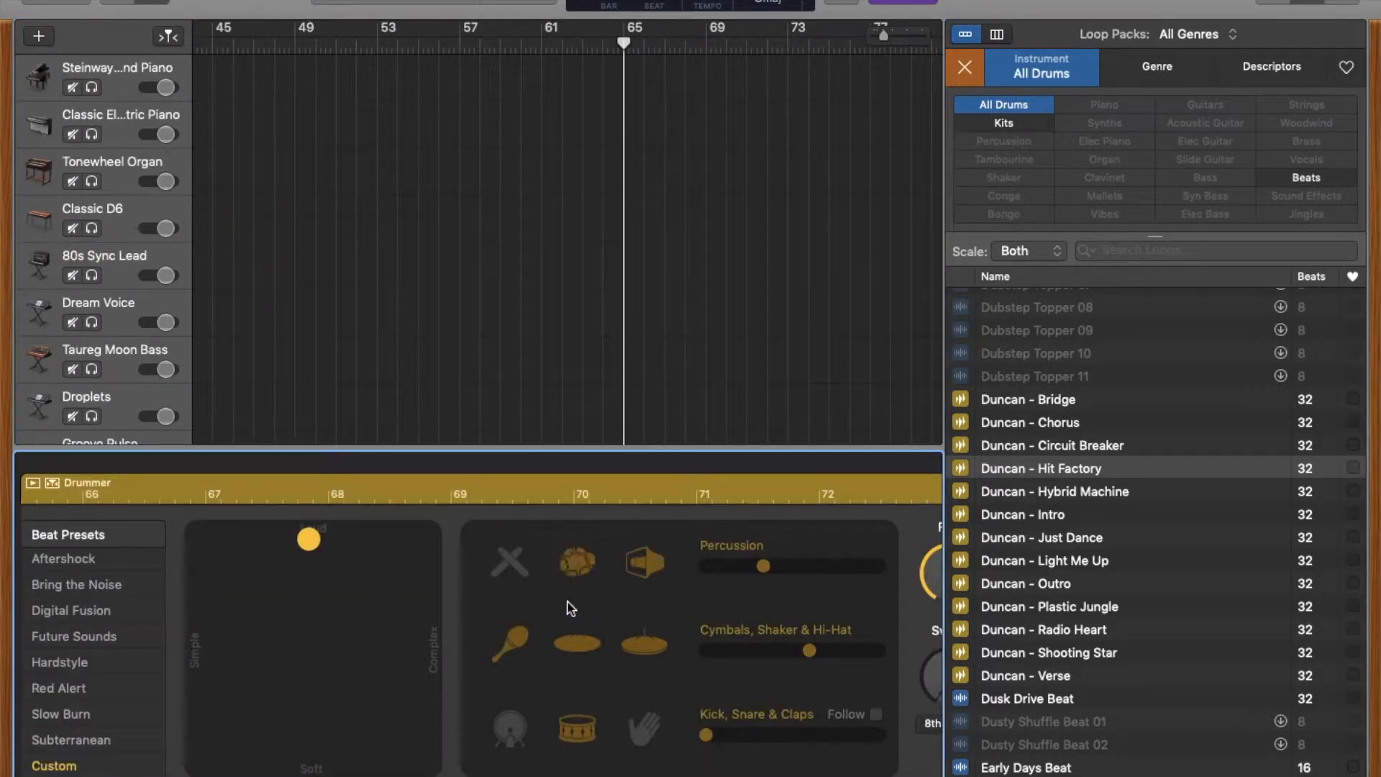
left_click(661, 650)
left_click(510, 729)
left_click(879, 567)
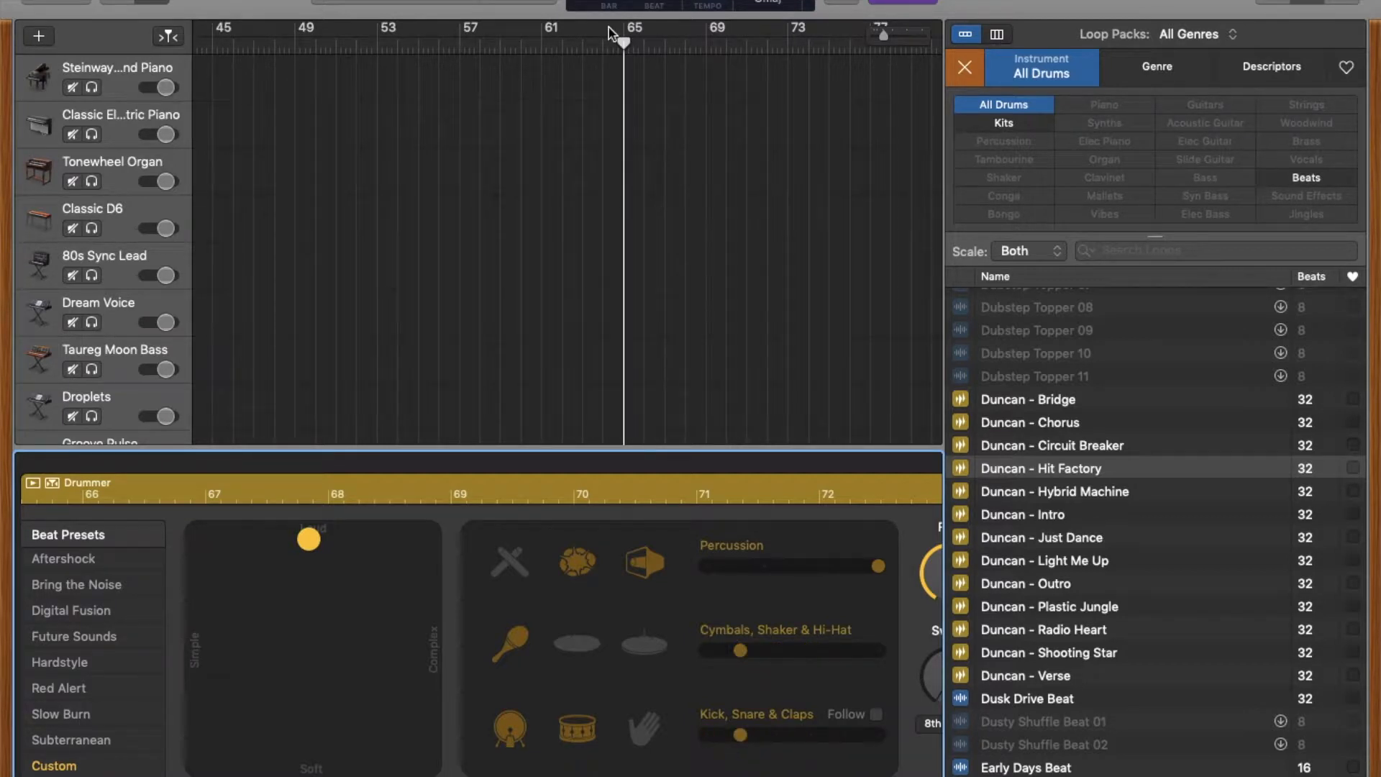
scroll(626, 280, "down", 6)
key("space")
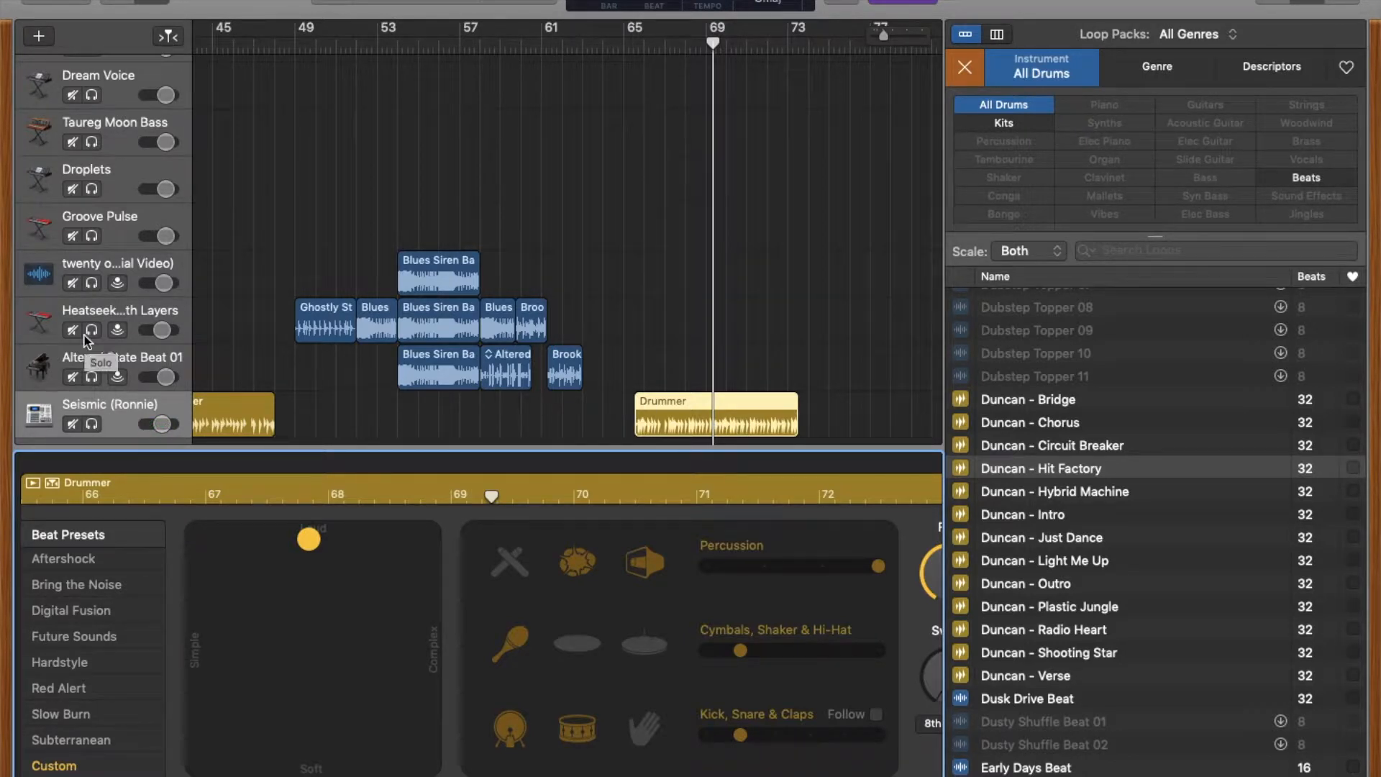
Select the Get Down Piano region at the start of the Heatseeker Synth Layers track
scroll(219, 279, "left", 15)
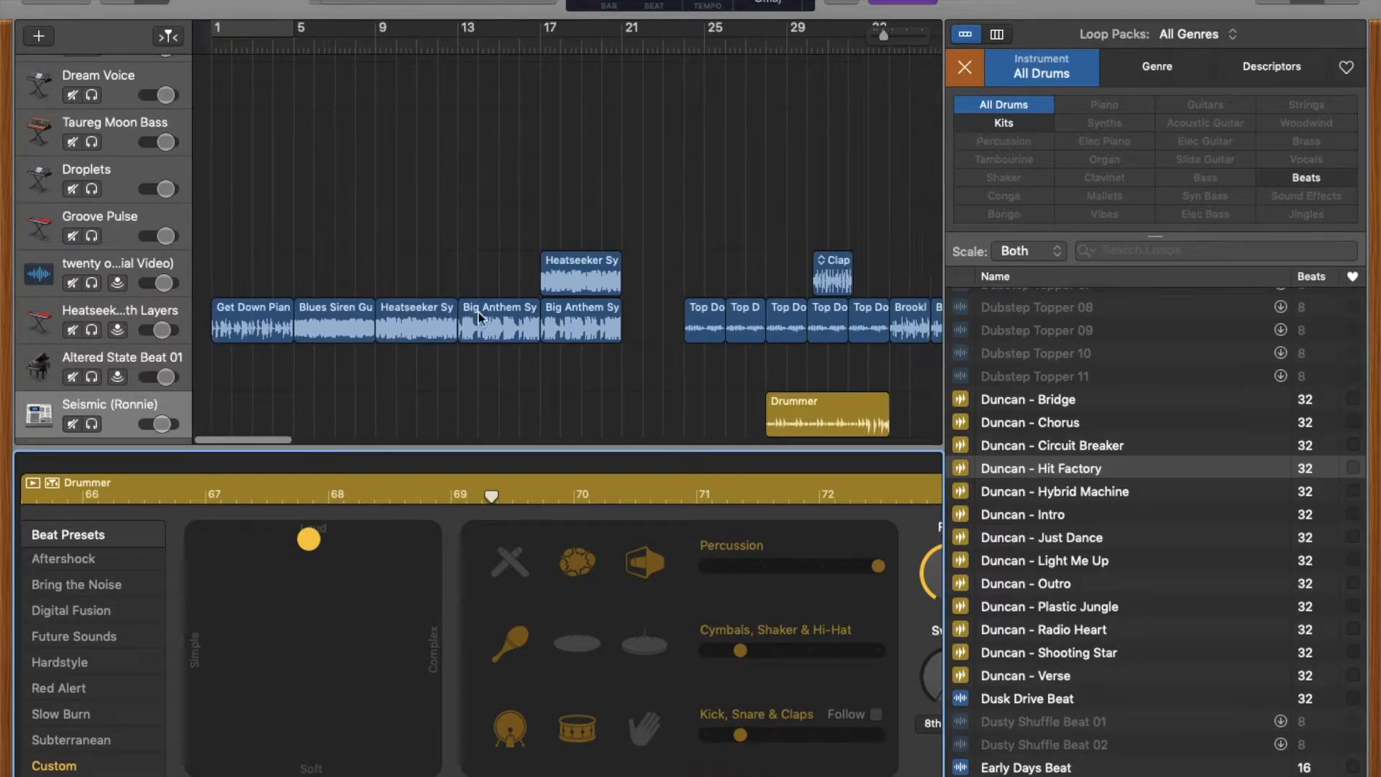
left_click_drag(281, 333, 297, 343)
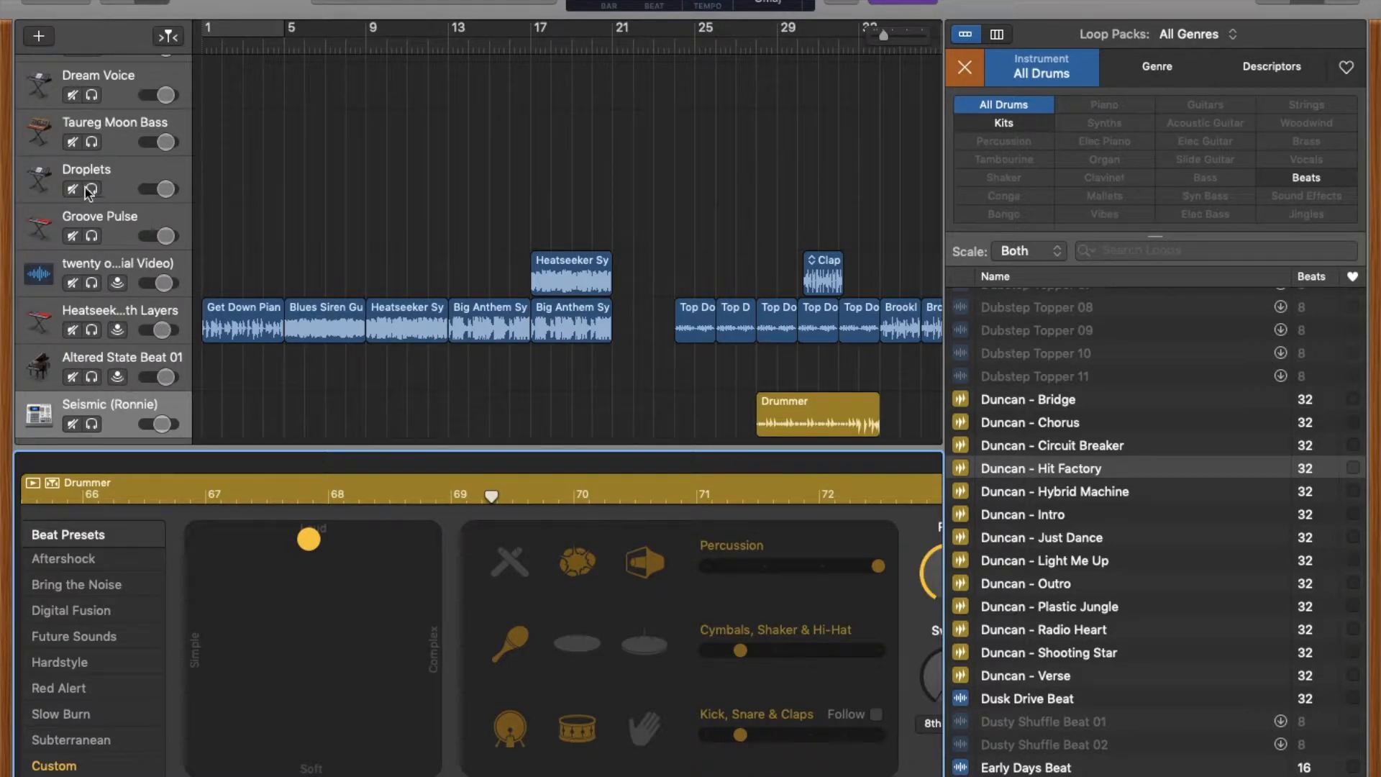
scroll(91, 315, "down", 1)
scroll(91, 315, "up", 1)
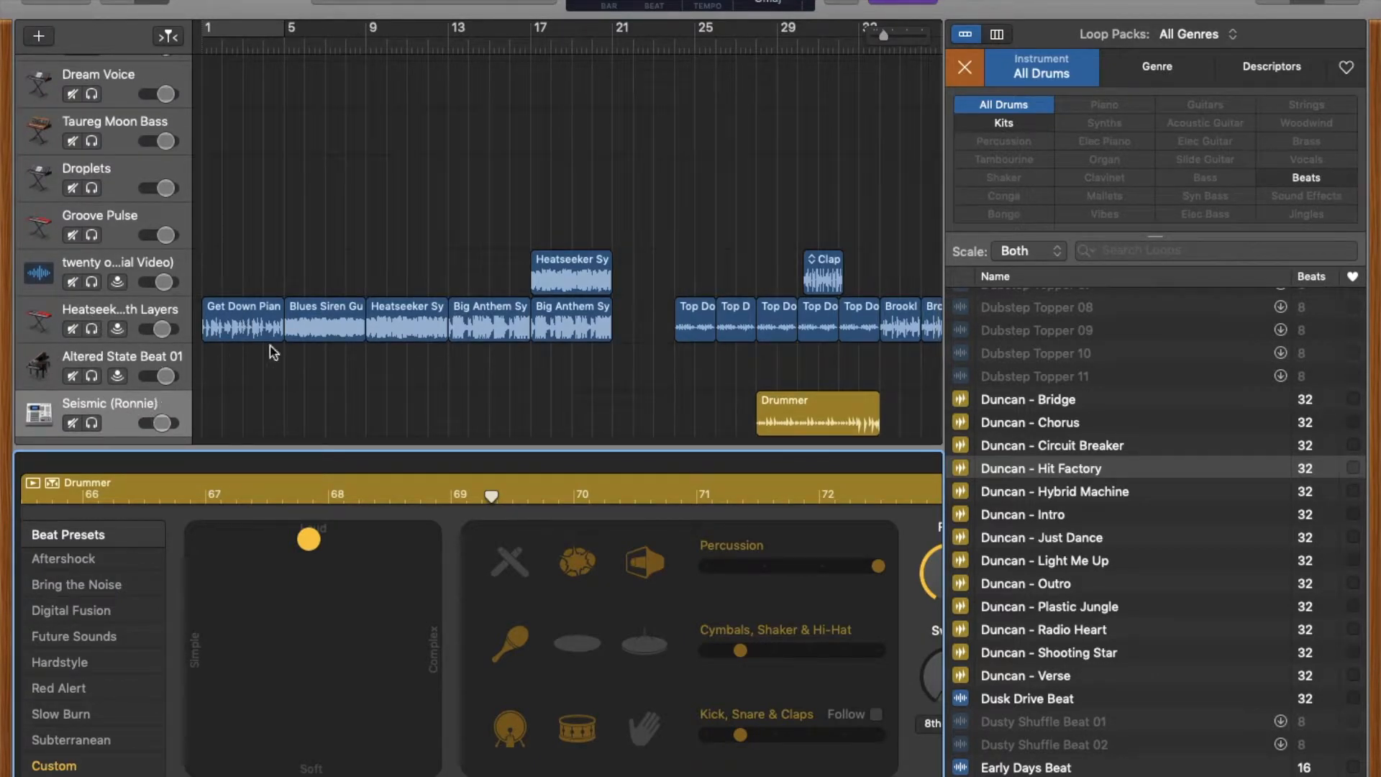
left_click(240, 325)
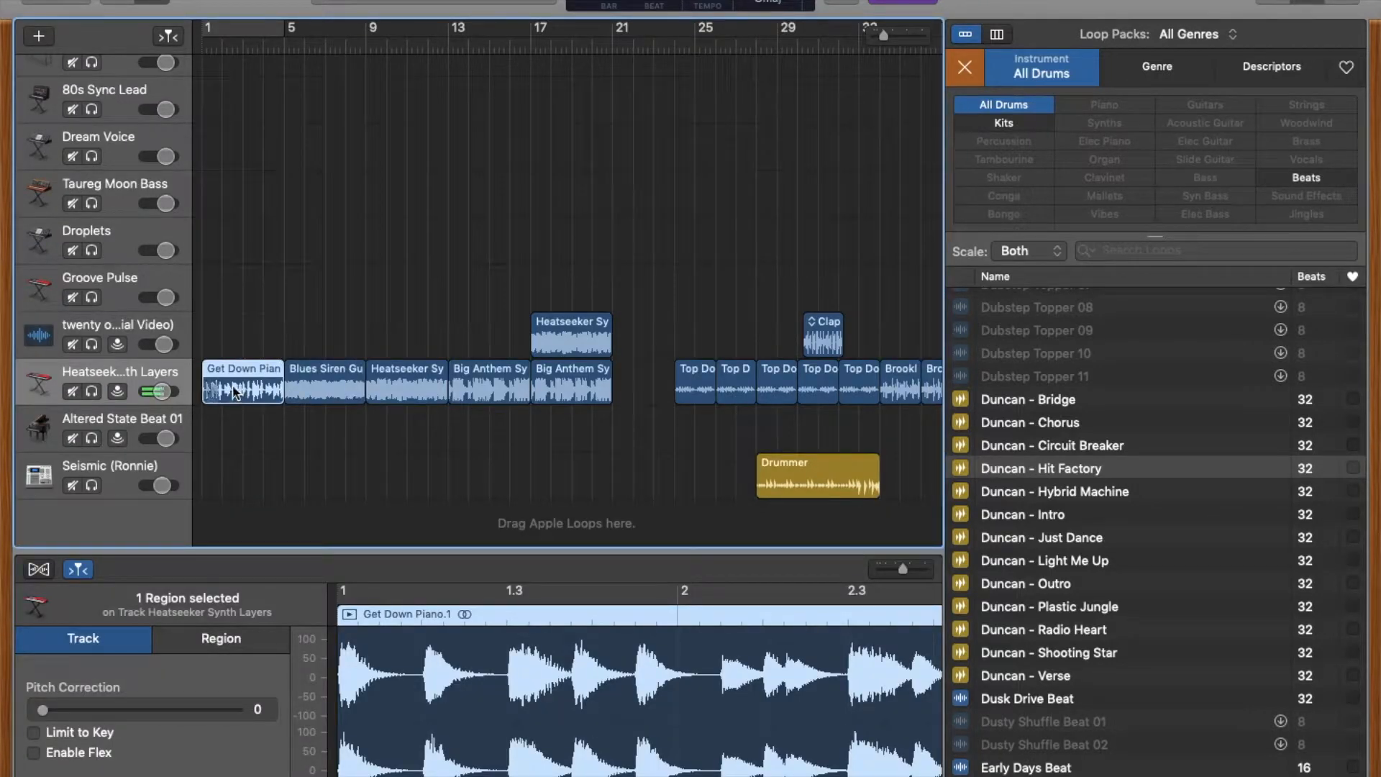
Add the Duncan - Chorus drummer loop to the Seismic track, play it, and shift its start to about bar 5.5
left_click(1021, 424)
left_click_drag(1035, 420, 359, 471)
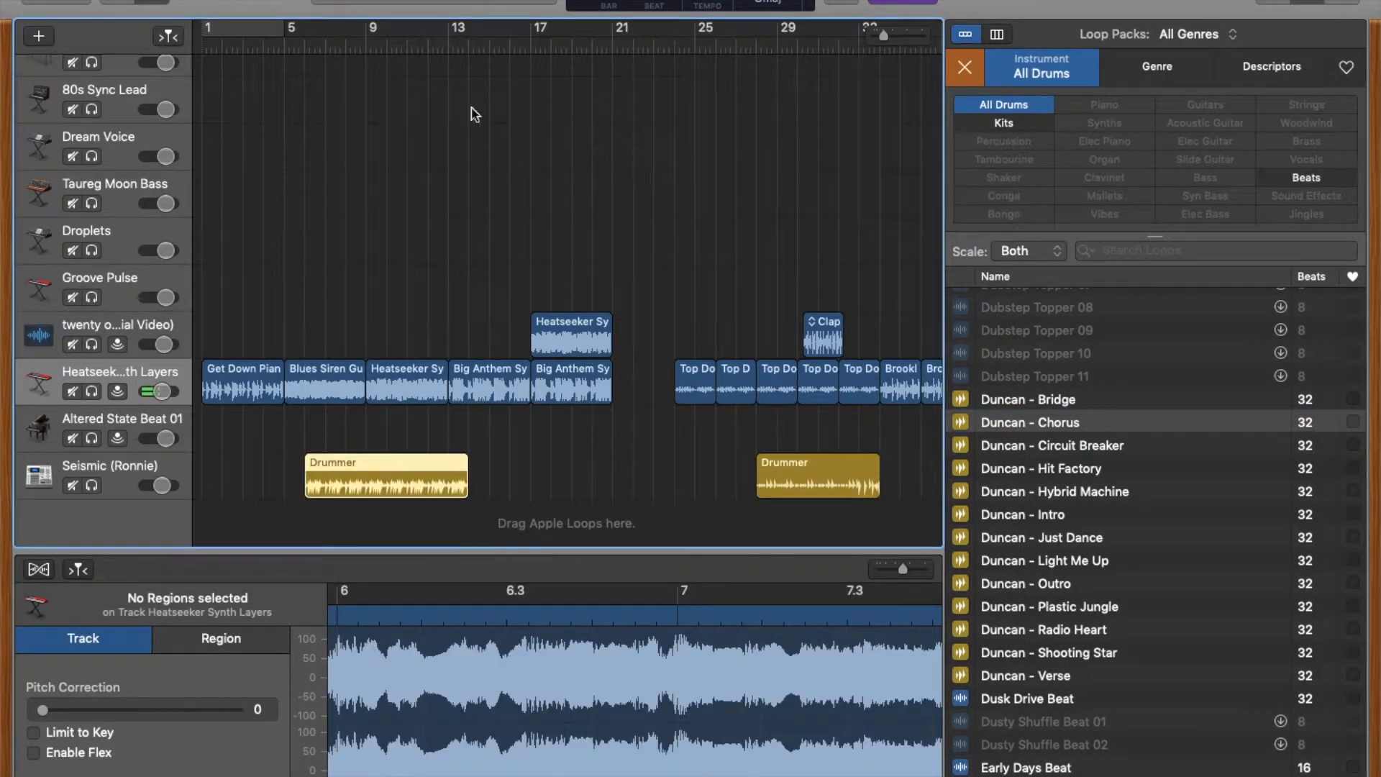
key("space")
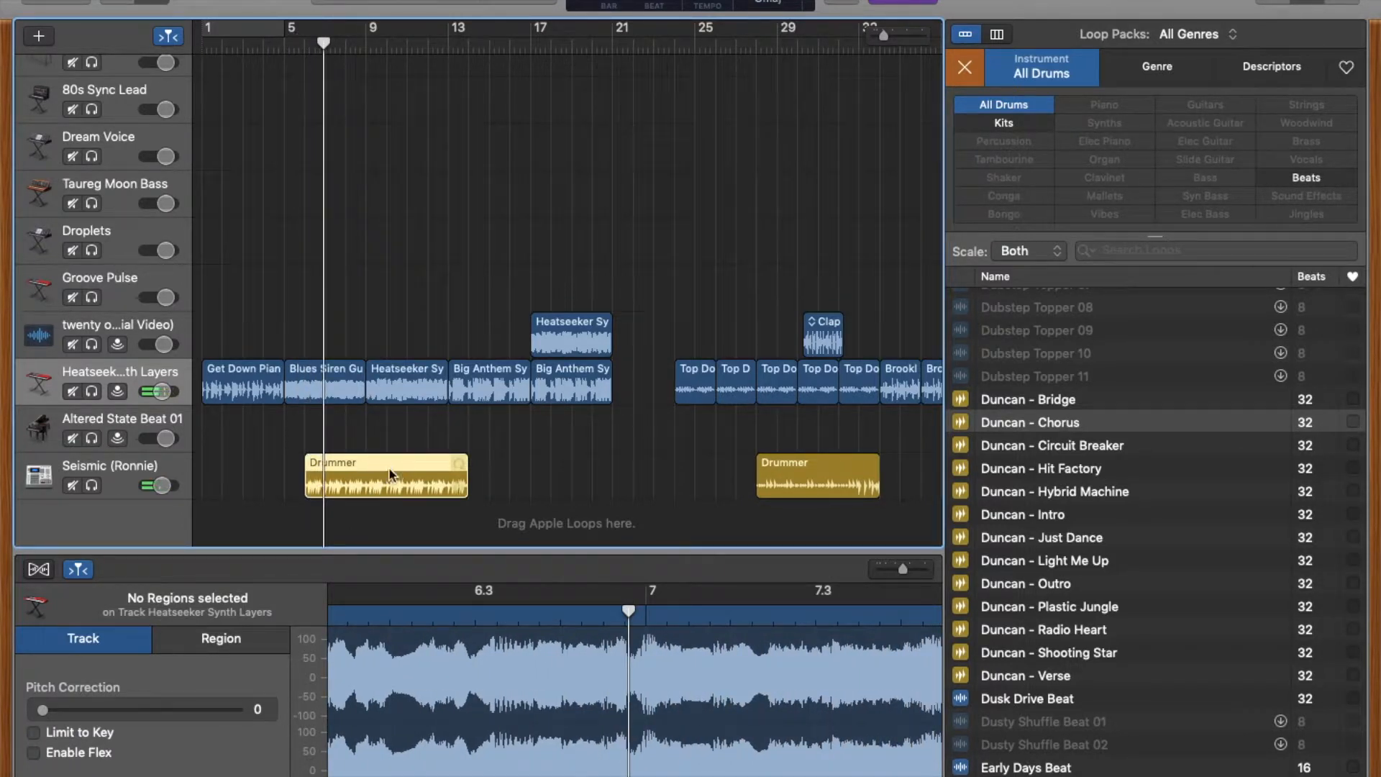
left_click_drag(392, 468, 370, 464)
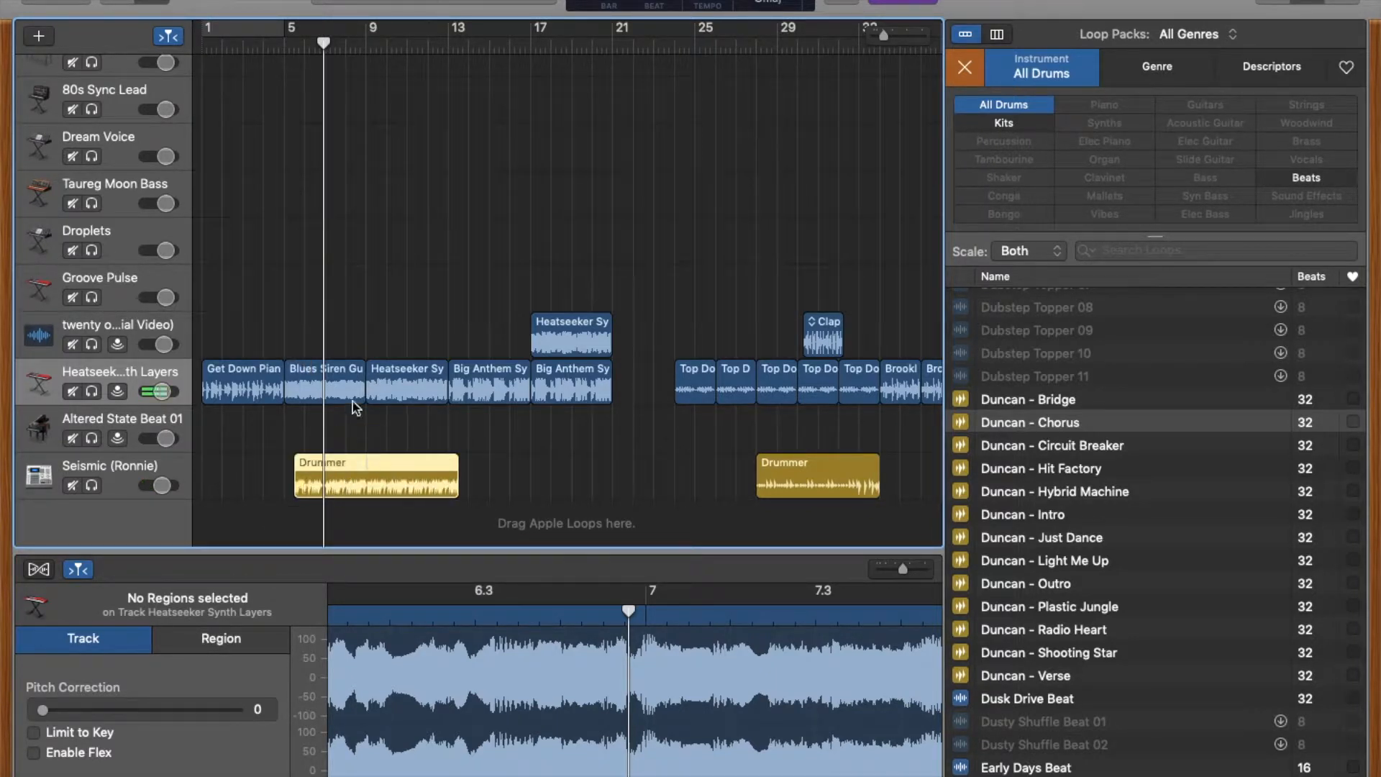
Lower the Heatseeker Synth Layers track volume to -9.0 dB and raise the Seismic track volume
left_click(313, 372)
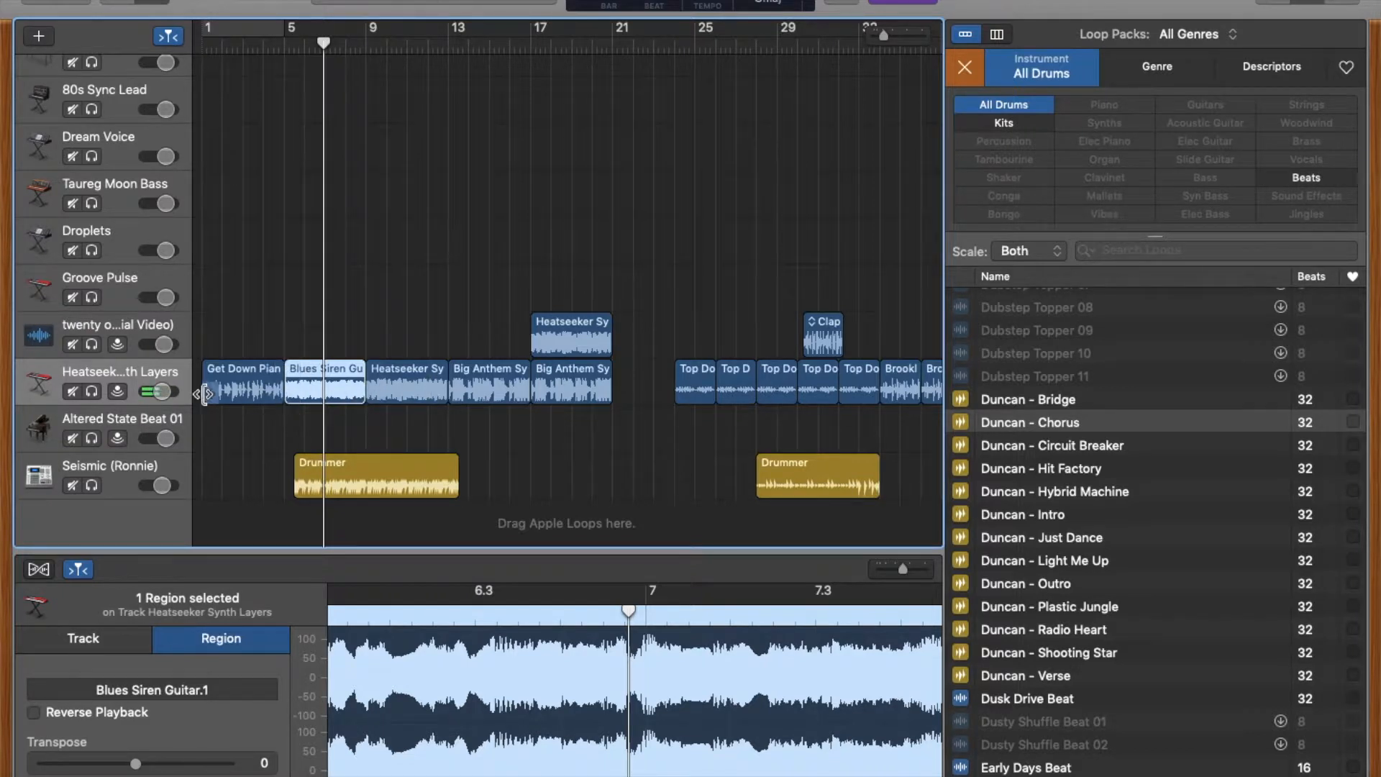
left_click_drag(163, 393, 162, 393)
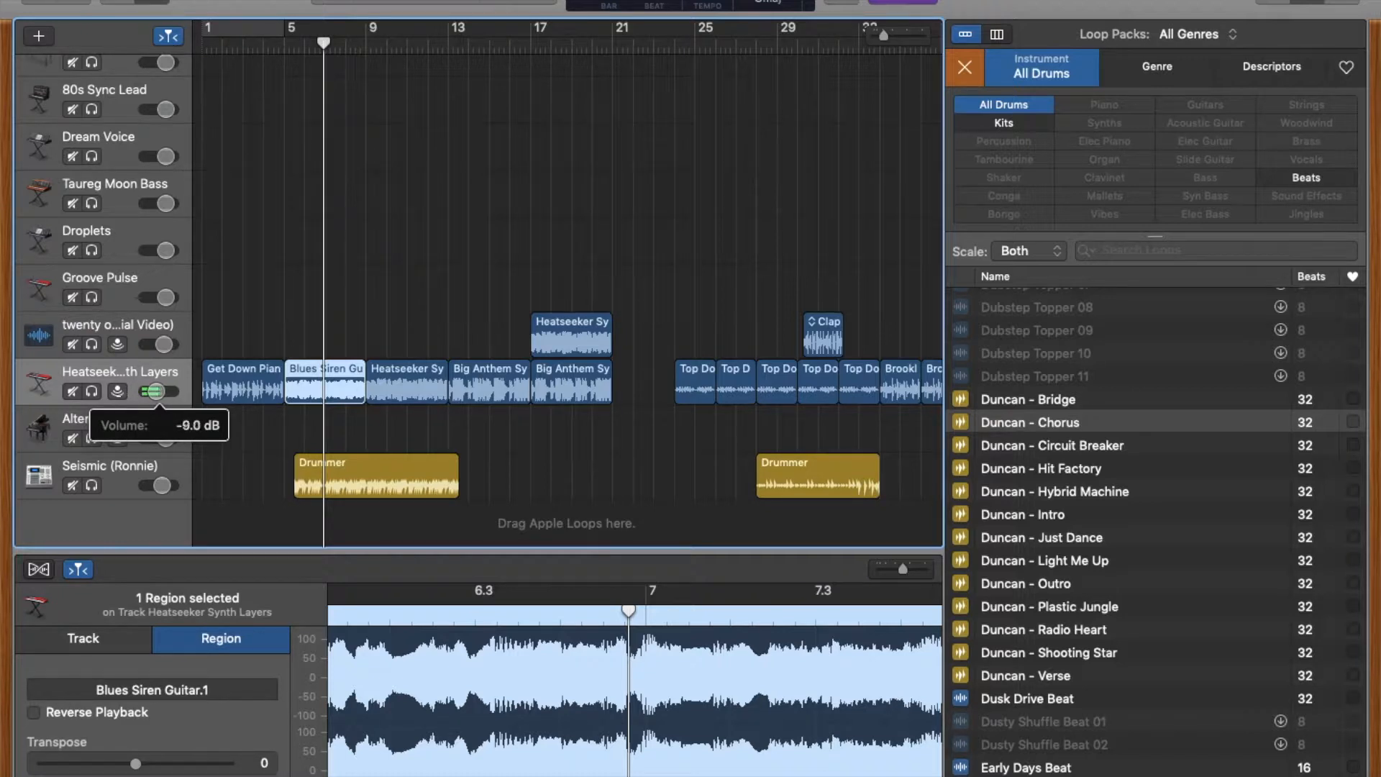
left_click_drag(162, 392, 163, 392)
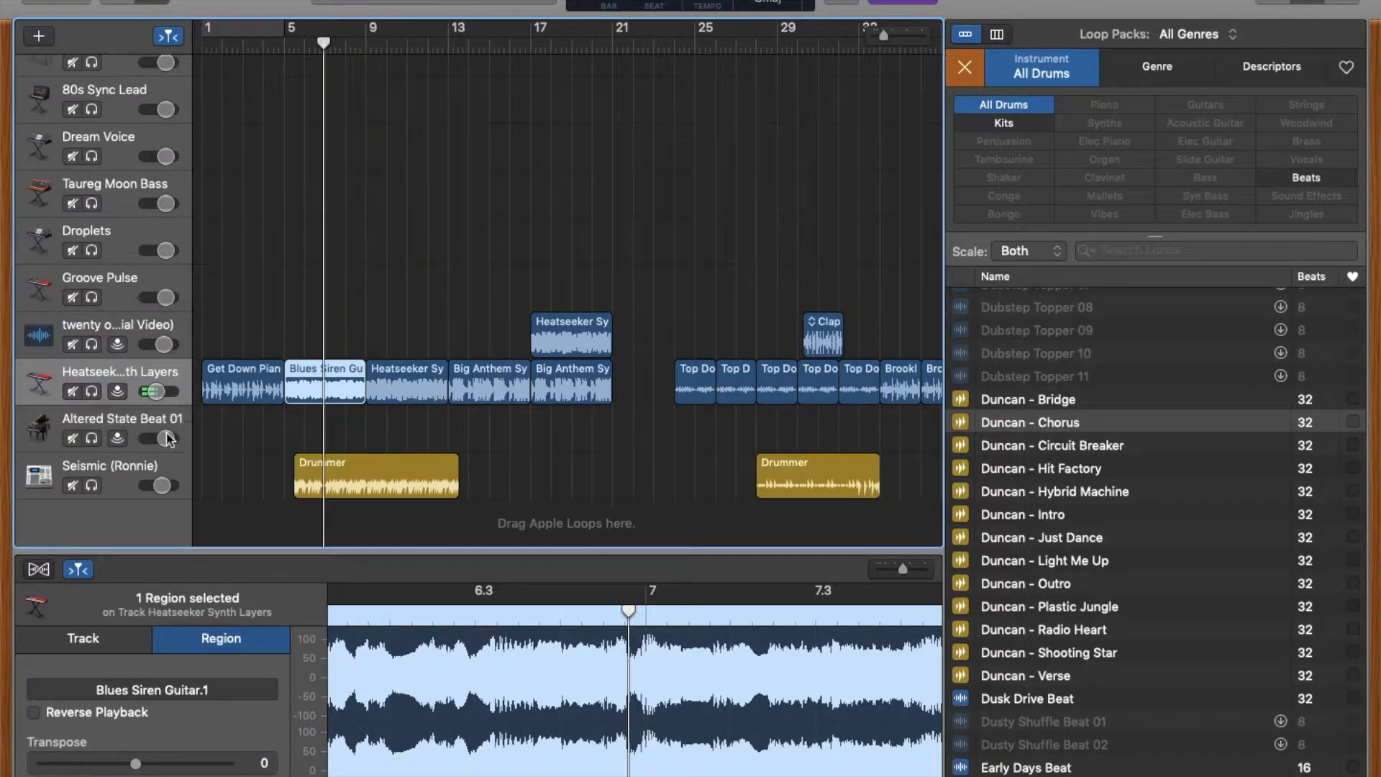
left_click_drag(164, 483, 164, 483)
Play the guitar and drummer regions from bar 5 to check the new volume balance
left_click_drag(318, 48, 290, 46)
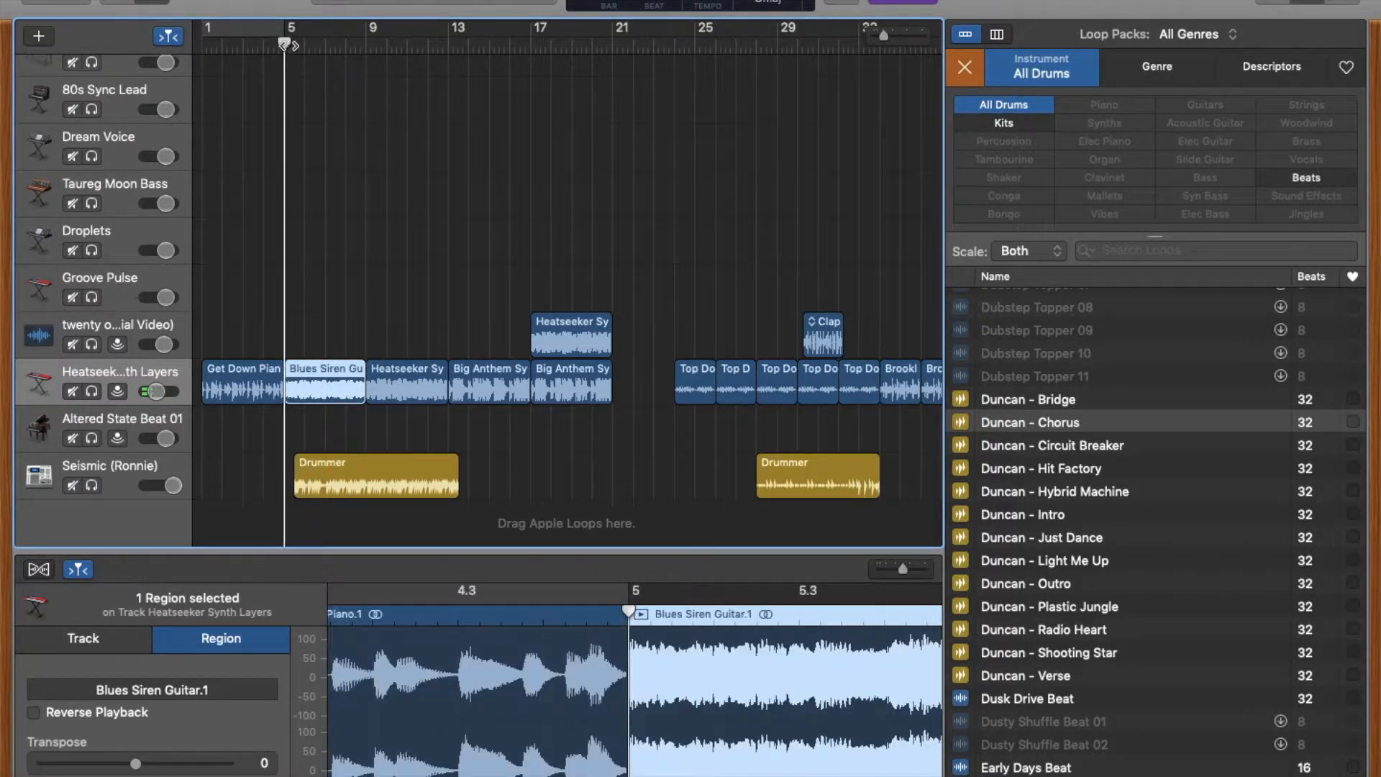
key("space")
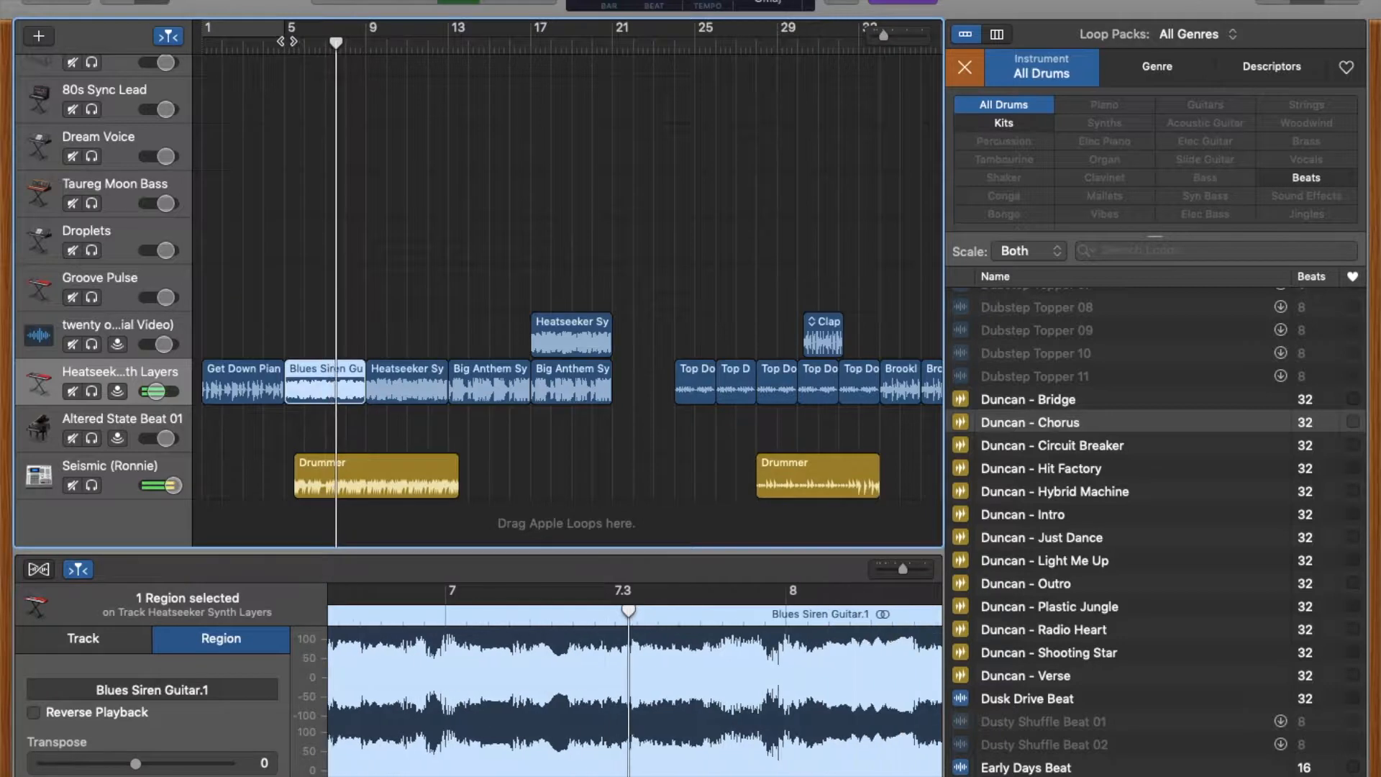
key("space")
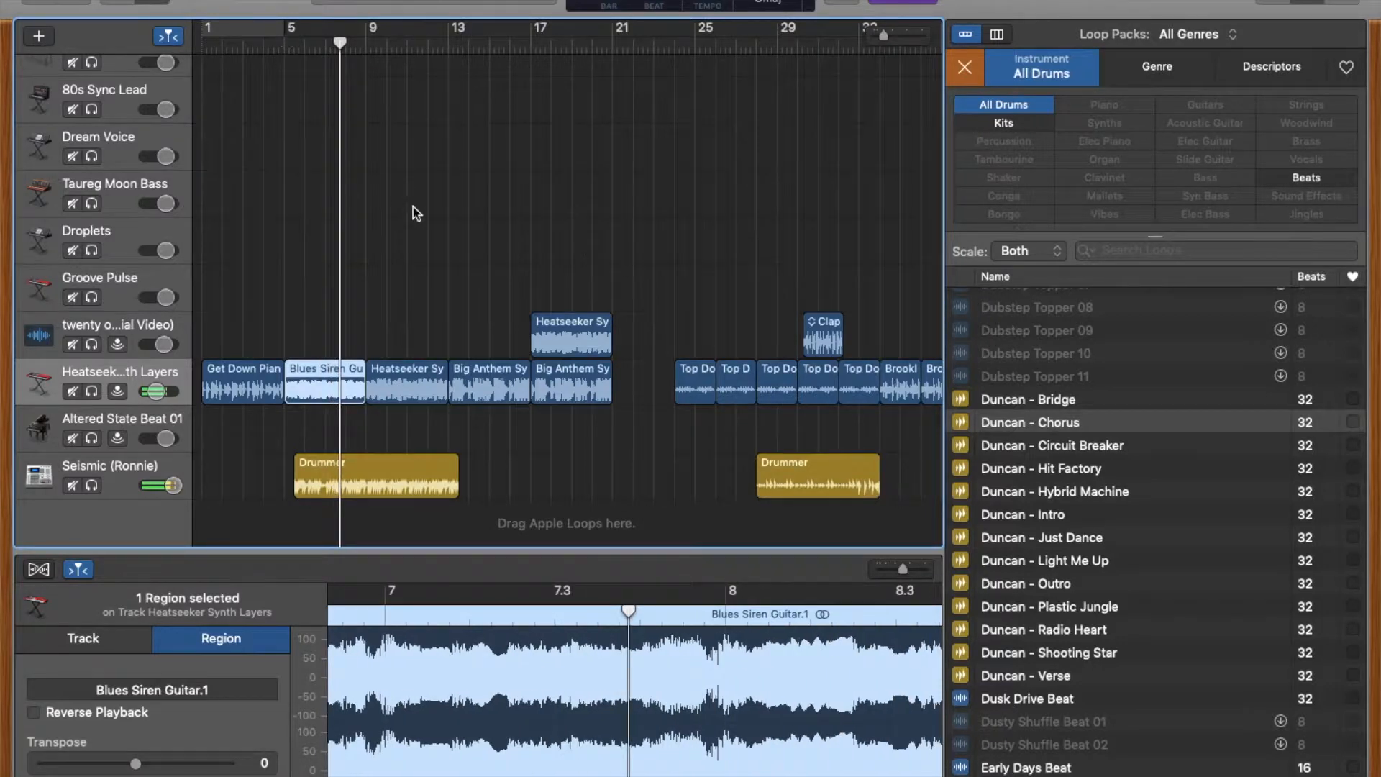
Turn off the cymbal and slightly soften the beat in the Duncan - Chorus region, and move the region to about bar 14.5
left_click(371, 486)
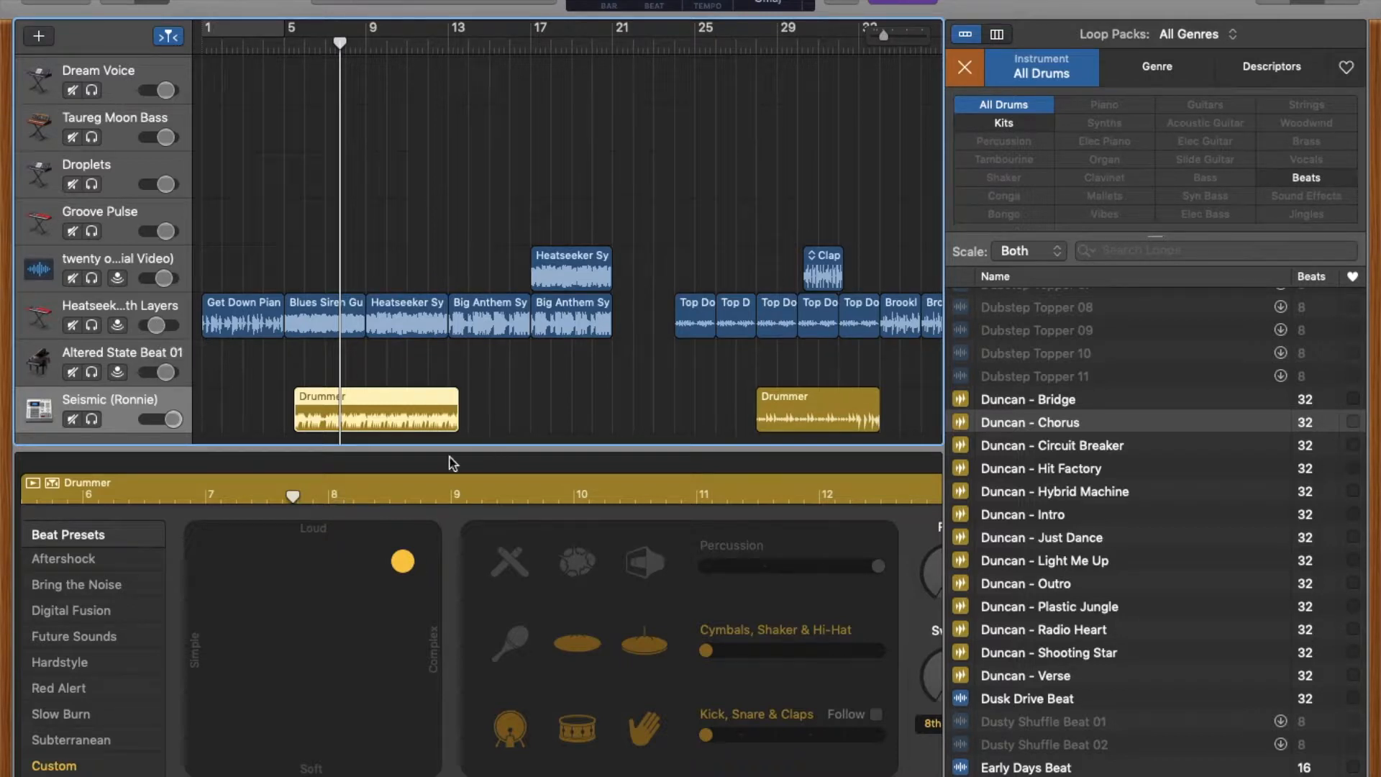
left_click(807, 410)
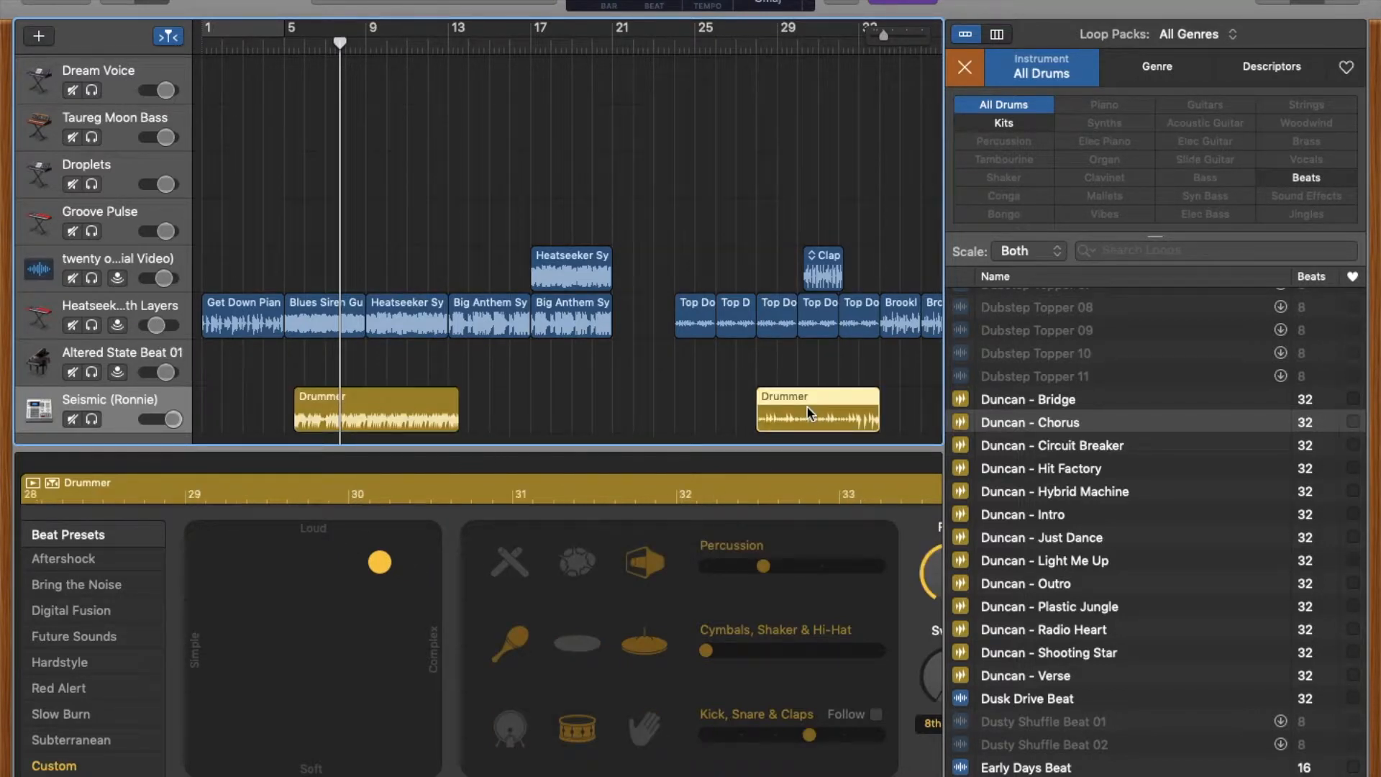
left_click(394, 427)
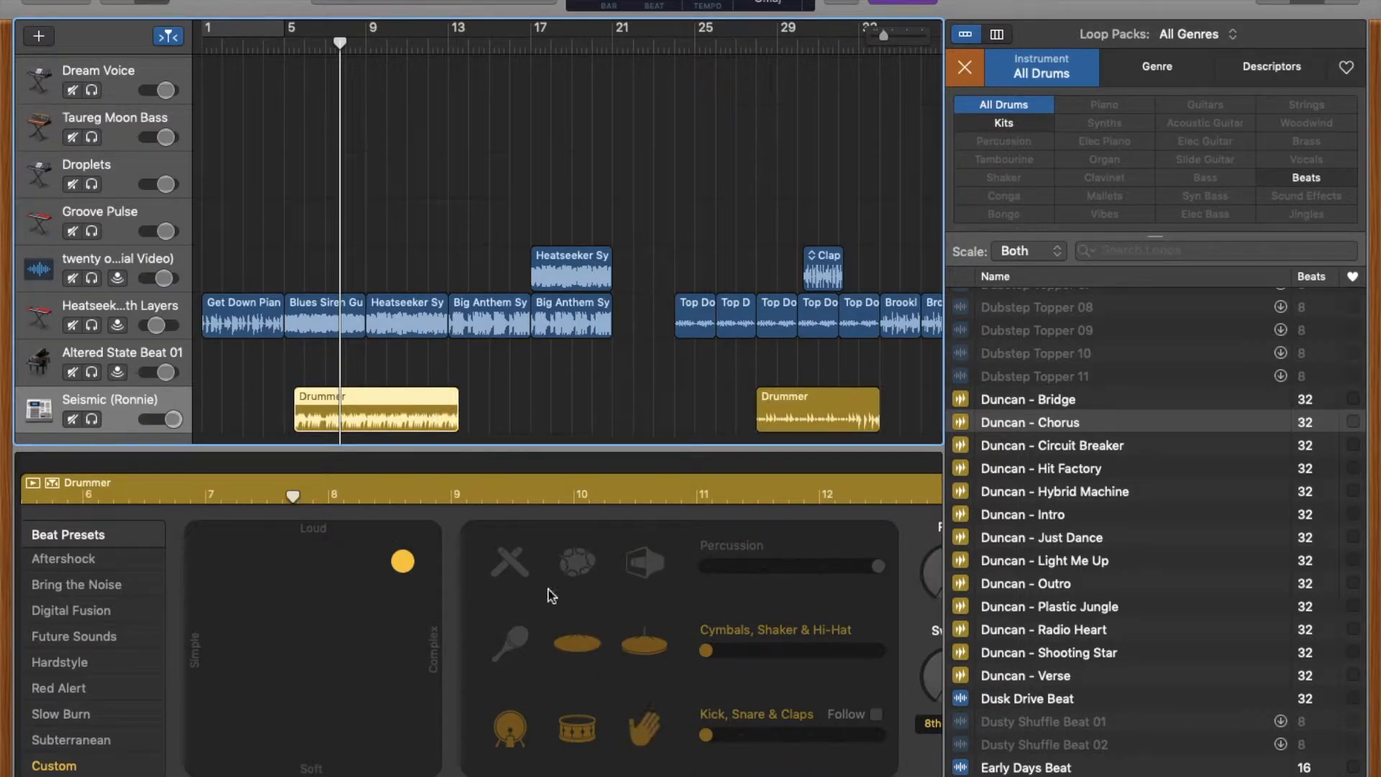
left_click(557, 648)
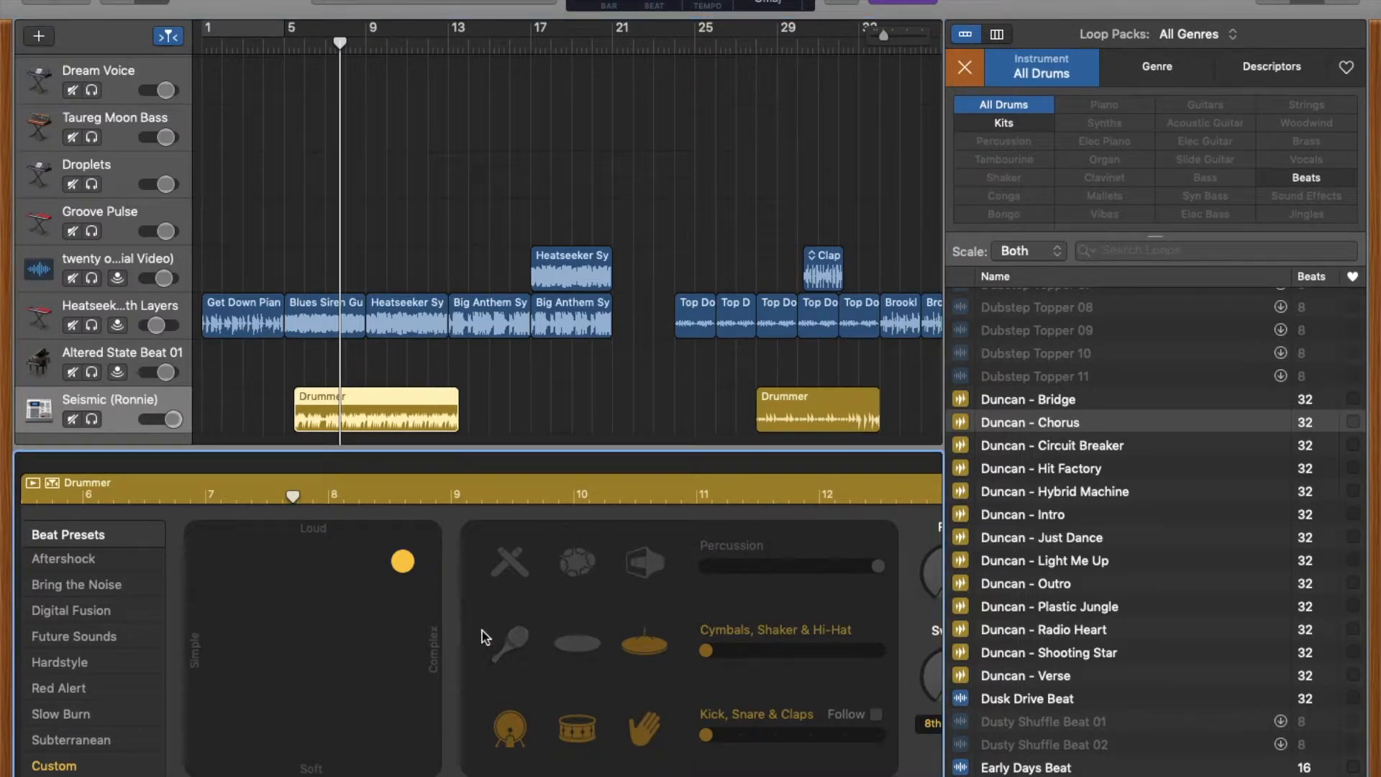
mouse_move(401, 567)
left_mouse_down()
mouse_move(254, 695)
mouse_move(370, 624)
mouse_move(413, 545)
mouse_move(413, 584)
mouse_move(396, 562)
mouse_move(400, 578)
left_mouse_up()
left_click_drag(380, 399, 567, 399)
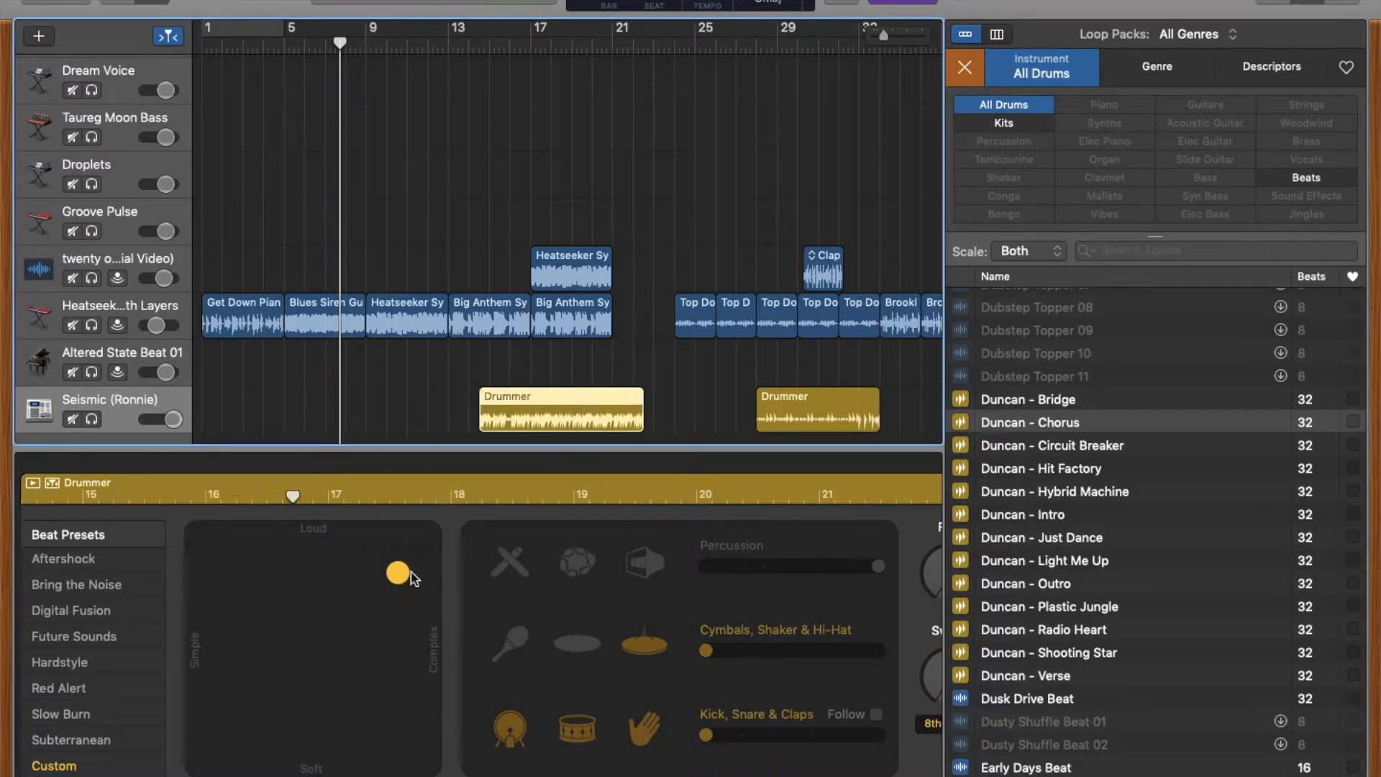
Open the Drummer region at bar 42 and set its beat to loud and complex
scroll(743, 411, "right", 10)
left_click(583, 395)
left_click_drag(374, 554, 402, 573)
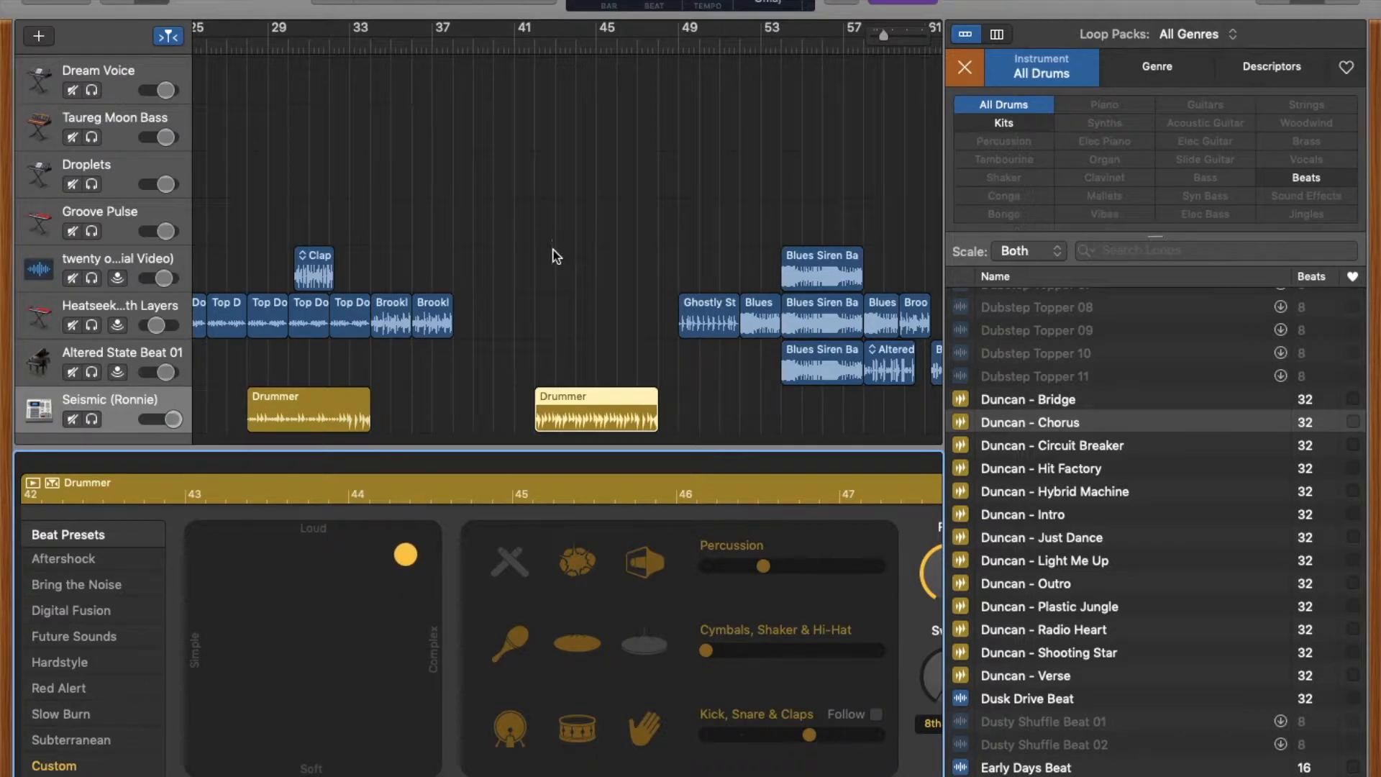
Move the playhead to about bar 42 and play the Drummer region there
scroll(448, 212, "left", 10)
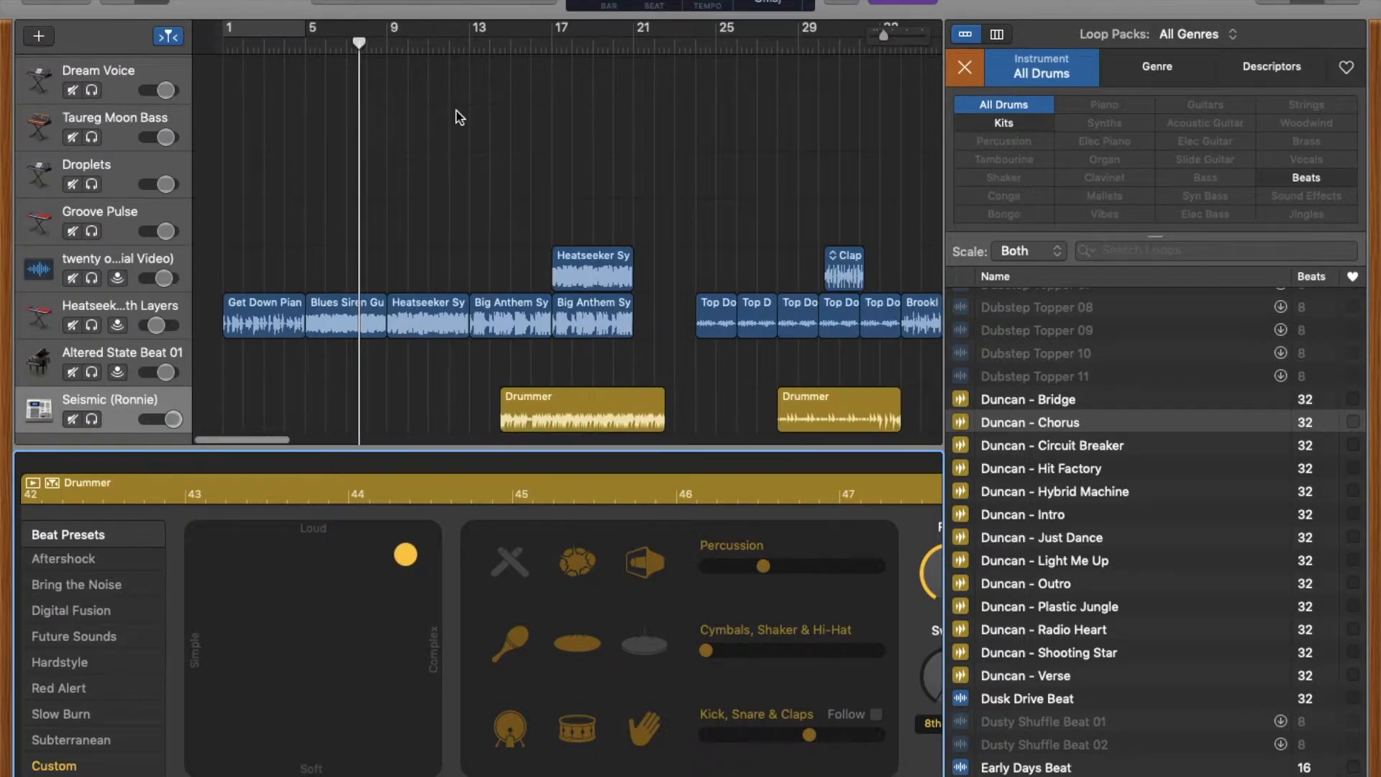
left_click_drag(344, 43, 692, 377)
scroll(692, 377, "right", 8)
key("space")
scroll(692, 377, "left", 1)
scroll(749, 311, "left", 3)
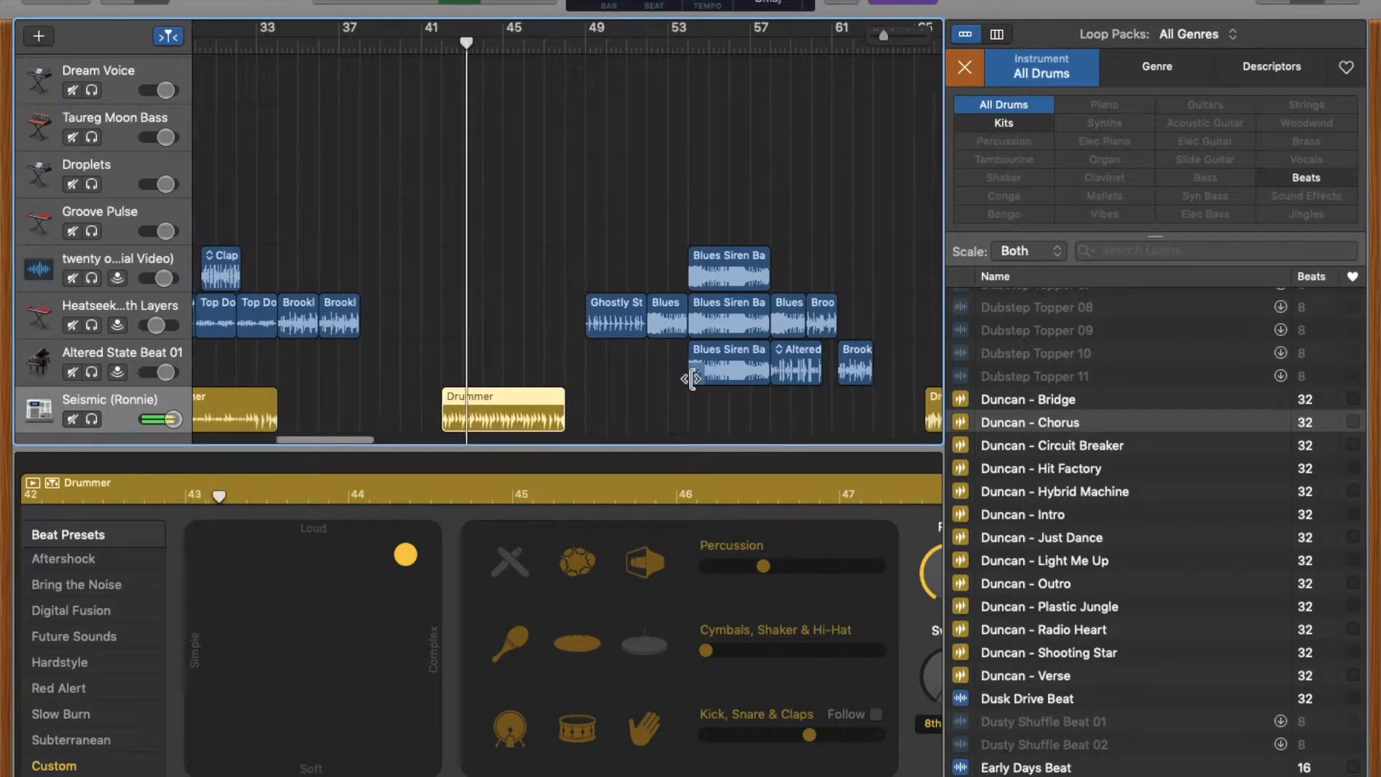
Change the bar 42 Drummer region's beat to soft and complex, and move the playhead back to about bar 40
left_click_drag(416, 560, 412, 759)
scroll(527, 54, "left", 4)
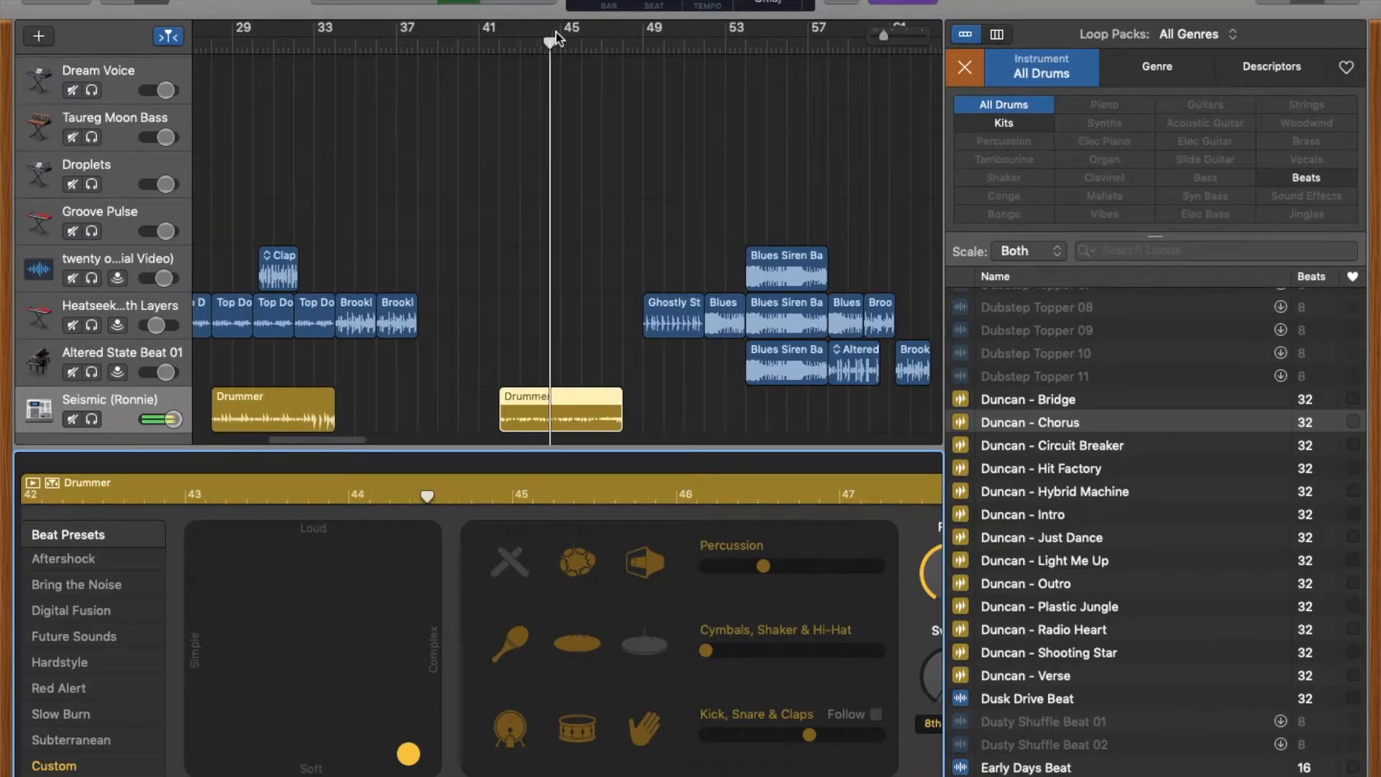
left_click(462, 43)
left_click(464, 64)
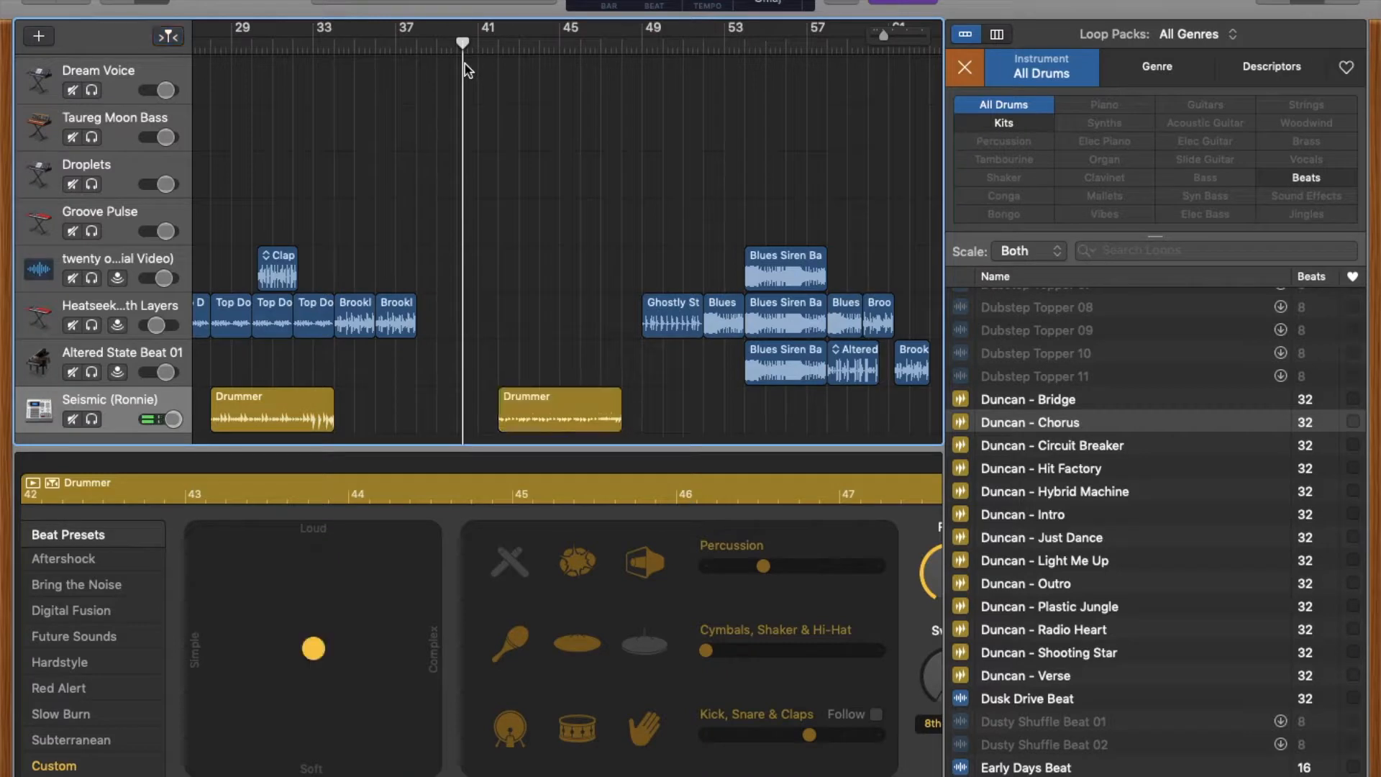
Play the Drummer region at bar 42 while changing its beat from mid-range to loud and complex
left_click(525, 417)
left_click_drag(389, 755, 296, 653)
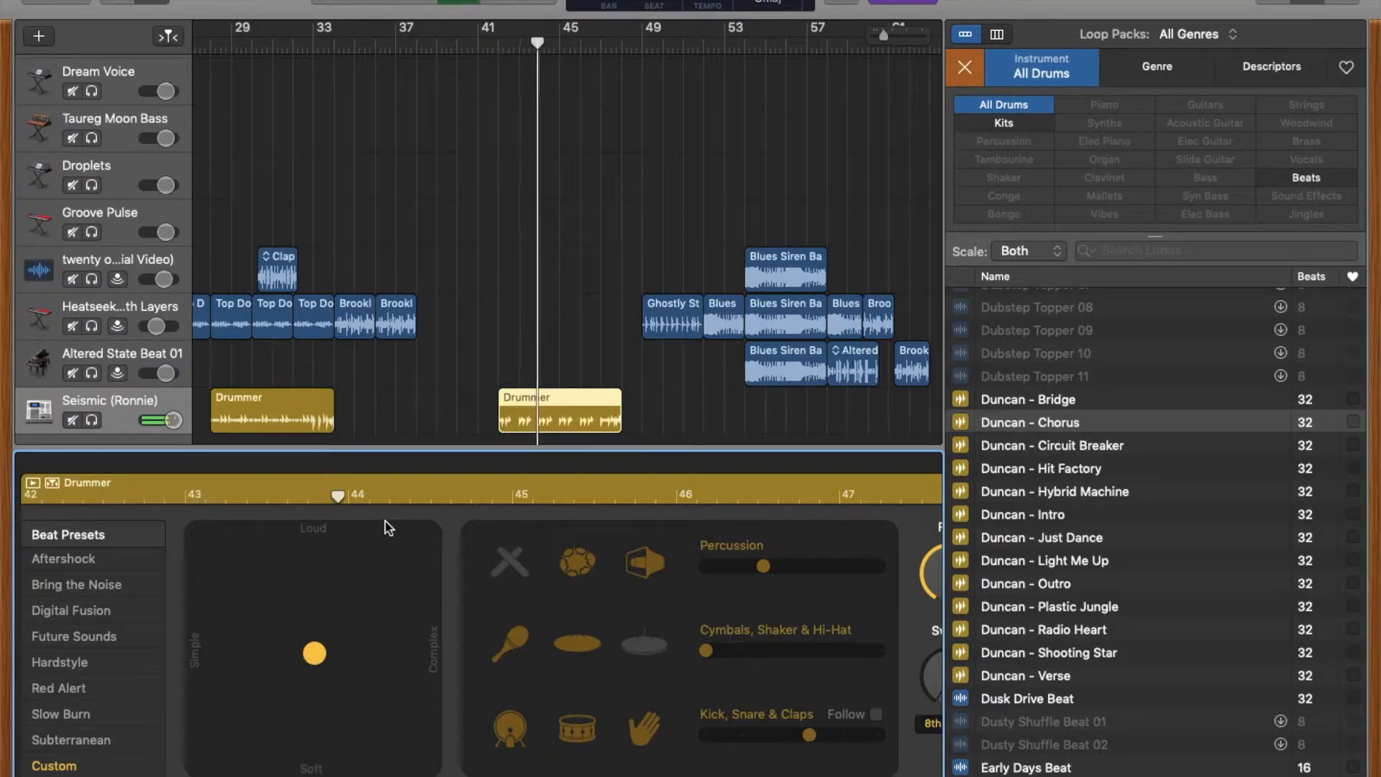
left_click_drag(316, 653, 407, 570)
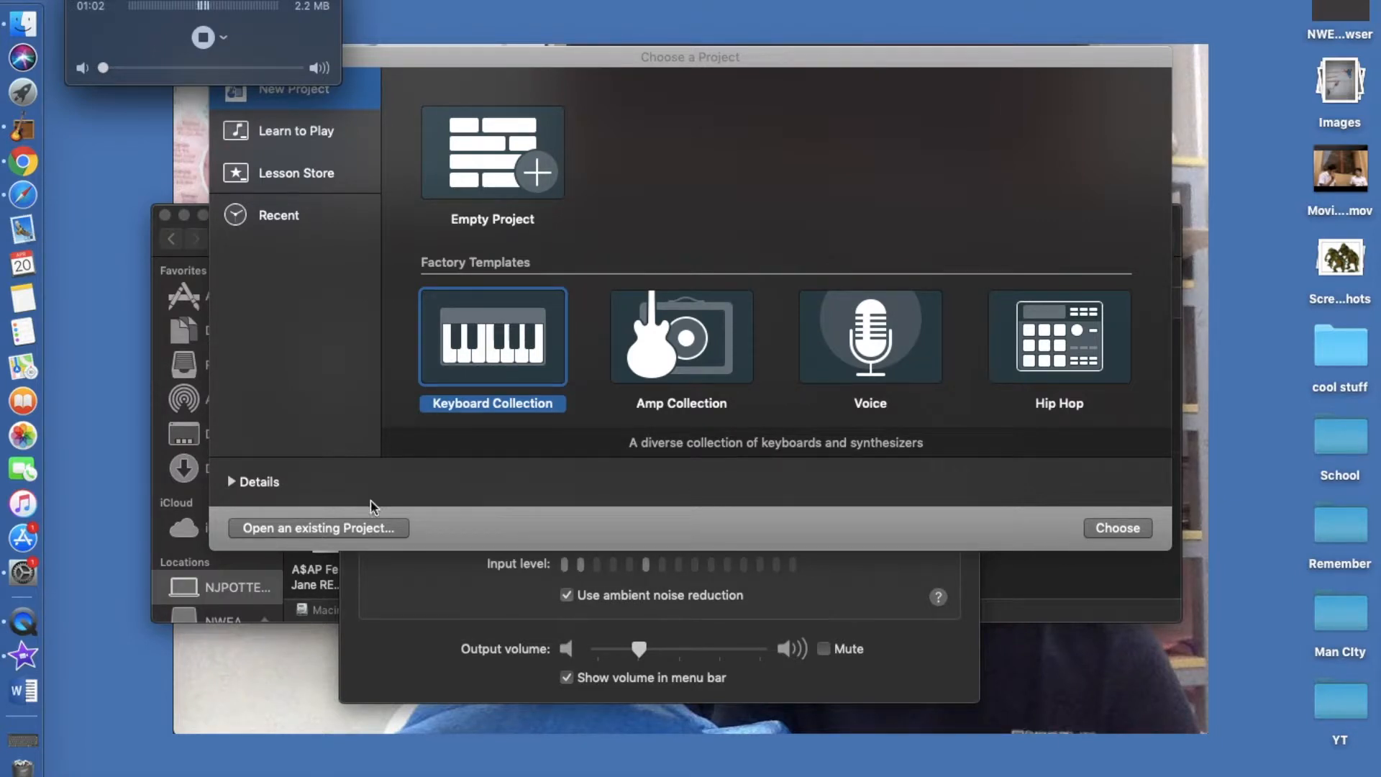
Open the existing project Untitled from the GarageBand folder
left_click(354, 528)
left_click(353, 528)
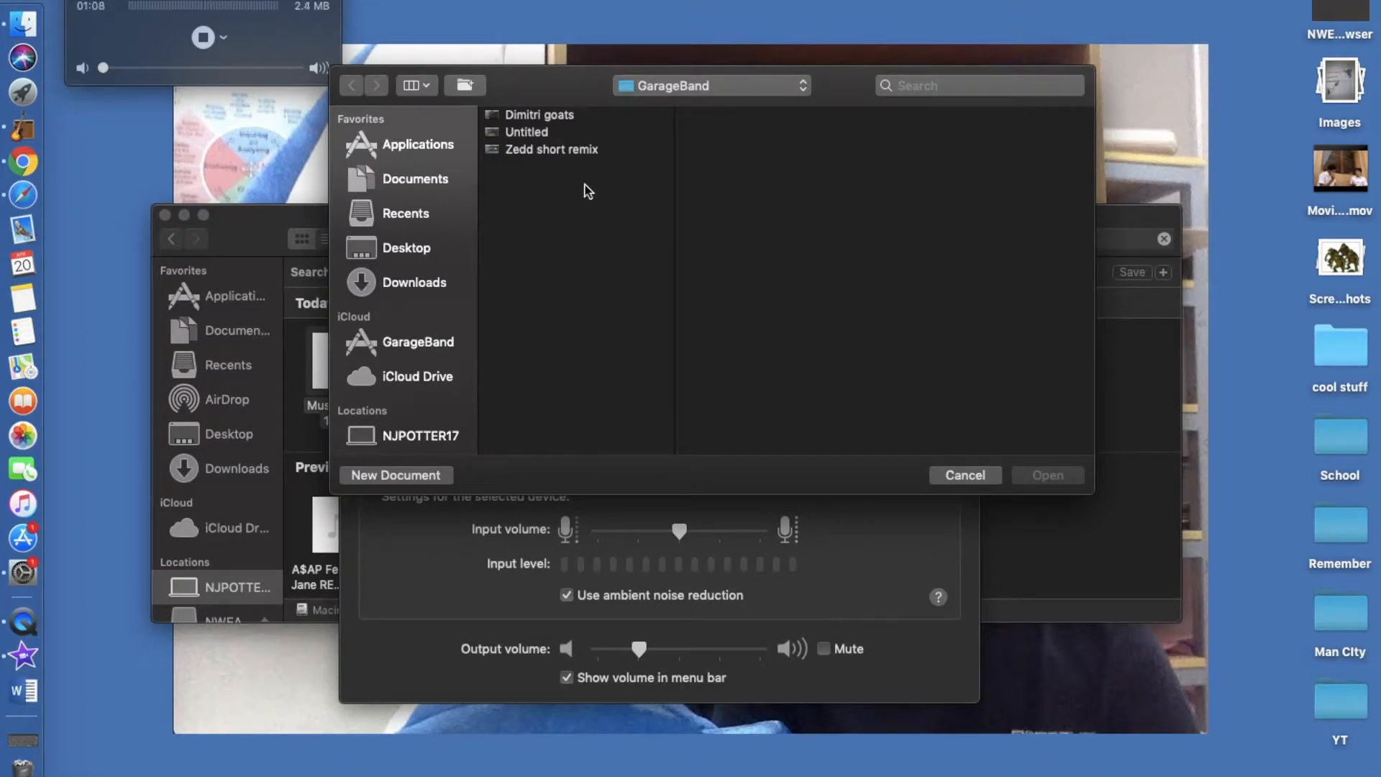
left_click(565, 135)
double_click(565, 135)
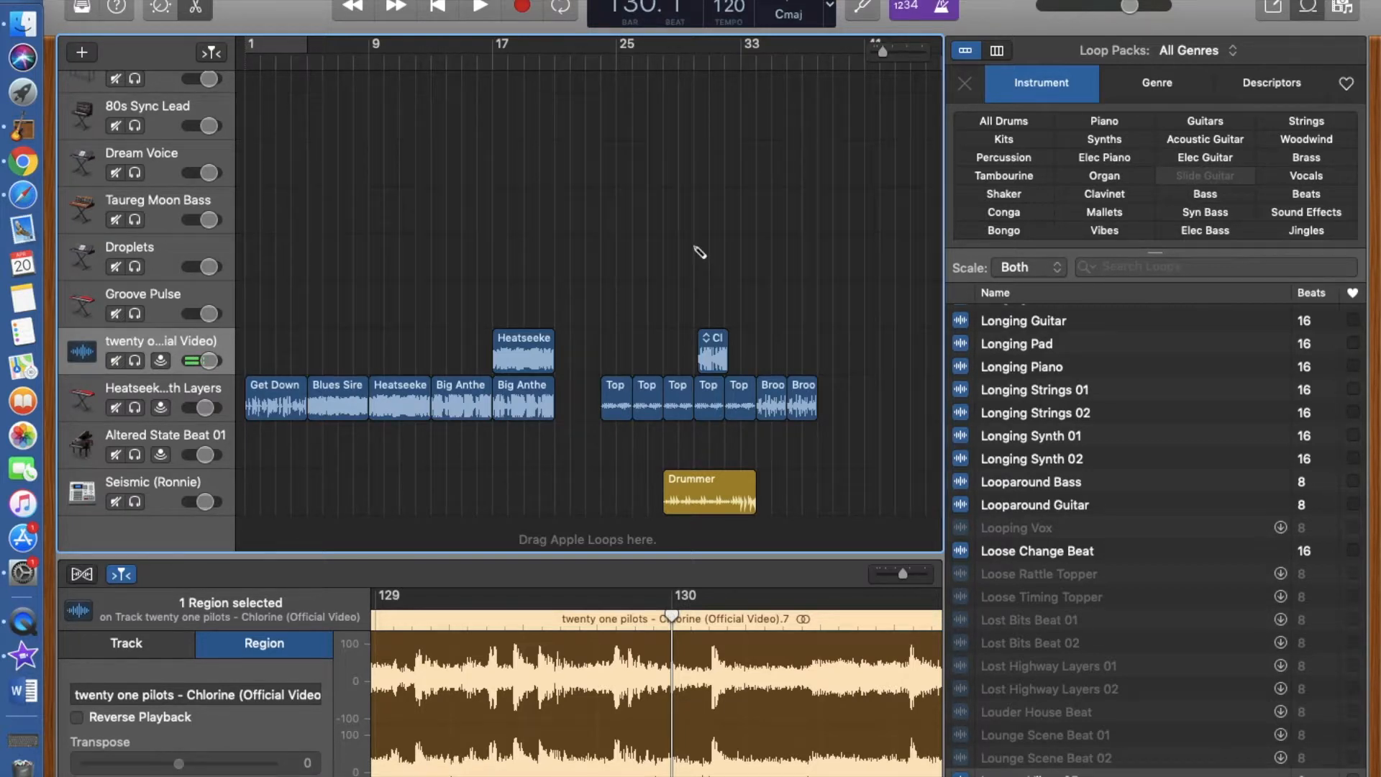
Show the Musical Typing keyboard and move it slightly higher over the workspace
key("super+k")
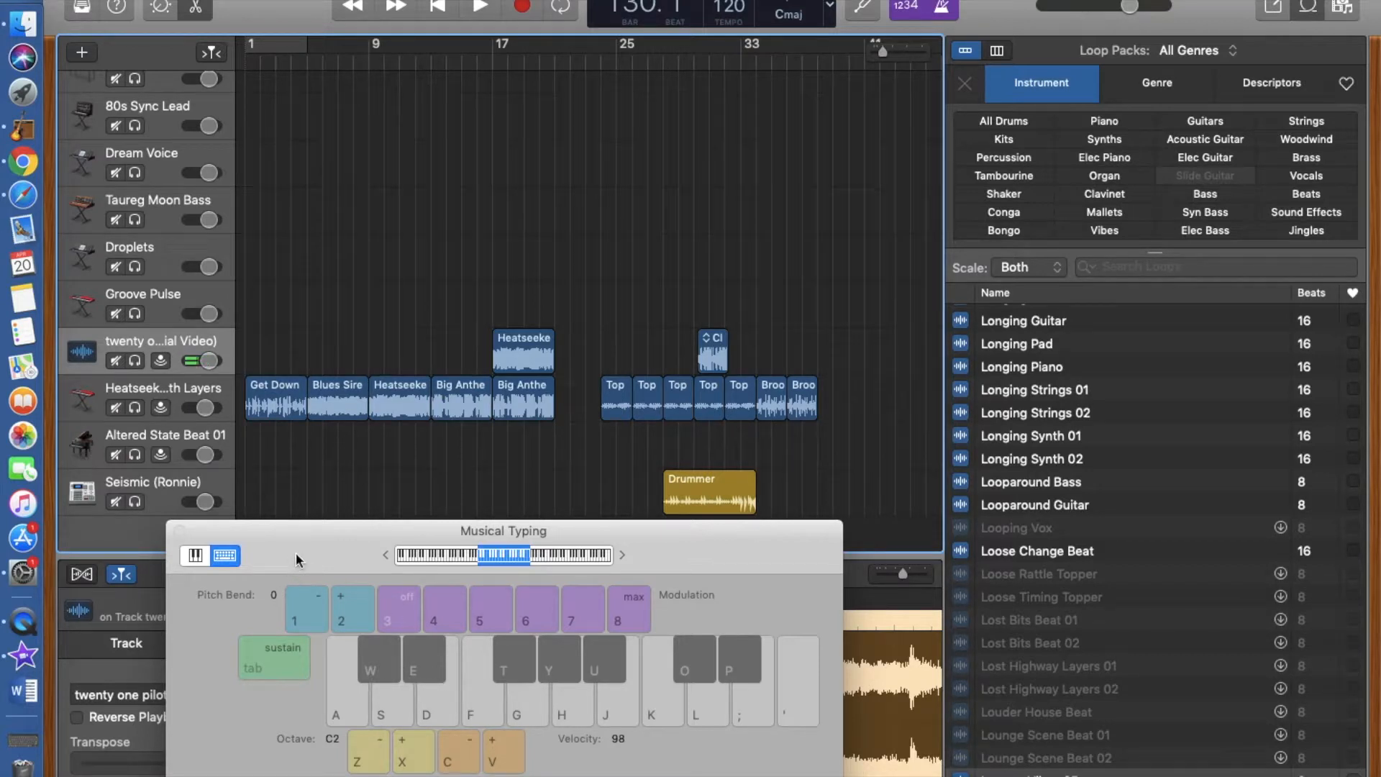
left_click_drag(316, 551, 327, 516)
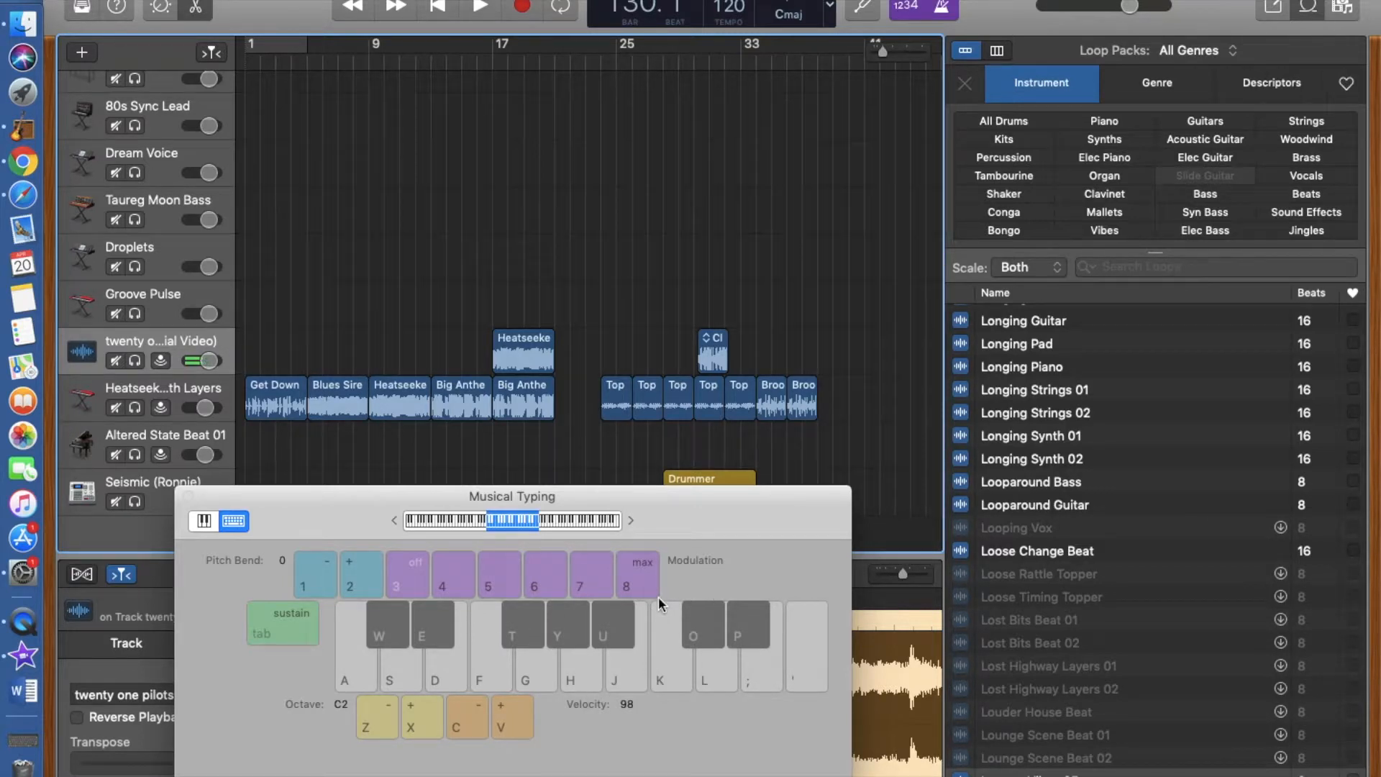
key("a")
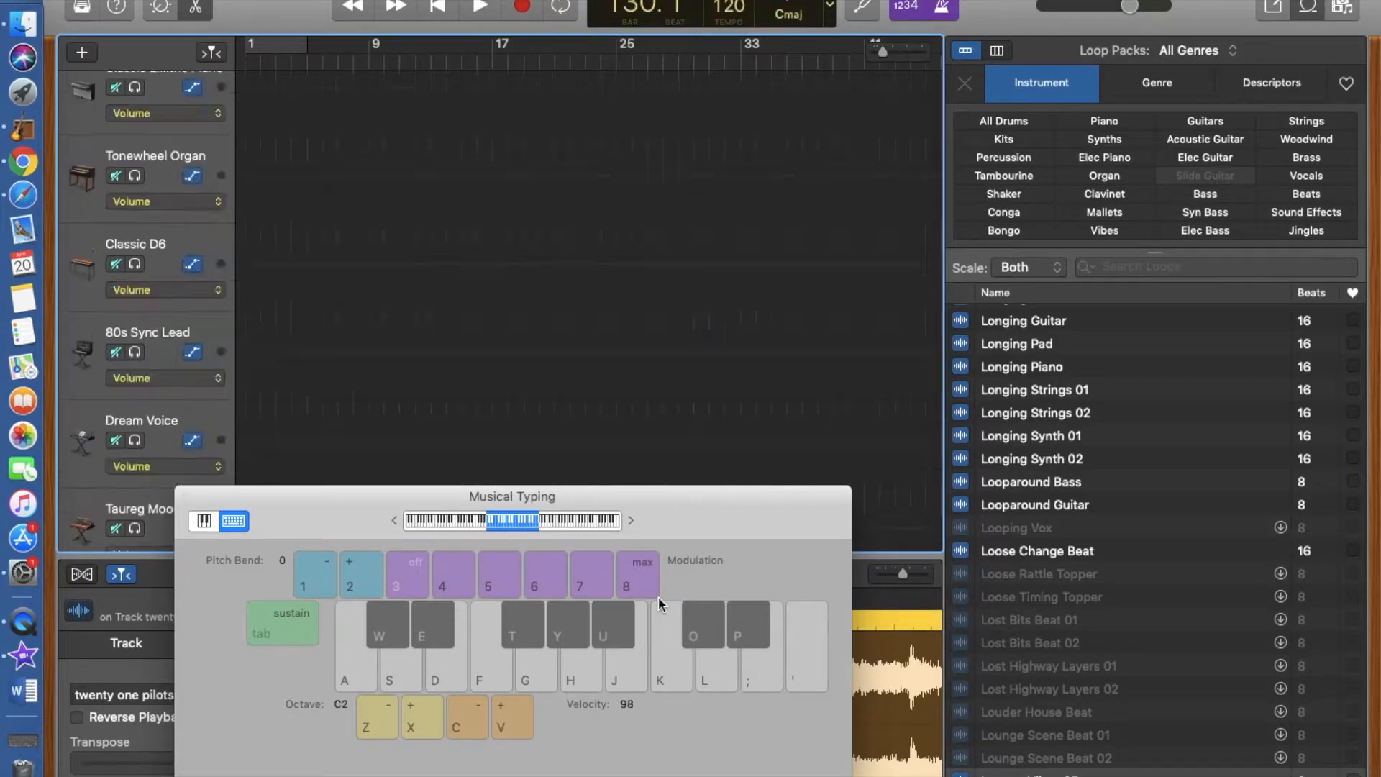
key("a")
key("s")
key("Down")
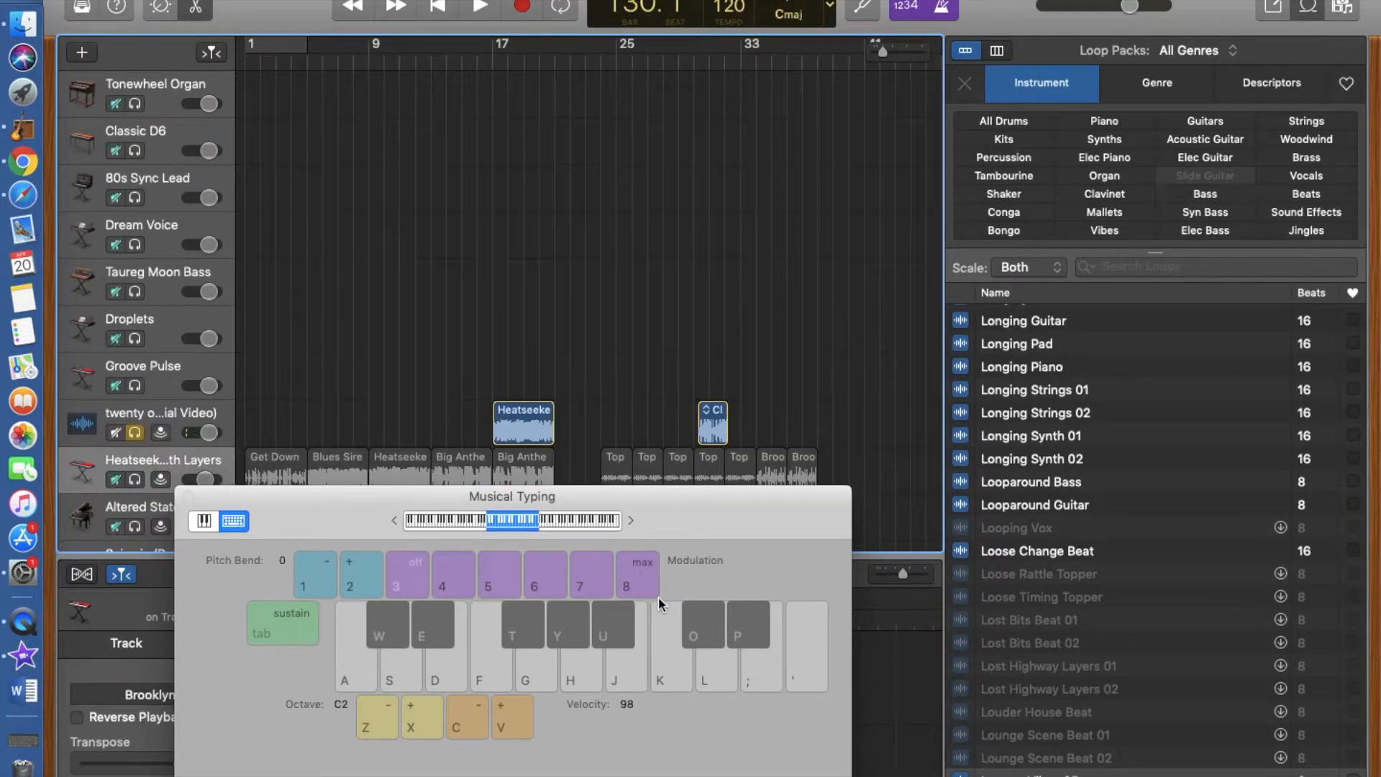
left_click(134, 433)
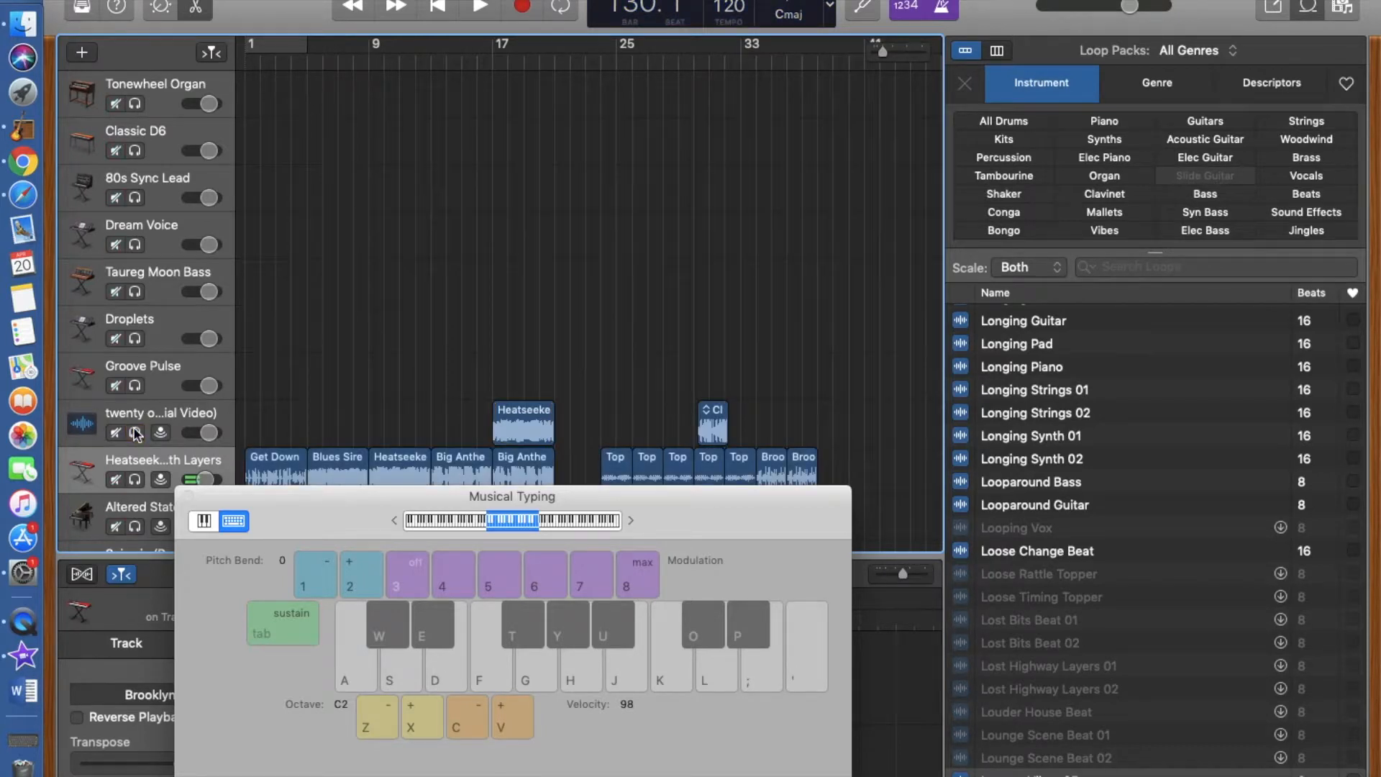
Reposition the Musical Typing keyboard and look through the software instrument tracks, including Taureg Moon Bass, 80s Sync Lead and Tonewheel Organ
mouse_move(376, 497)
left_mouse_down()
mouse_move(292, 579)
mouse_move(277, 516)
mouse_move(391, 516)
left_mouse_up()
scroll(135, 469, "down", 3)
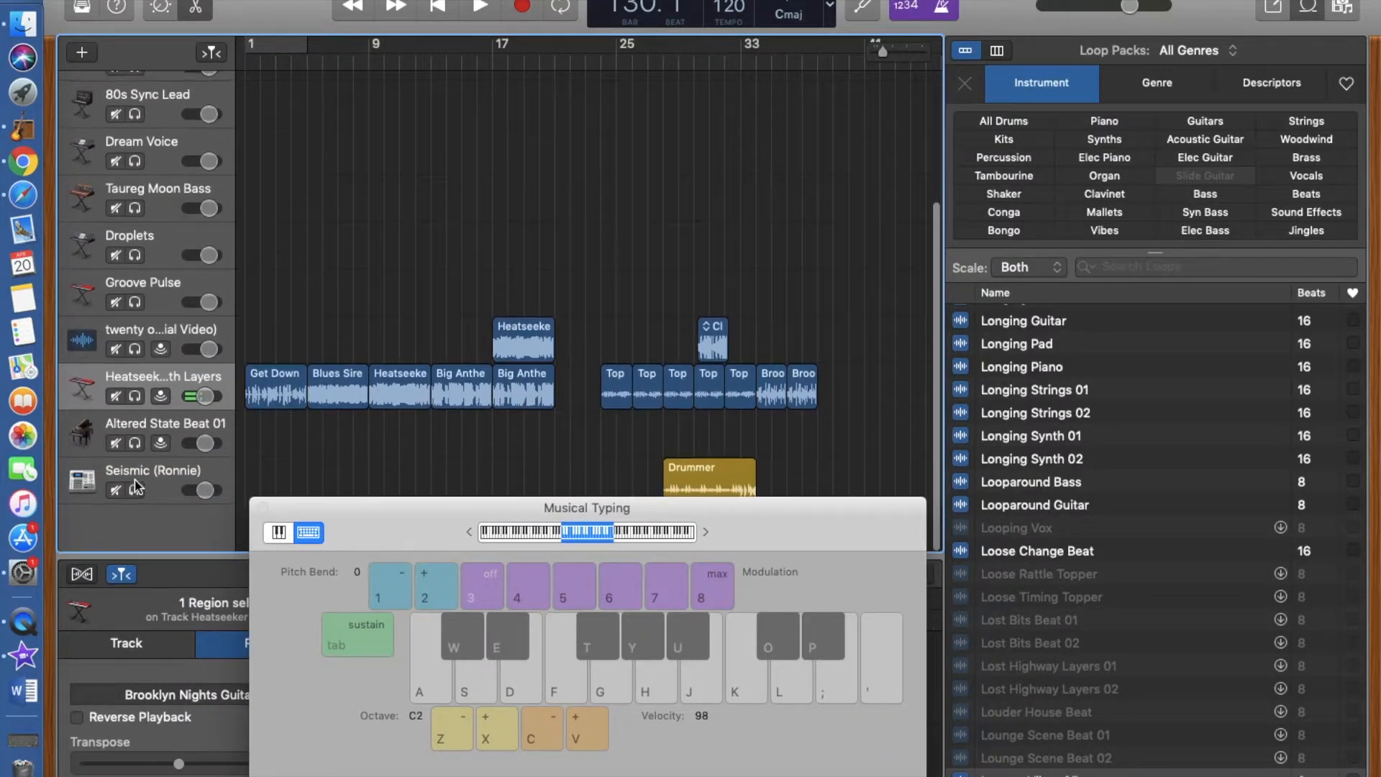
scroll(154, 388, "up", 5)
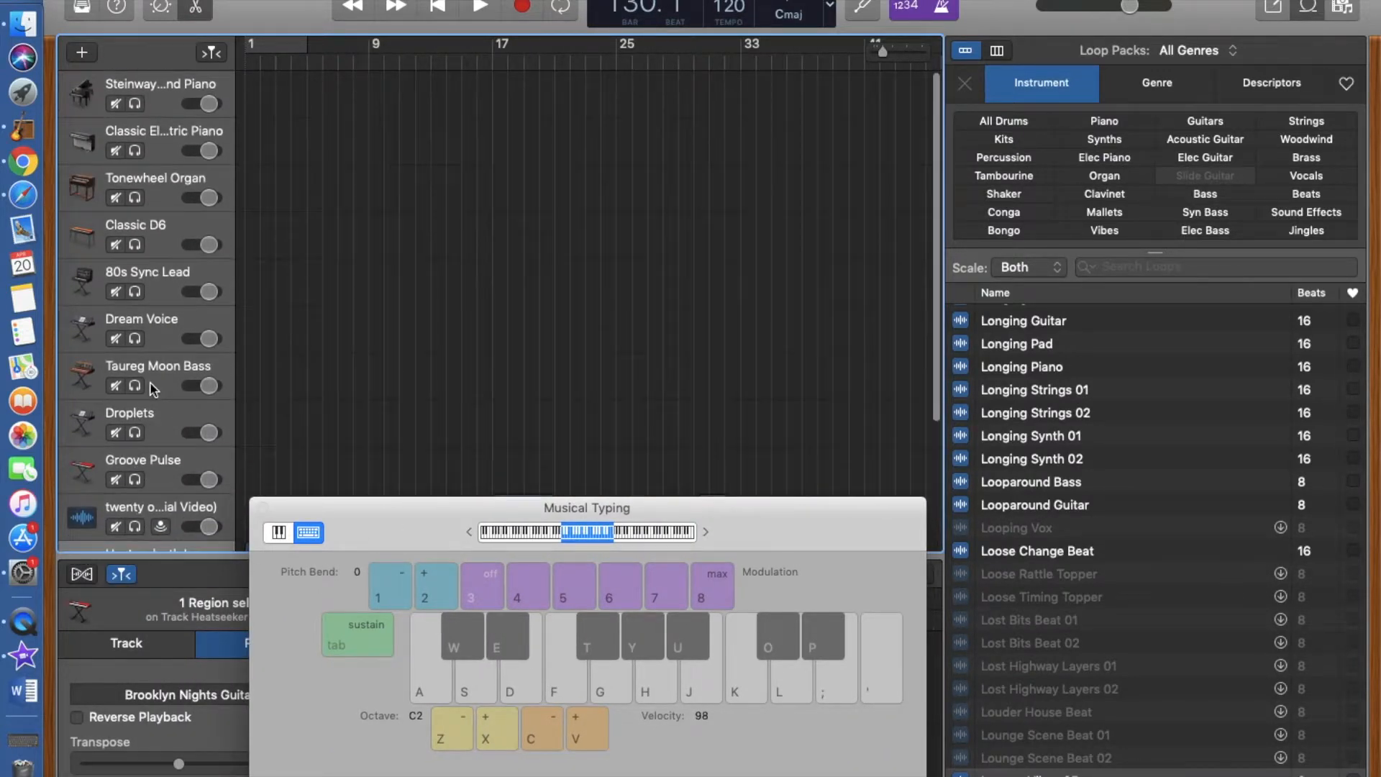
left_click(176, 466)
left_click(160, 430)
left_click(166, 397)
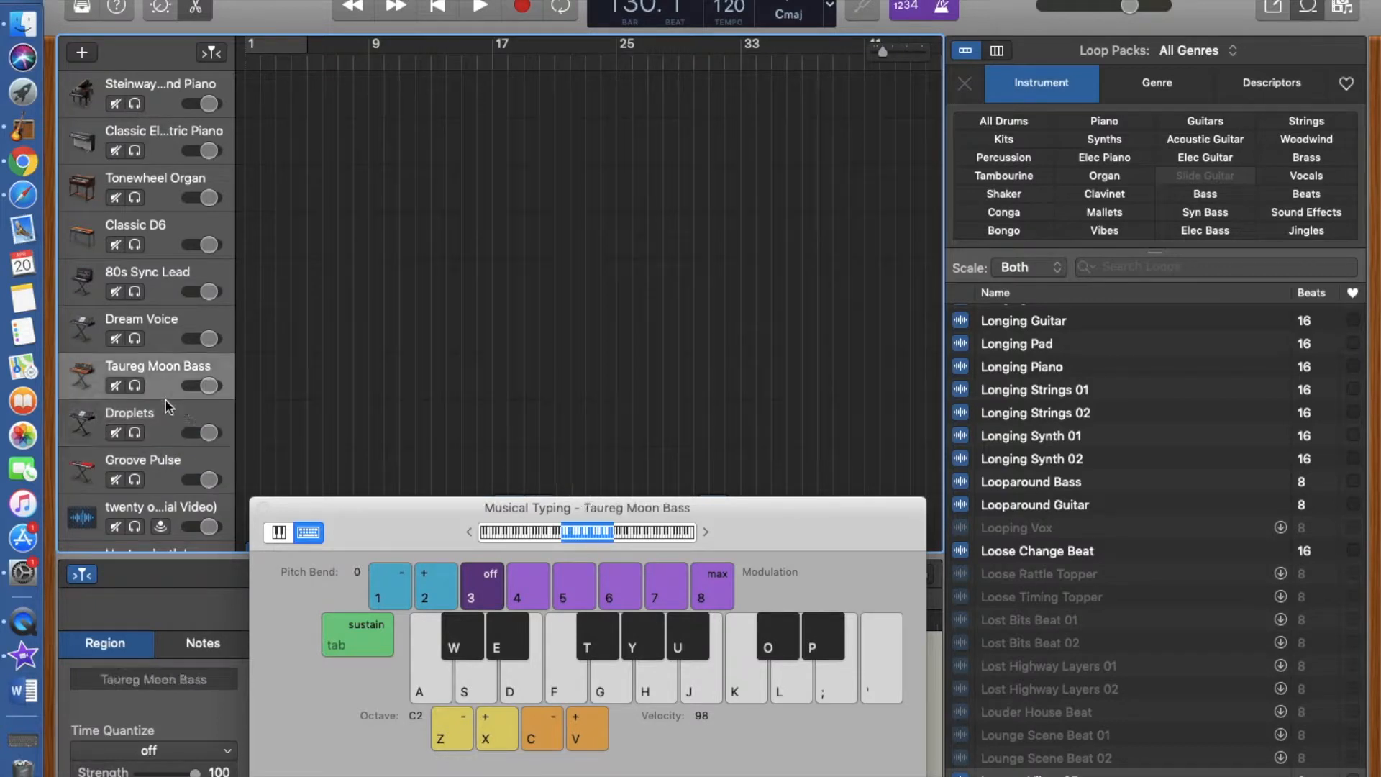
left_click(153, 301)
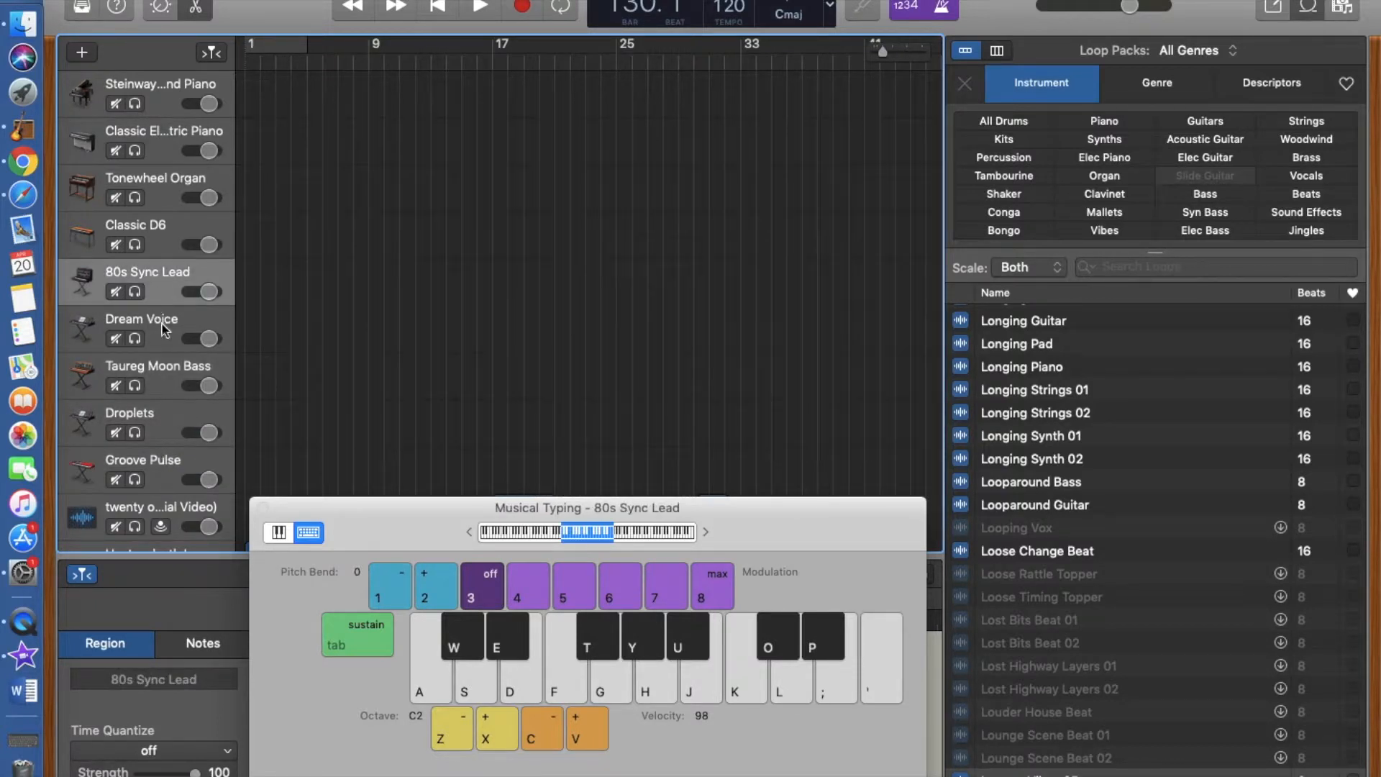
left_click(153, 324)
left_click(176, 220)
left_click(165, 176)
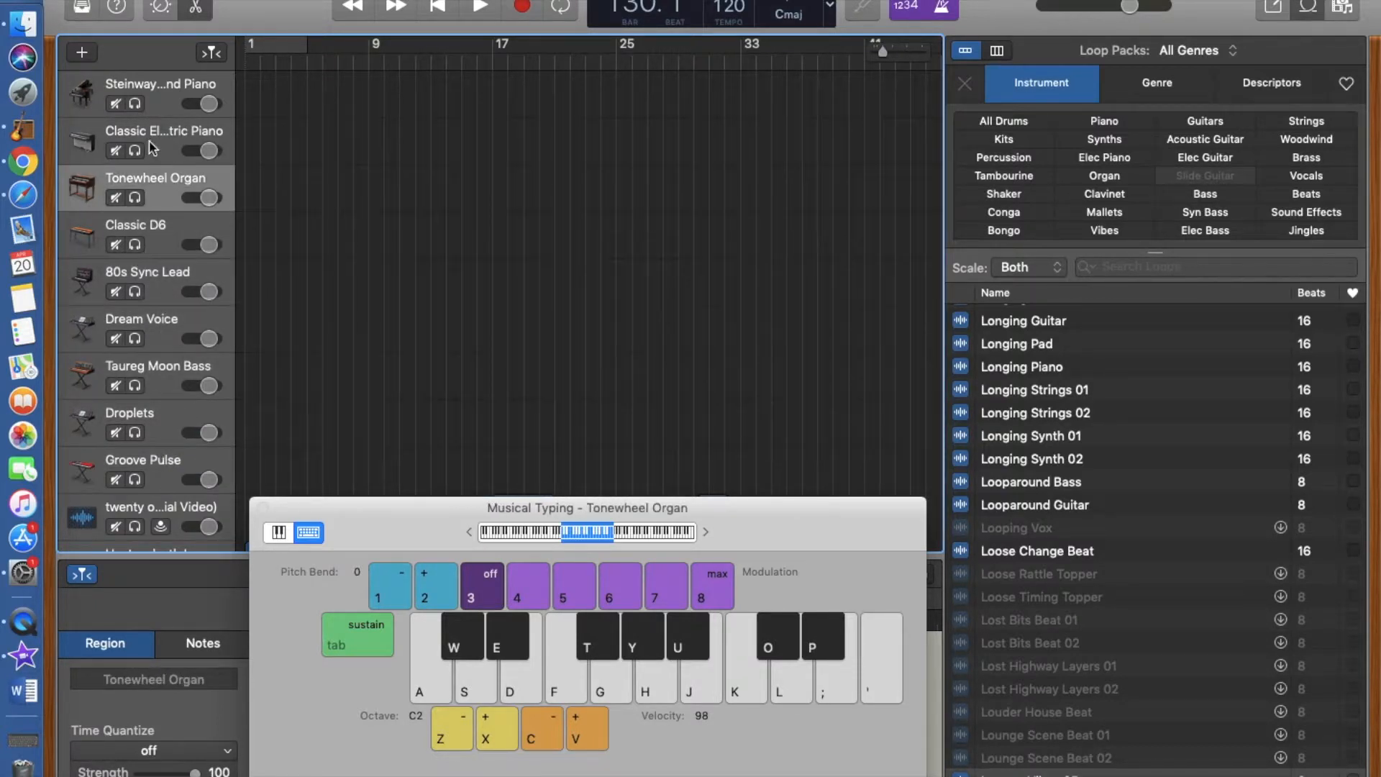
Play the Musical Typing notes S, D, S, A, S, A, W on the Classic Electric Piano track
left_click(144, 132)
key("s")
key("d")
key("s")
key("a")
key("s")
key("a")
key("w")
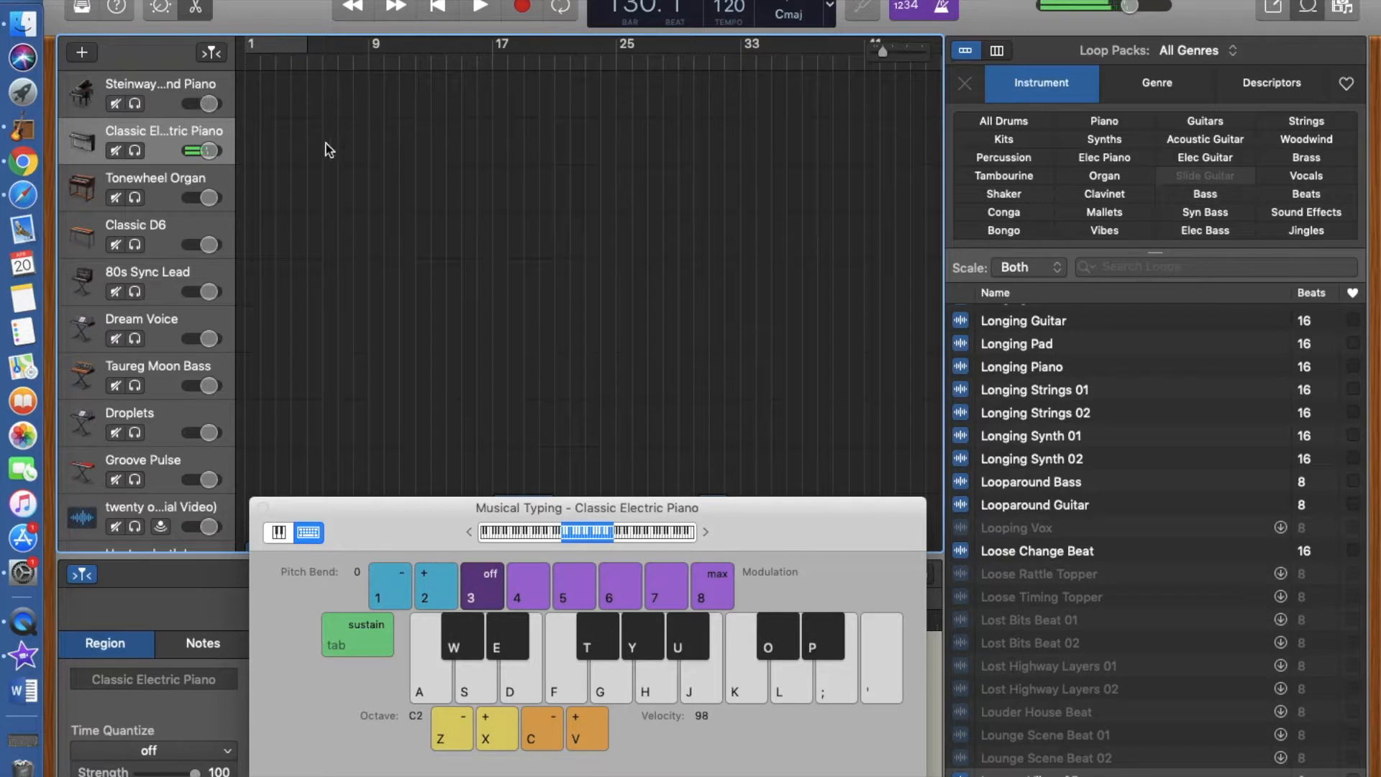
Shift the long Chlorine song region about four bars later on its audio track
scroll(522, 274, "down", 5)
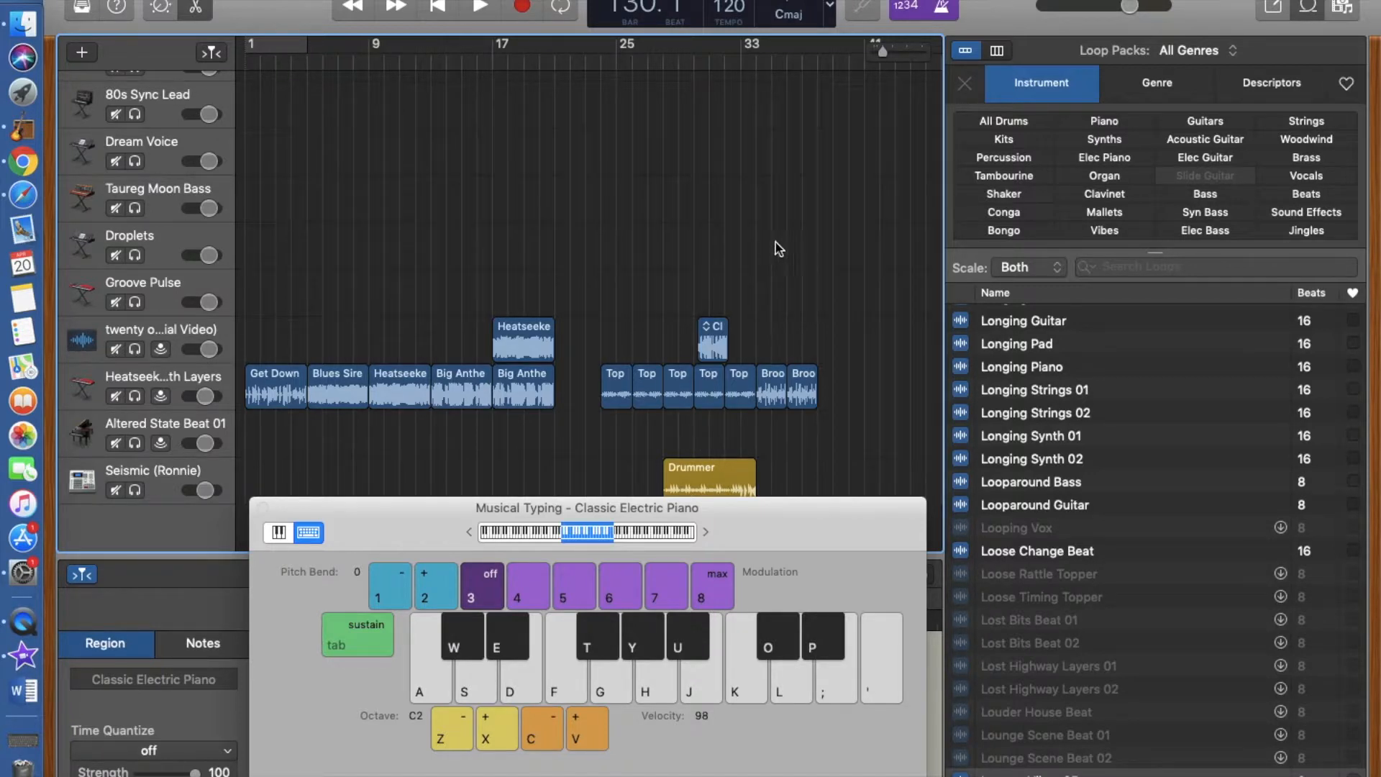
left_click_drag(884, 55, 942, 67)
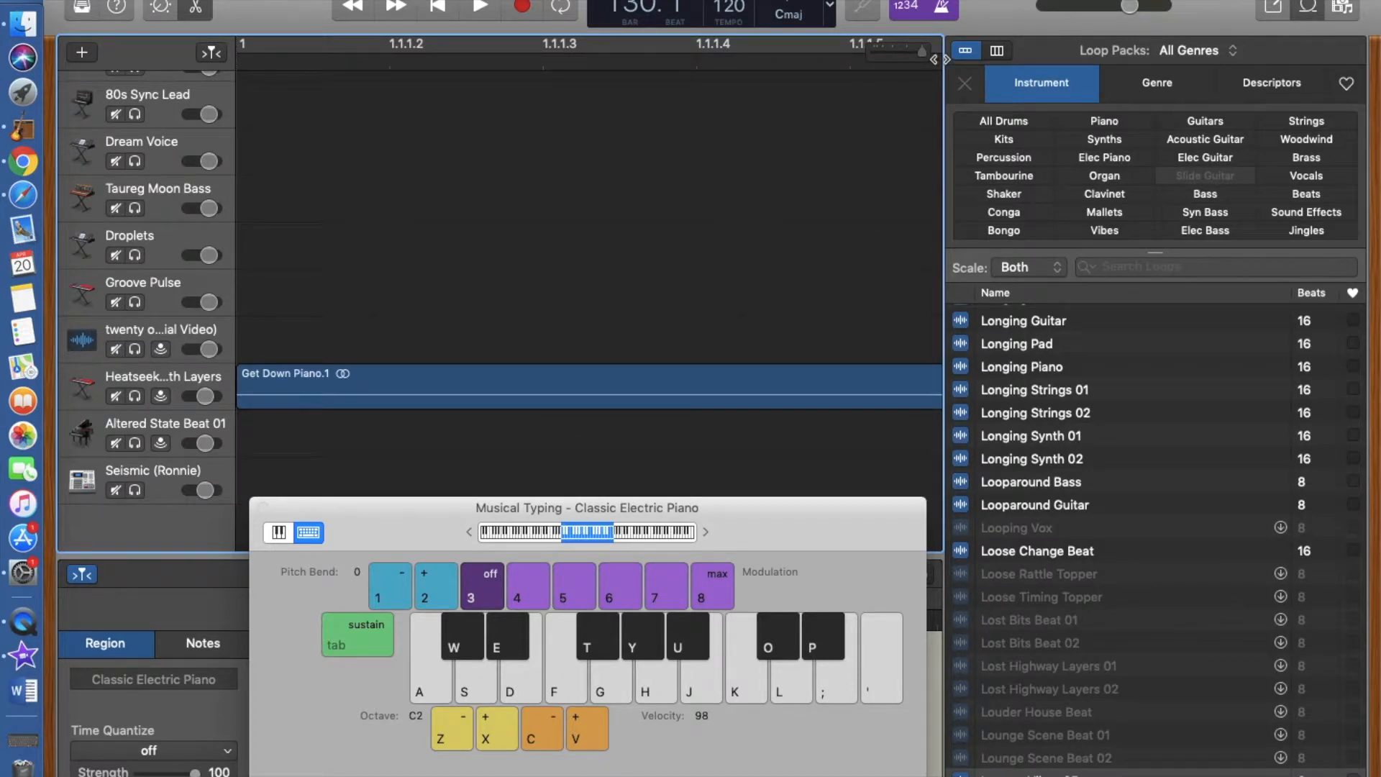
left_click_drag(937, 57, 854, 64)
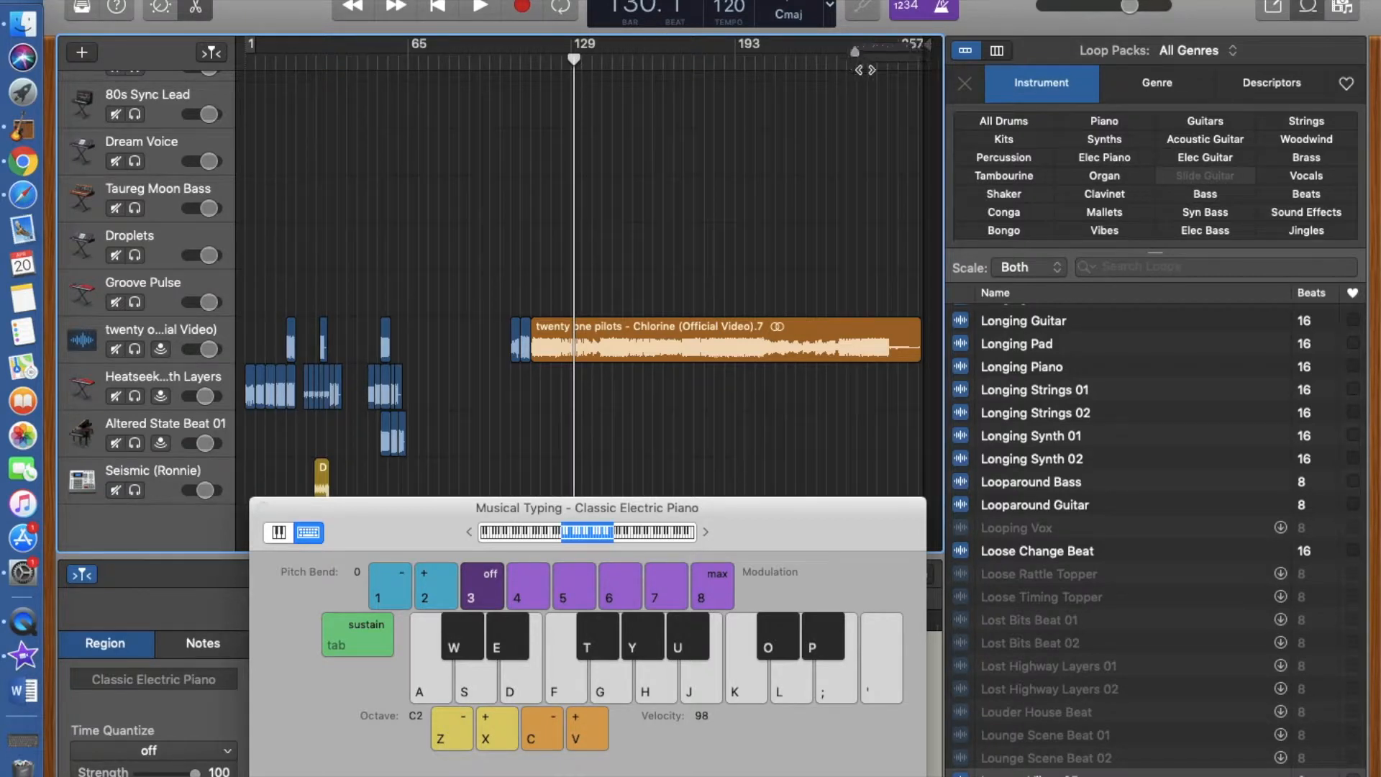
mouse_move(659, 335)
left_mouse_down()
mouse_move(629, 341)
mouse_move(667, 333)
left_mouse_up()
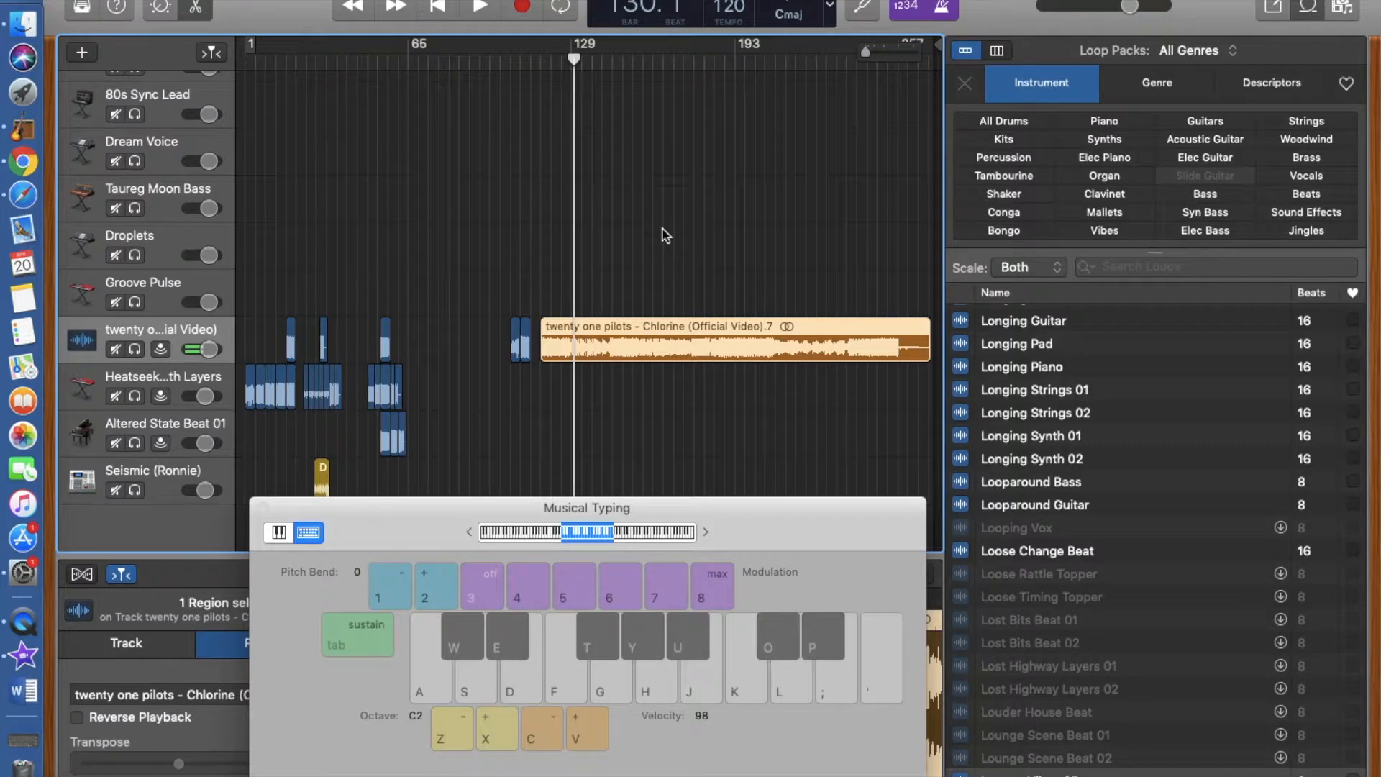
Place the playhead at bar 143 and split the Chlorine song region there
left_click_drag(573, 61, 607, 66)
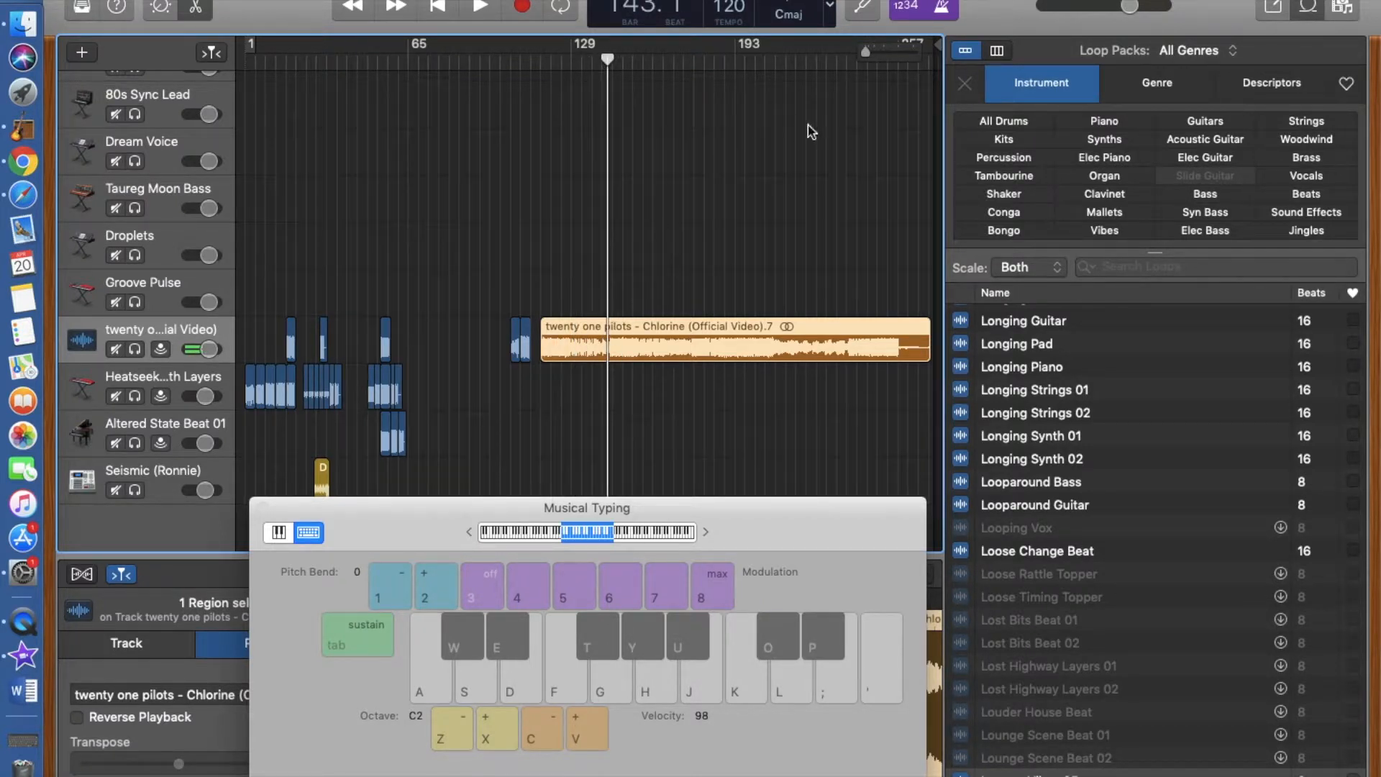
left_click_drag(867, 55, 939, 54)
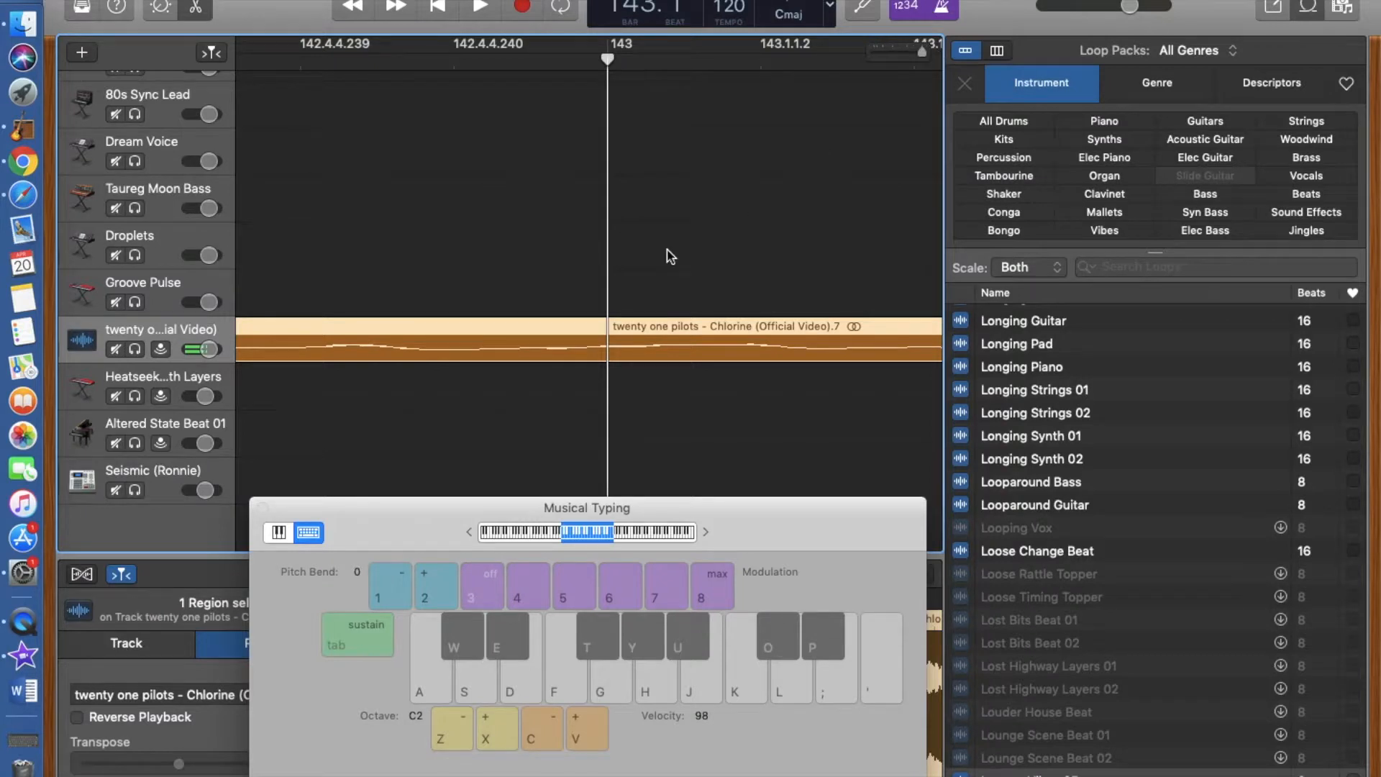
right_click(609, 362)
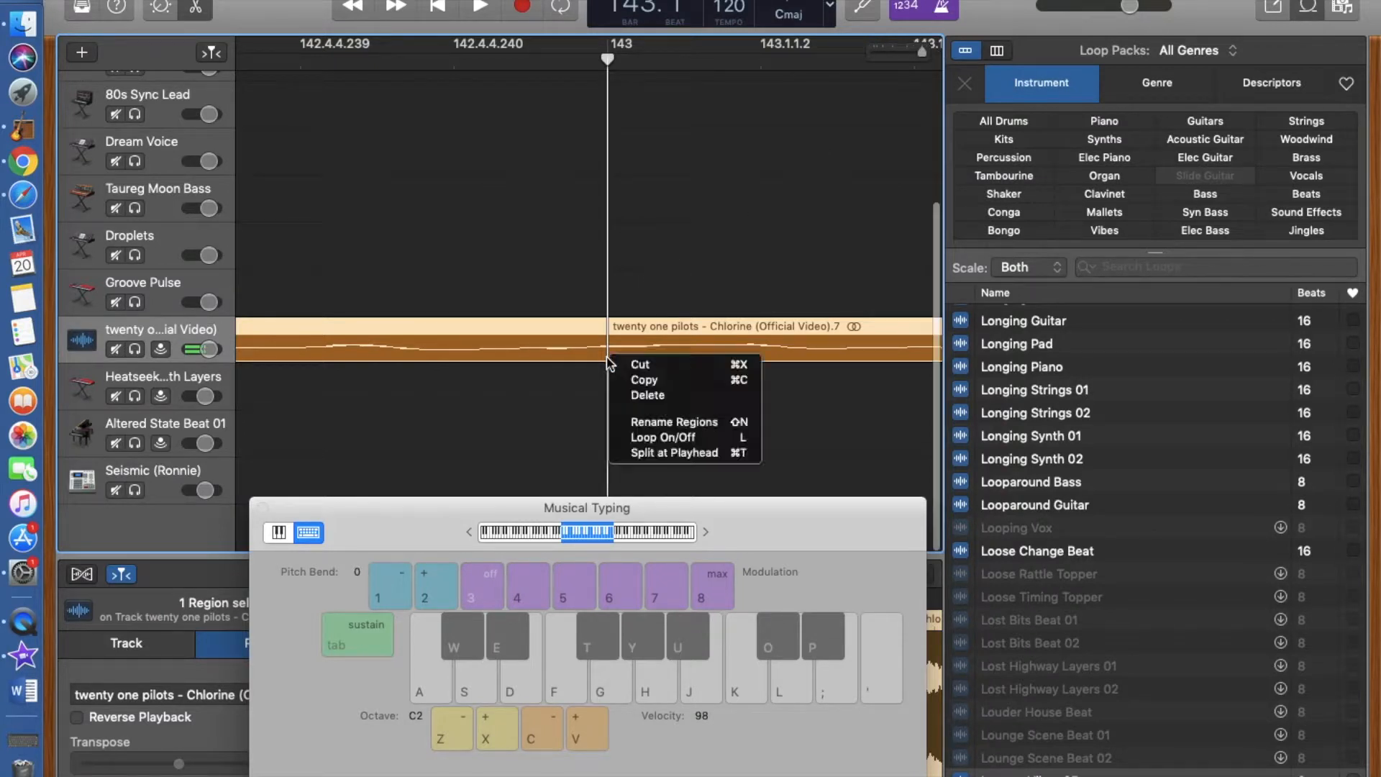
left_click(692, 452)
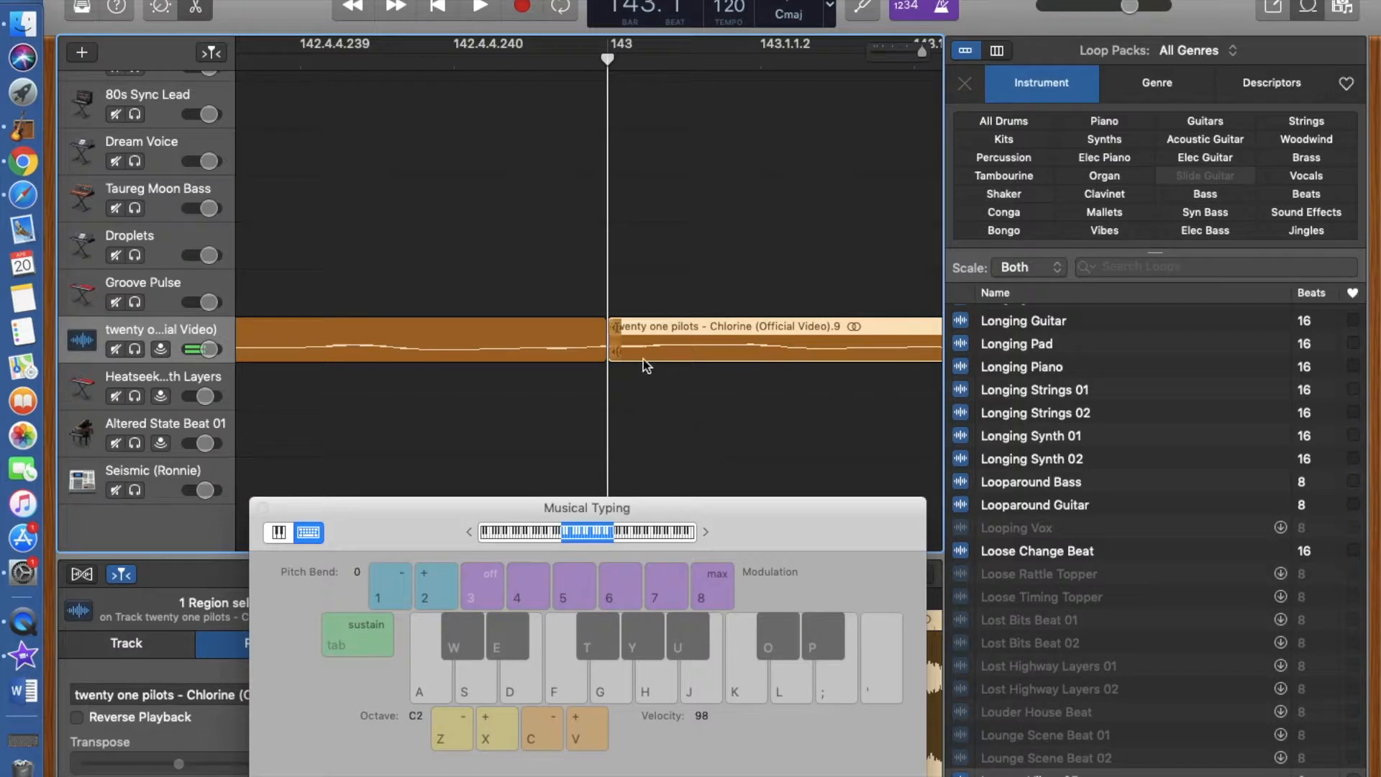
Split the Chlorine region again just after bar 143 and shift the later part back to the first split
left_click_drag(607, 60, 621, 61)
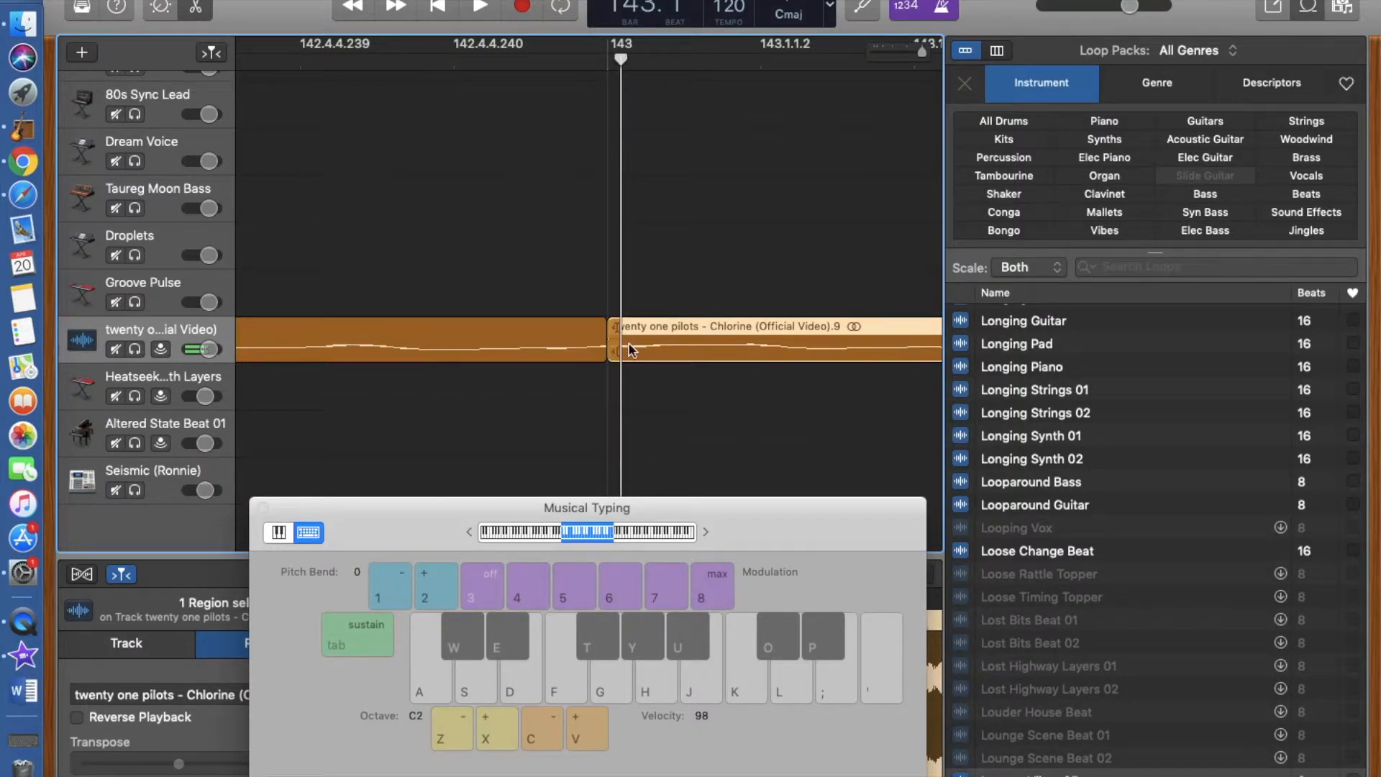
right_click(622, 373)
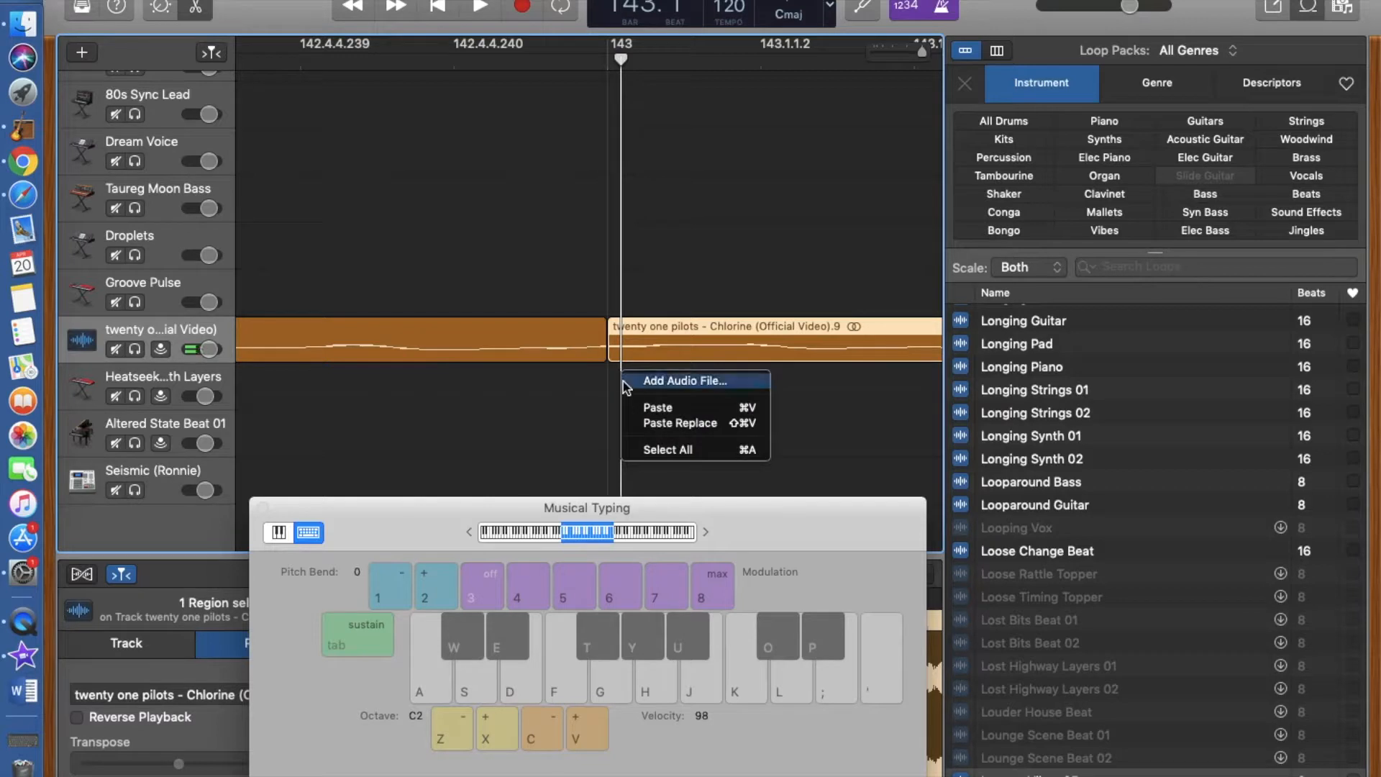
left_click(618, 336)
right_click(621, 335)
left_click(645, 430)
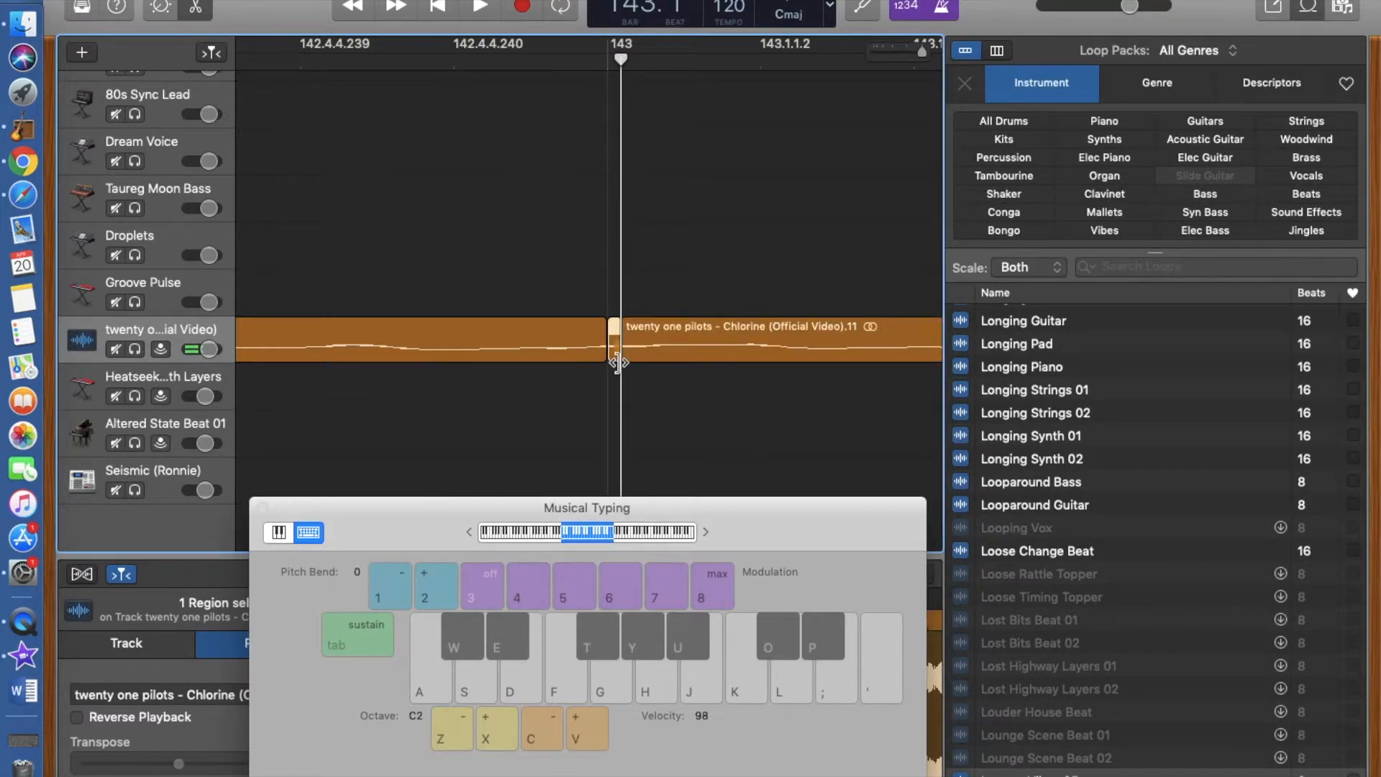
left_click(662, 328)
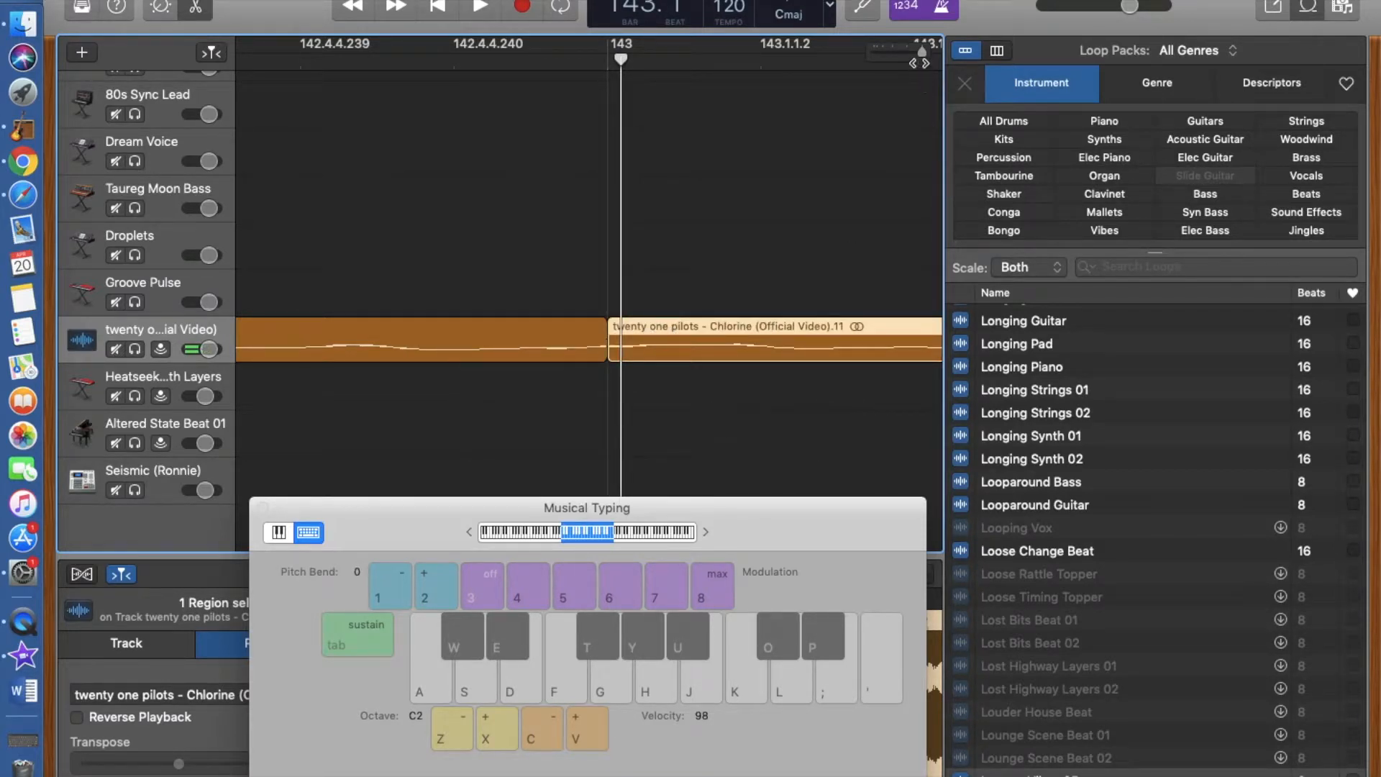
Play the Chlorine song from bar 140 across the split, raising the system volume, and stop just past it
left_click_drag(921, 52, 859, 61)
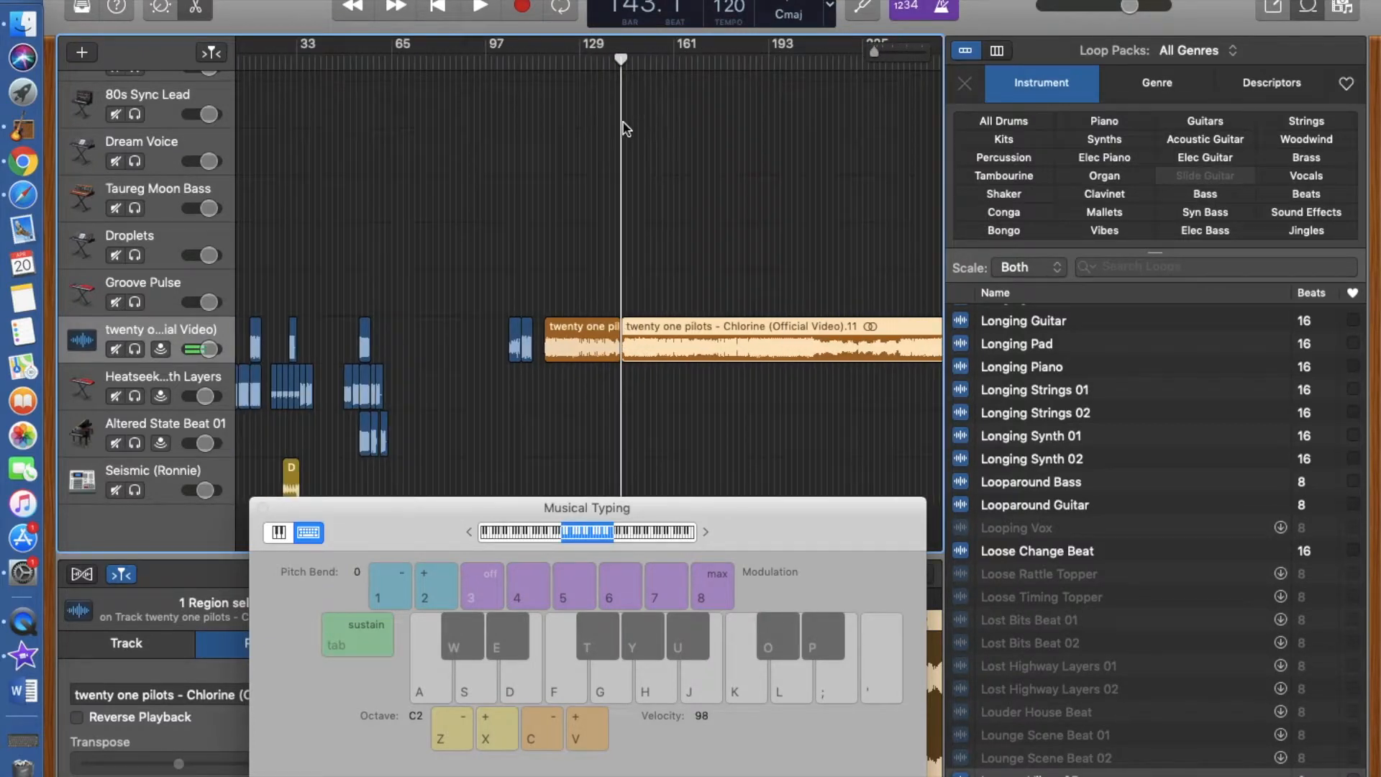
mouse_move(621, 59)
left_mouse_down()
mouse_move(580, 58)
mouse_move(612, 53)
left_mouse_up()
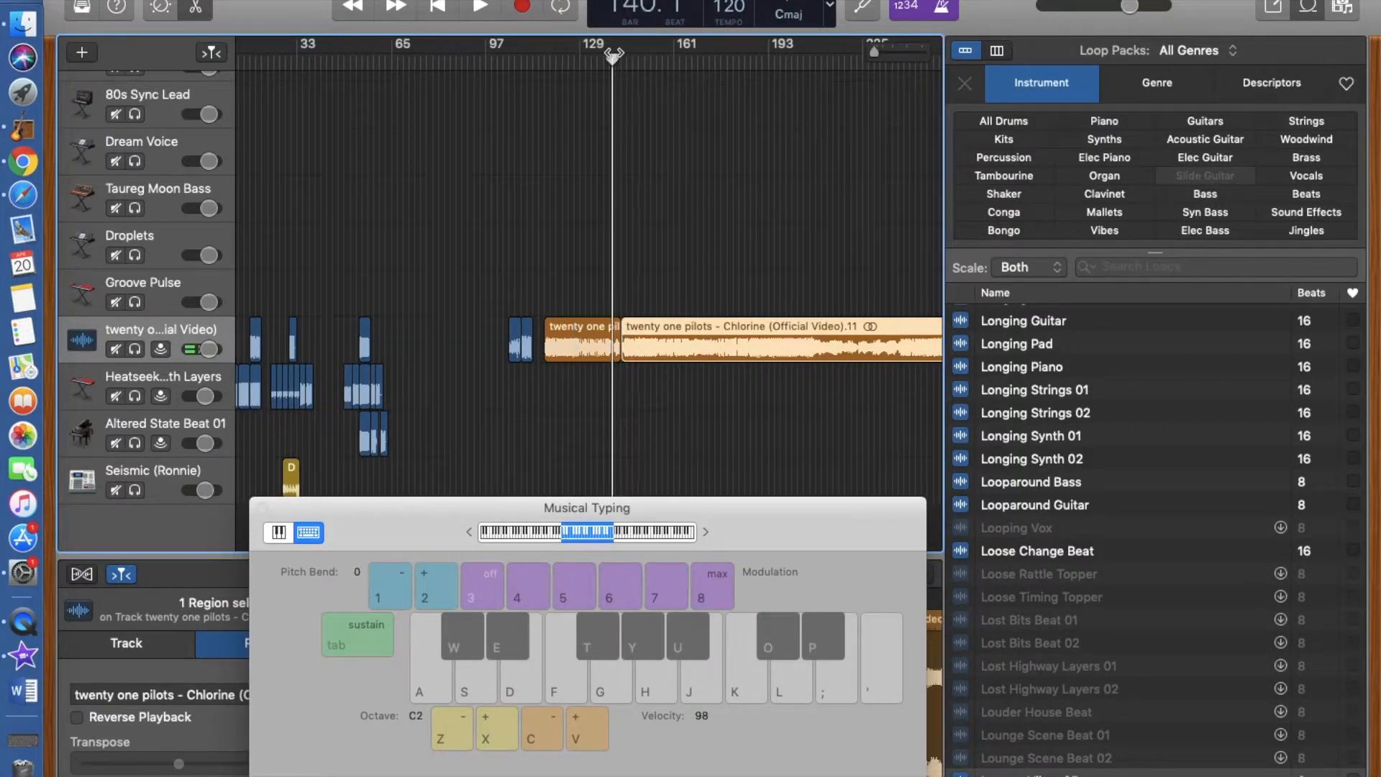
key("space")
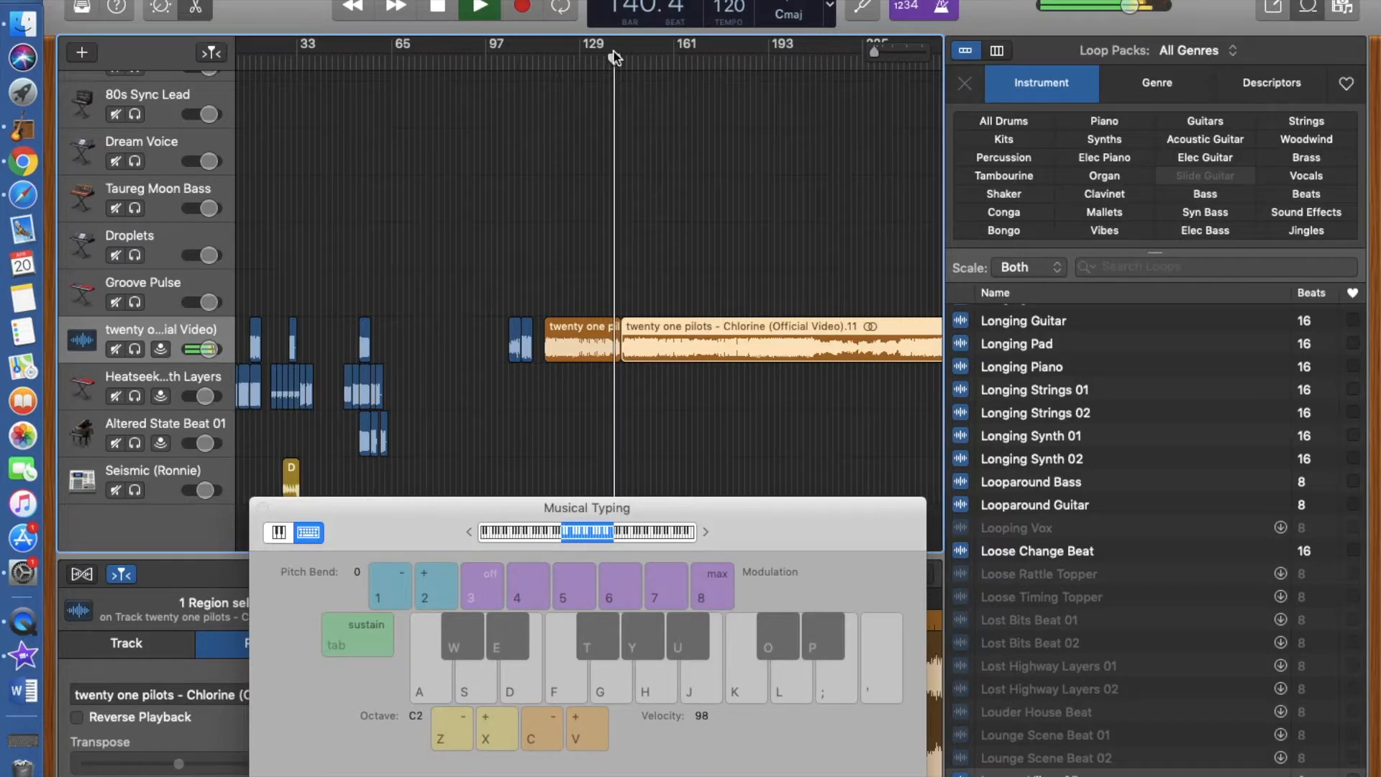
key("XF86AudioRaiseVolume")
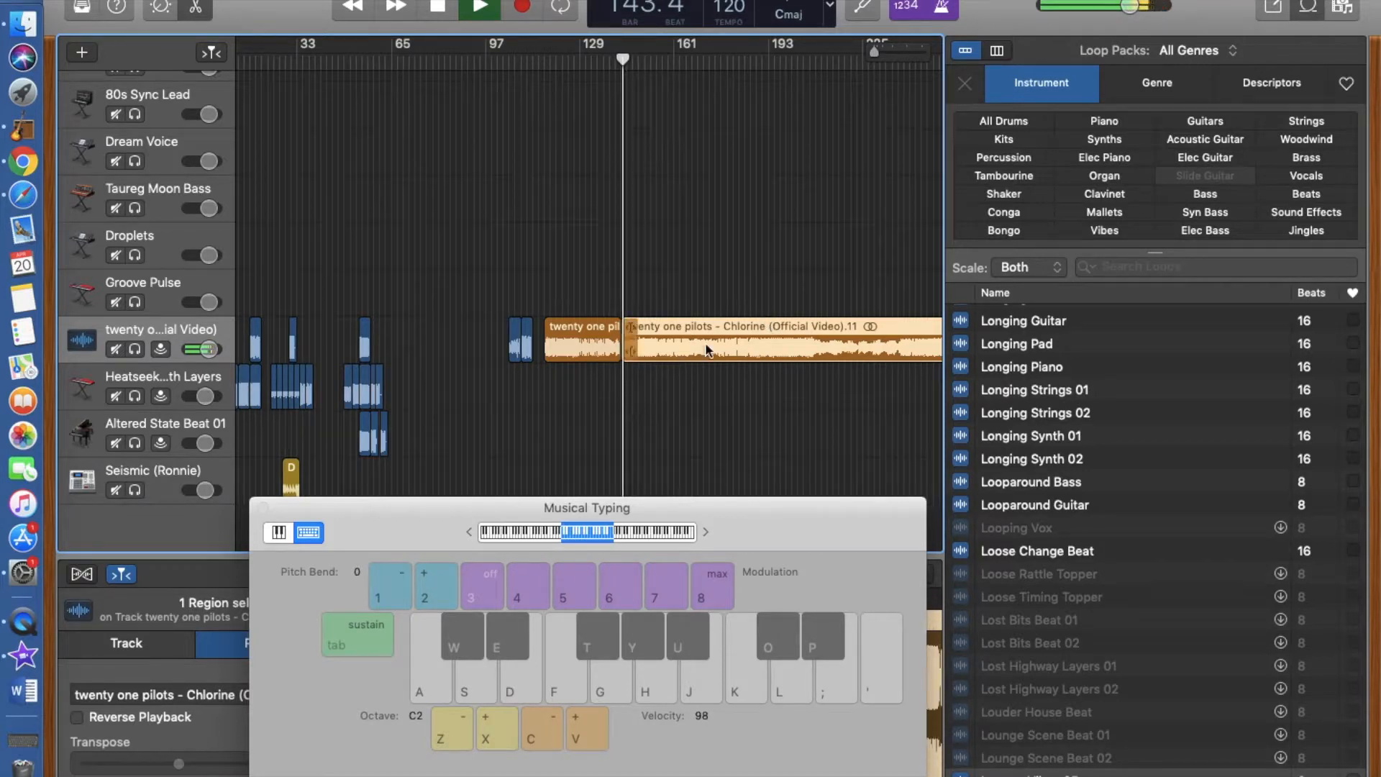
key("space")
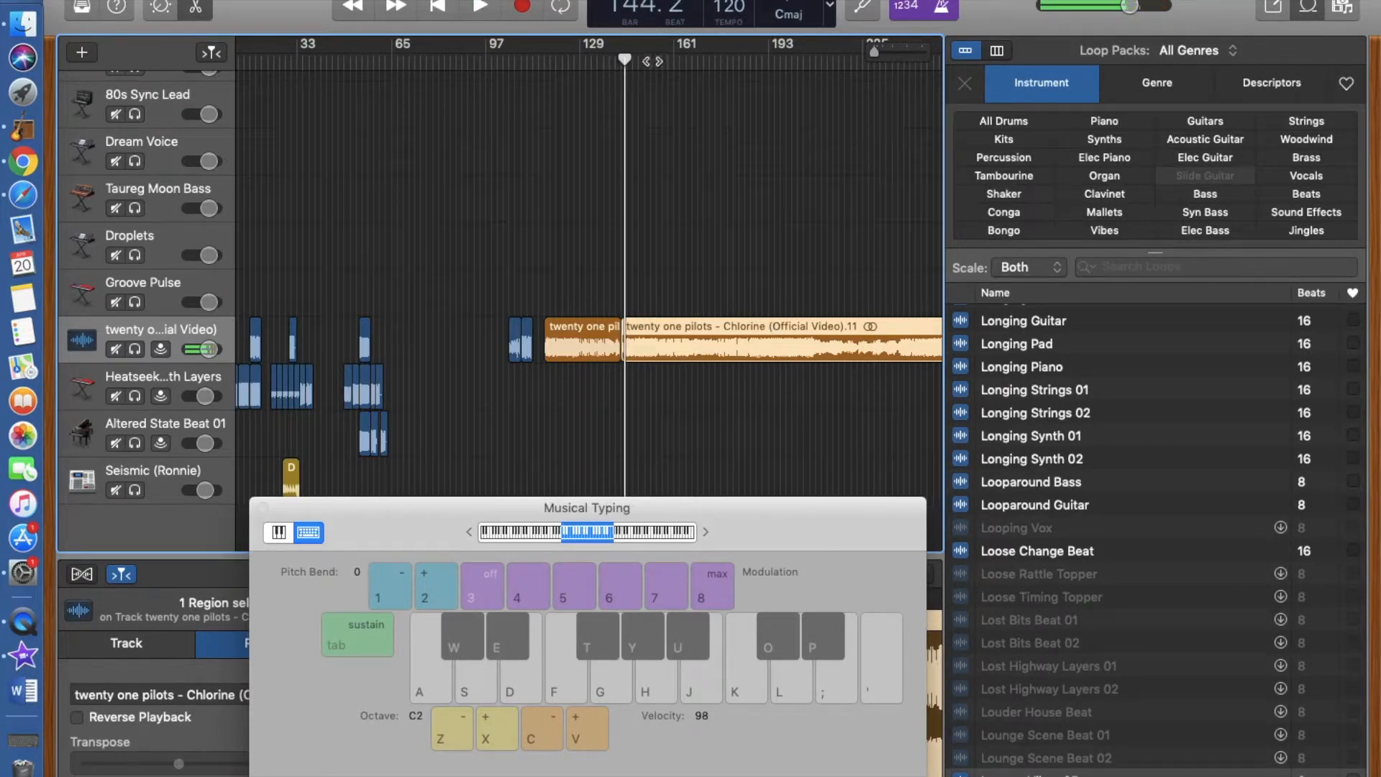
Move the playhead back to bar 99, into the empty stretch before the Chlorine song regions
left_click_drag(637, 61, 495, 94)
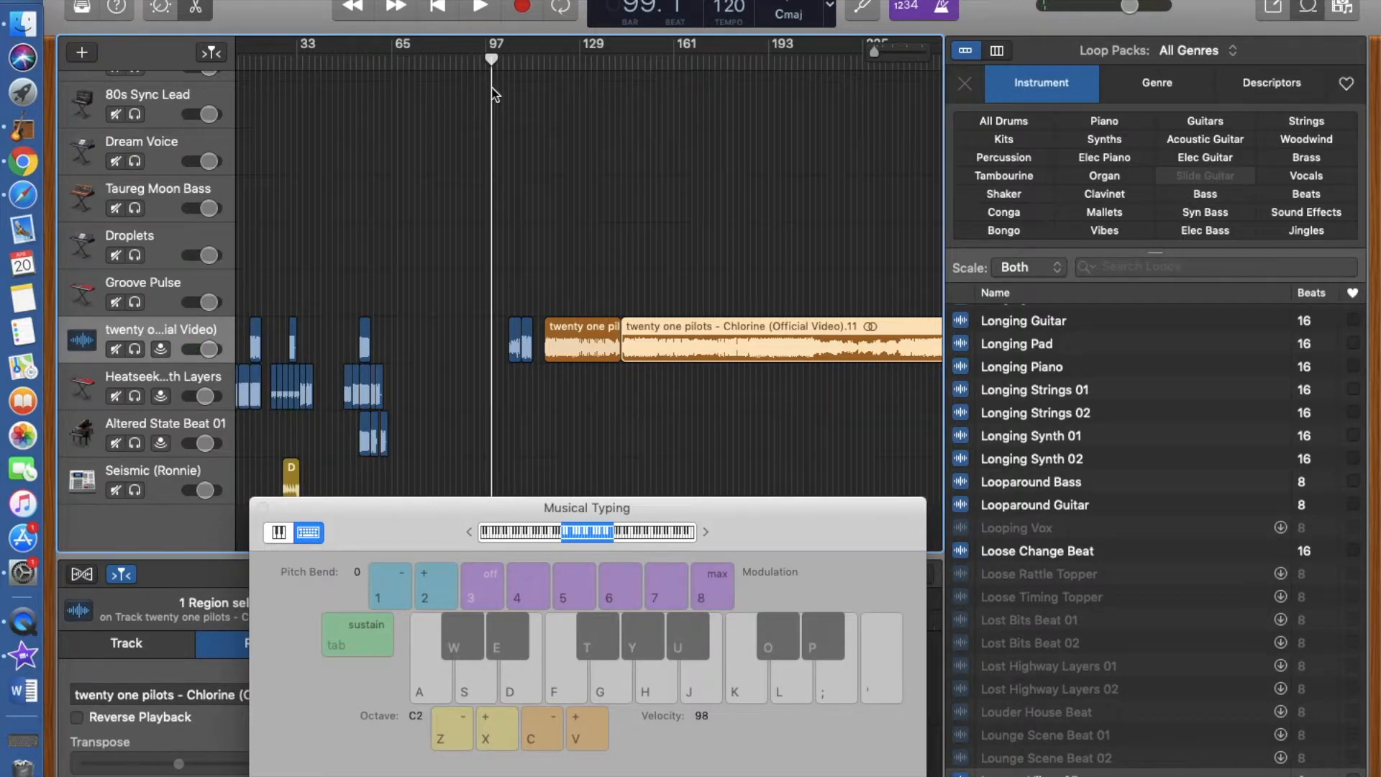
key("space")
Look through the unfiltered Apple Loops list, going back to its beginning and down to the loops starting with D
scroll(1160, 421, "down", 10)
scroll(1169, 460, "up", 15)
scroll(1172, 432, "down", 3)
scroll(1174, 430, "up", 15)
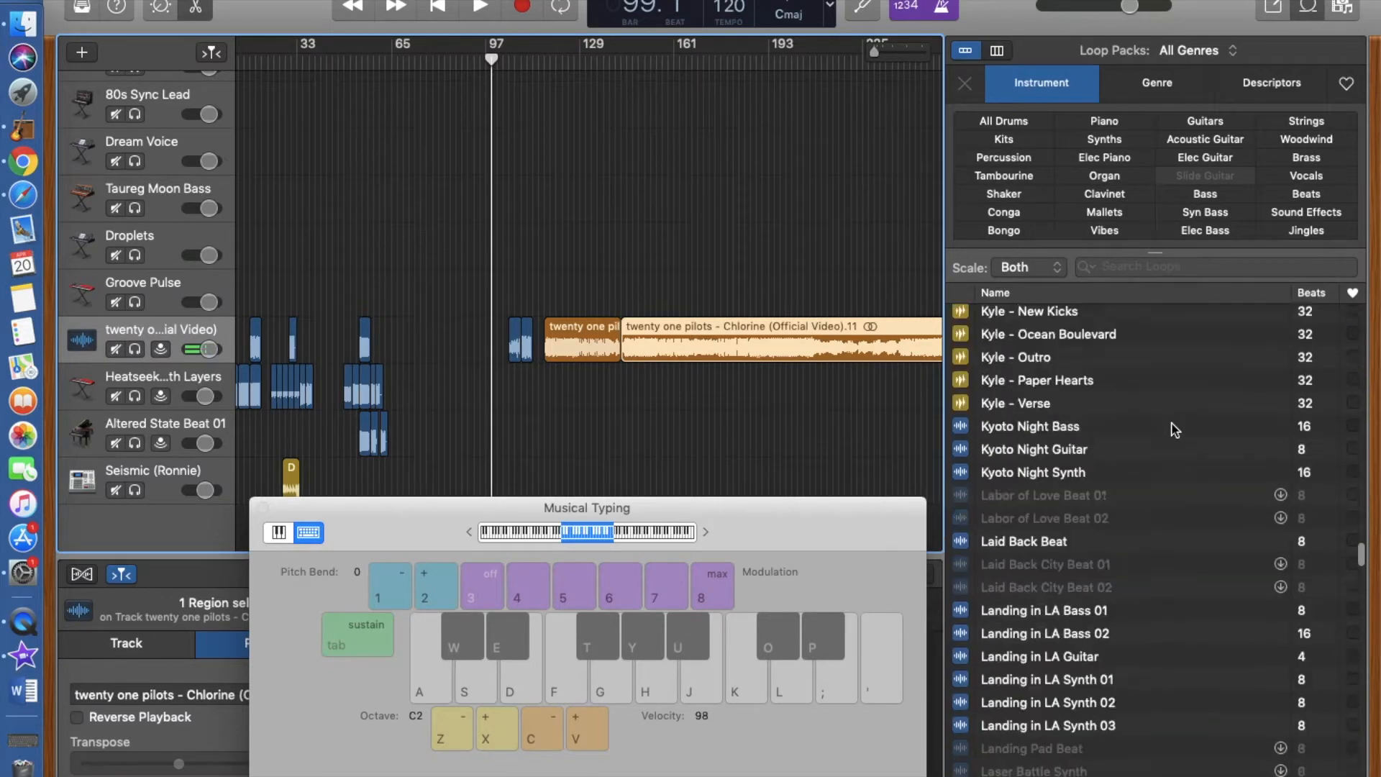
scroll(1175, 430, "up", 20)
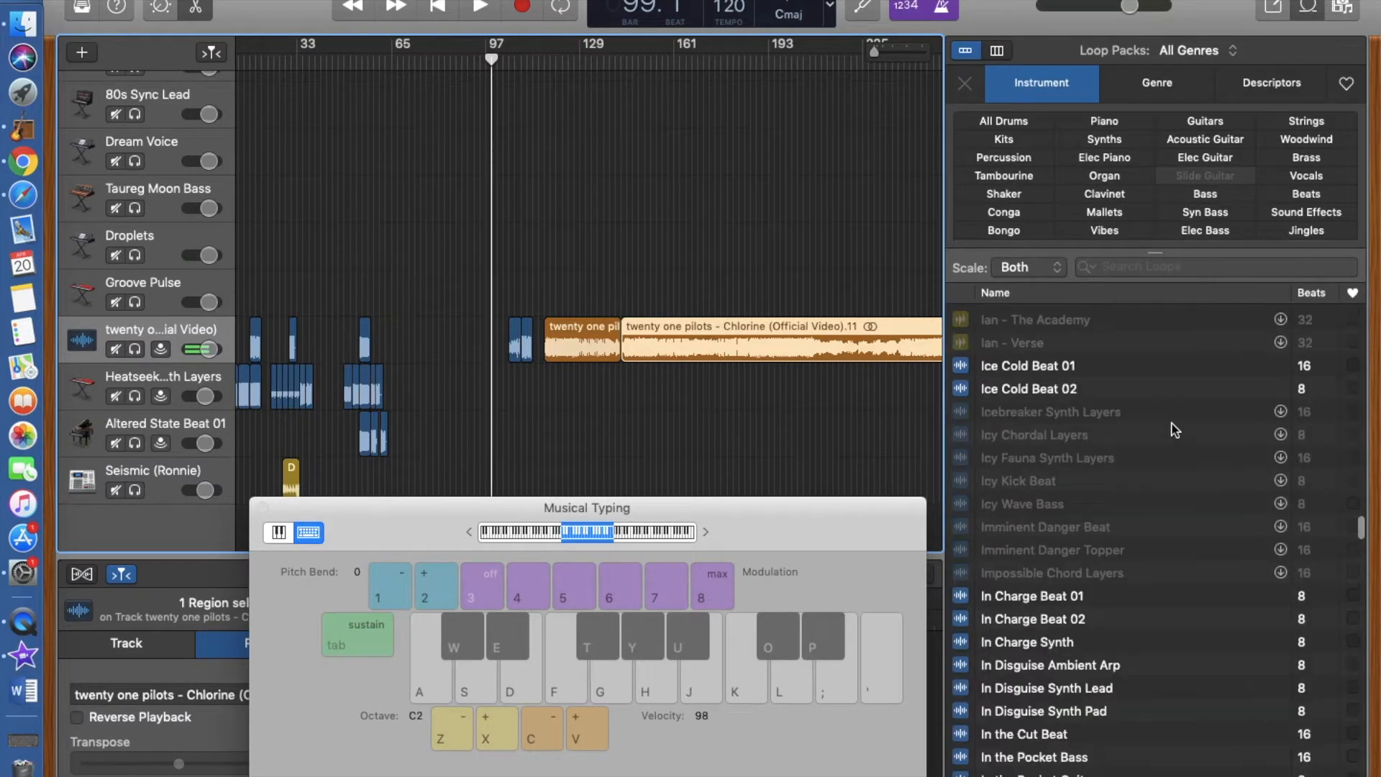
scroll(1175, 430, "up", 15)
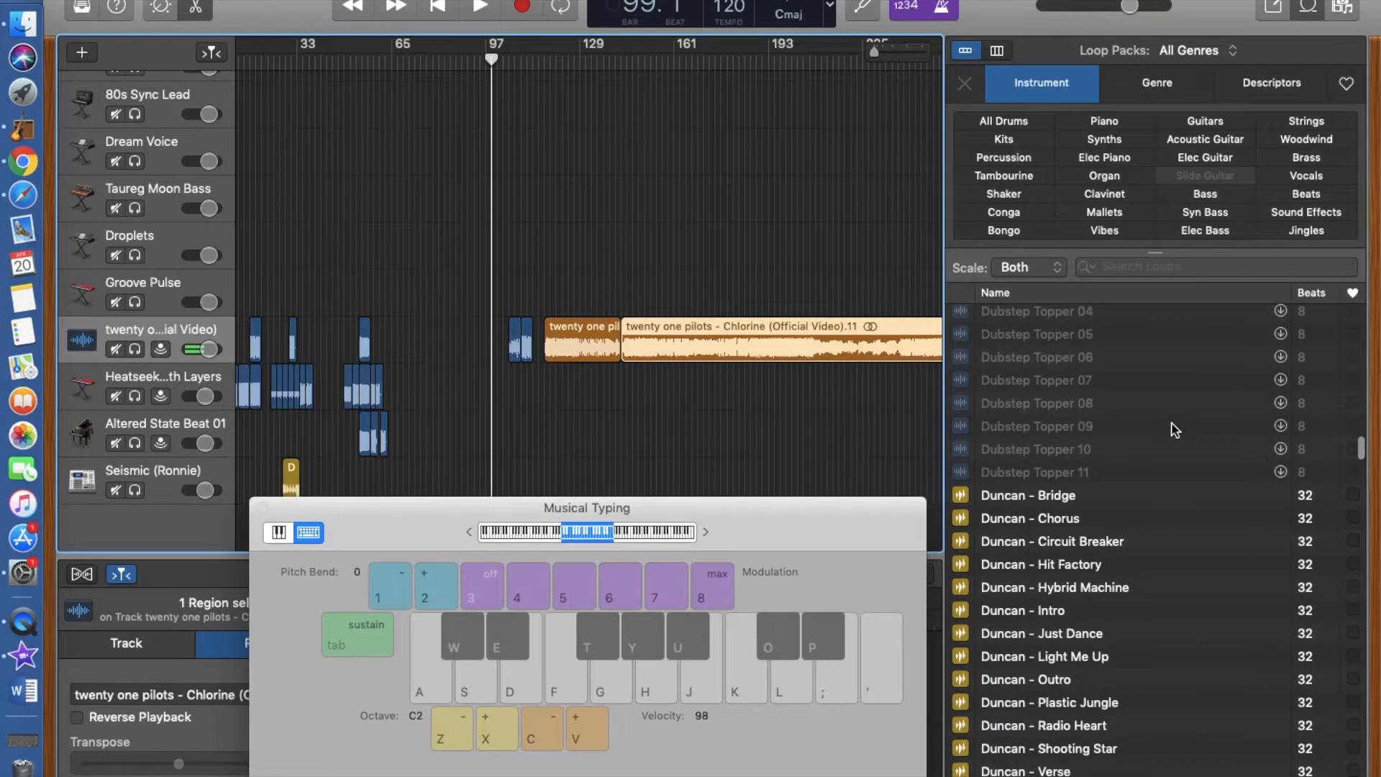
scroll(1175, 429, "up", 20)
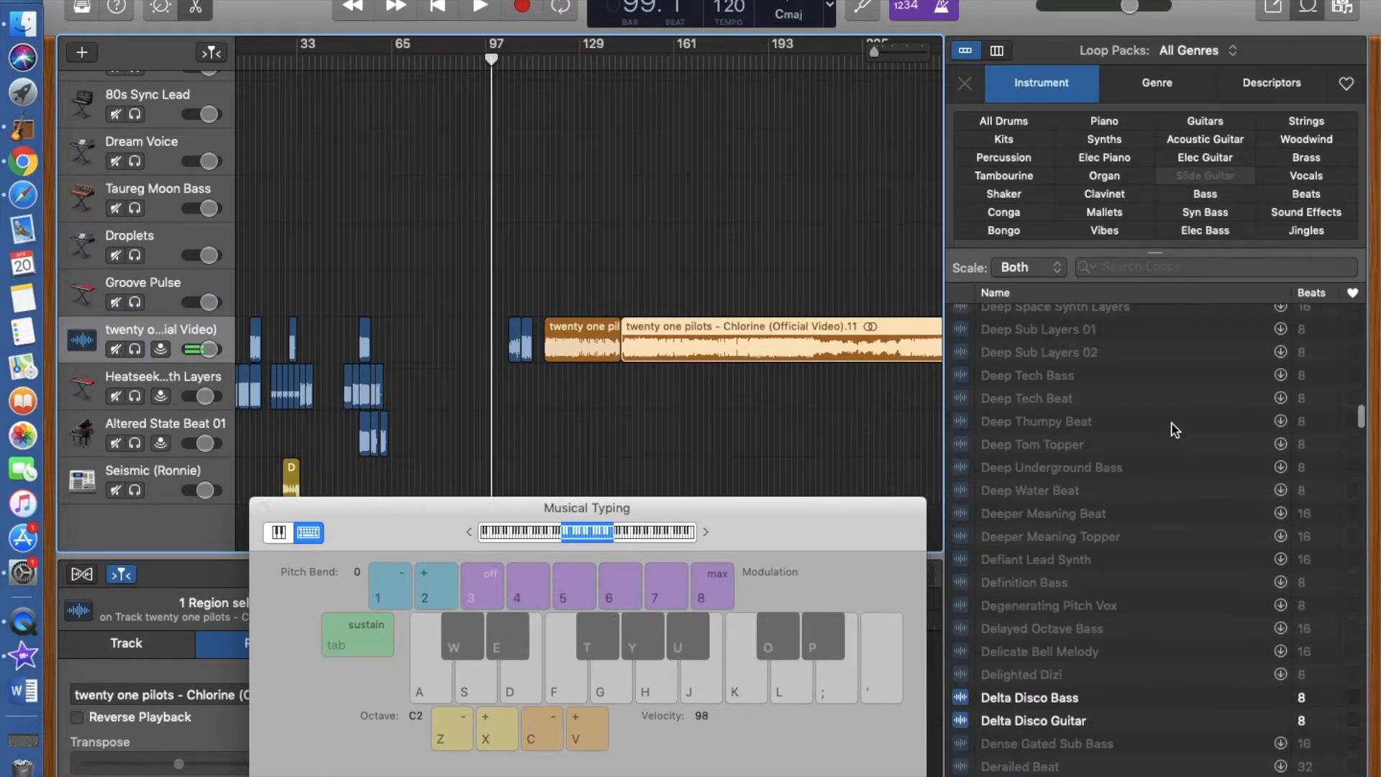
scroll(1175, 430, "up", 20)
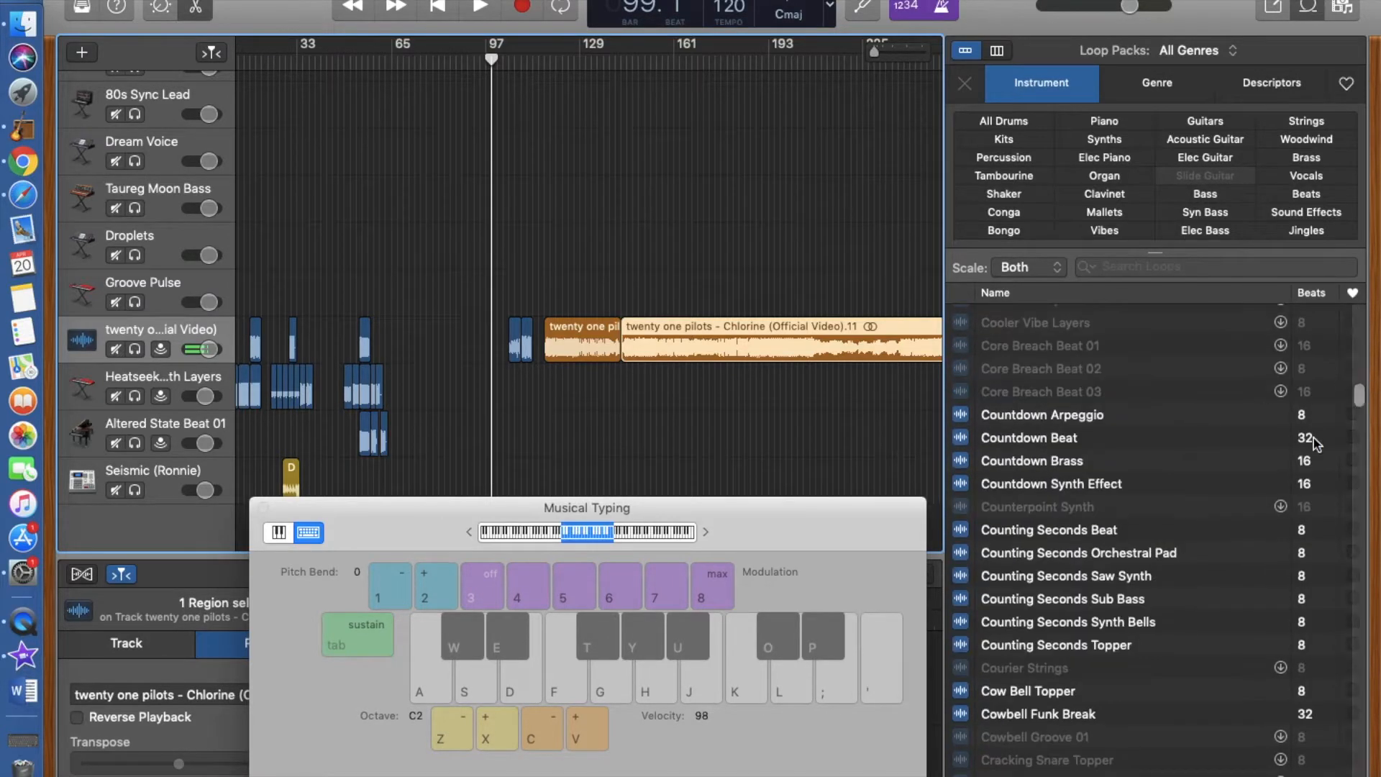
scroll(1063, 326, "up", 20)
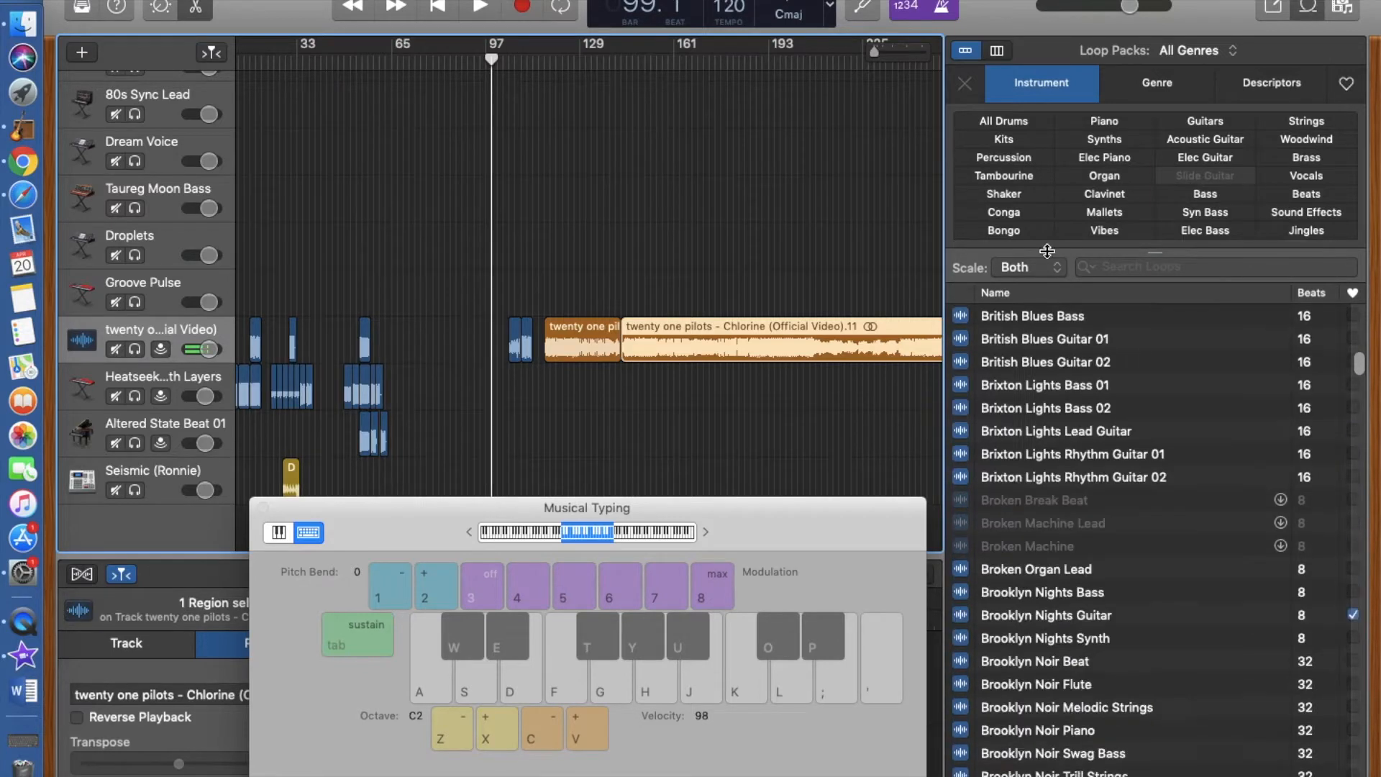
scroll(1092, 612, "up", 20)
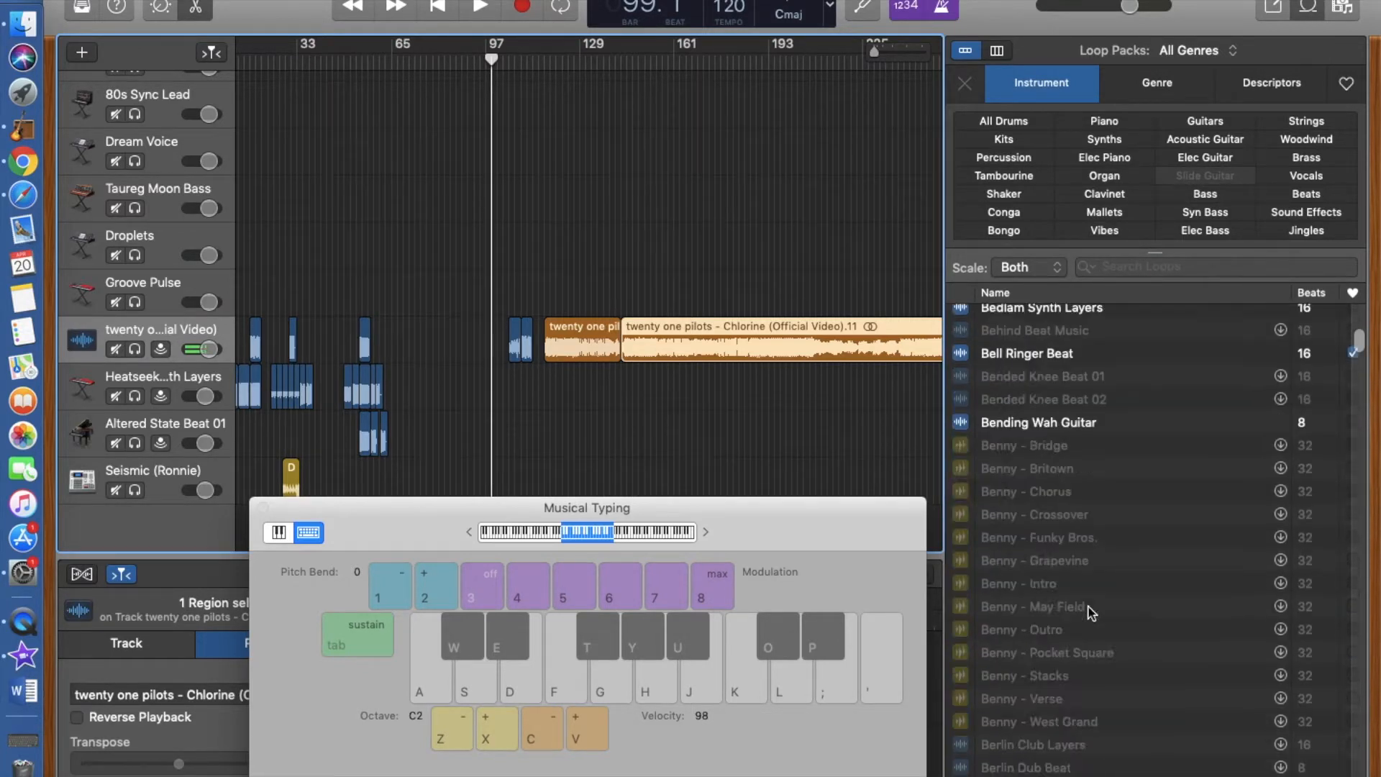
scroll(1092, 612, "up", 15)
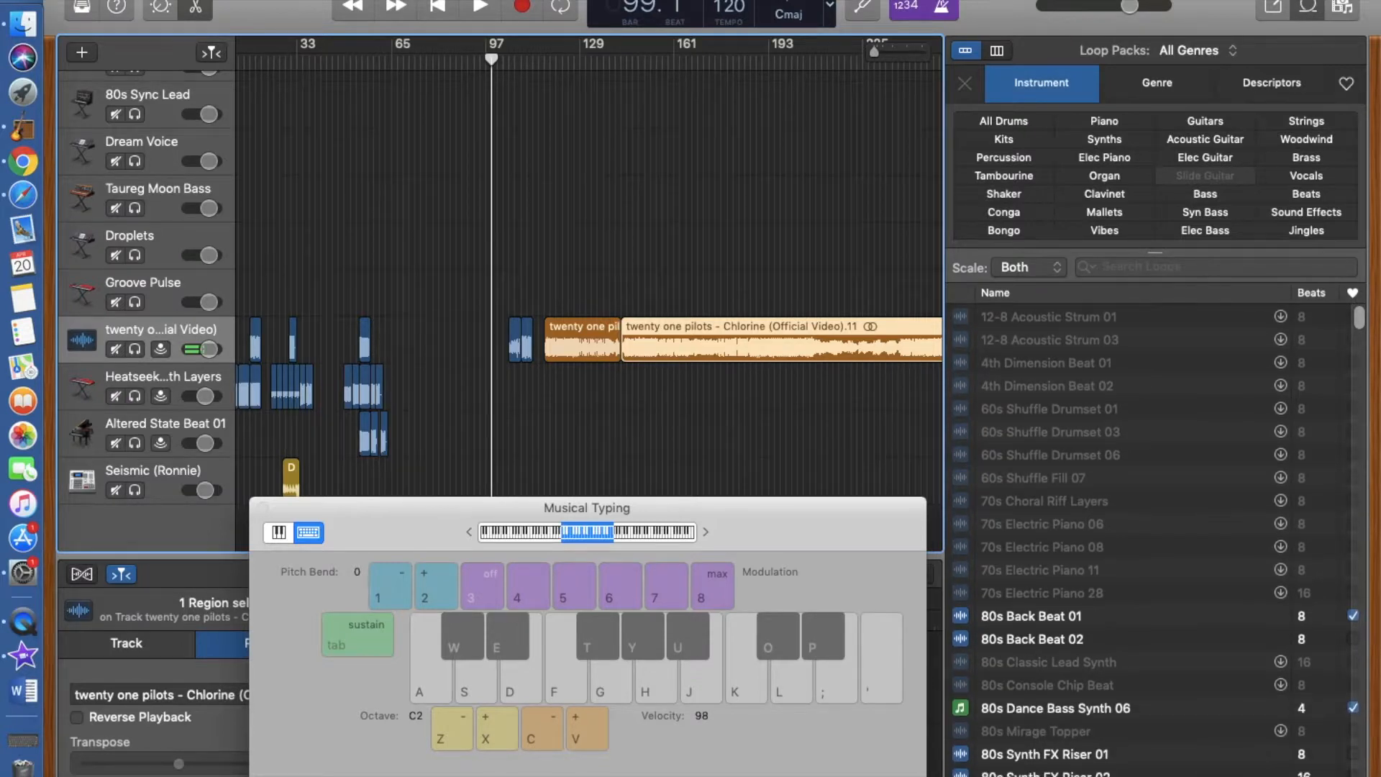
scroll(1184, 696, "down", 20)
scroll(1183, 696, "down", 20)
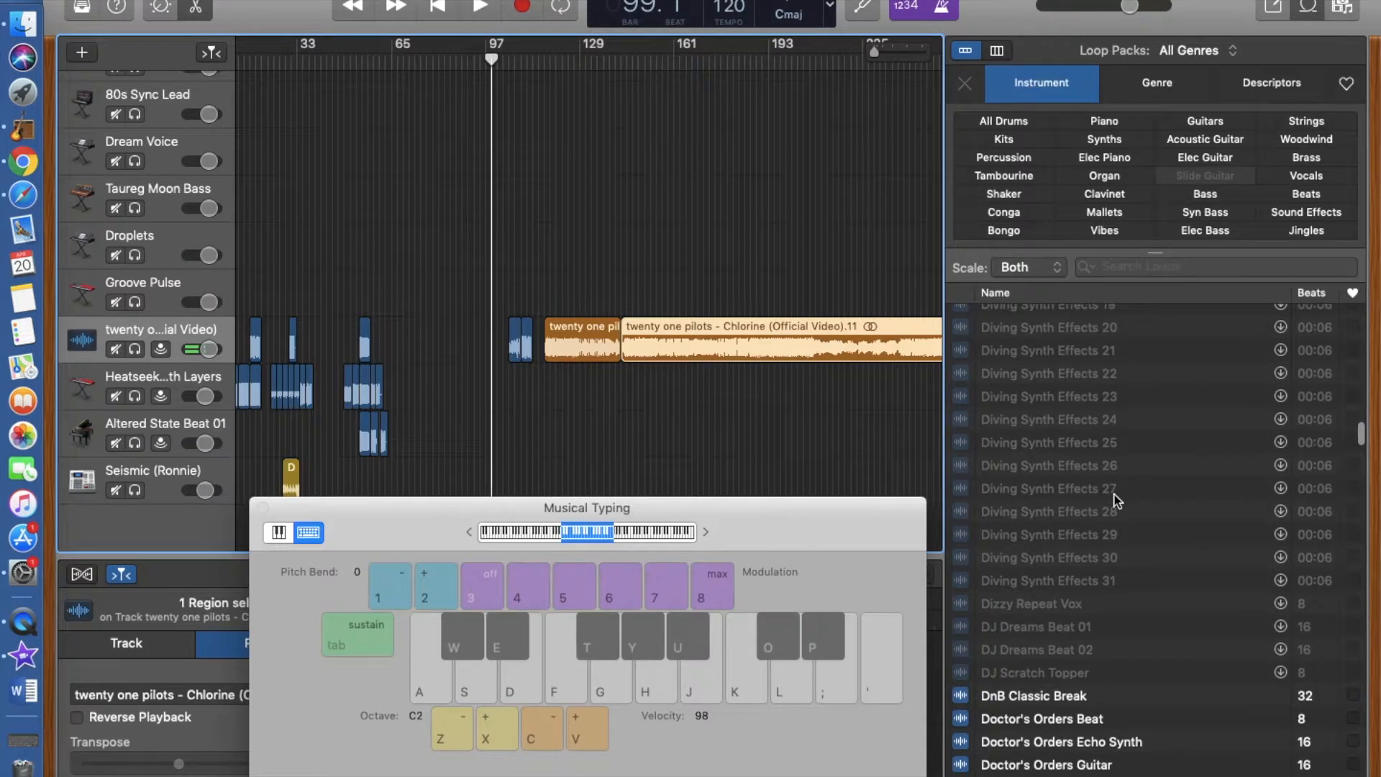
scroll(1020, 670, "down", 6)
scroll(1020, 670, "down", 10)
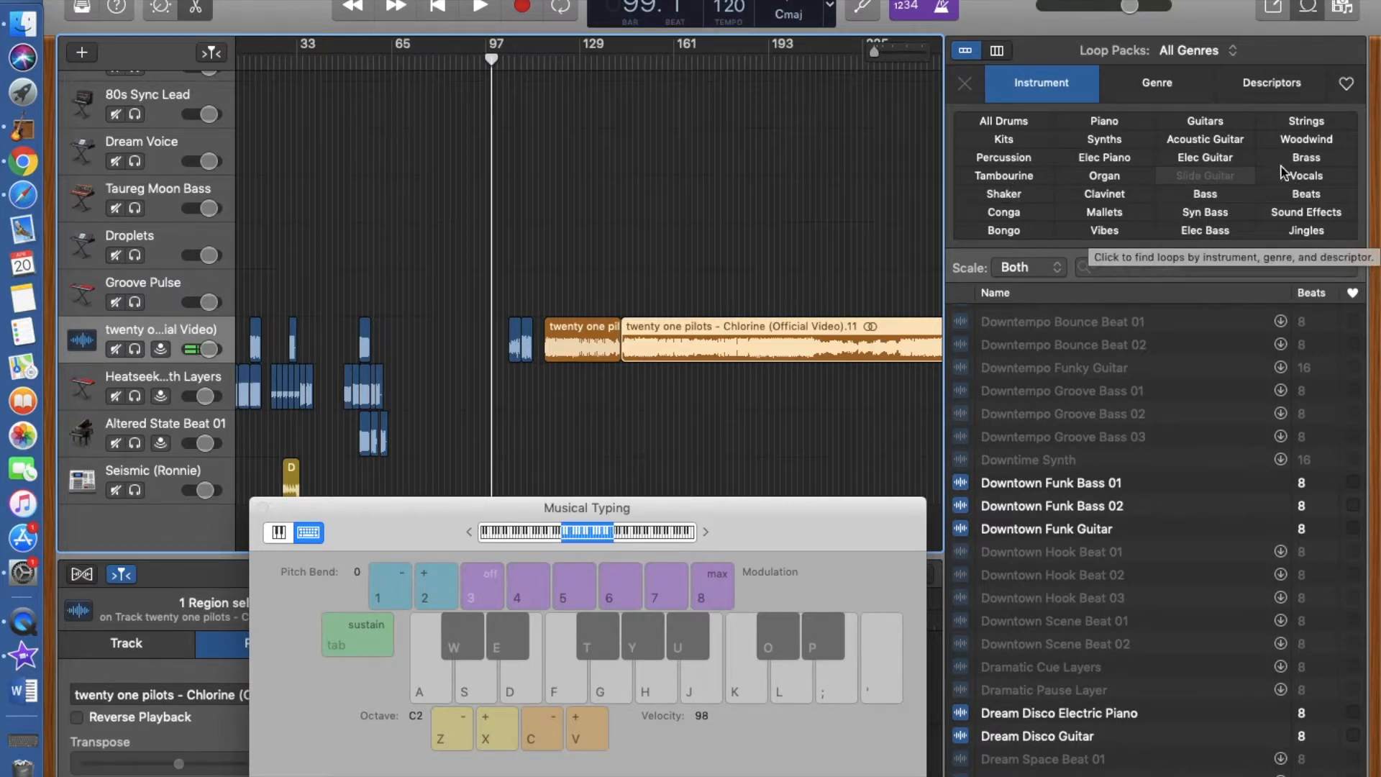
Filter the loops by Woodwind, preview Cuban Son Sax loops, Intergalactic Lead and Pop Champagne Flute, and clear the filter
left_click(1306, 139)
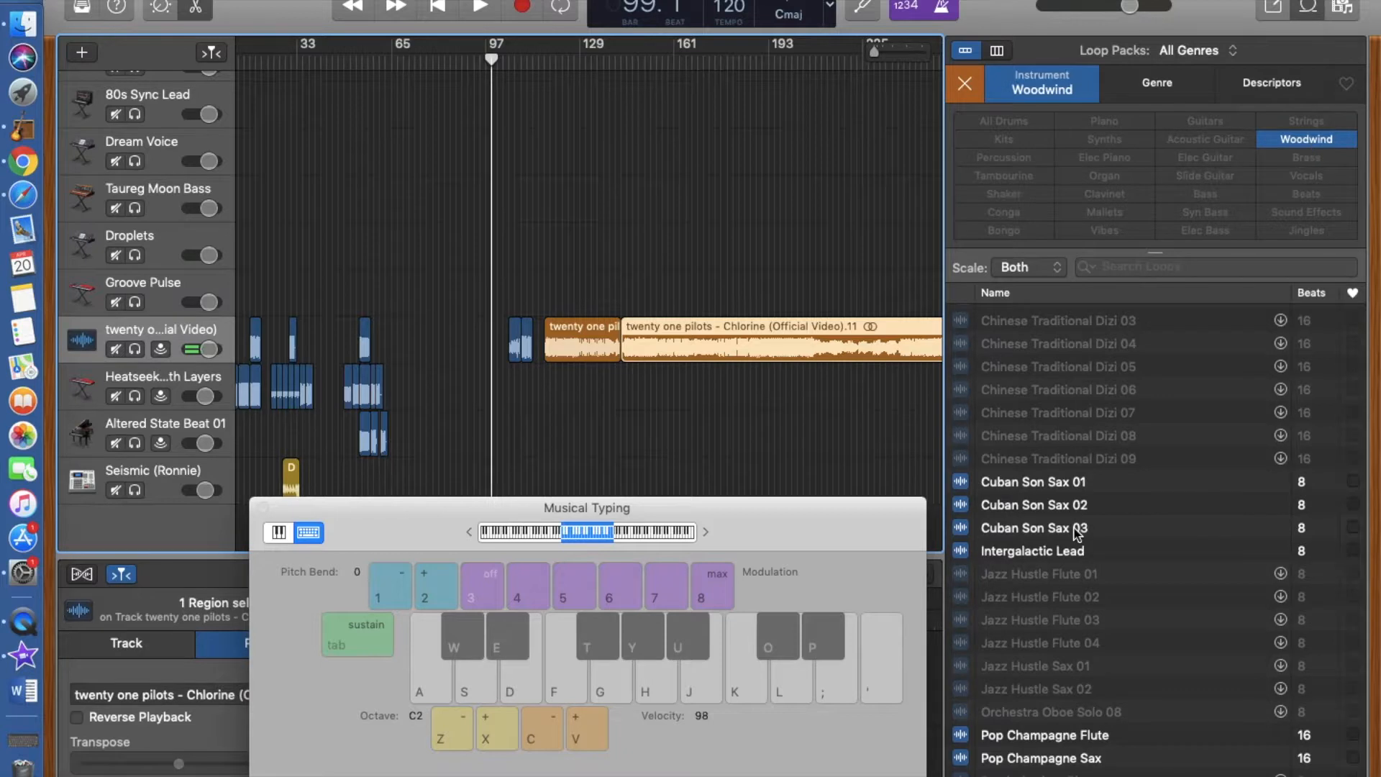
left_click(1092, 487)
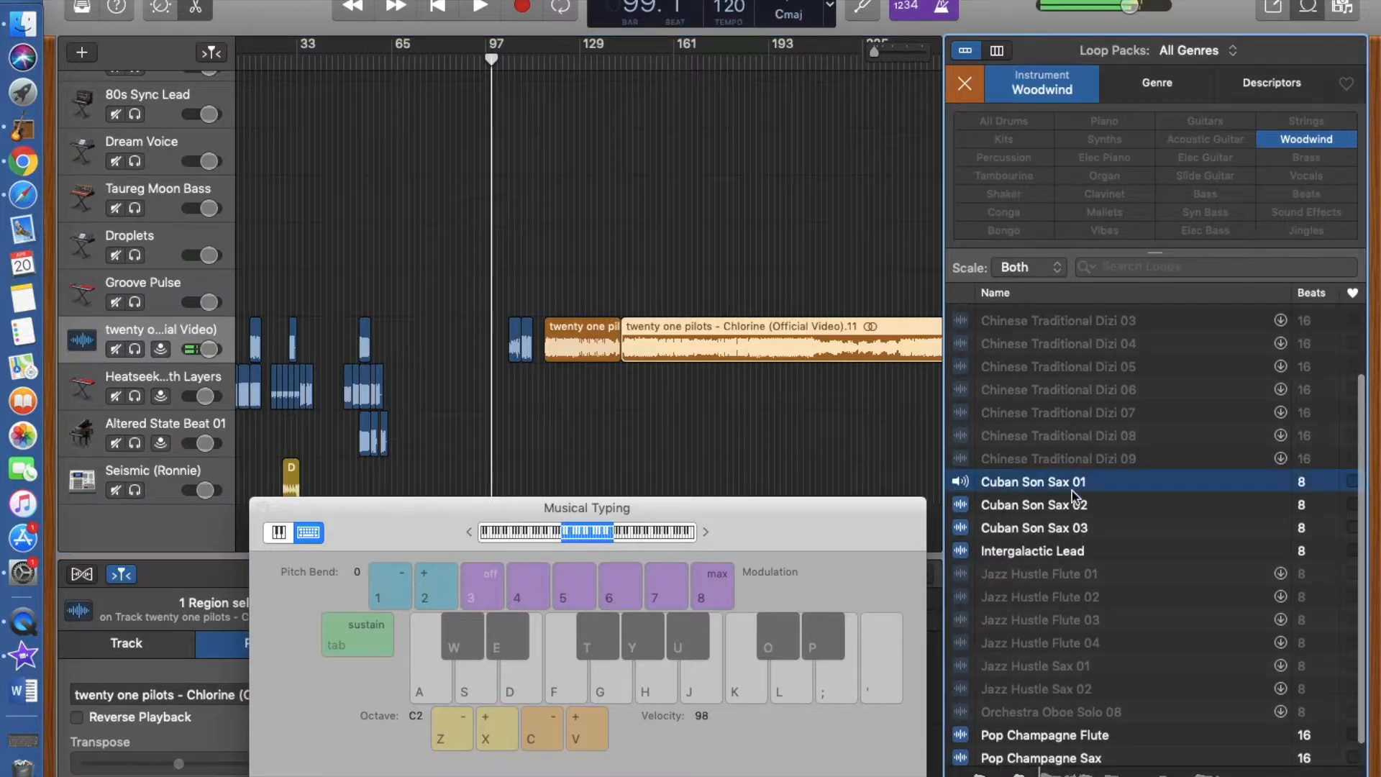
left_click(1054, 527)
left_click(1043, 503)
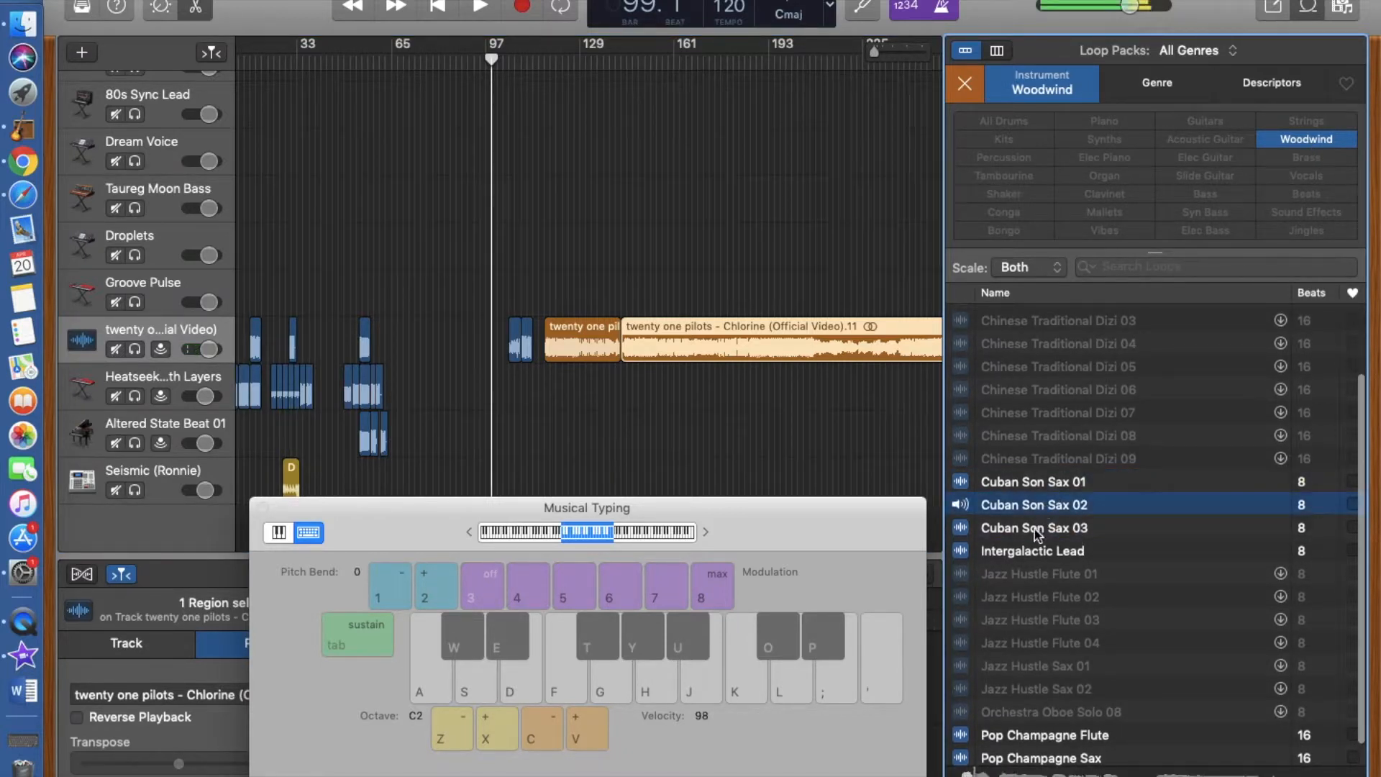
left_click(1041, 551)
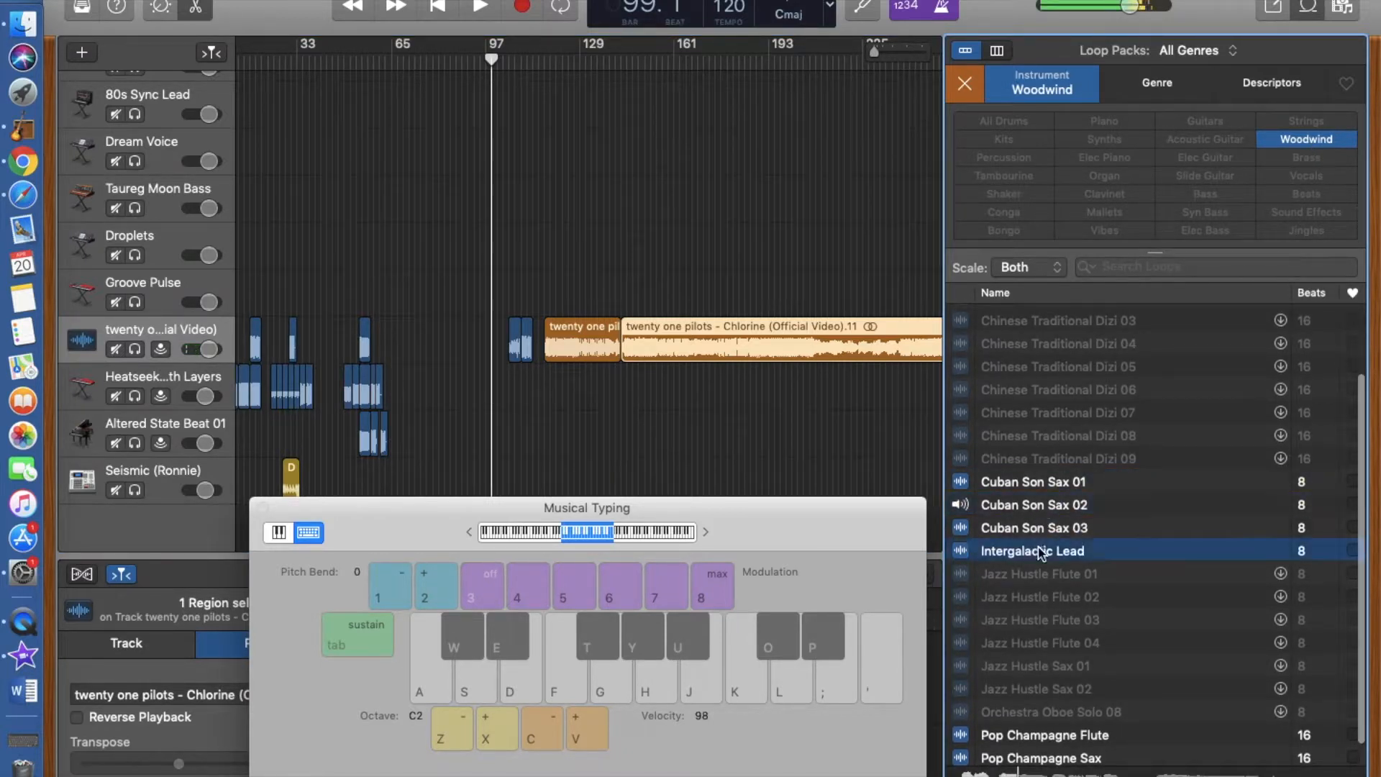
left_click(1018, 735)
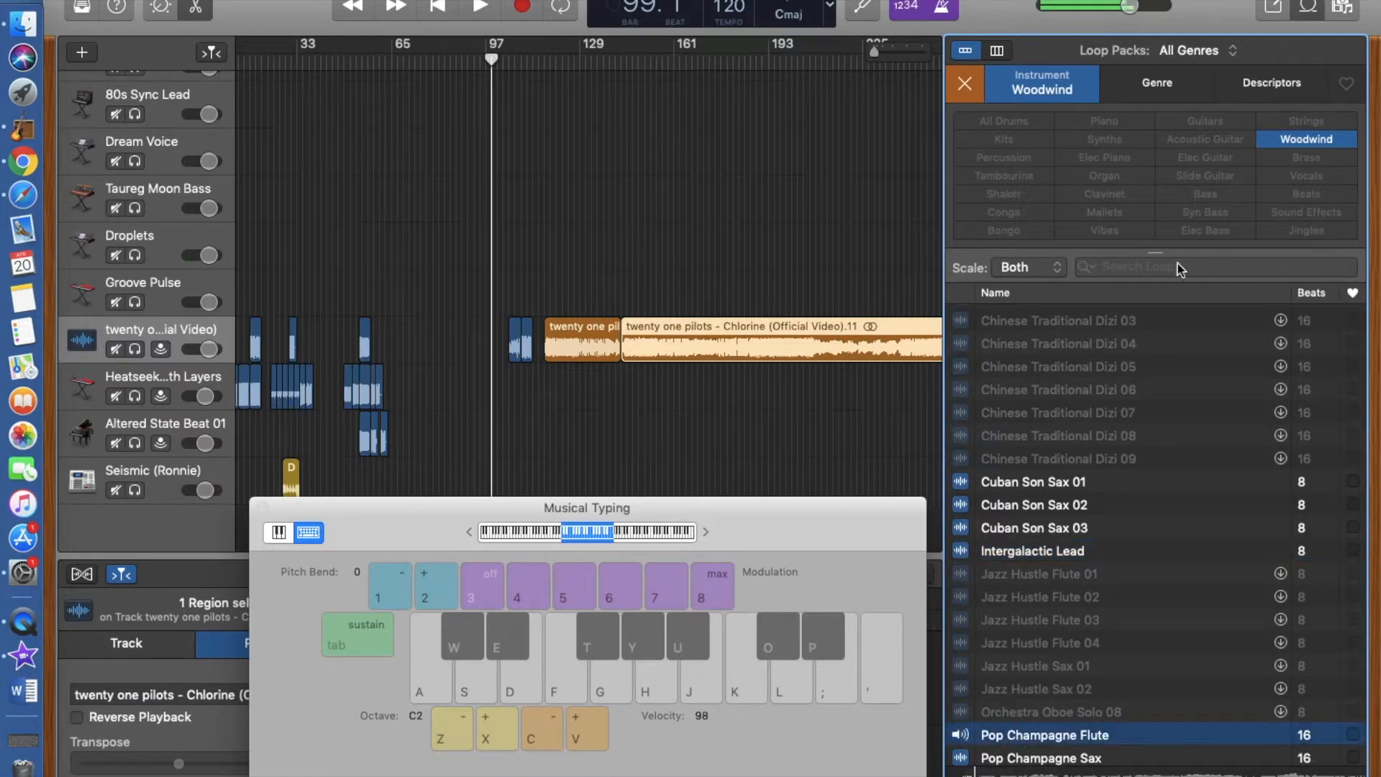
left_click(1285, 144)
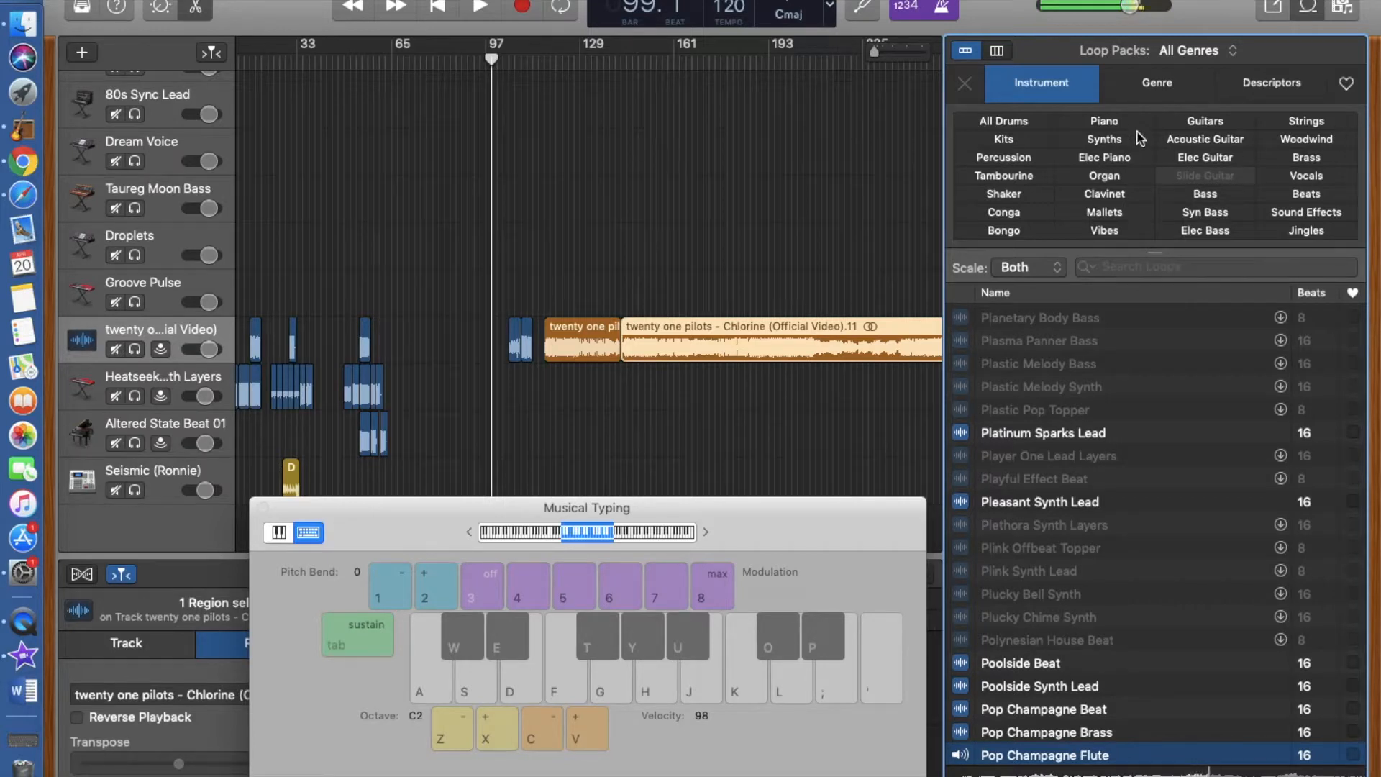
Filter the loops by Piano, preview several including Reflection Piano and Panorama Piano, and clear the filter
left_click(1106, 122)
left_click(990, 637)
left_click(1001, 619)
left_click(1005, 587)
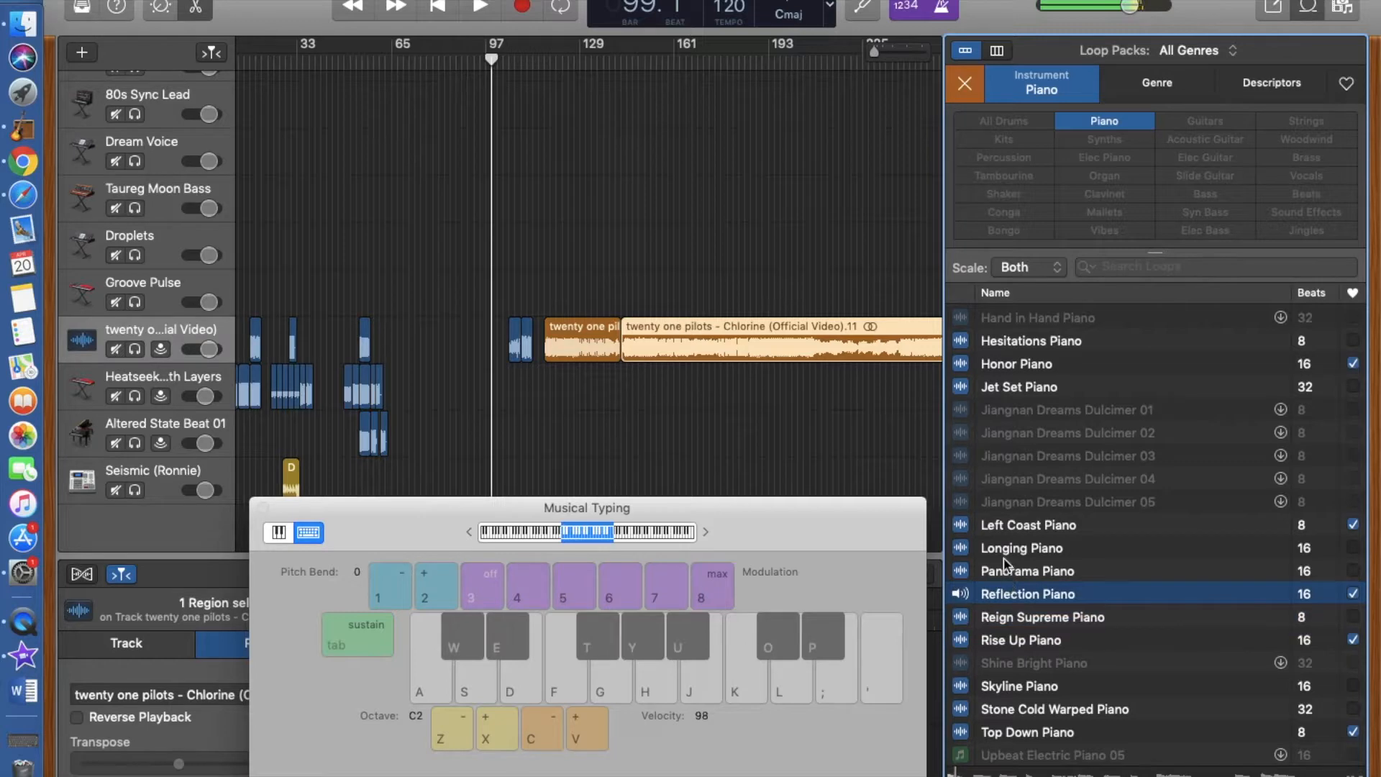
left_click(1007, 571)
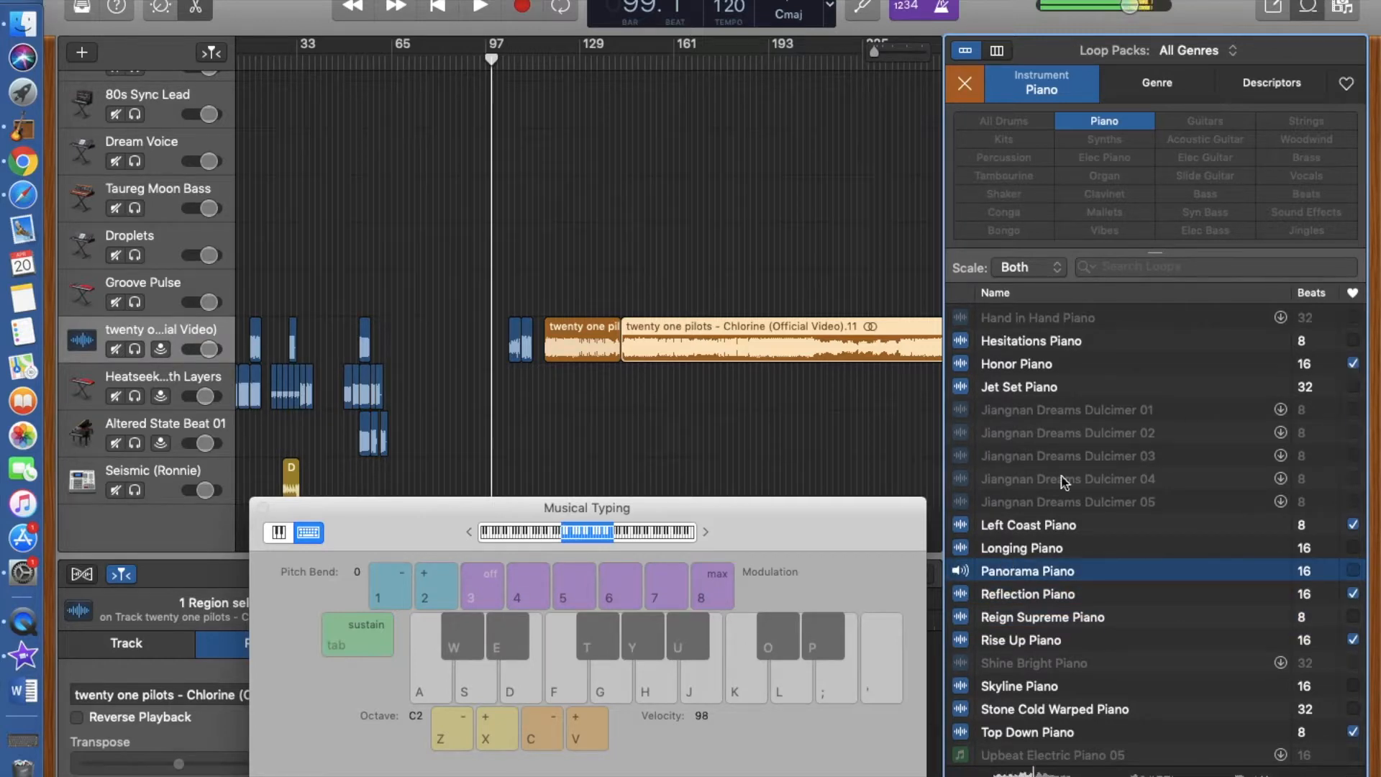
scroll(1065, 482, "up", 15)
left_click(1100, 119)
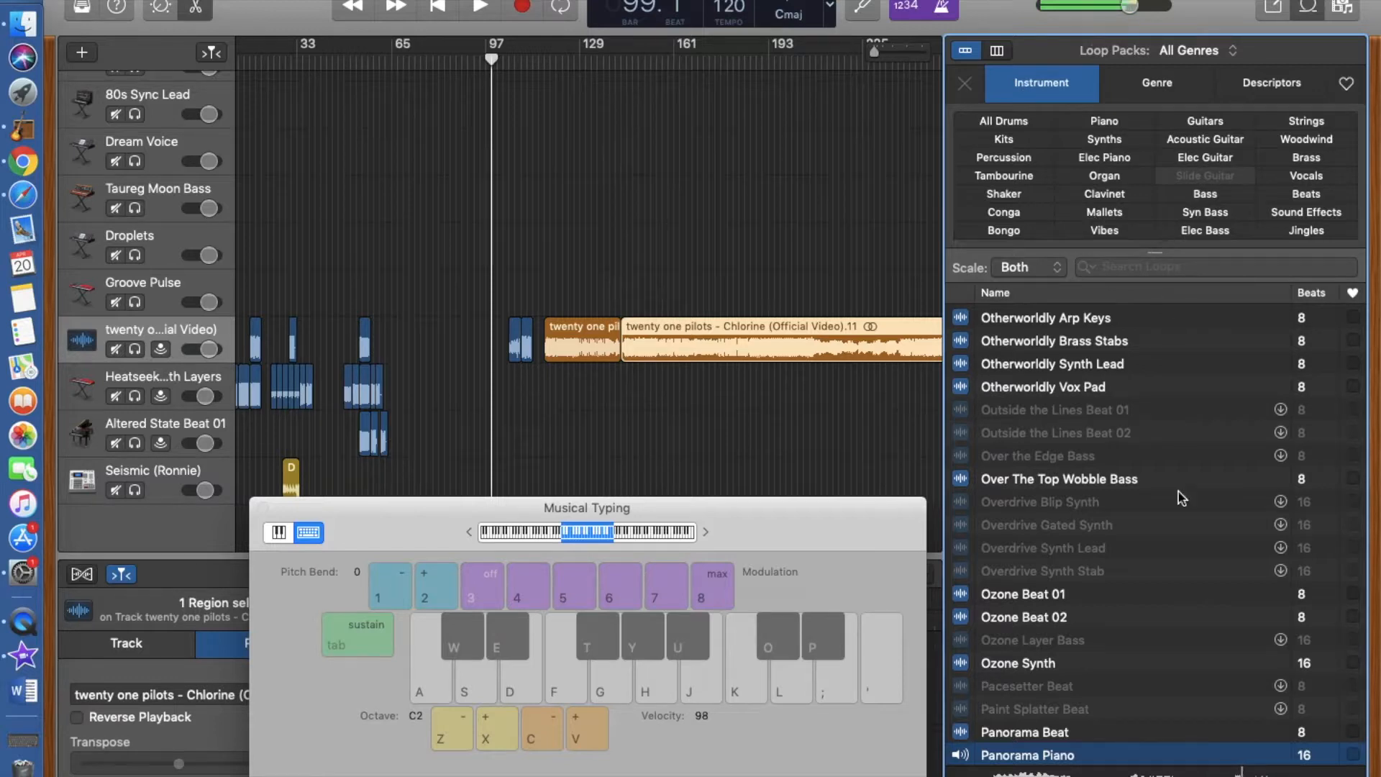
Browse the whole unfiltered loop list down to its last entries and return to its beginning
scroll(1179, 542, "up", 20)
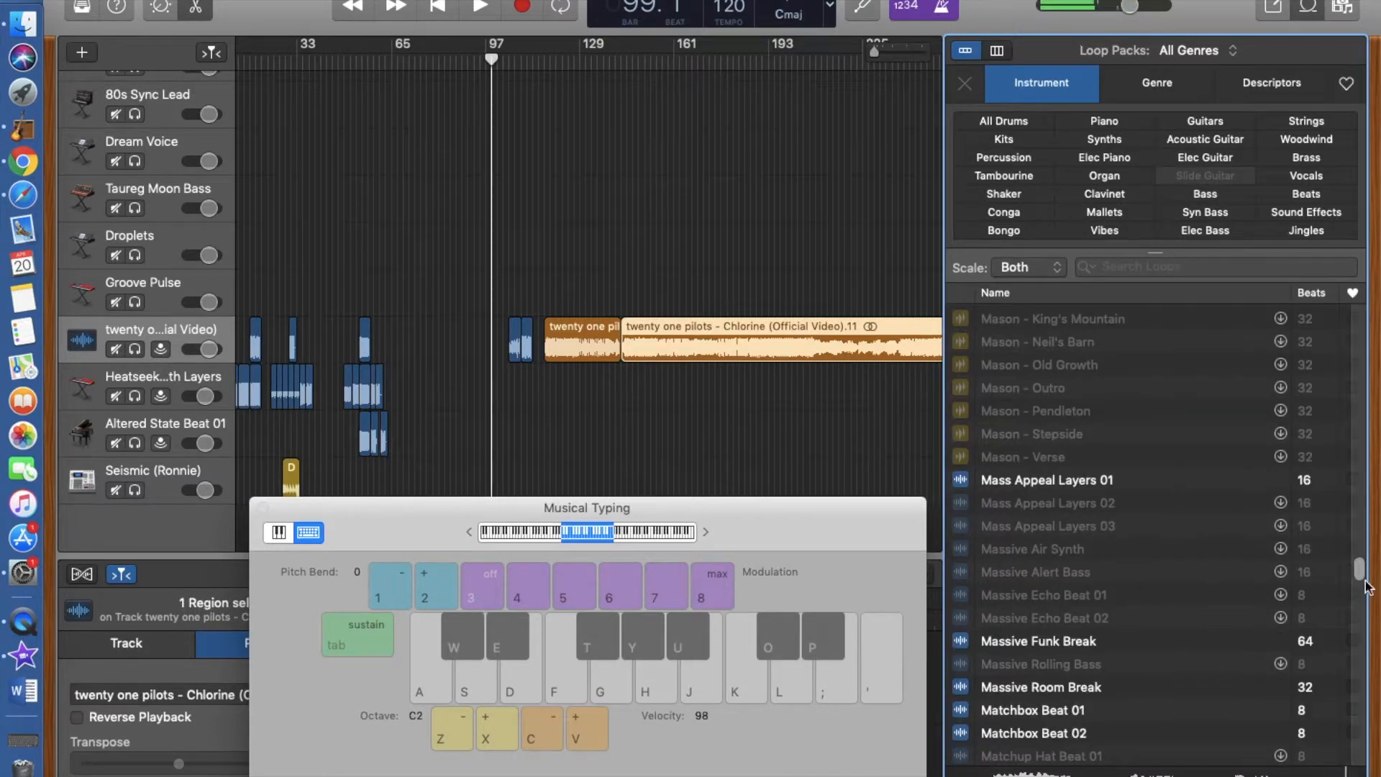
left_click_drag(1359, 576, 1374, 300)
left_click_drag(1379, 368, 1379, 763)
scroll(1362, 750, "up", 20)
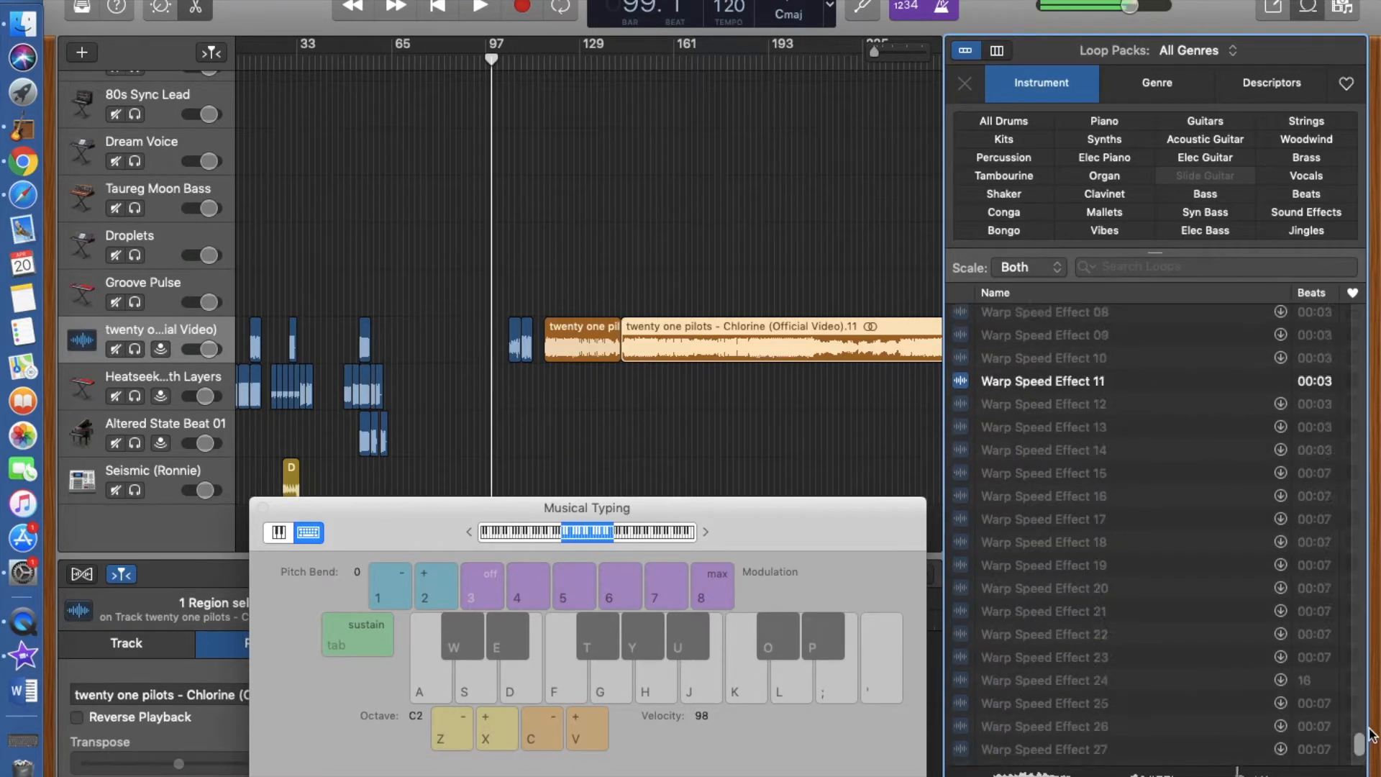
scroll(1361, 750, "down", 10)
scroll(1360, 756, "down", 10)
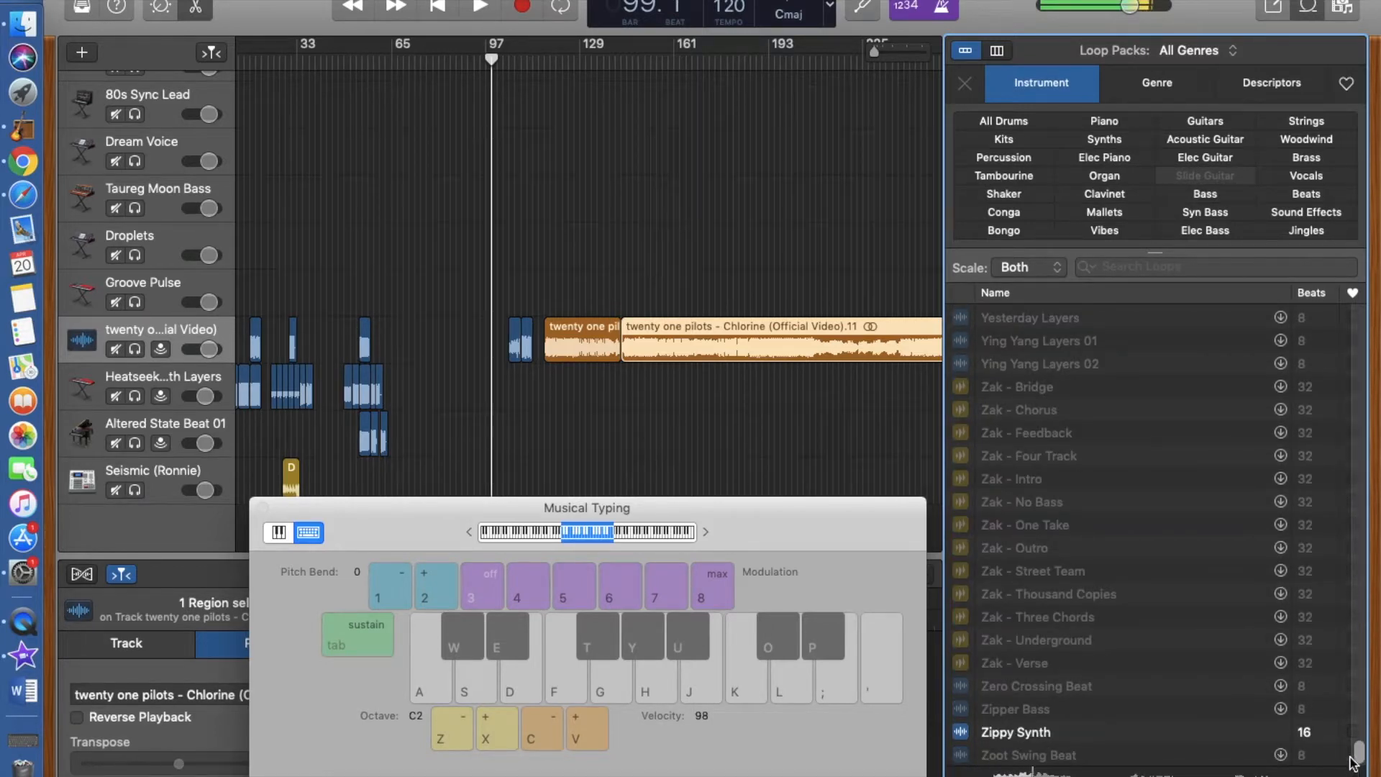
left_click_drag(1357, 764, 1378, 313)
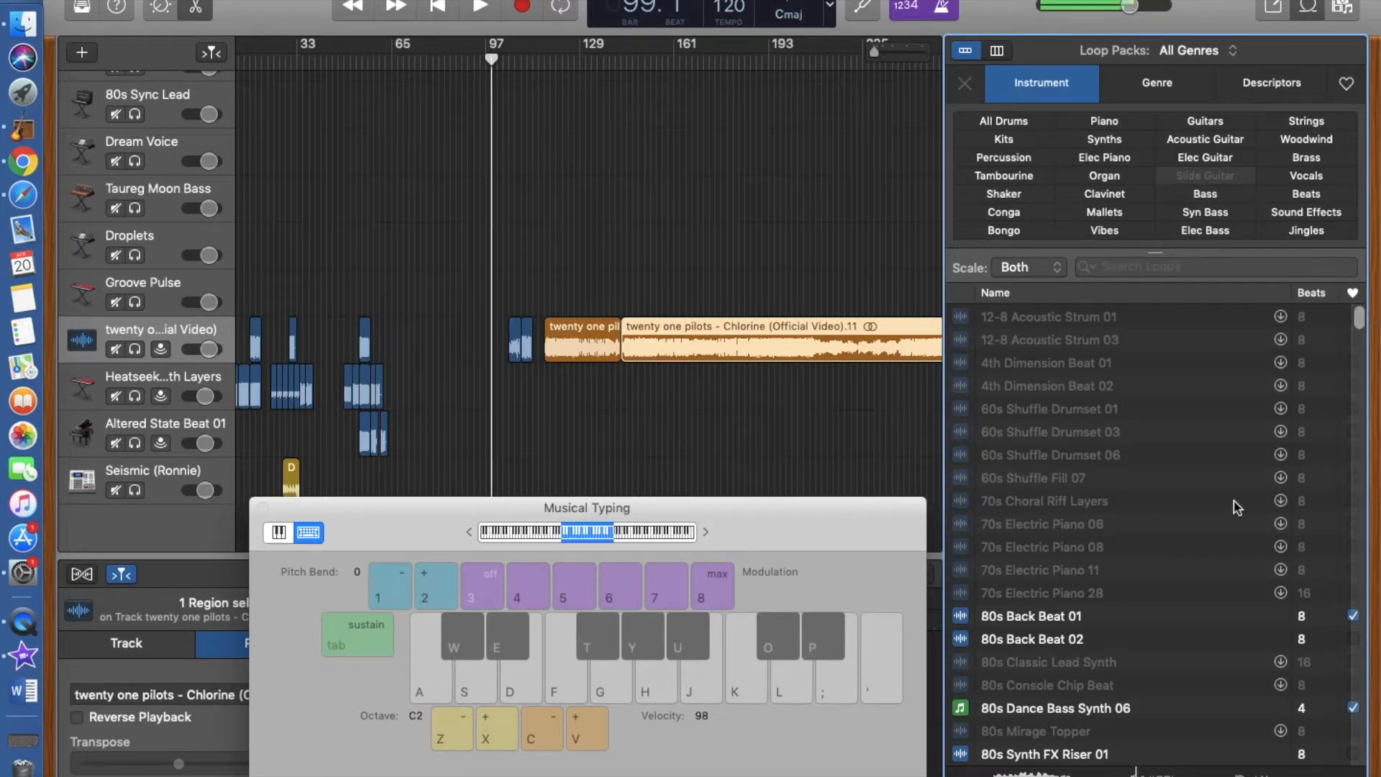
Find the Afloat Beat loop in the list and preview it
scroll(1237, 504, "down", 15)
scroll(1238, 469, "down", 8)
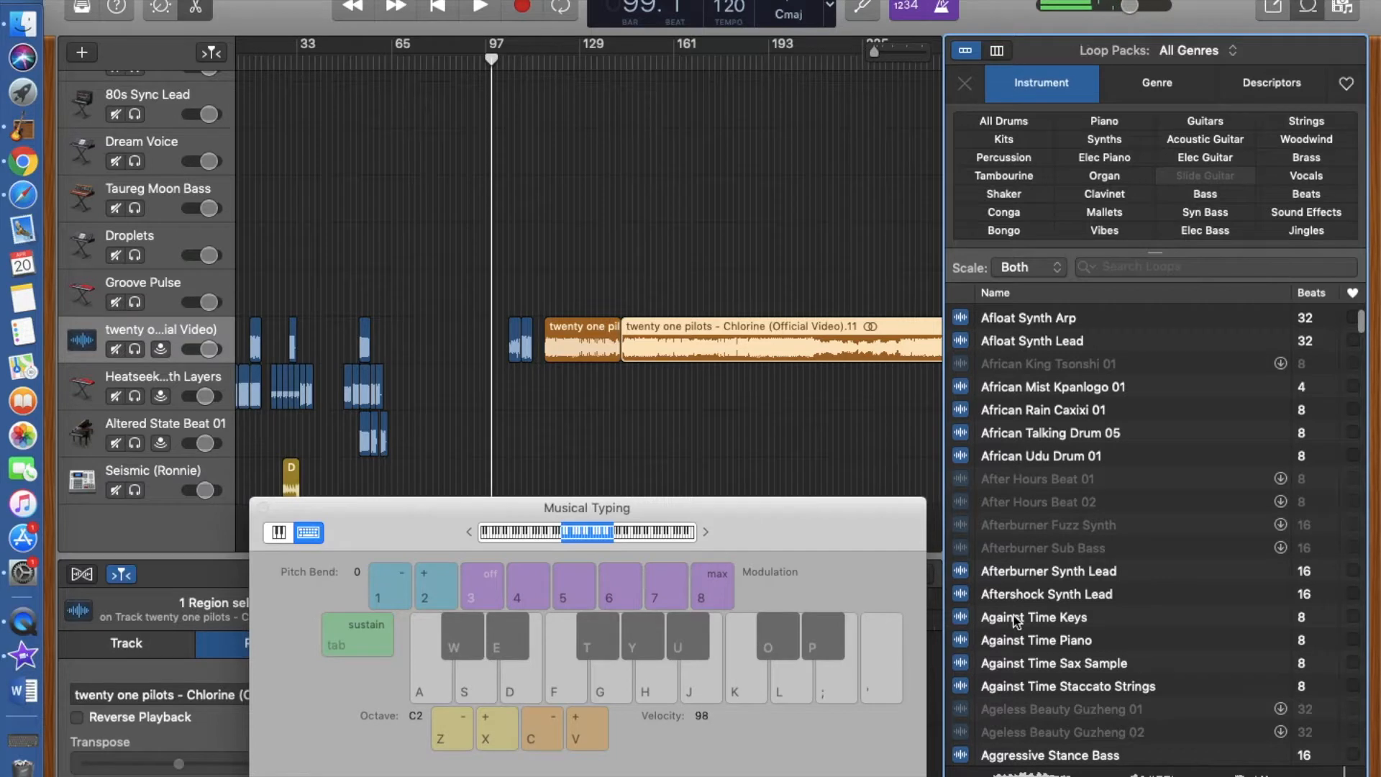
scroll(1020, 615, "up", 6)
left_click(1022, 582)
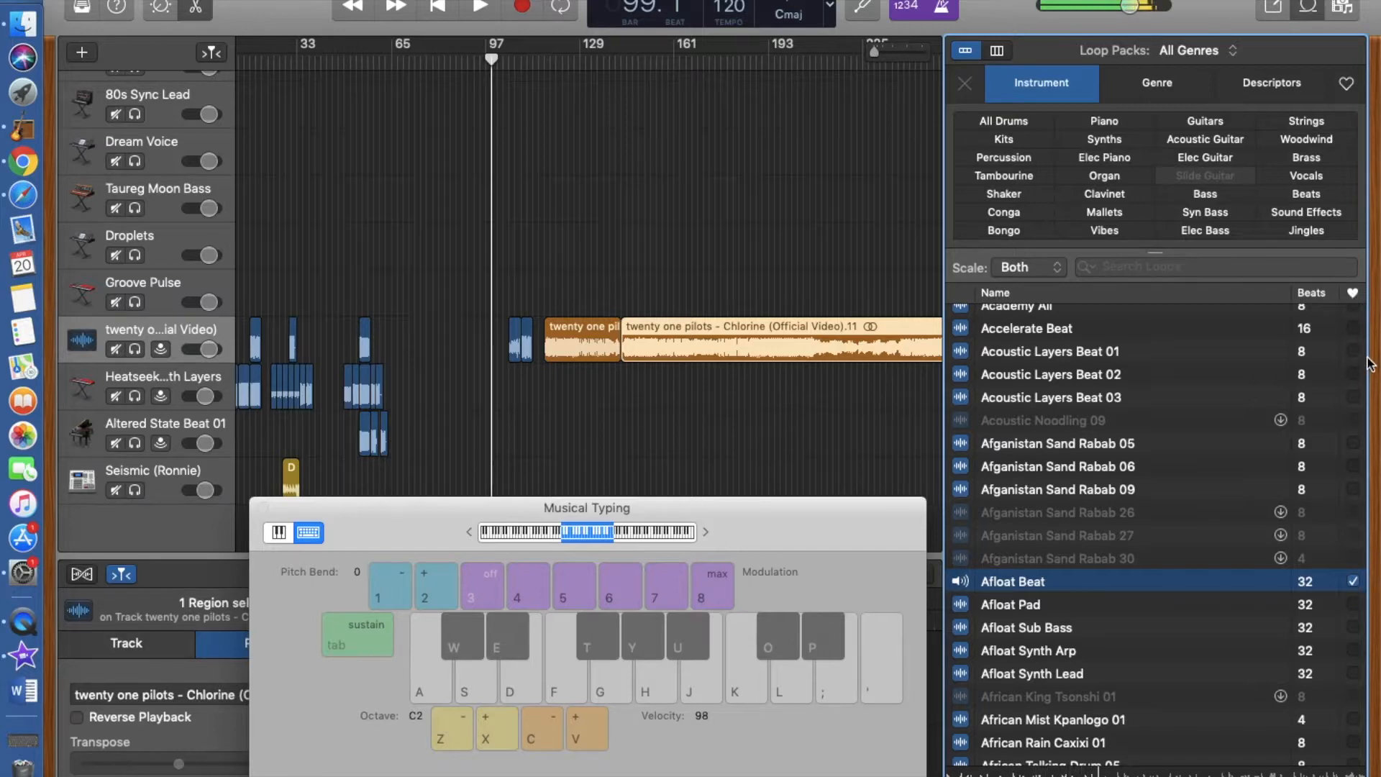
Show only the favourite loops, look through the whole list and preview one near its beginning
scroll(1194, 591, "down", 3)
scroll(1193, 591, "down", 15)
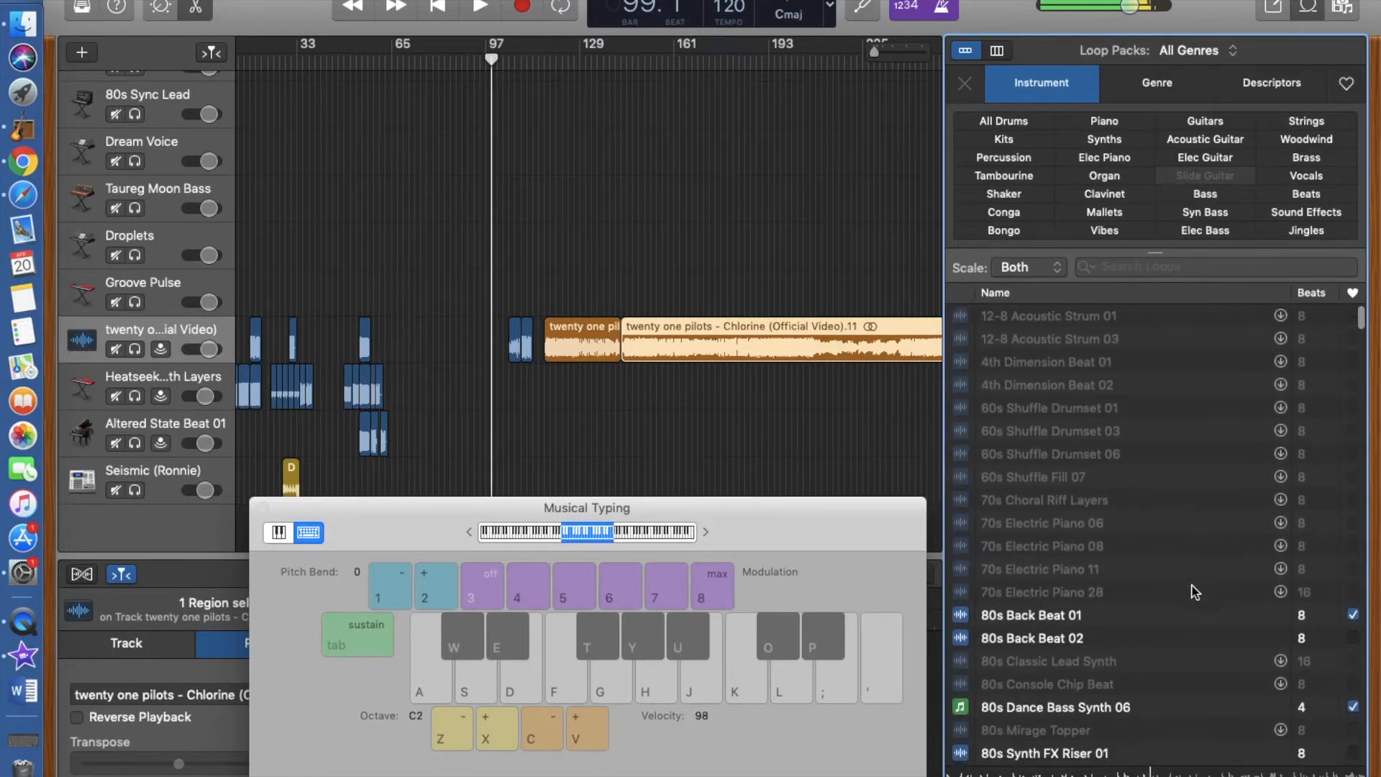
scroll(1194, 591, "down", 20)
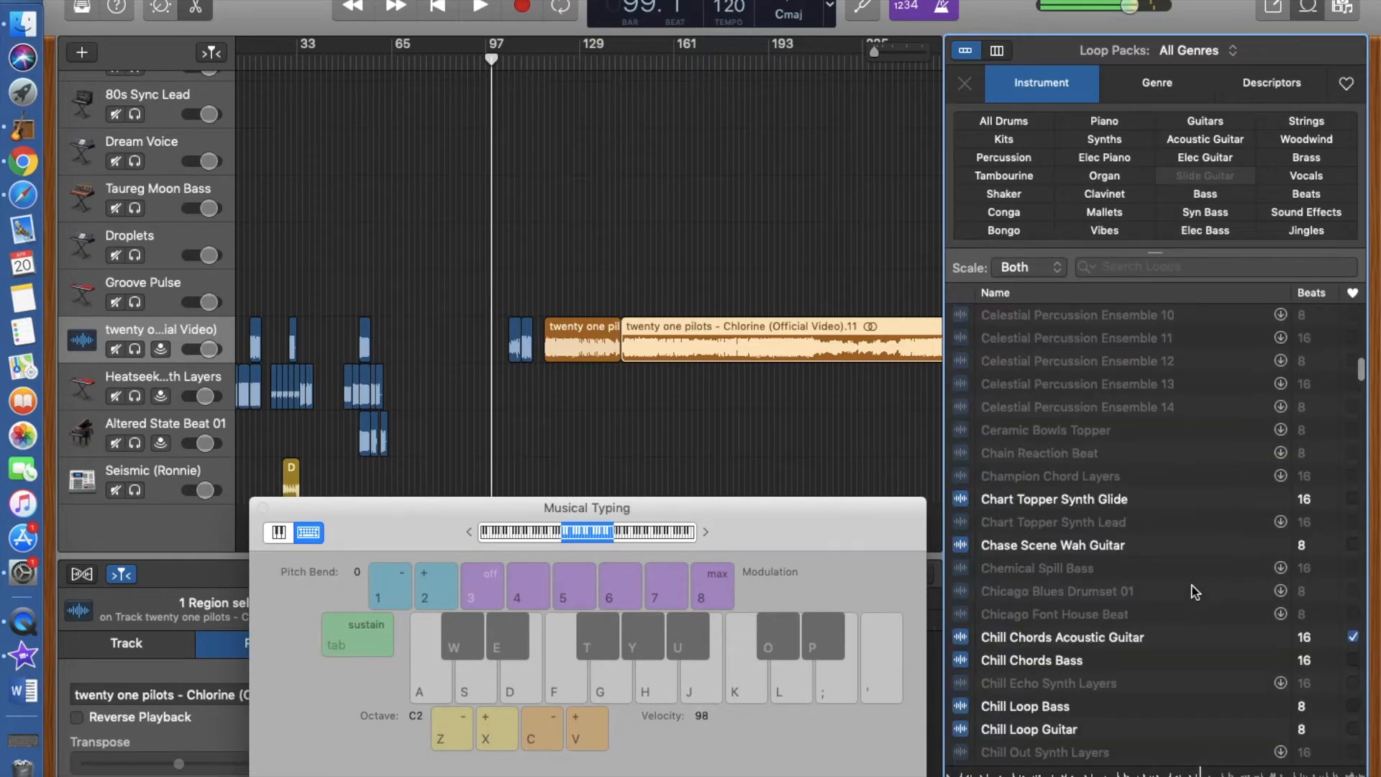
scroll(1194, 591, "down", 20)
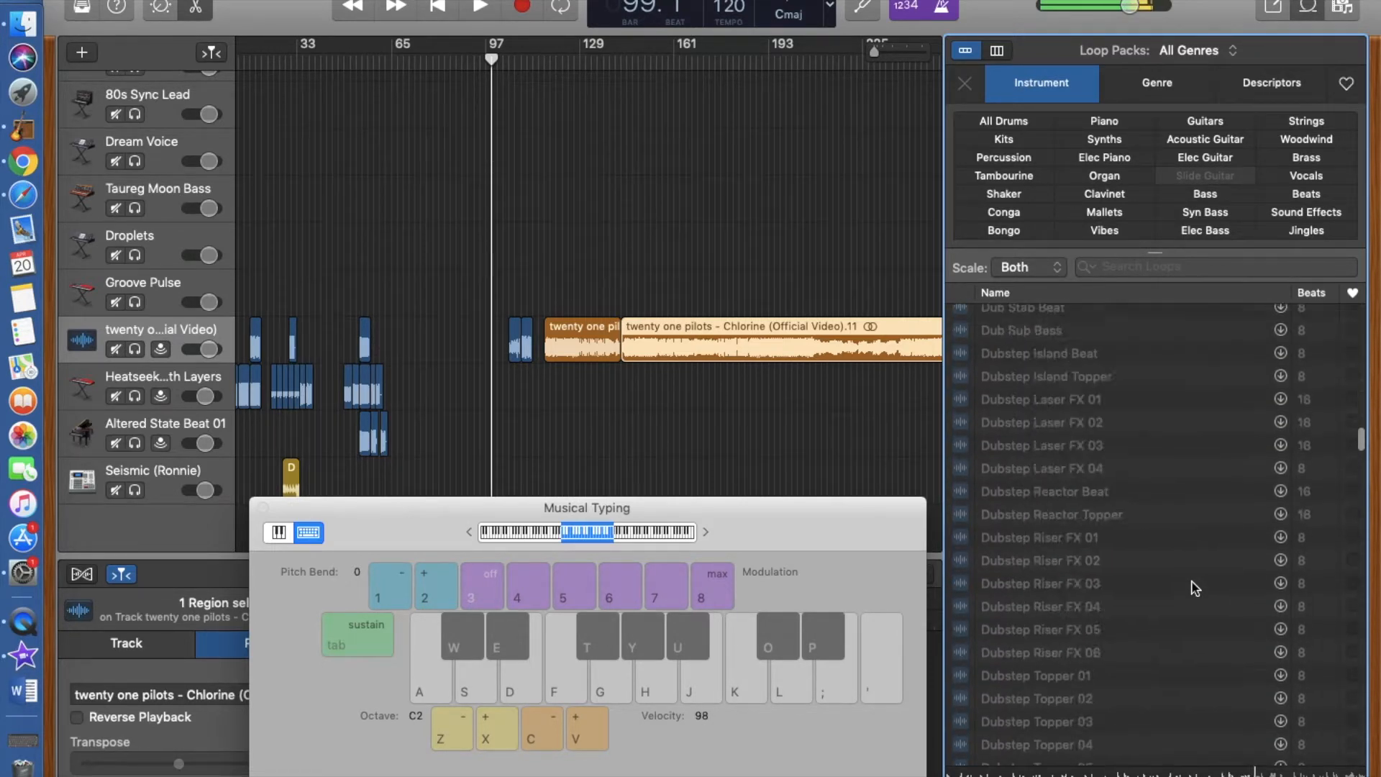
scroll(1194, 589, "down", 12)
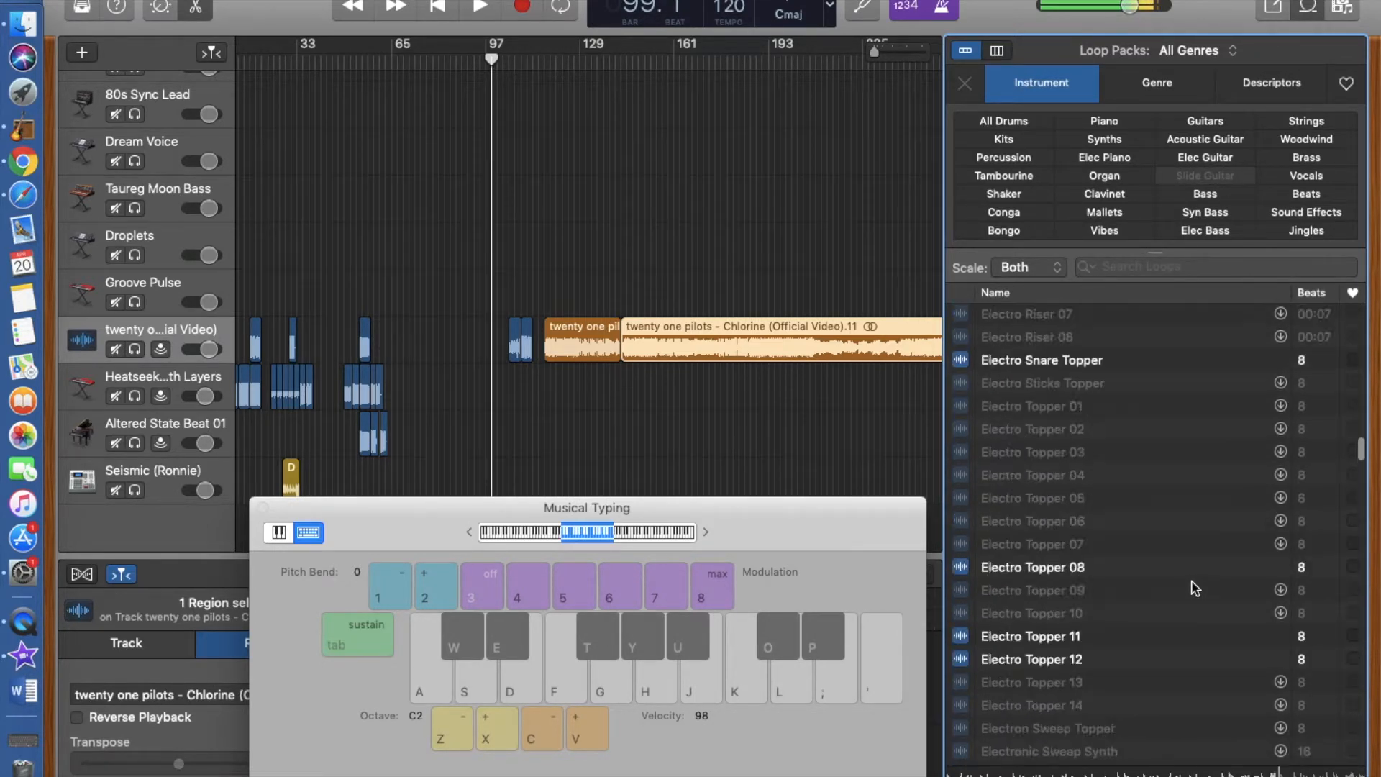
left_click(1347, 84)
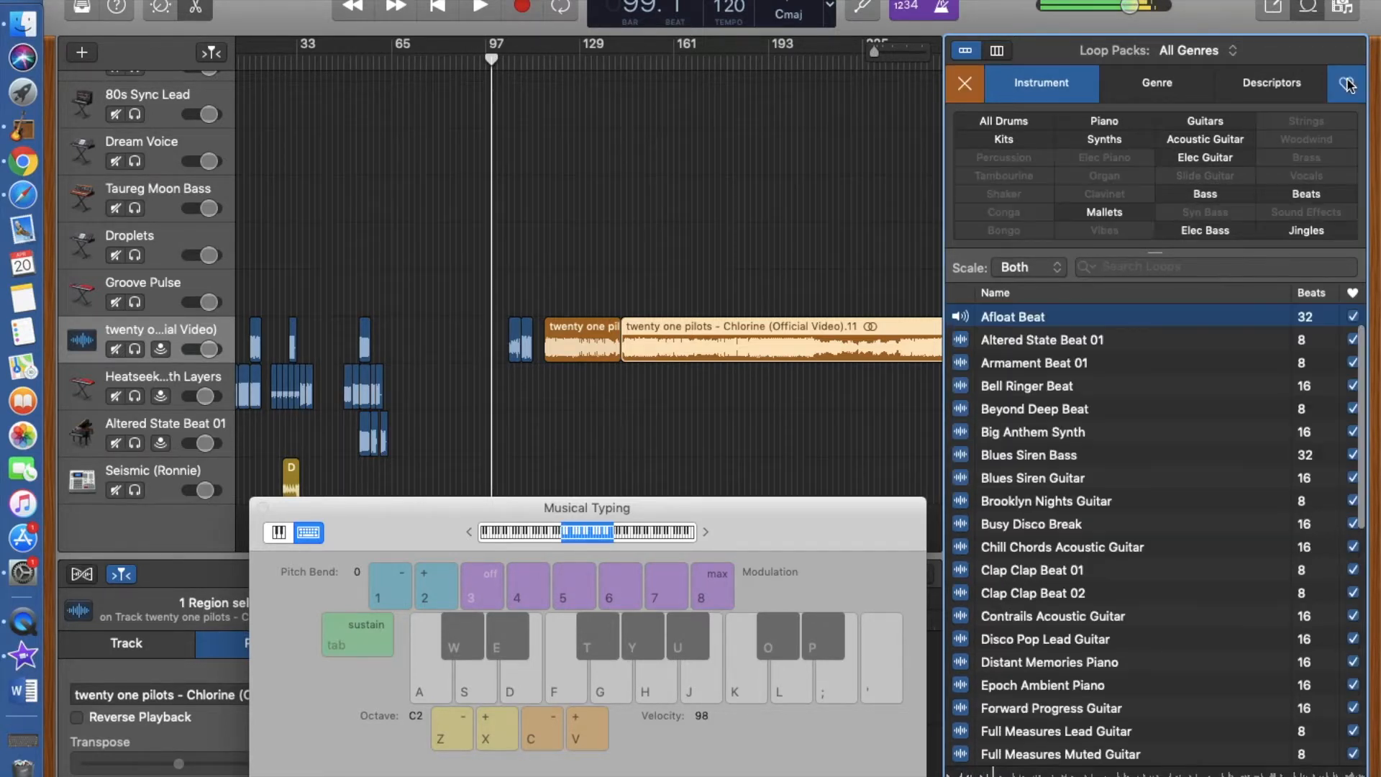
scroll(1063, 469, "down", 2)
scroll(1063, 468, "down", 7)
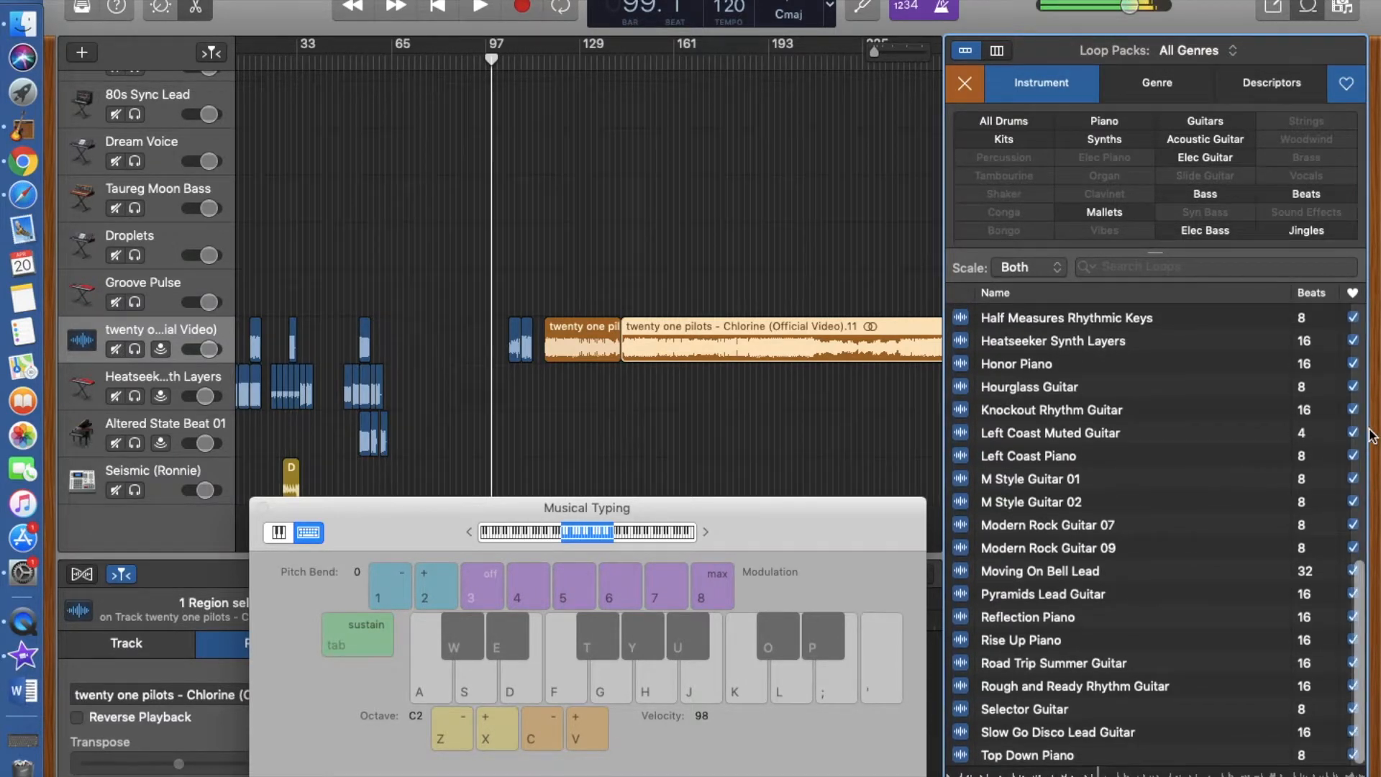
scroll(1222, 495, "up", 10)
left_click(1131, 361)
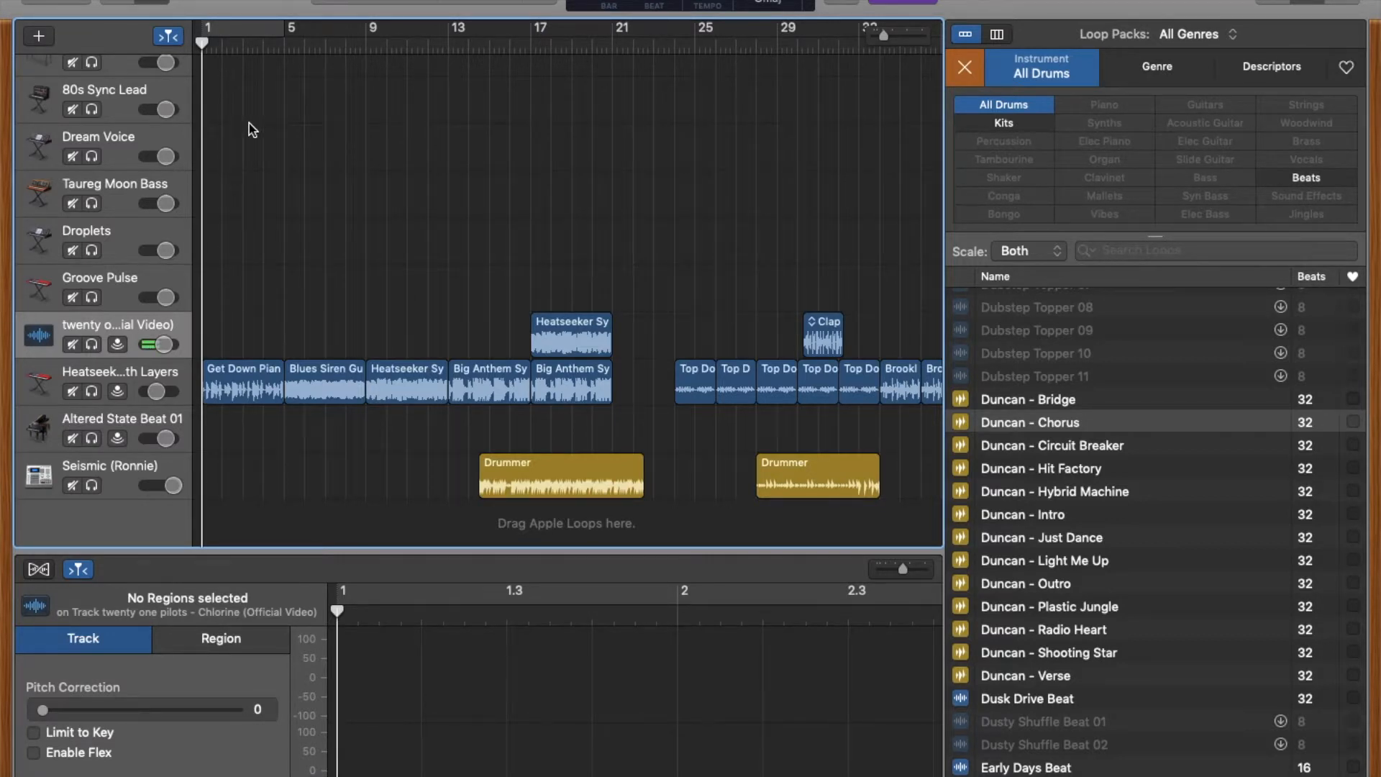
scroll(482, 238, "up", 3)
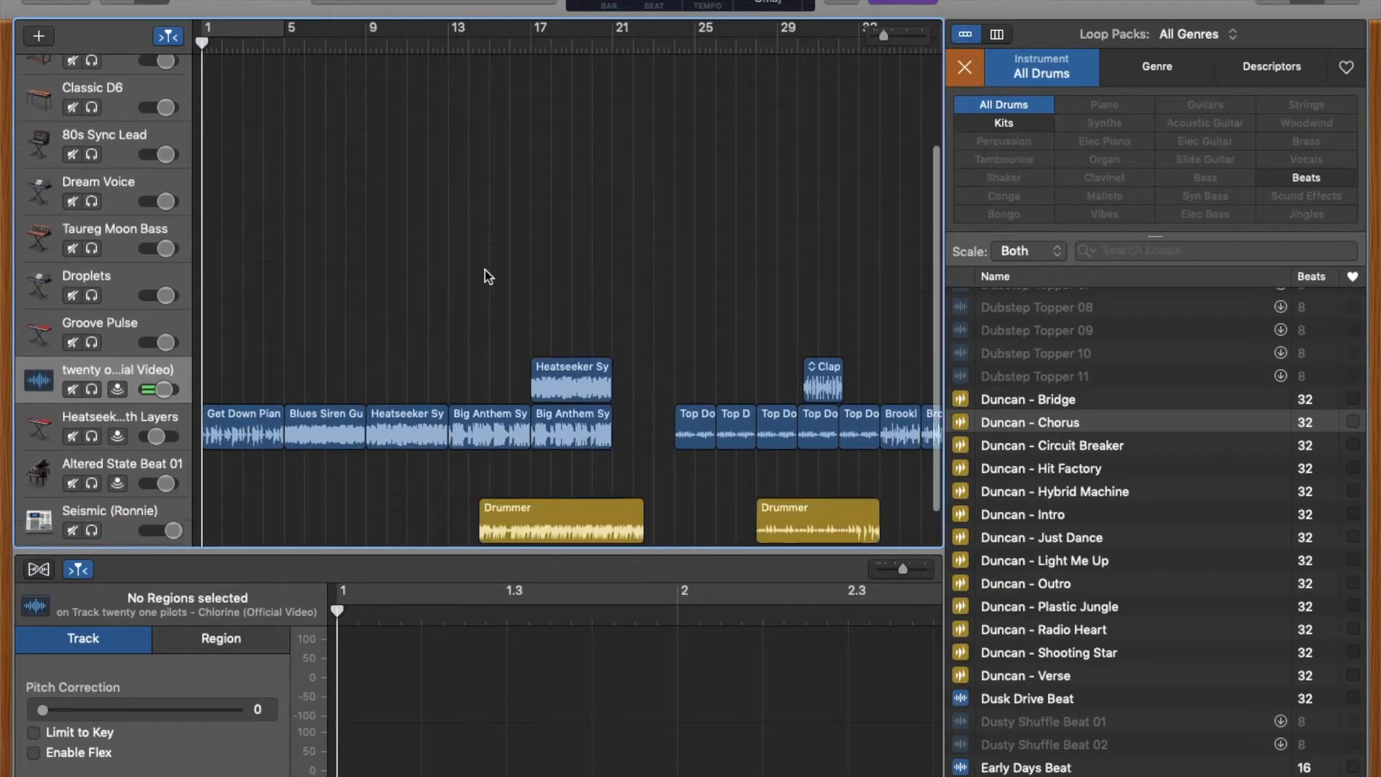
scroll(485, 270, "down", 3)
scroll(1139, 519, "down", 3)
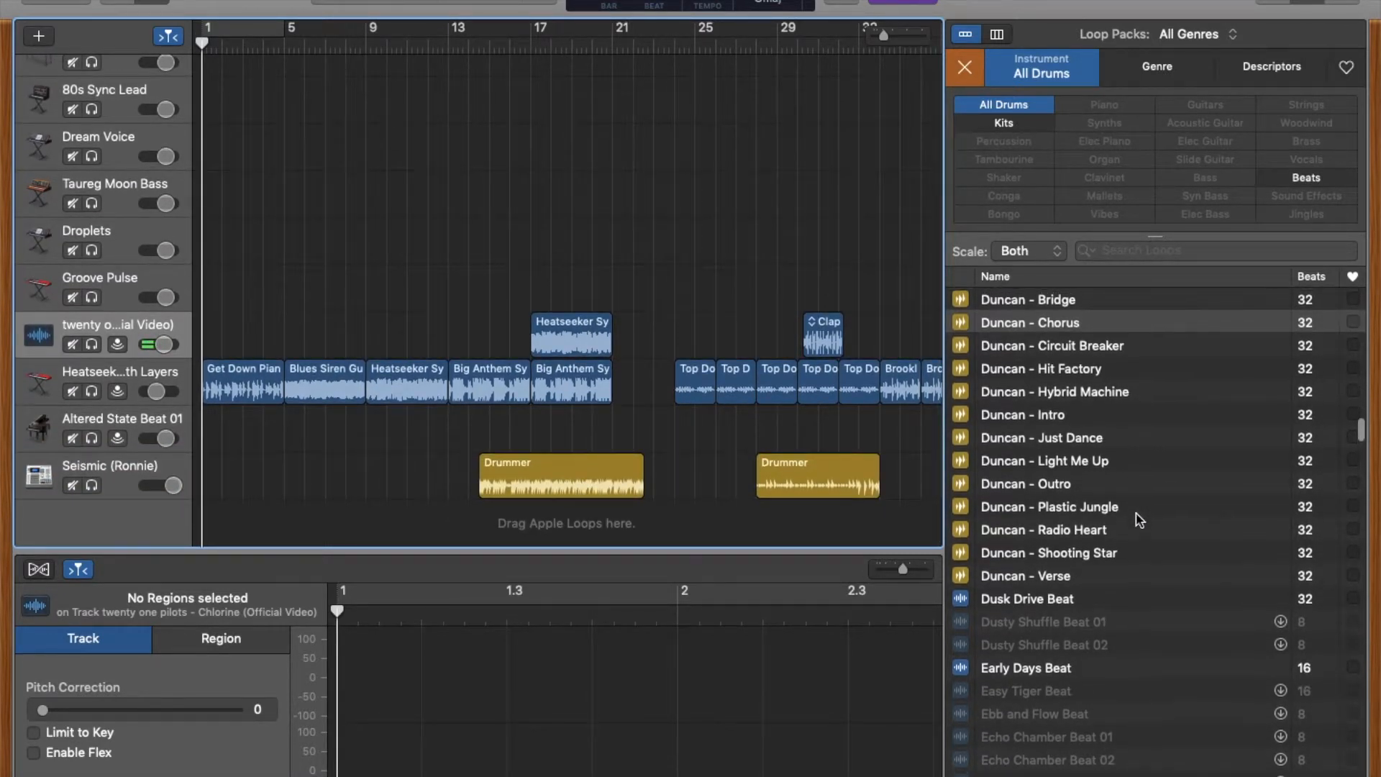
Browse the All Drums loop list around the Duncan drummer loops and back up to the Blueprint Beat loops
scroll(1139, 520, "down", 10)
scroll(1135, 515, "up", 15)
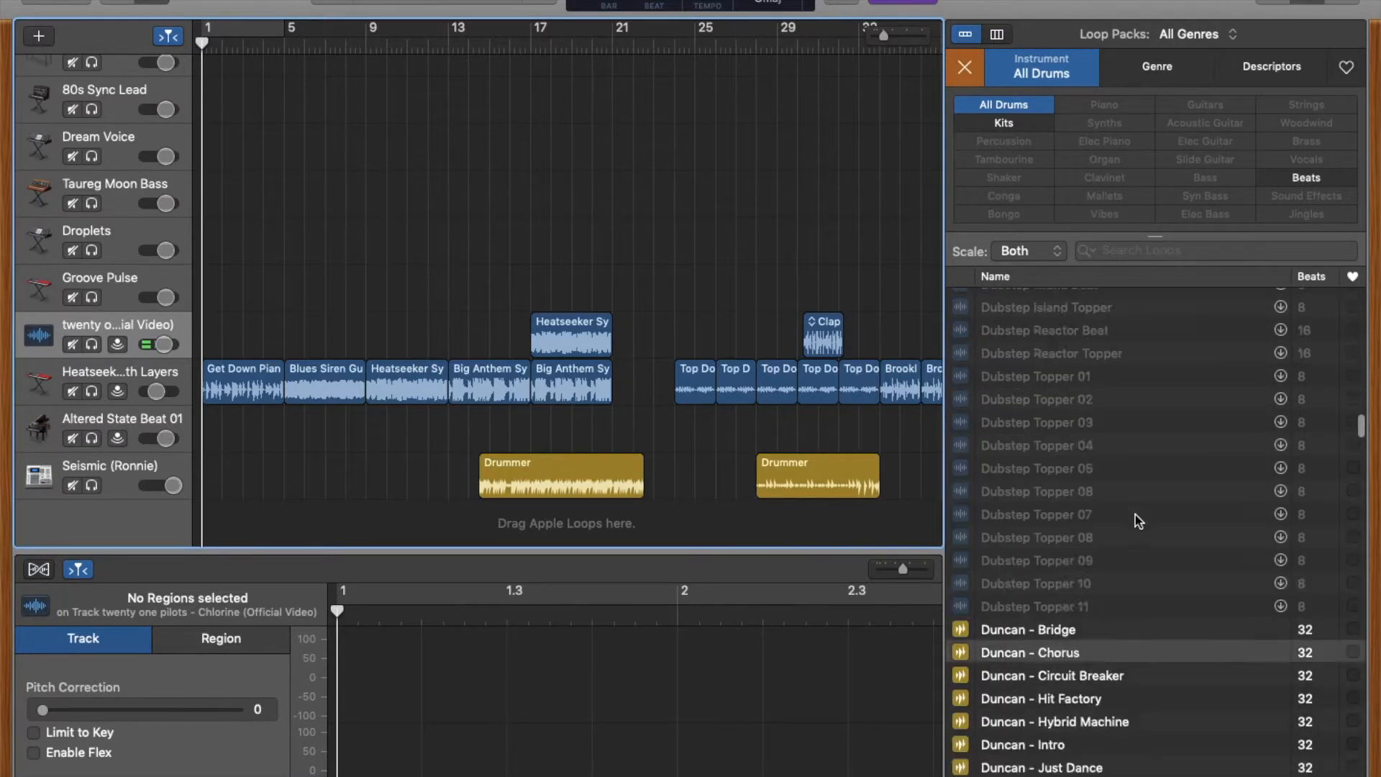
scroll(1135, 515, "up", 10)
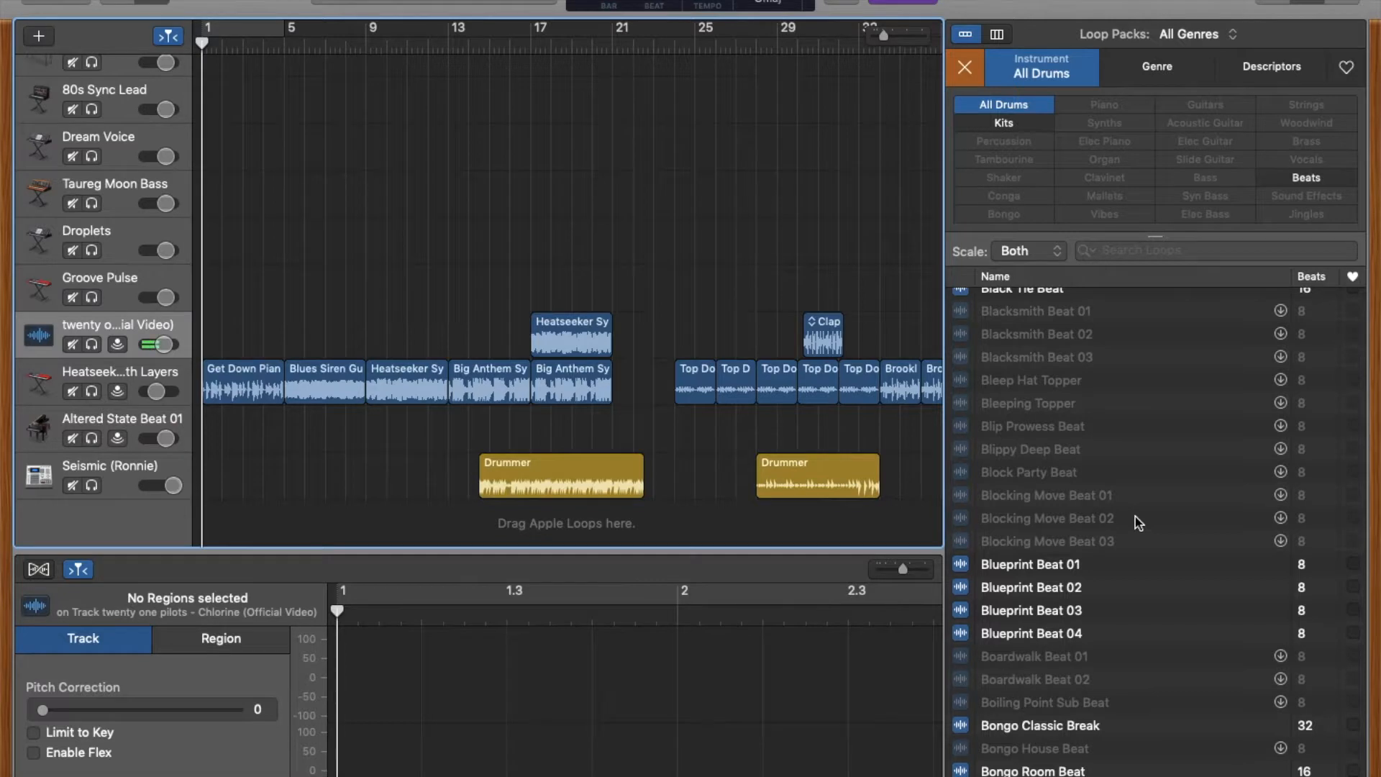
scroll(608, 425, "up", 3)
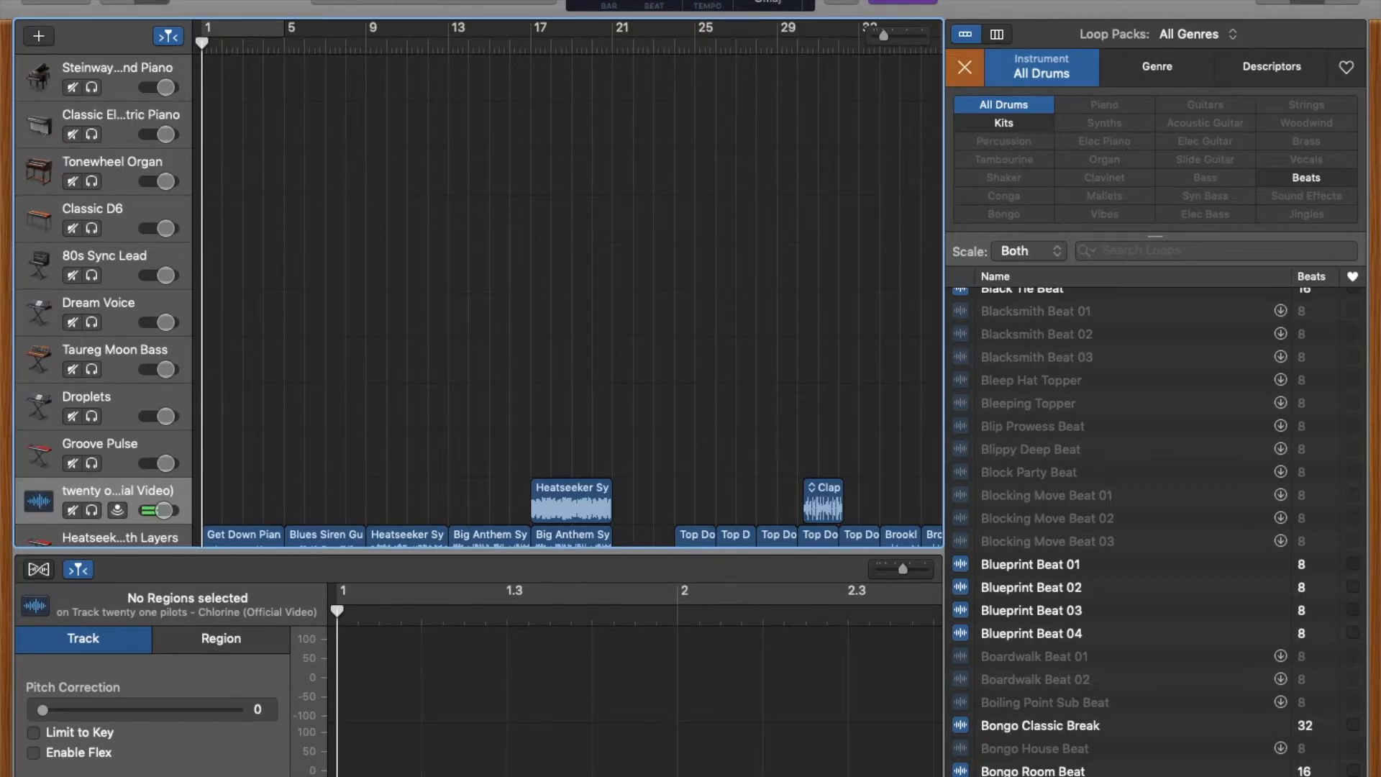
Turn on Quick Help and read its descriptions of the Catch button, the workspace and missing loops
mouse_move(54, 1)
left_click(99, 53)
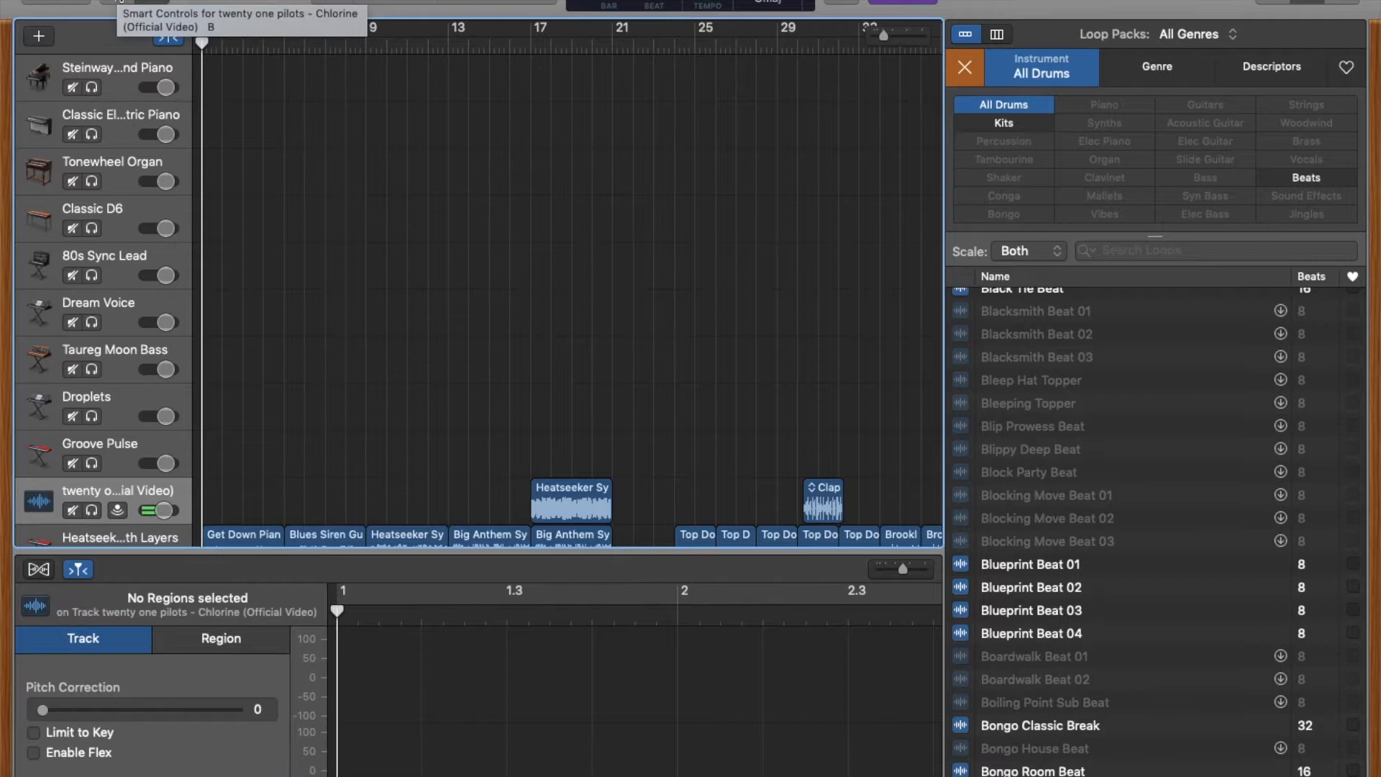
left_click(79, 2)
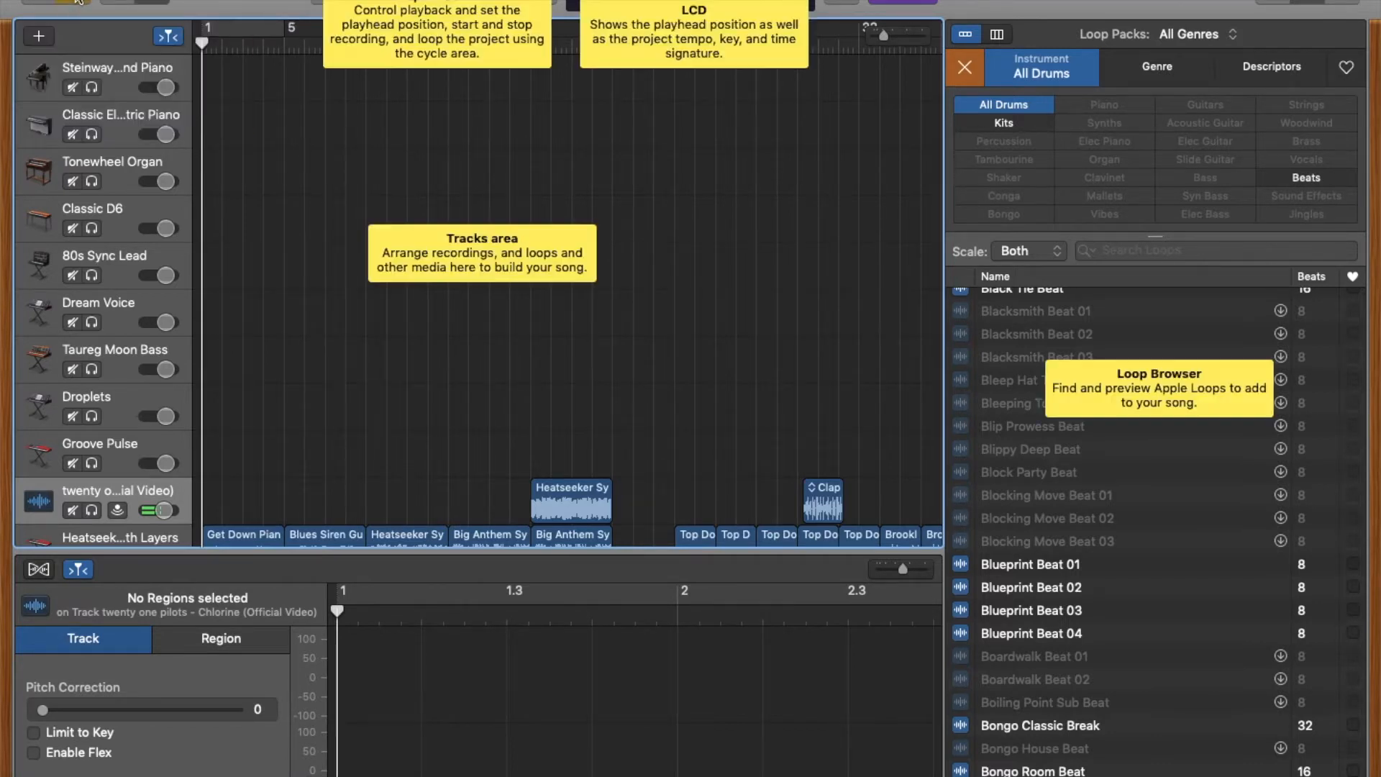
mouse_move(172, 38)
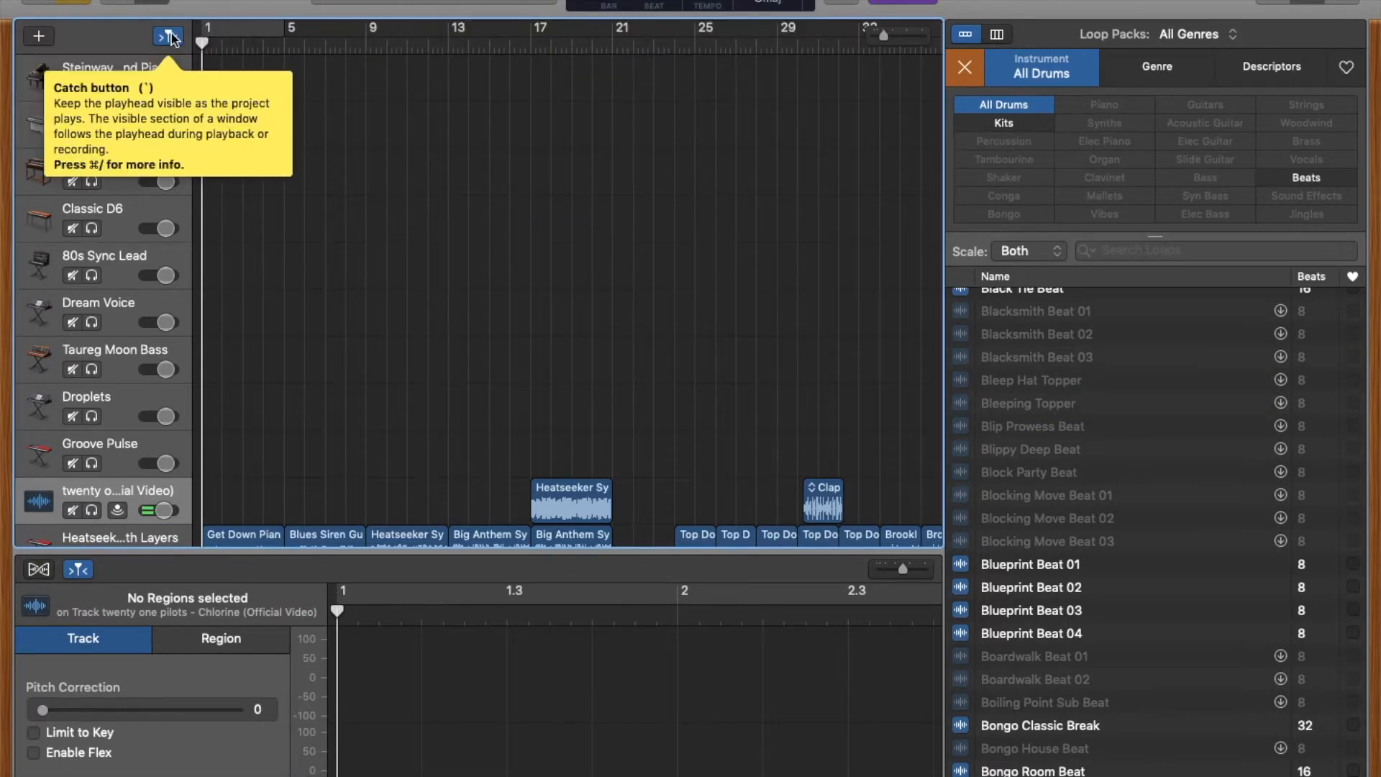
mouse_move(333, 145)
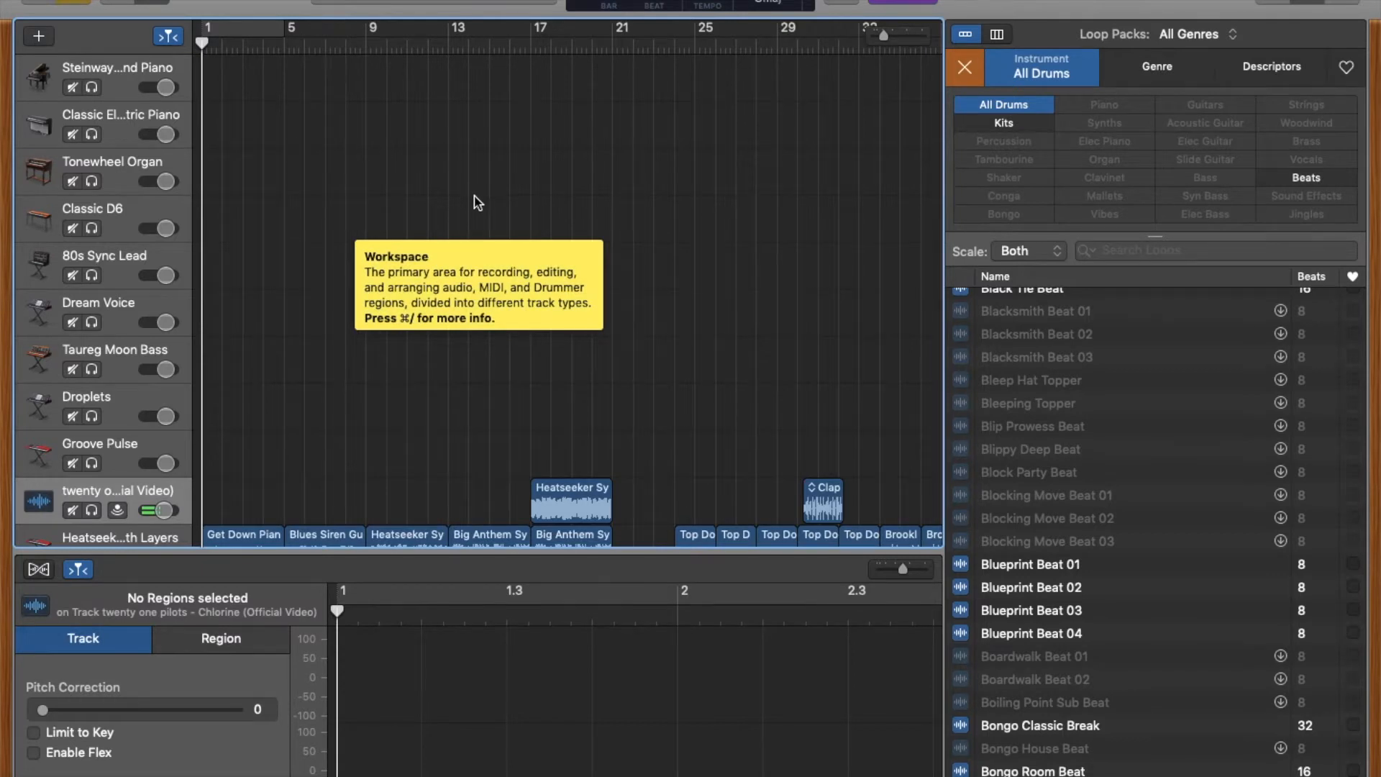
mouse_move(1201, 334)
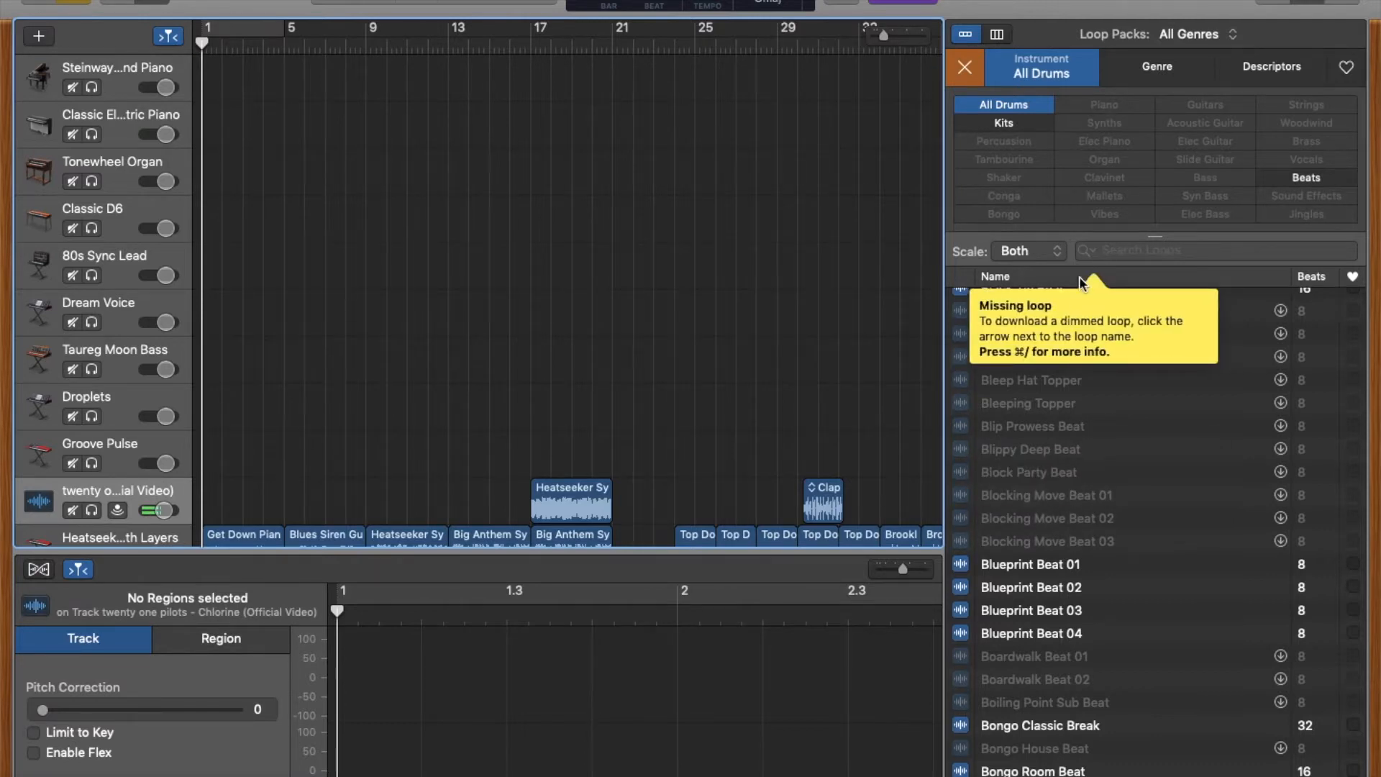
mouse_move(1053, 111)
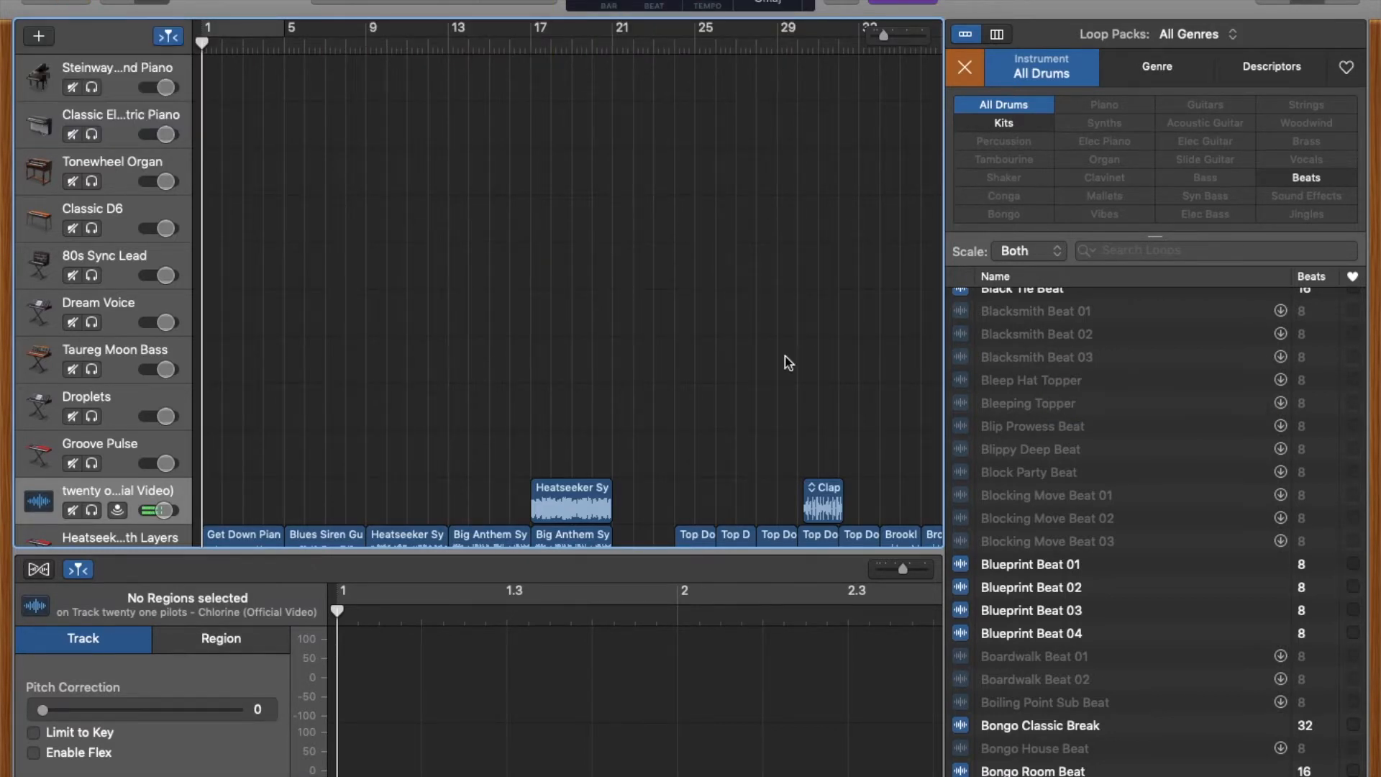
Look along the timeline at the loop and Drummer regions past bar 37 and return to the project start
scroll(861, 330, "down", 5)
scroll(757, 374, "right", 10)
scroll(757, 374, "left", 7)
scroll(756, 374, "left", 1)
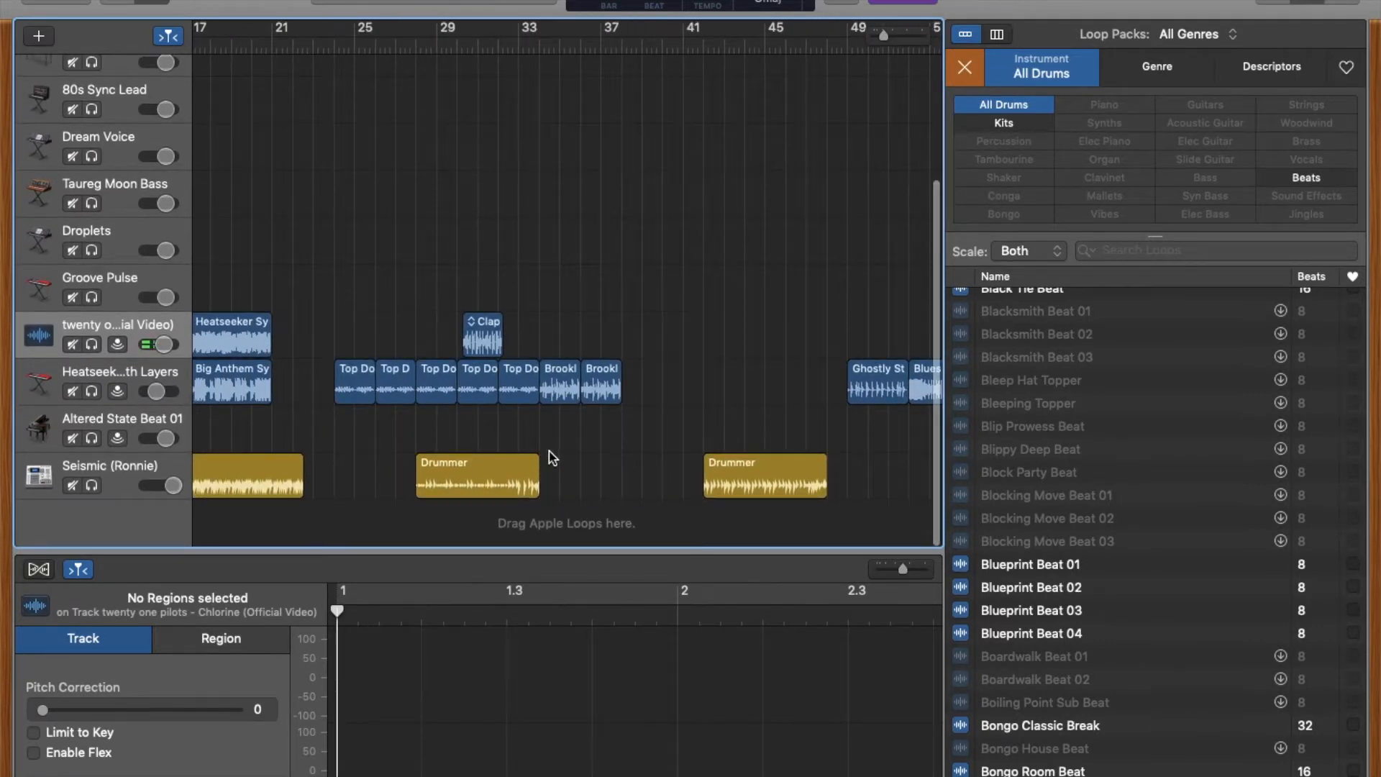
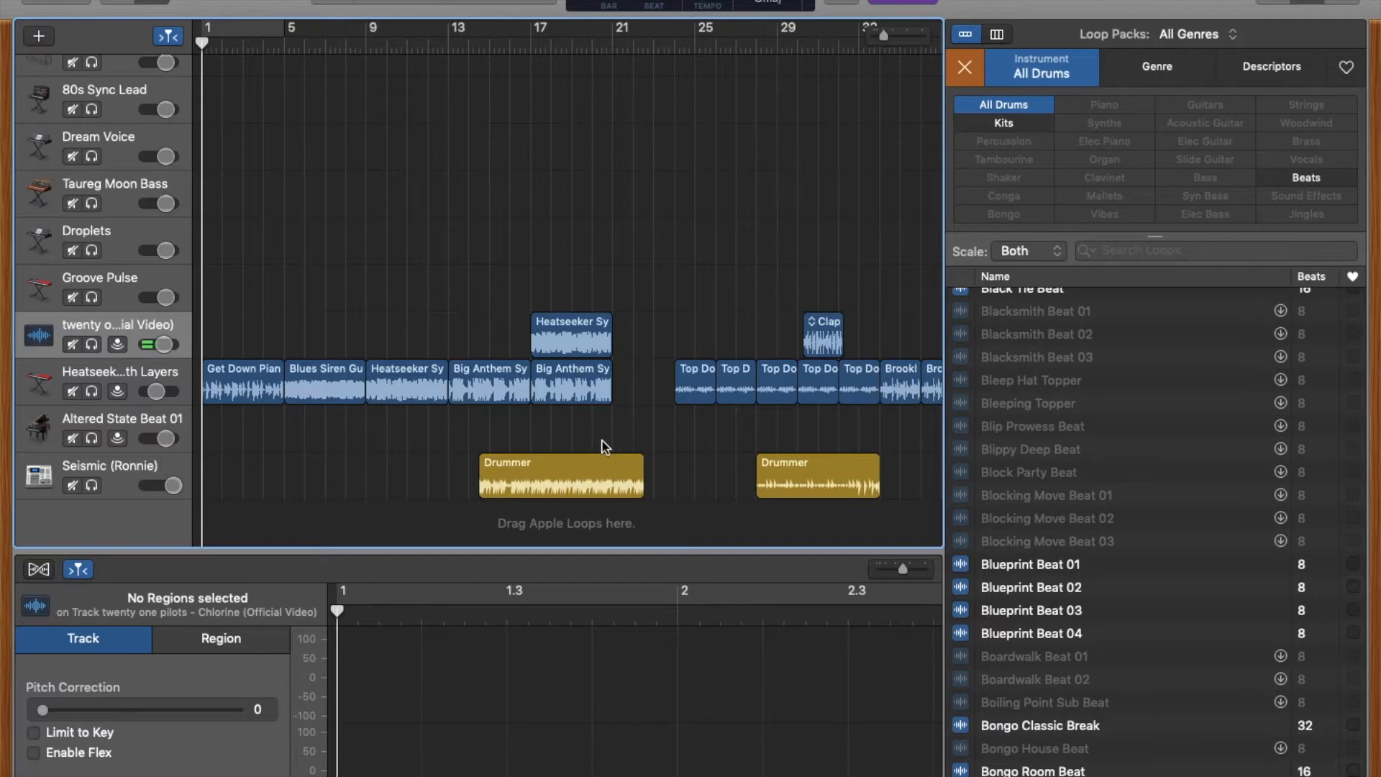
Marquee-select groups of loop regions on the timeline, then select only the Top Down Piano region at bar 26
left_click_drag(332, 458, 899, 392)
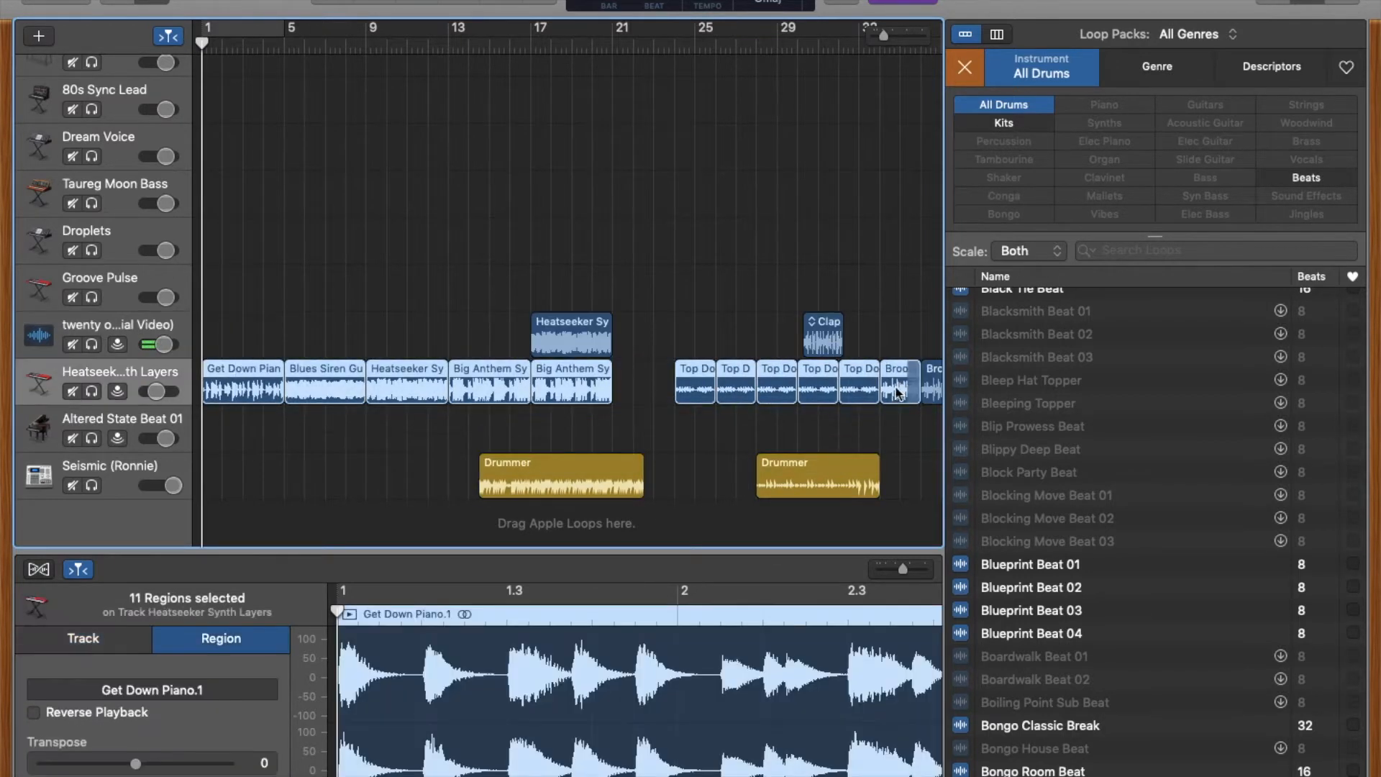
left_click(323, 251)
left_click_drag(288, 258, 816, 469)
left_click(875, 465)
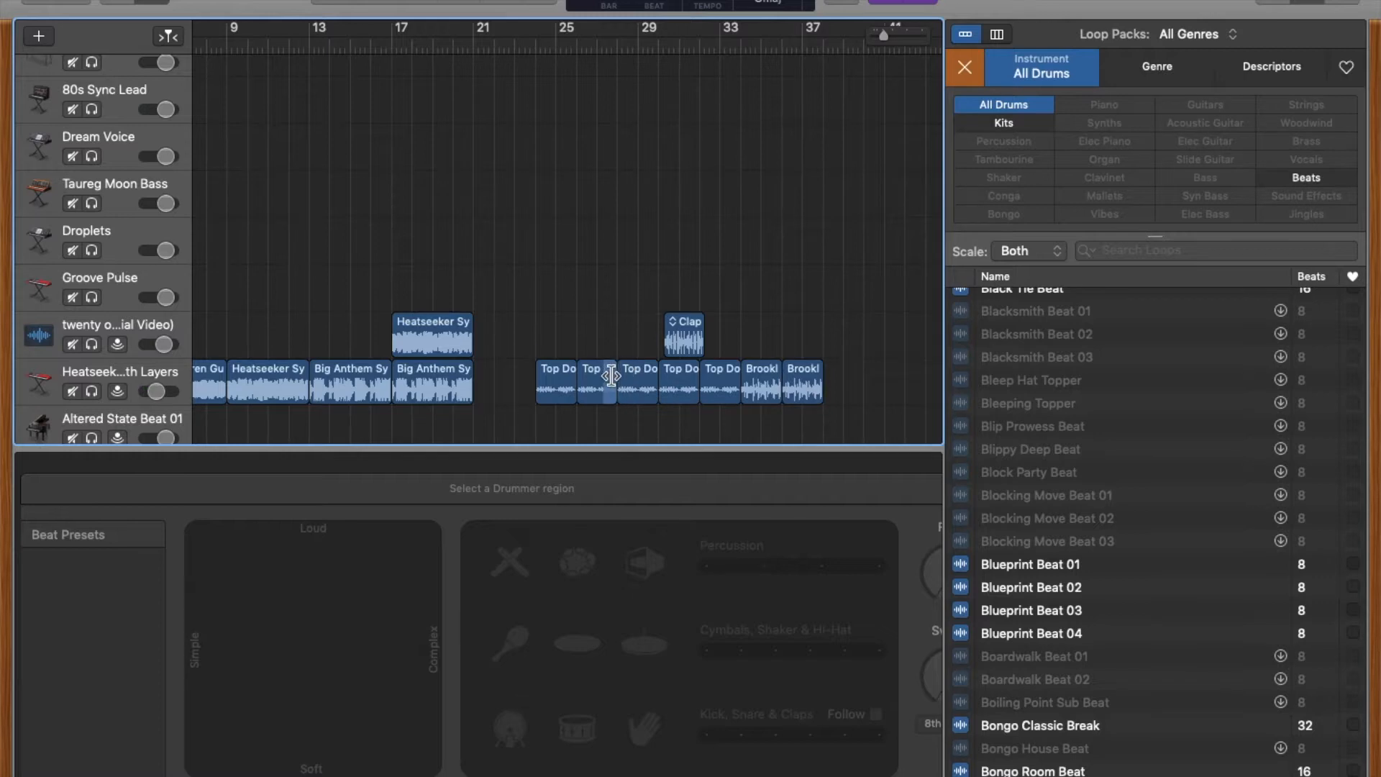
left_click(596, 381)
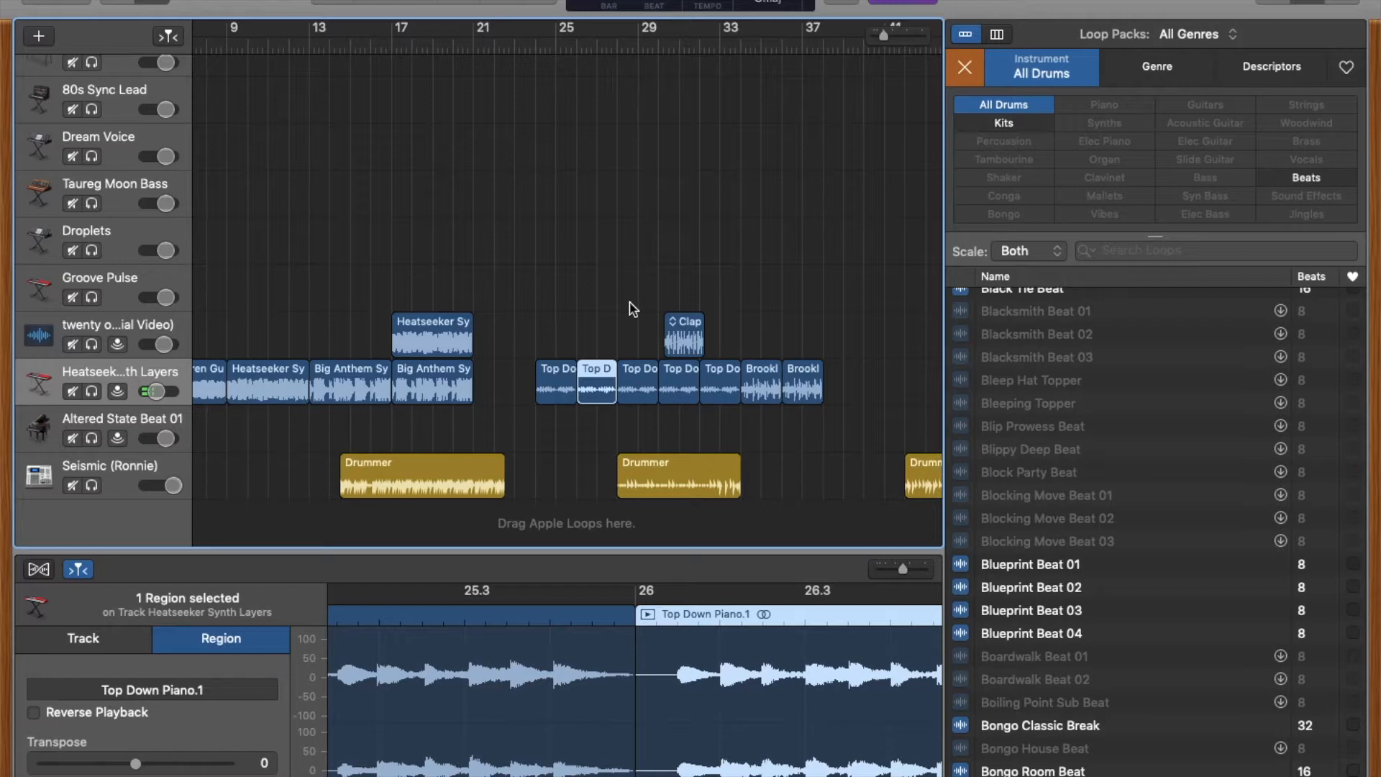
Switch to the "5 Reasons to Graduate from GarageBand" article in Chrome and skim it from its title to the Bottom Line section
key("ctrl+Up")
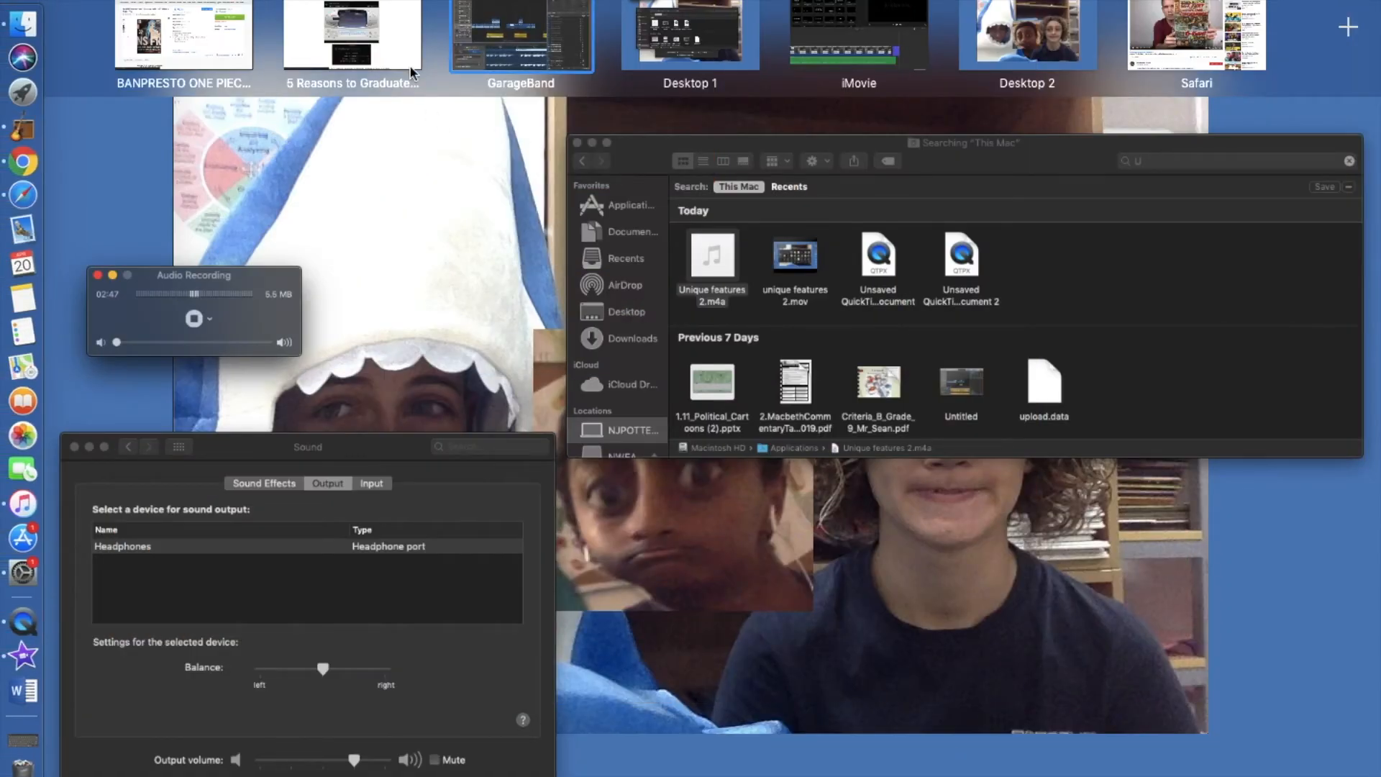
left_click(412, 72)
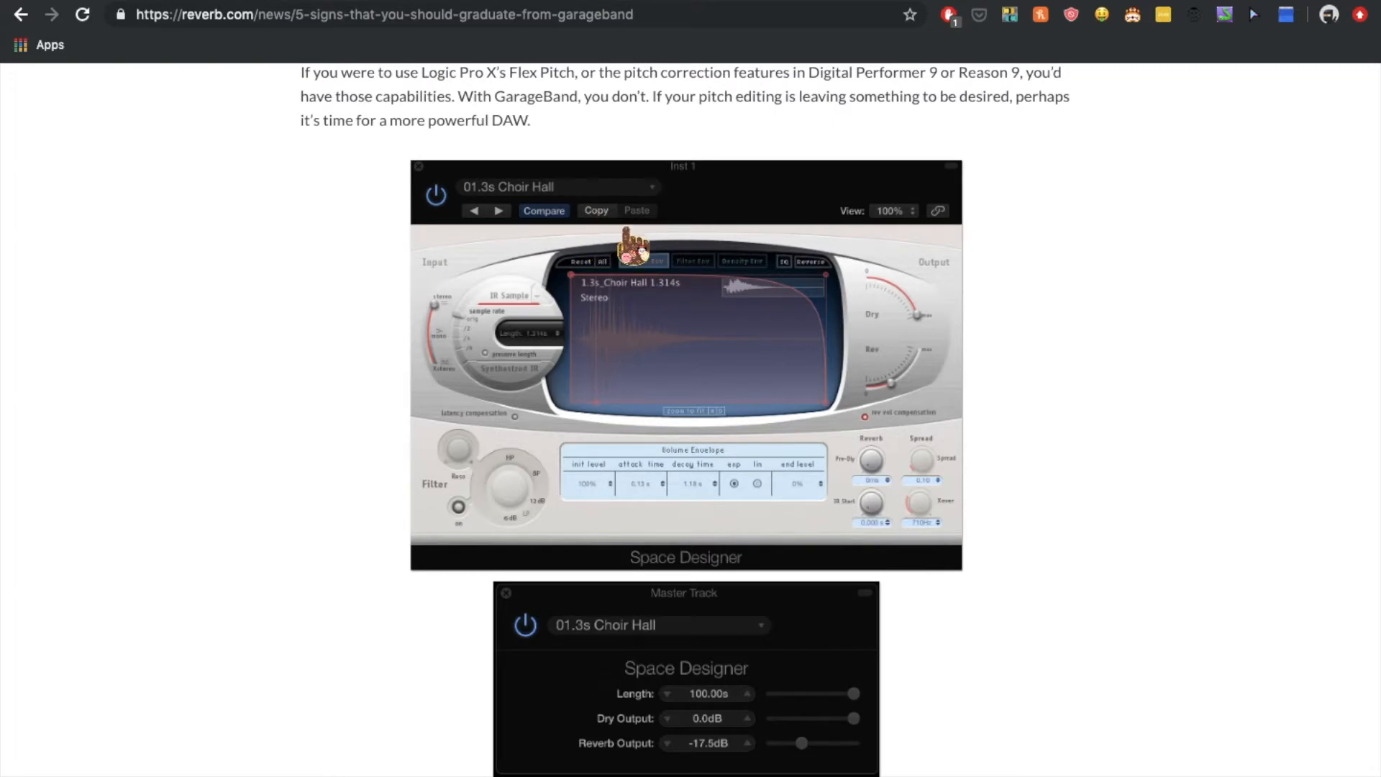
scroll(632, 248, "up", 10)
scroll(633, 256, "up", 15)
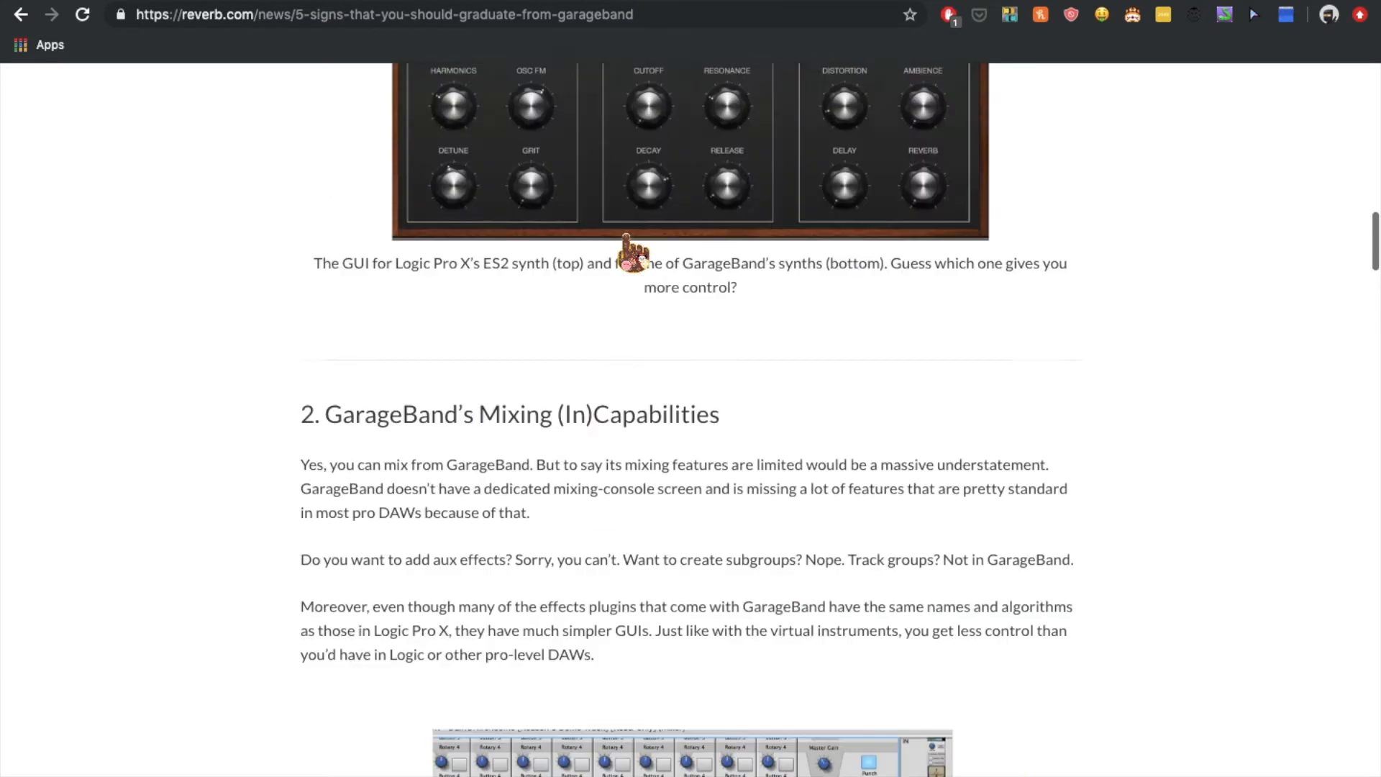
scroll(633, 256, "down", 2)
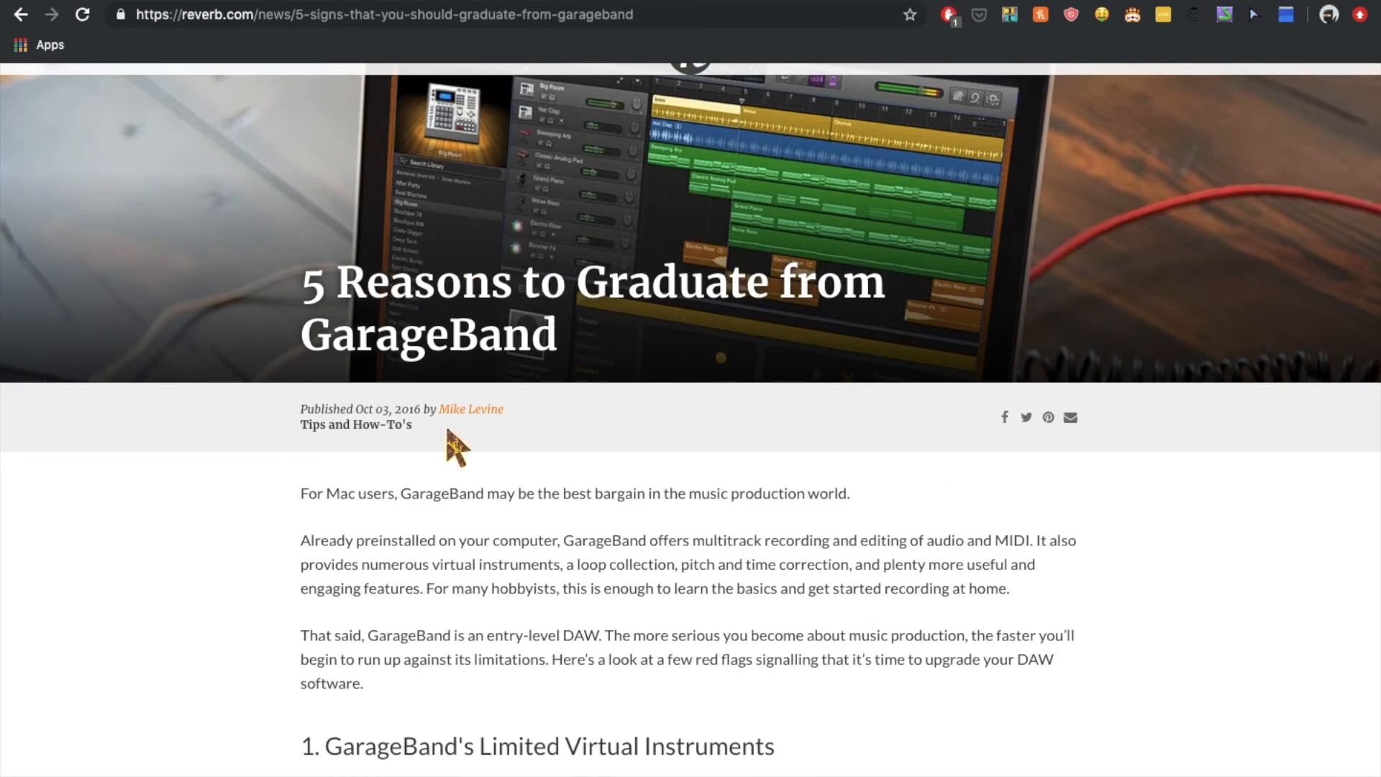
scroll(451, 440, "down", 15)
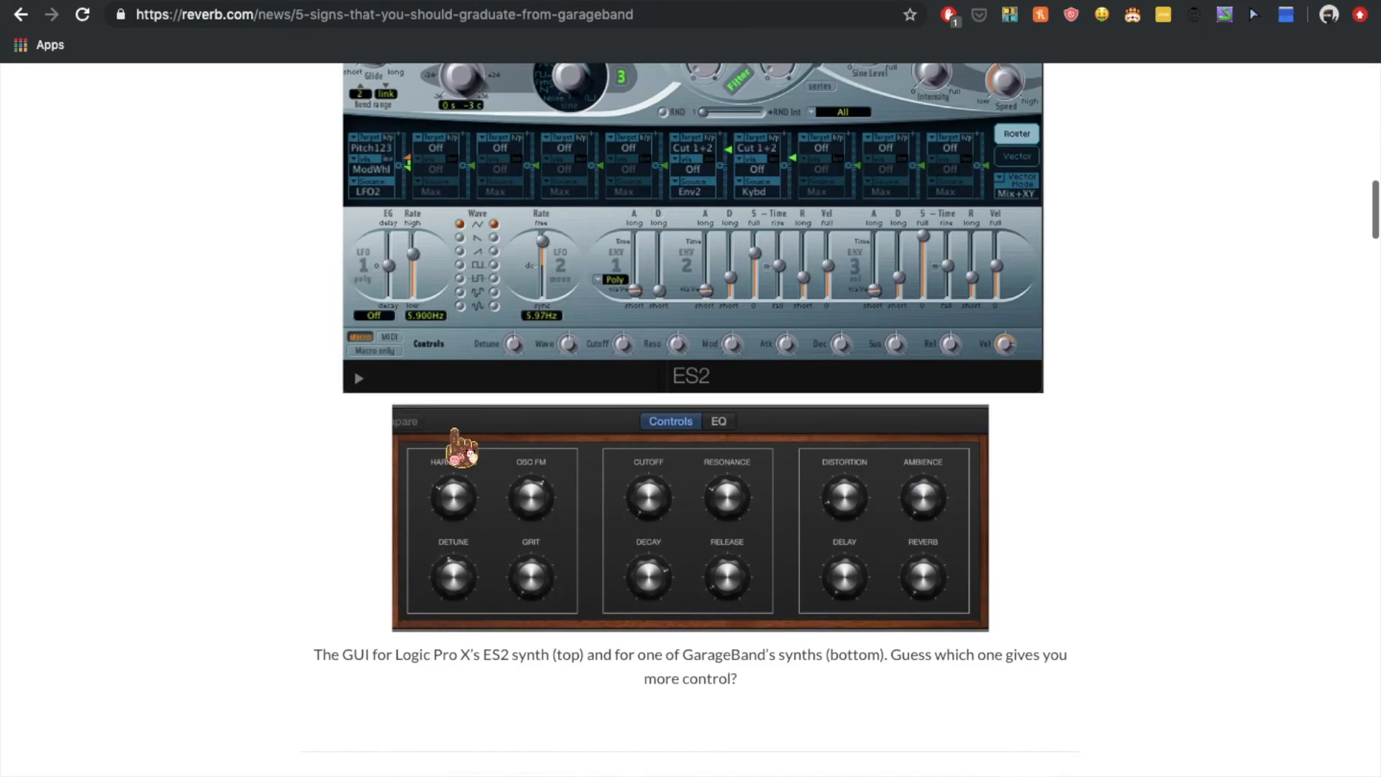
scroll(461, 447, "down", 20)
scroll(461, 432, "down", 20)
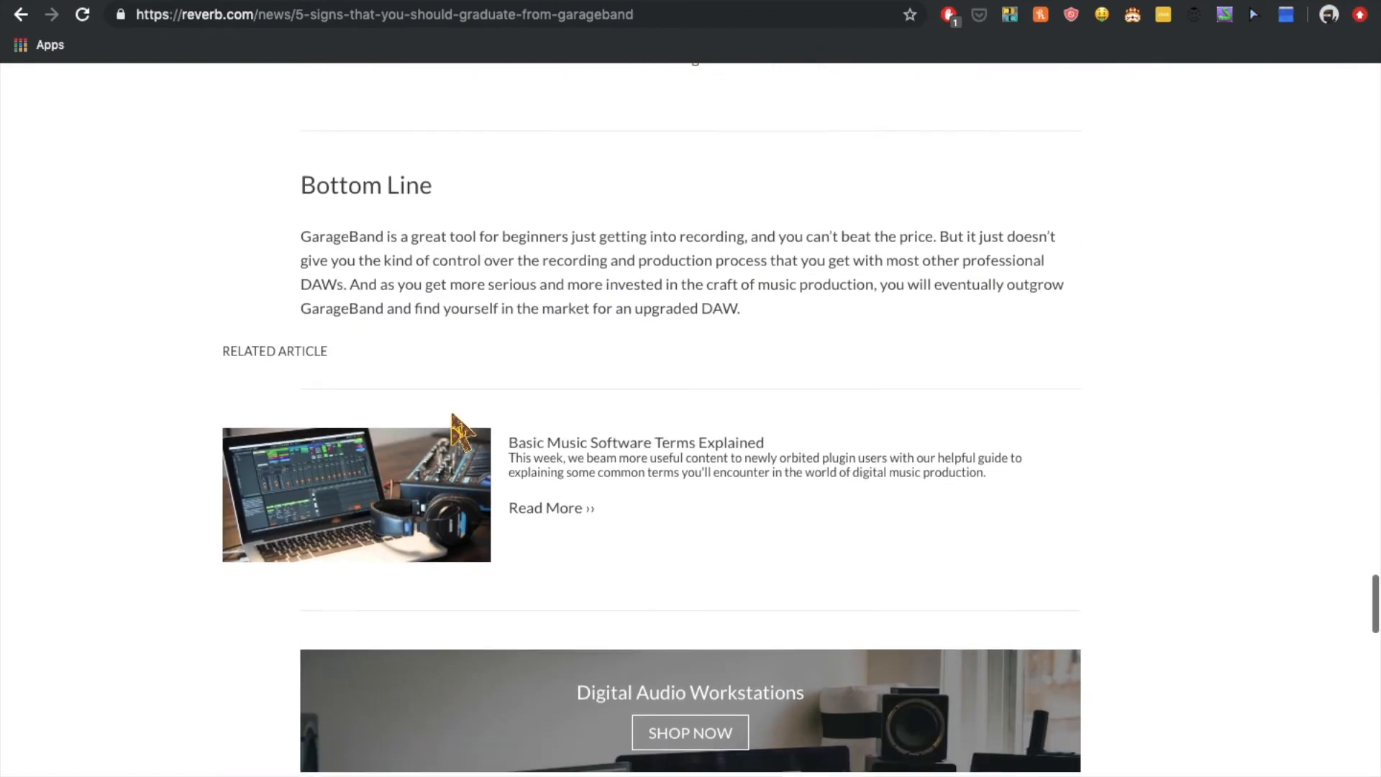
Go back to the article's mixing section and compare the Reason 9 mixer image with the GarageBand mixer image
scroll(460, 431, "up", 20)
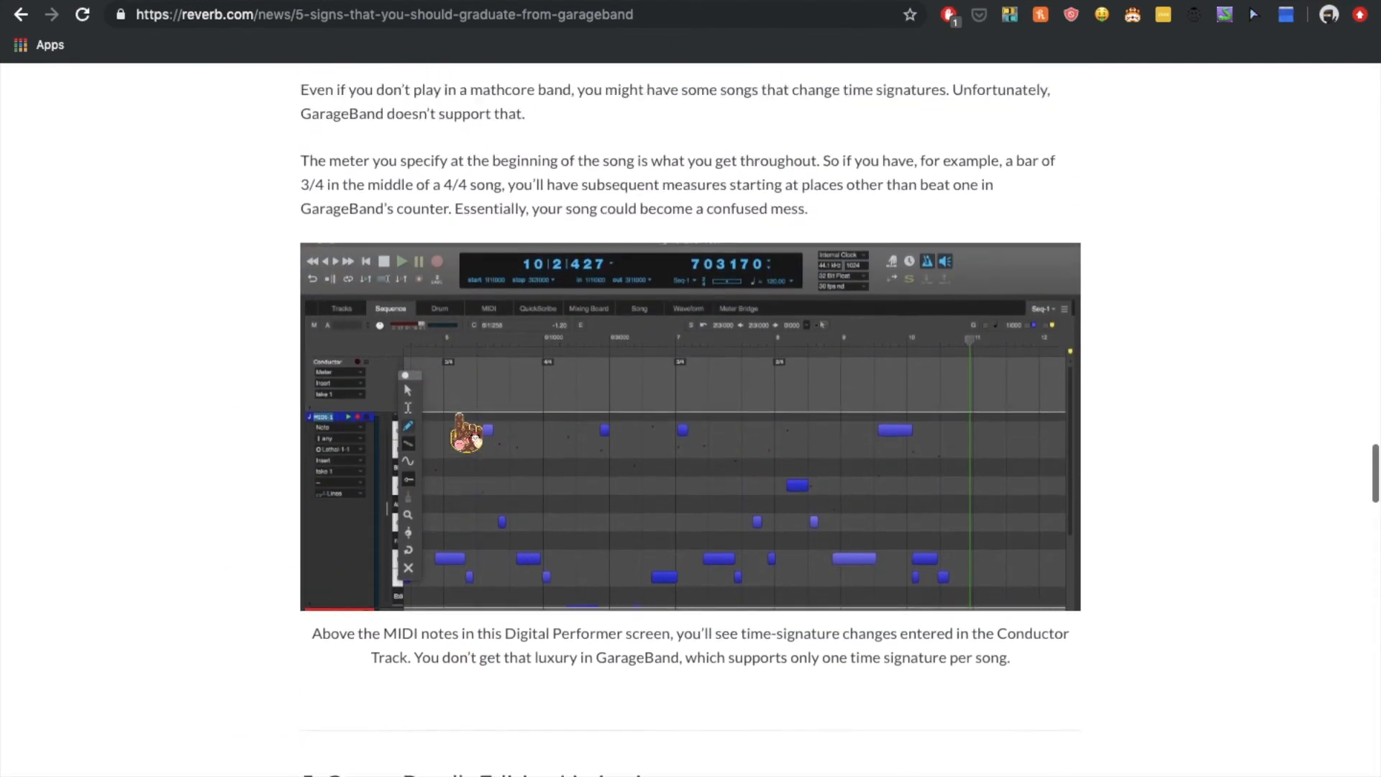
scroll(466, 434, "up", 14)
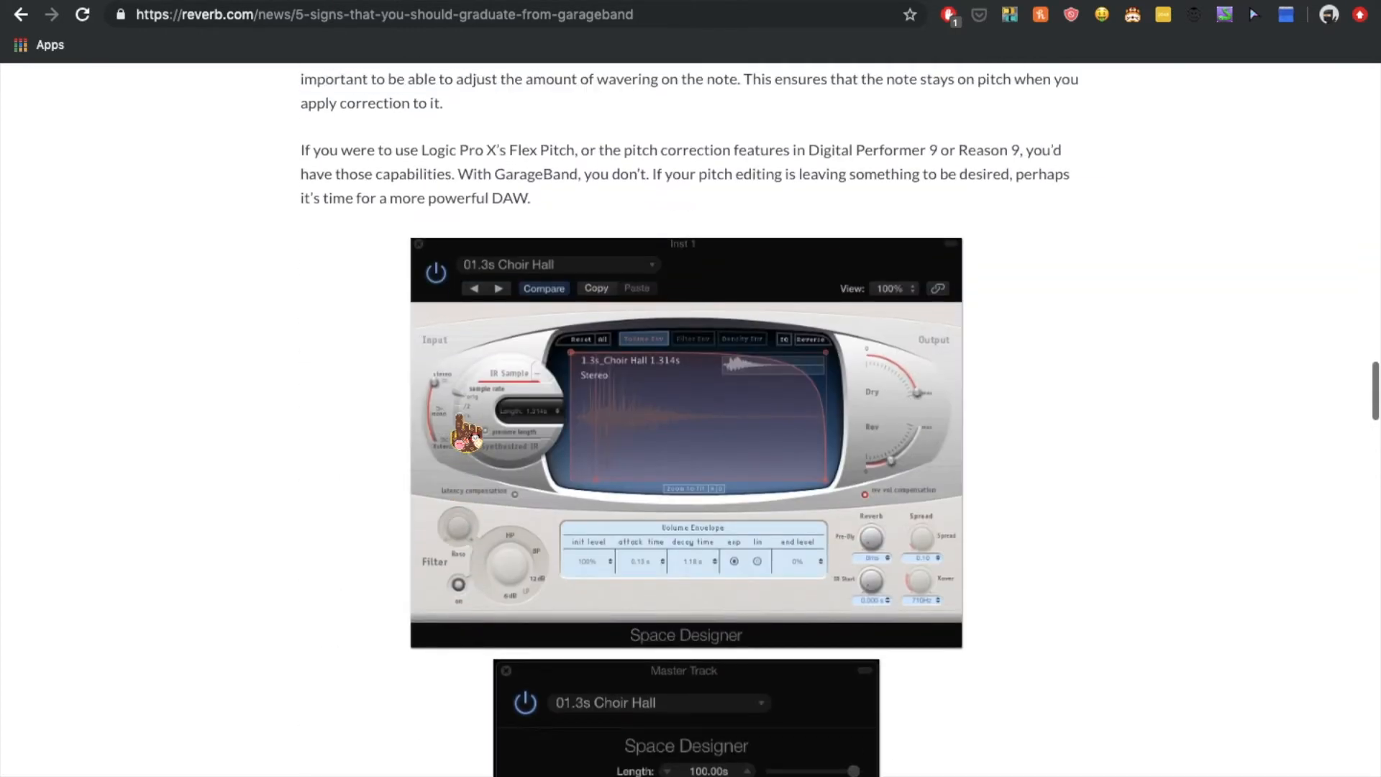
scroll(466, 433, "up", 1)
scroll(468, 435, "up", 15)
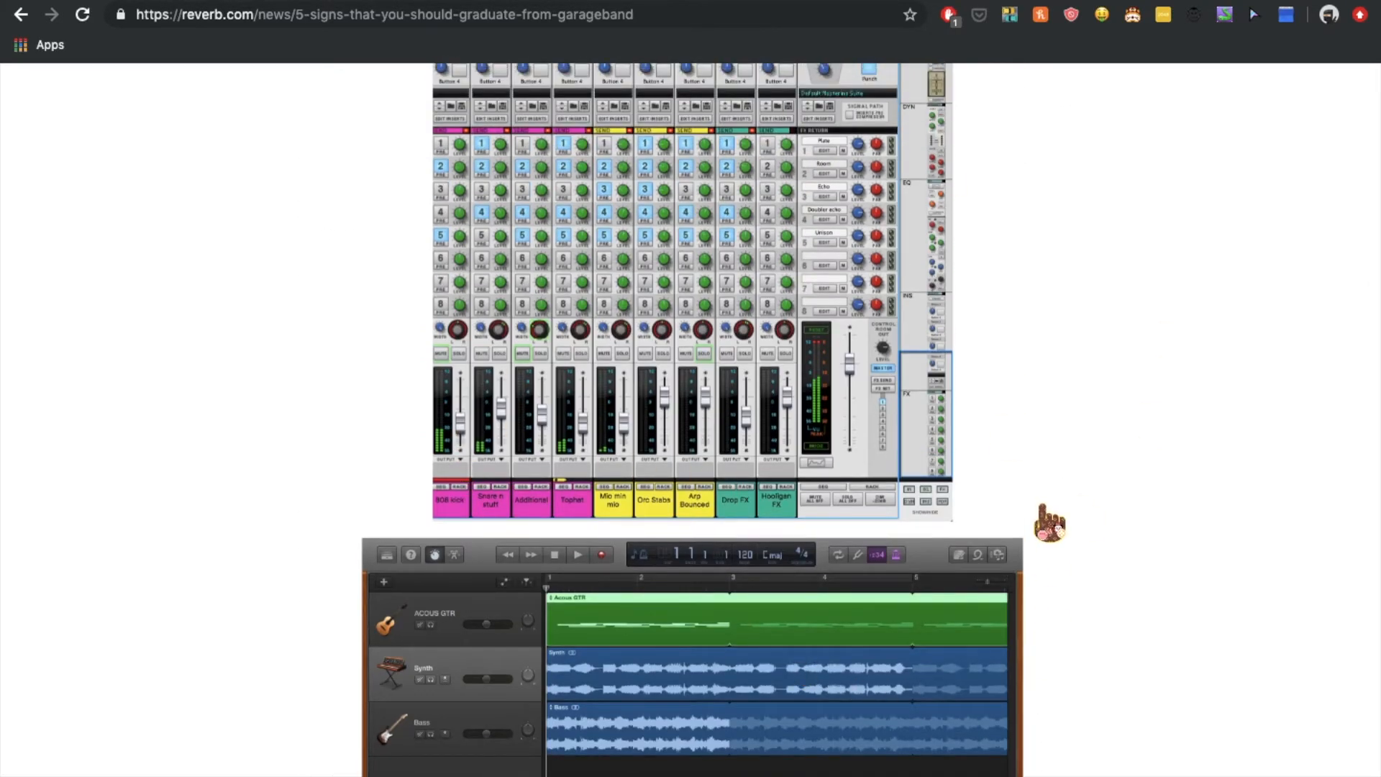
scroll(1049, 523, "down", 4)
scroll(1050, 523, "up", 8)
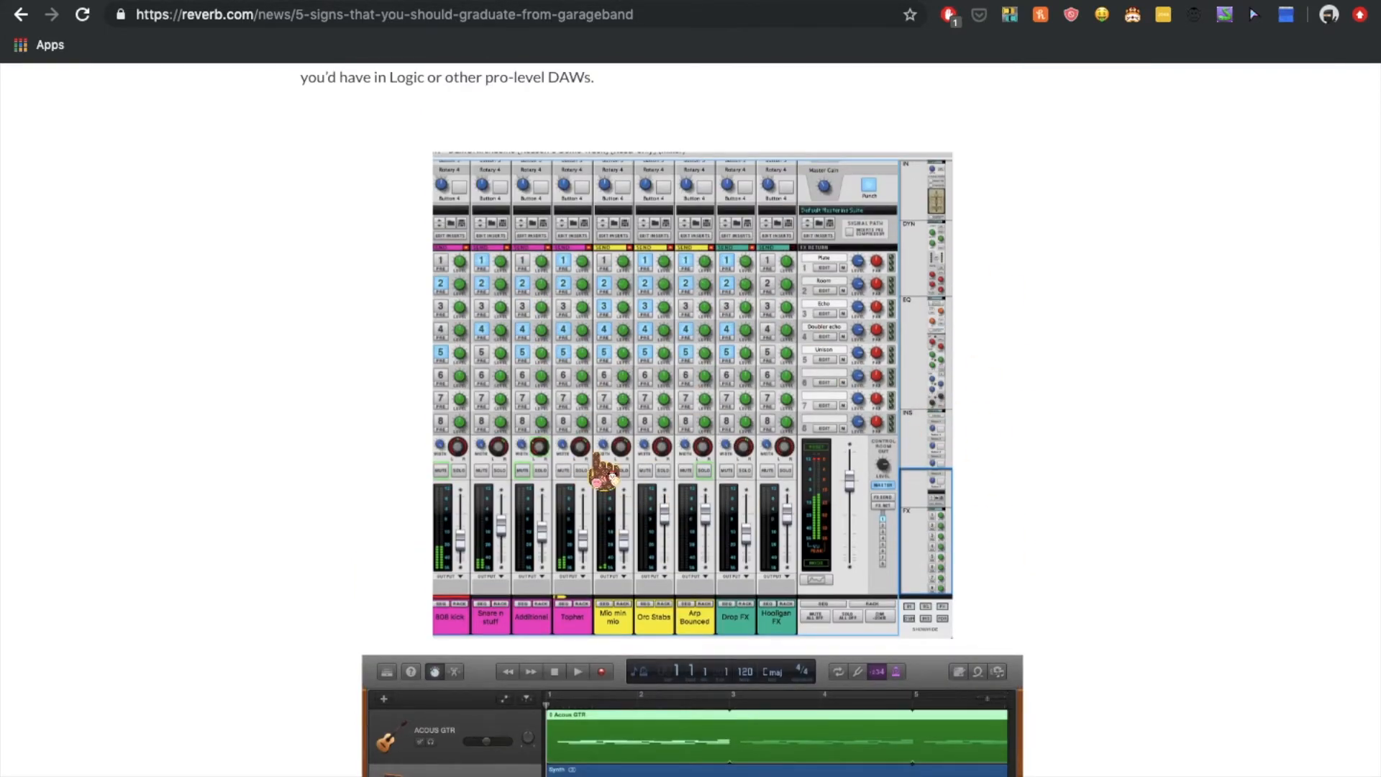
scroll(568, 468, "down", 12)
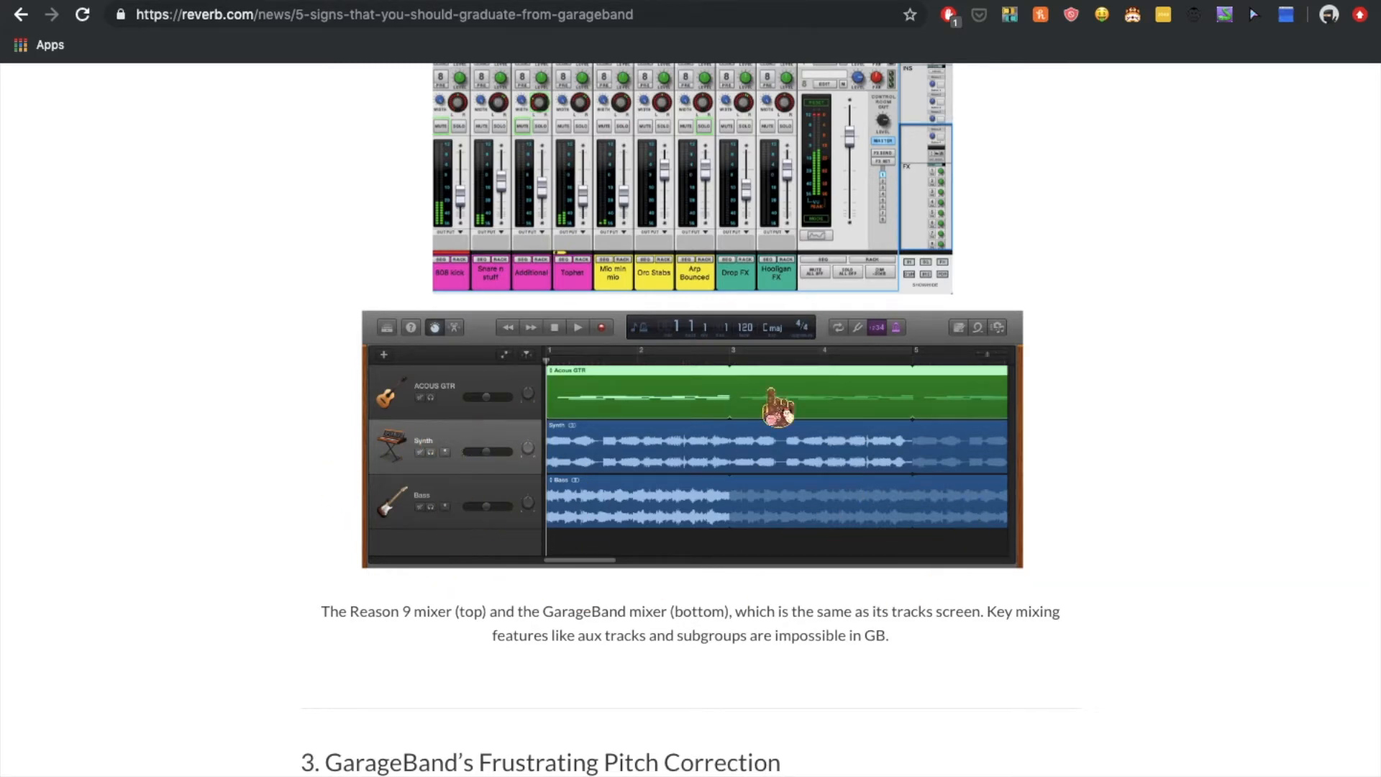
scroll(1149, 461, "up", 8)
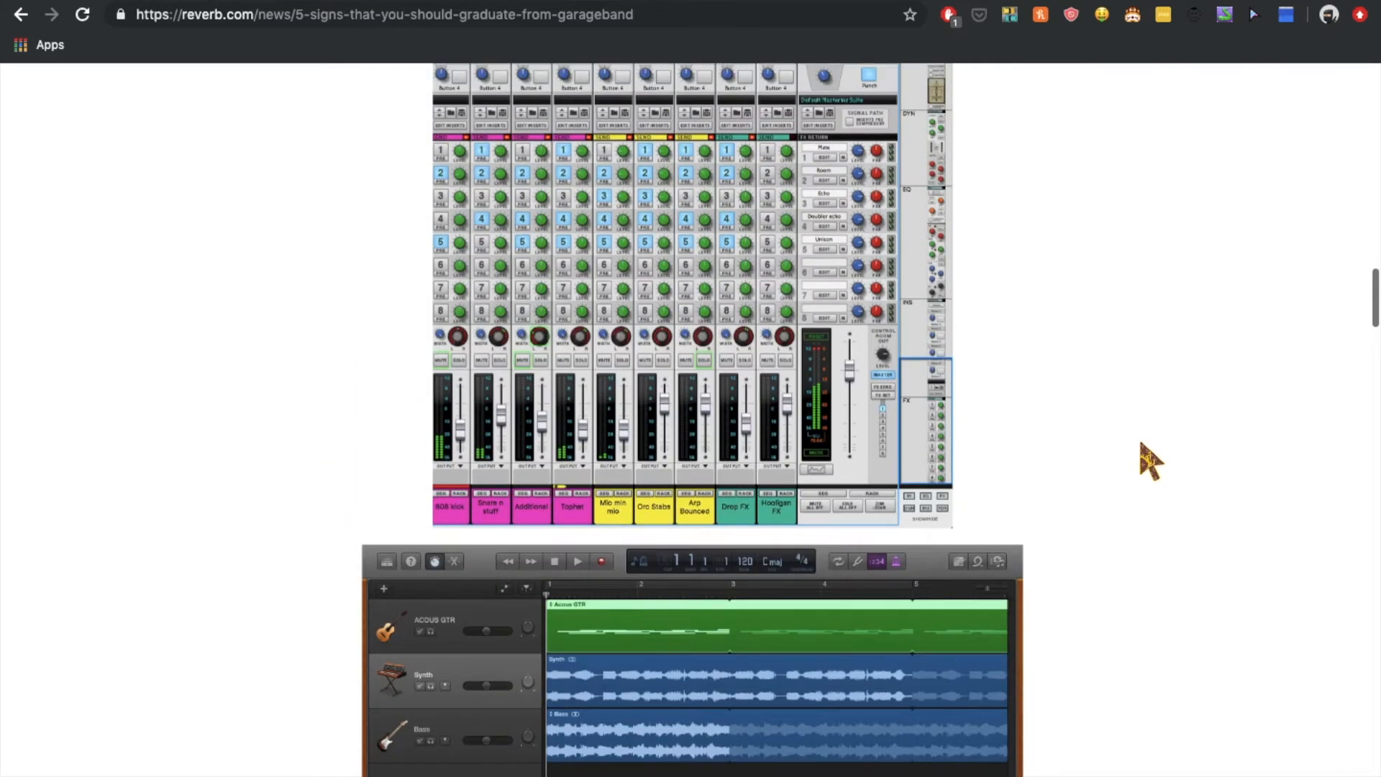
scroll(1149, 460, "up", 12)
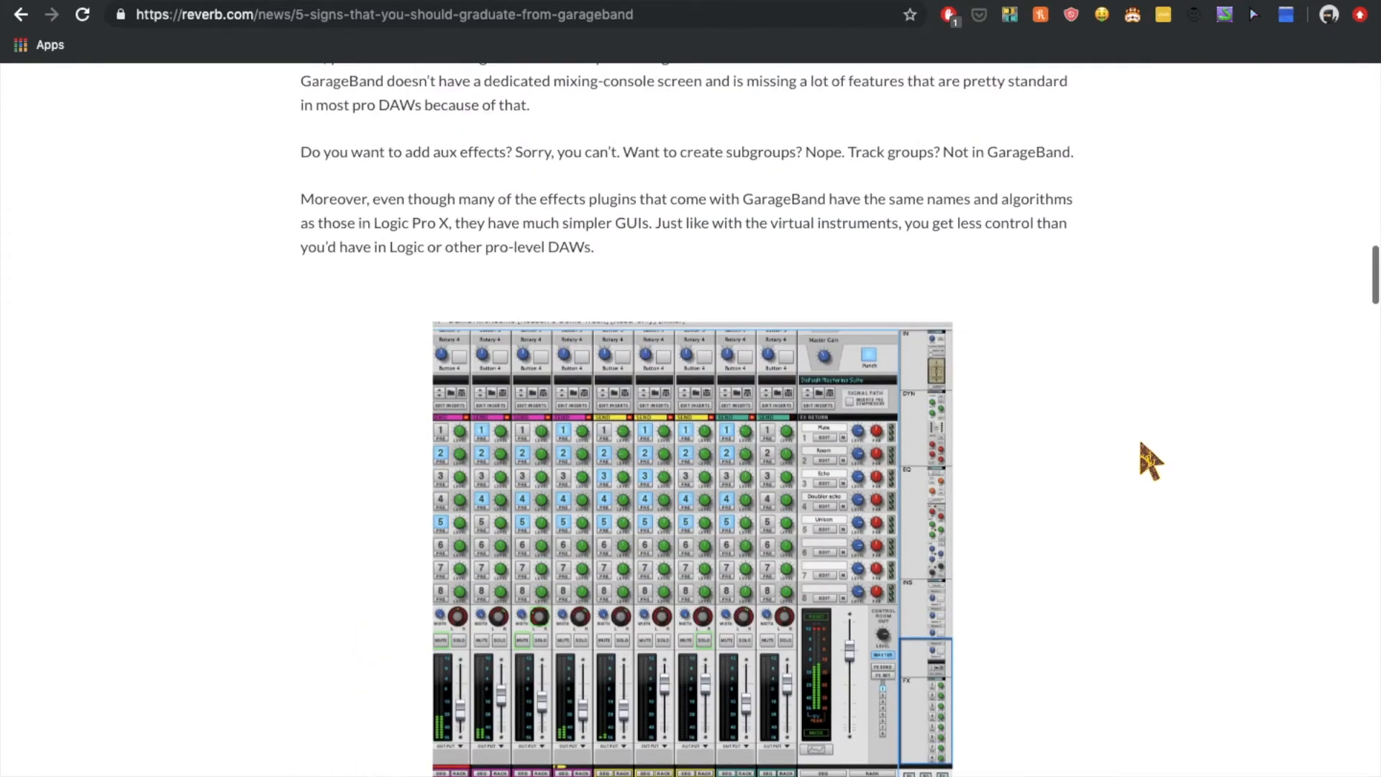
scroll(1149, 460, "down", 1)
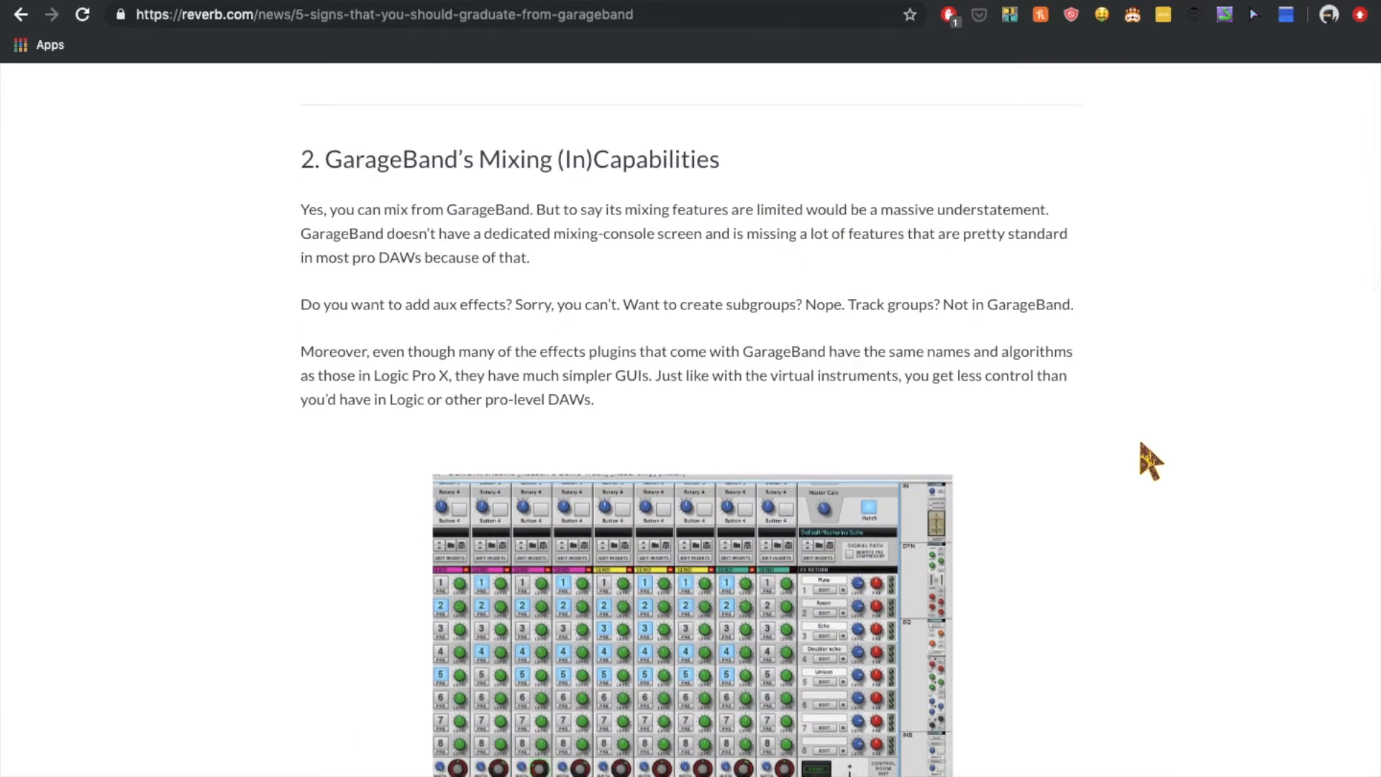
scroll(1149, 460, "down", 20)
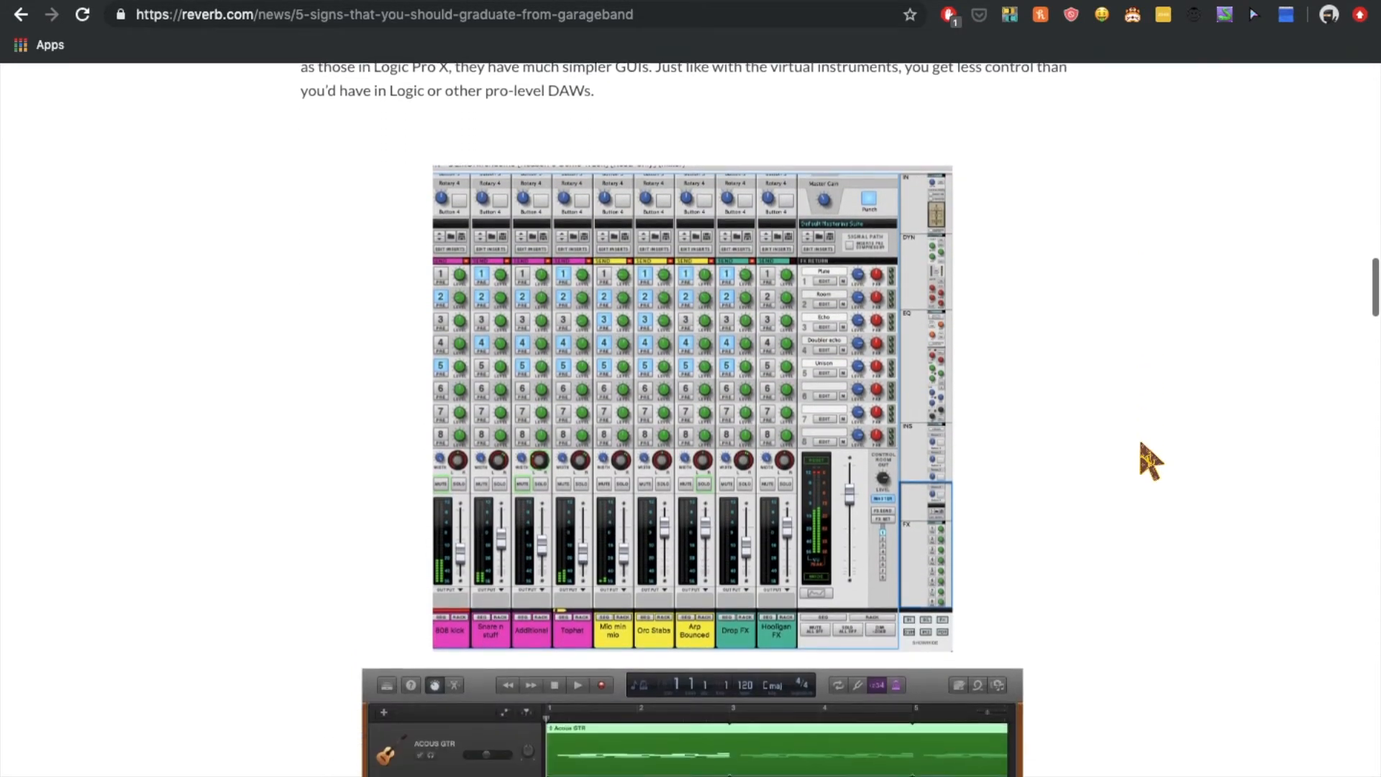
scroll(1149, 460, "up", 1)
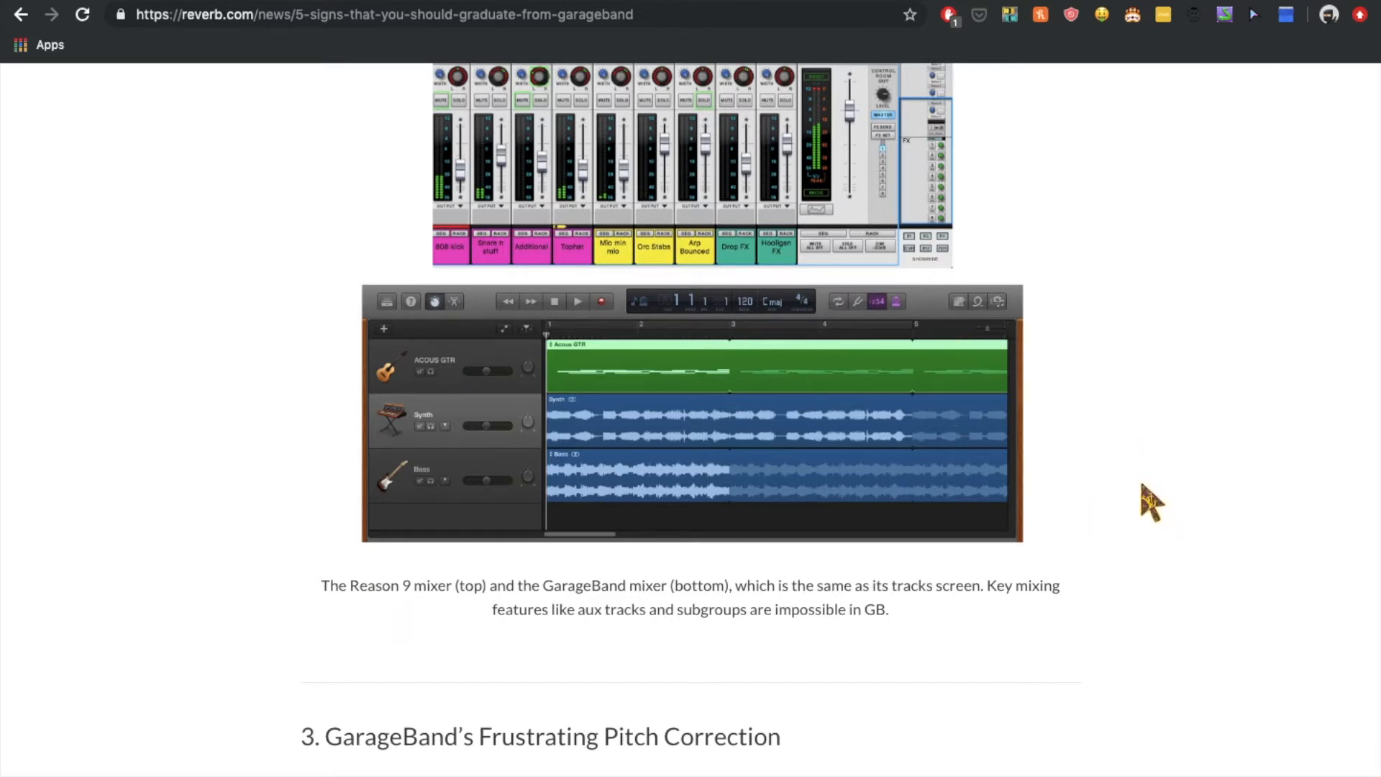
scroll(657, 561, "up", 5)
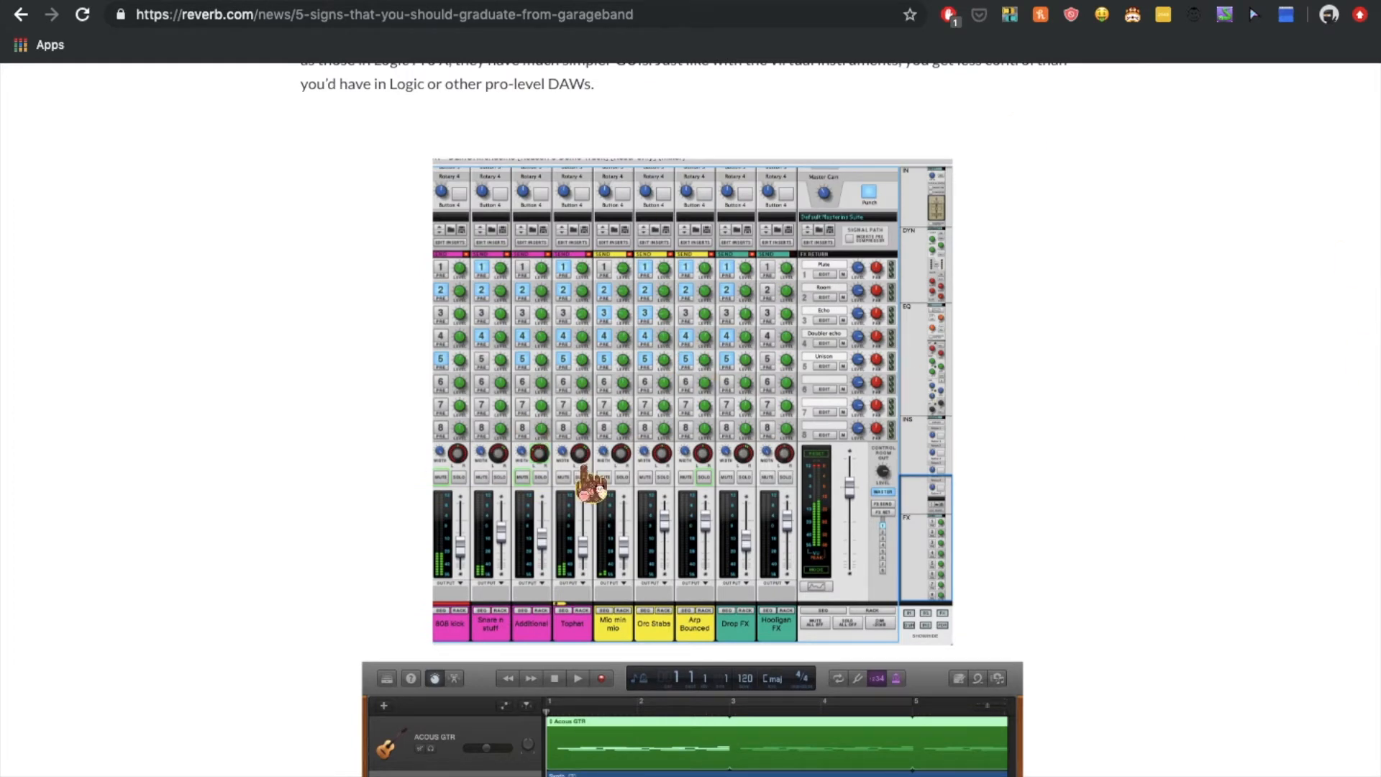
Examine the article's virtual instruments section, comparing Logic Pro X's ES2 synth with the GarageBand synth controls
scroll(660, 555, "up", 10)
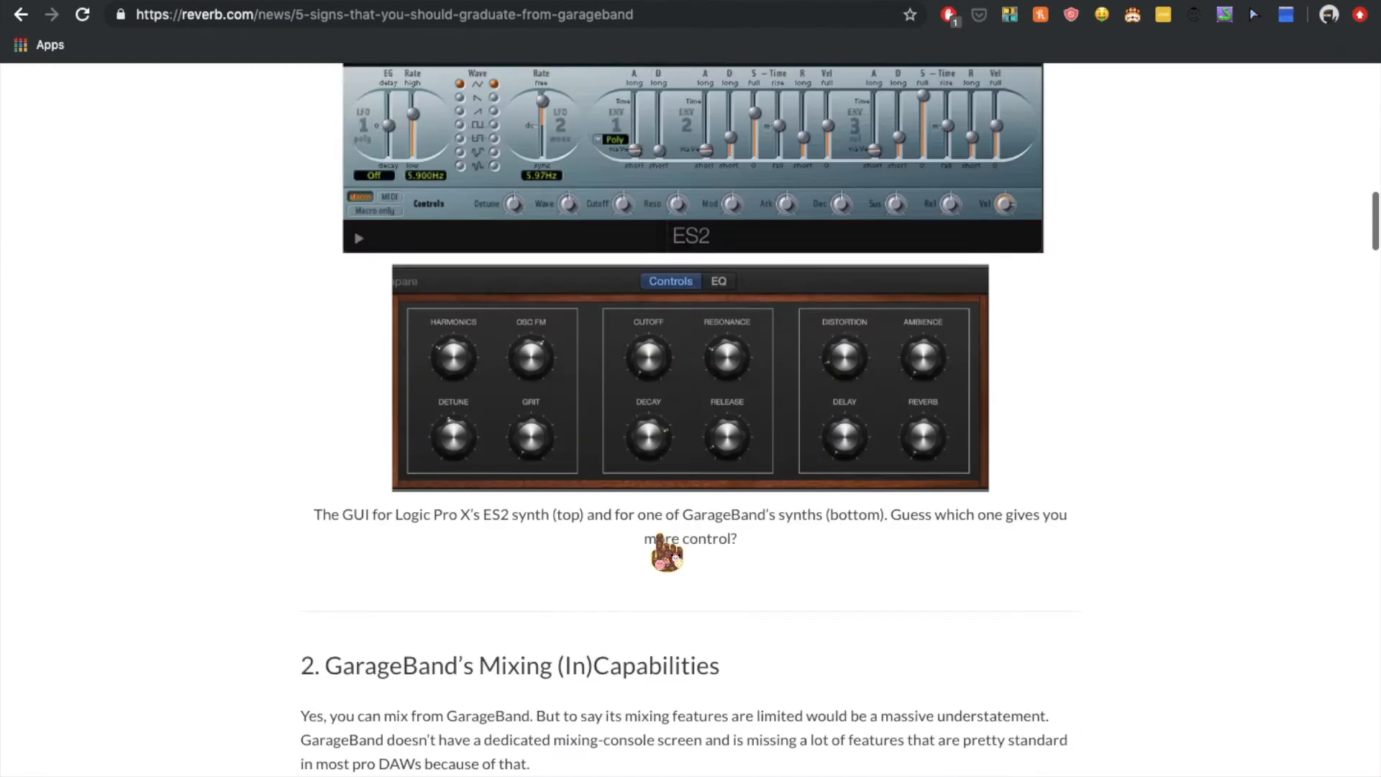
scroll(662, 553, "up", 3)
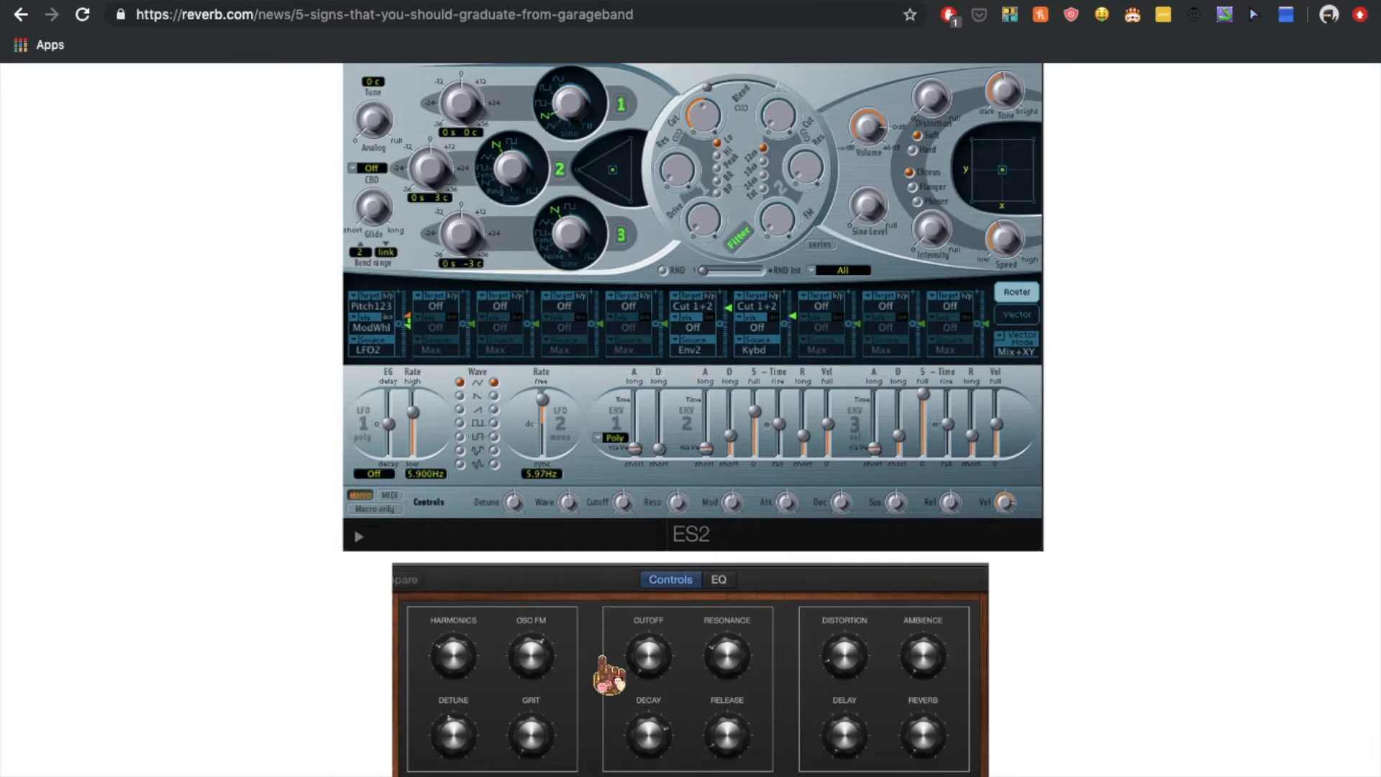
scroll(647, 550, "up", 2)
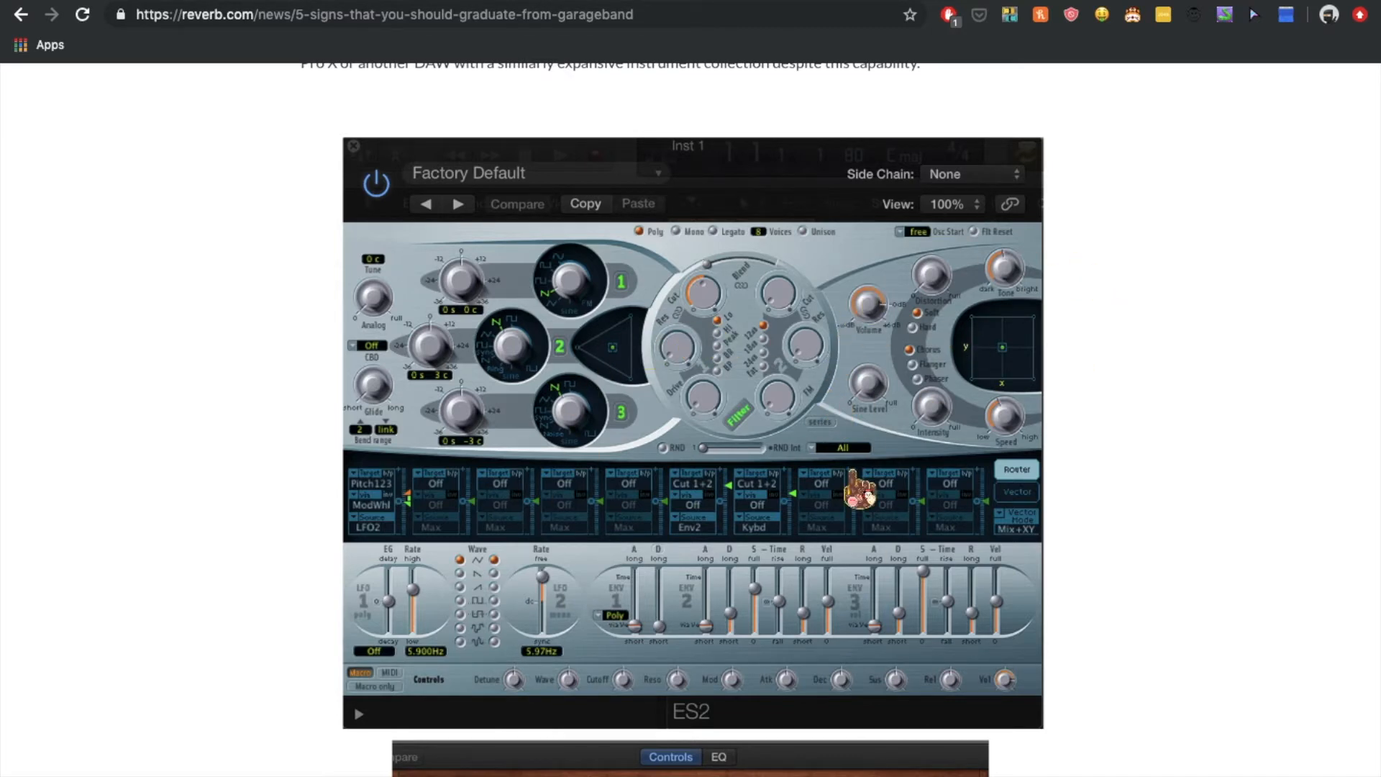
scroll(689, 420, "up", 4)
scroll(689, 420, "down", 1)
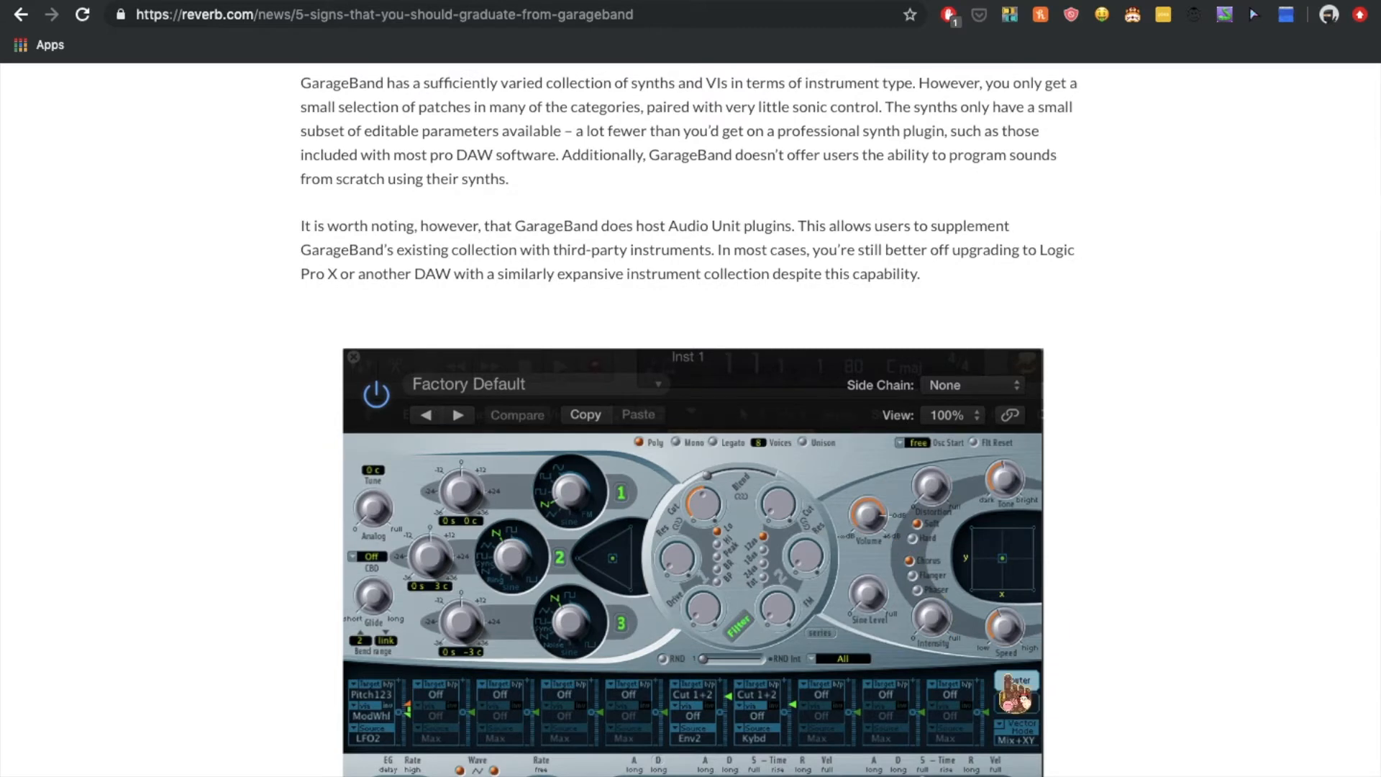
Examine the article's ES2 and GarageBand synth images together with the text of the mixing capabilities section
scroll(689, 420, "down", 4)
scroll(1009, 622, "down", 3)
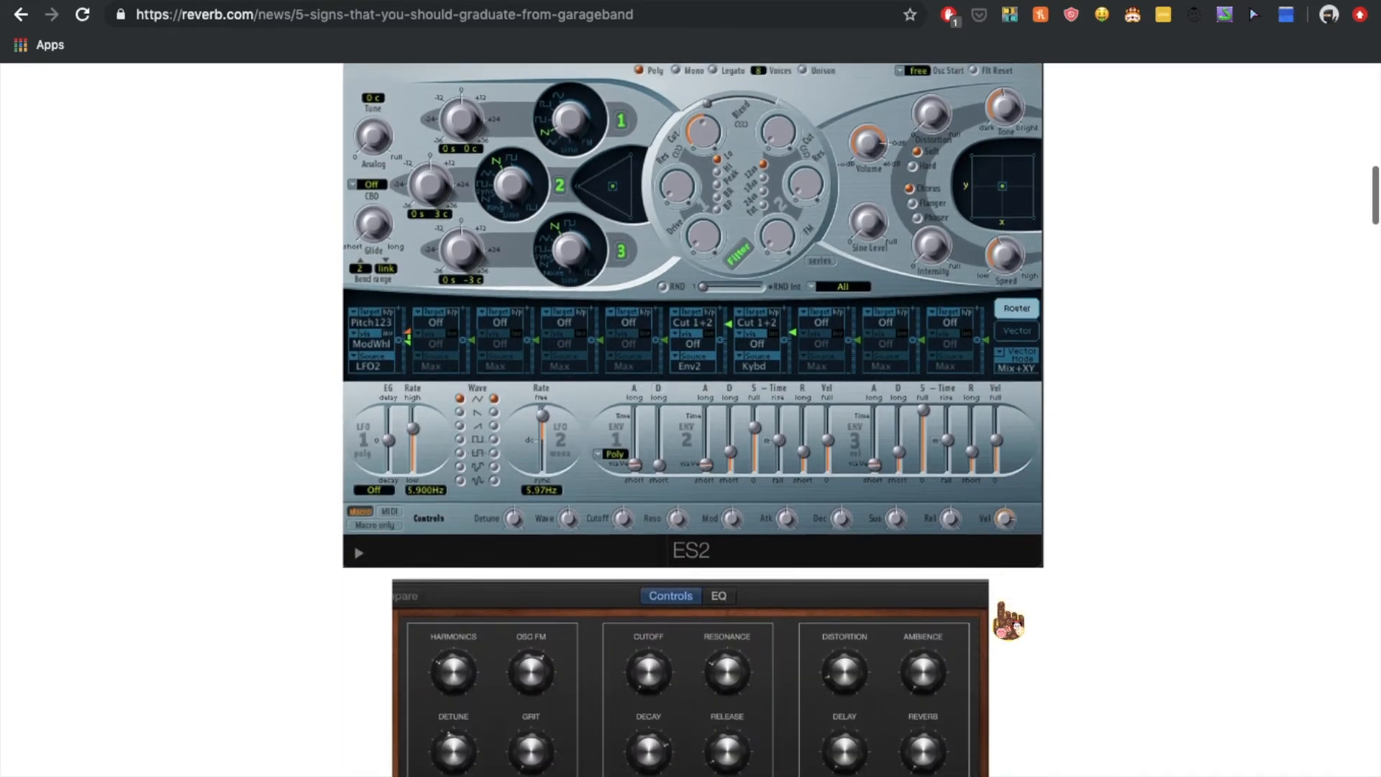
scroll(1008, 622, "down", 7)
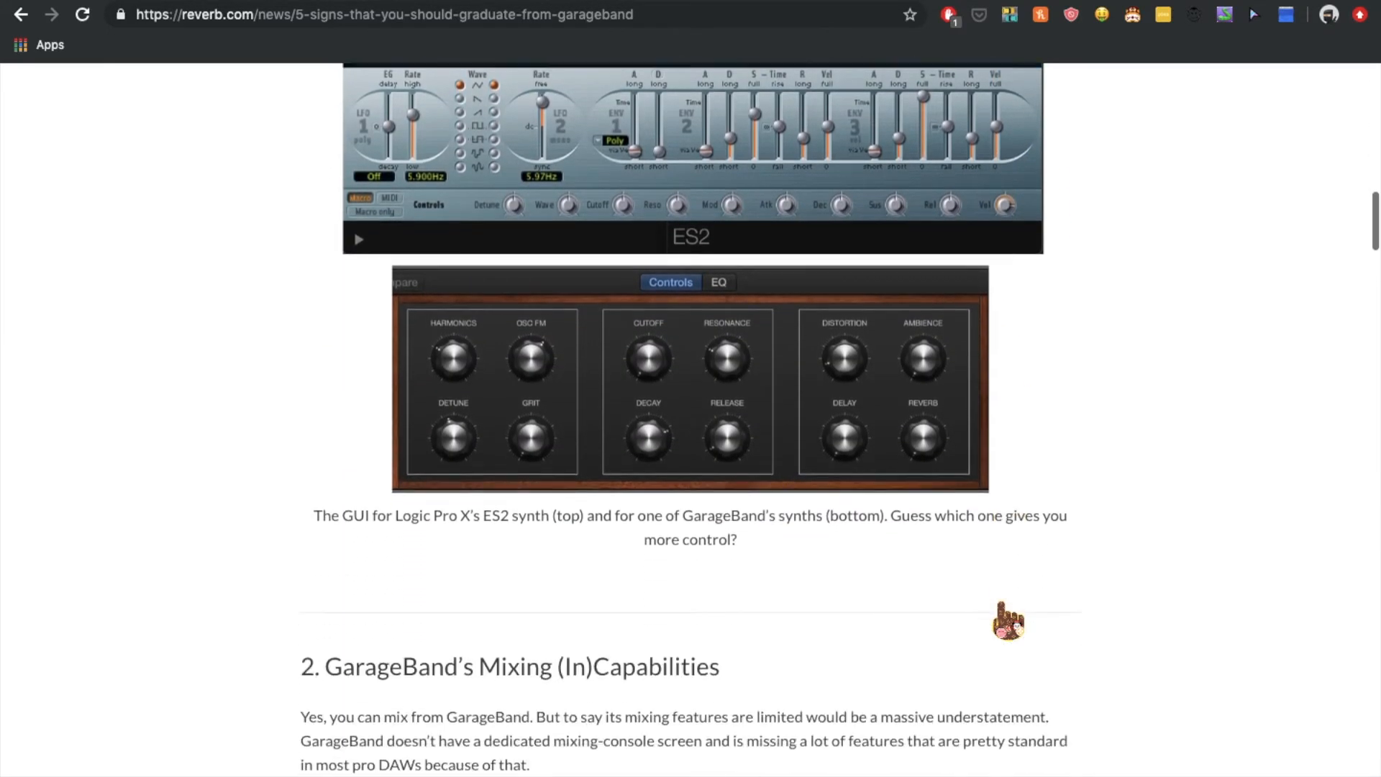
scroll(1003, 620, "up", 1)
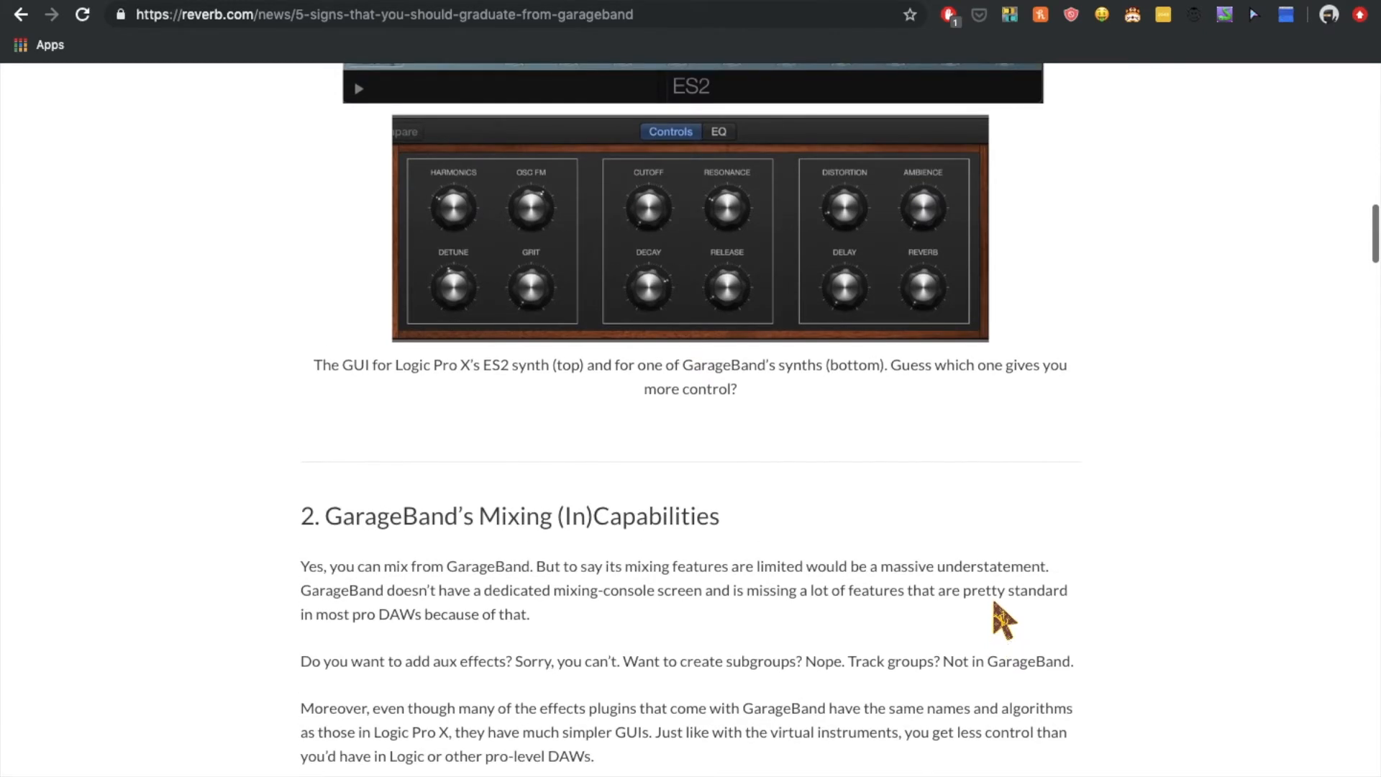
scroll(1007, 597, "up", 3)
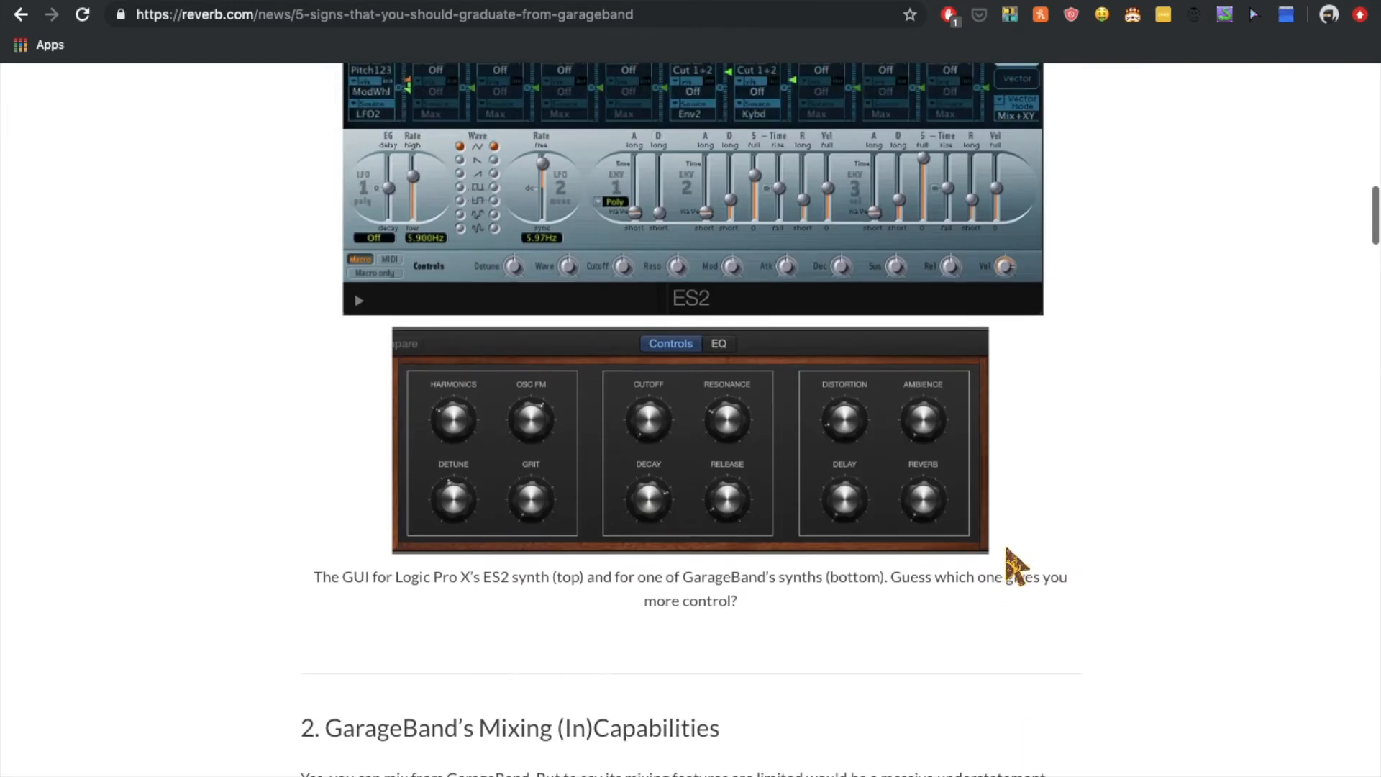
scroll(1021, 568, "down", 8)
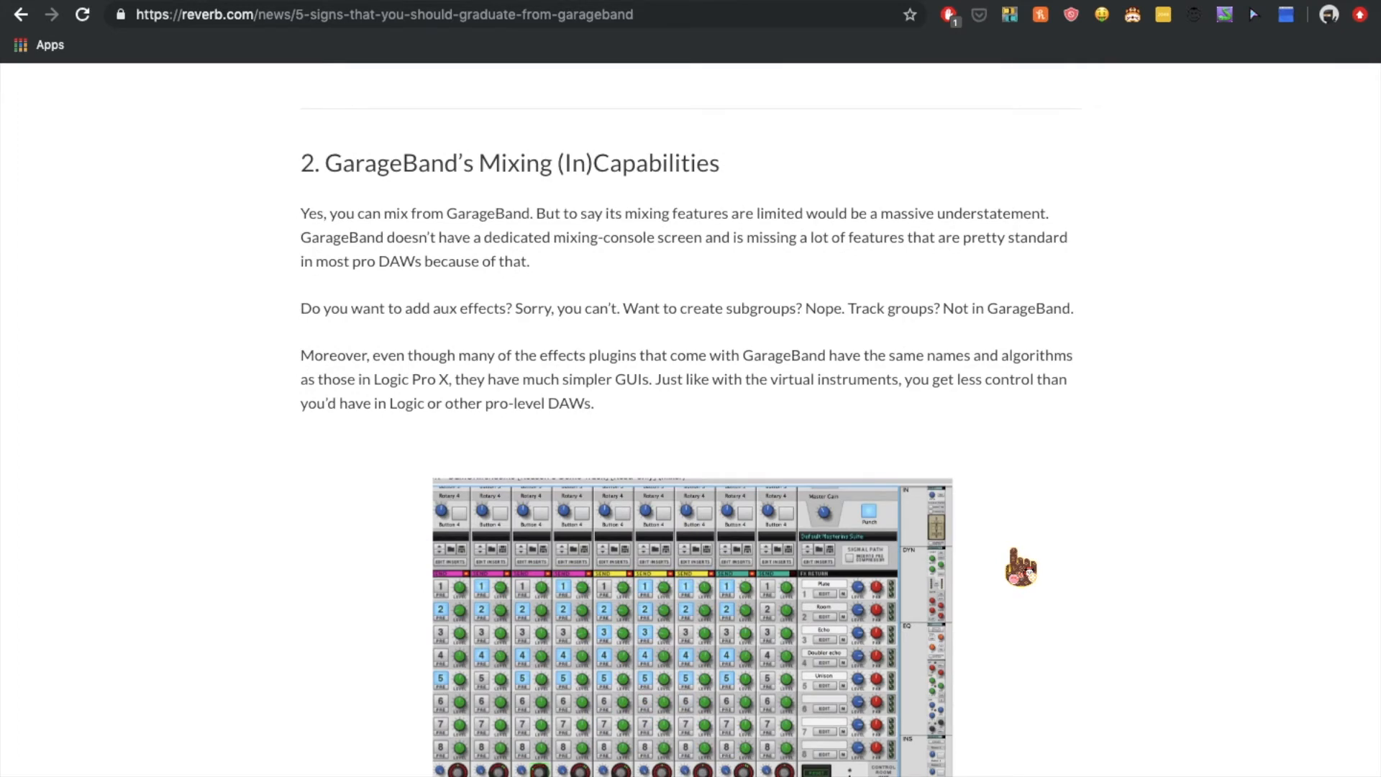
scroll(1021, 568, "up", 1)
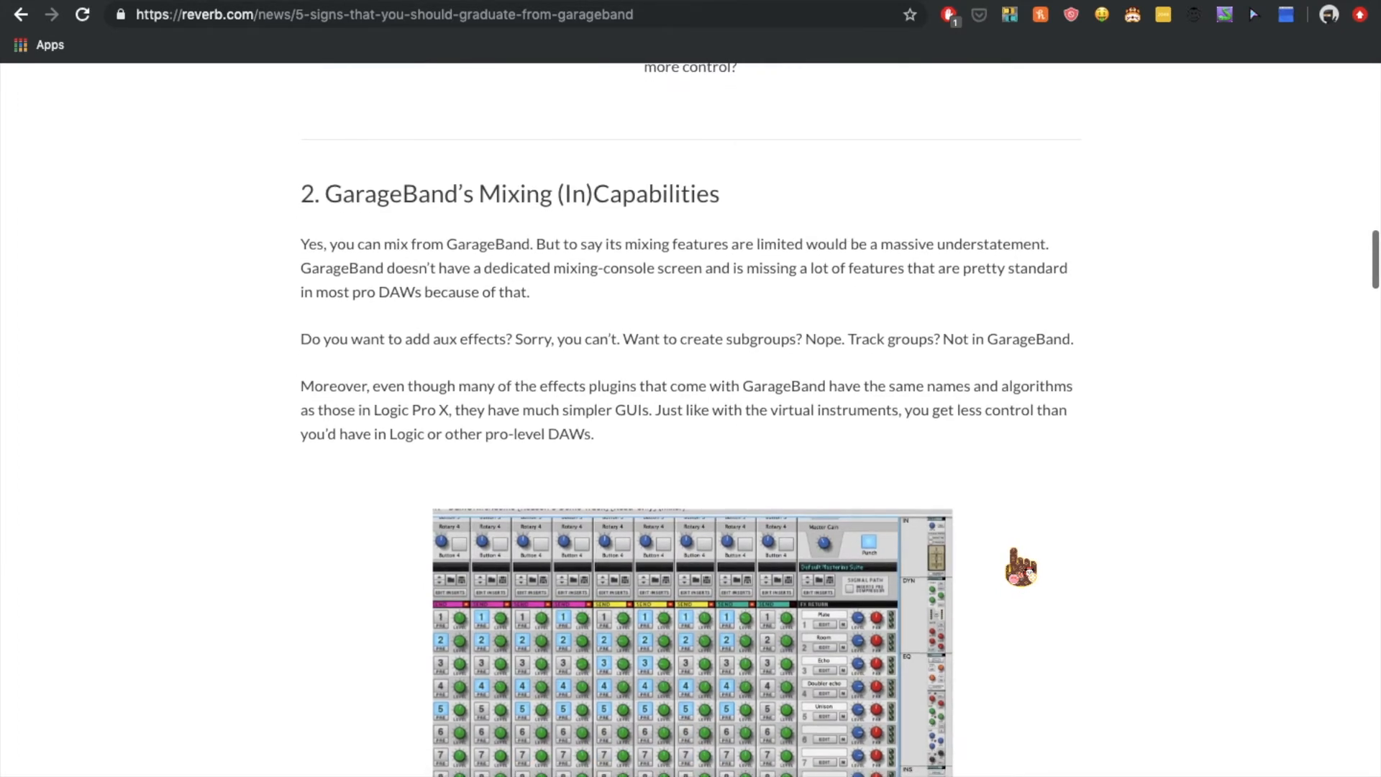
scroll(1021, 568, "up", 3)
scroll(1010, 575, "up", 7)
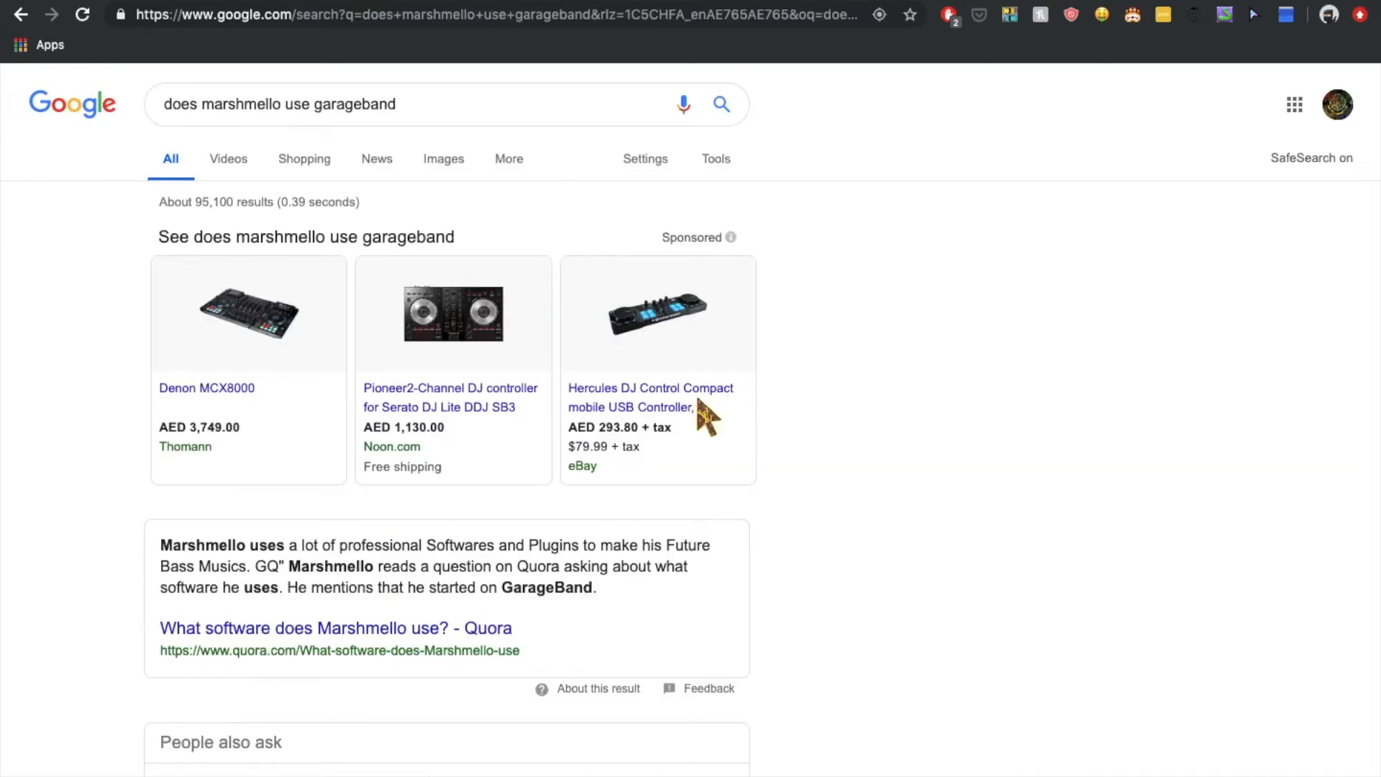
Read the enlarged featured Quora answer in the Google results for "does marshmello use garageband"
scroll(415, 495, "down", 1)
scroll(344, 489, "up", 5, "ctrl")
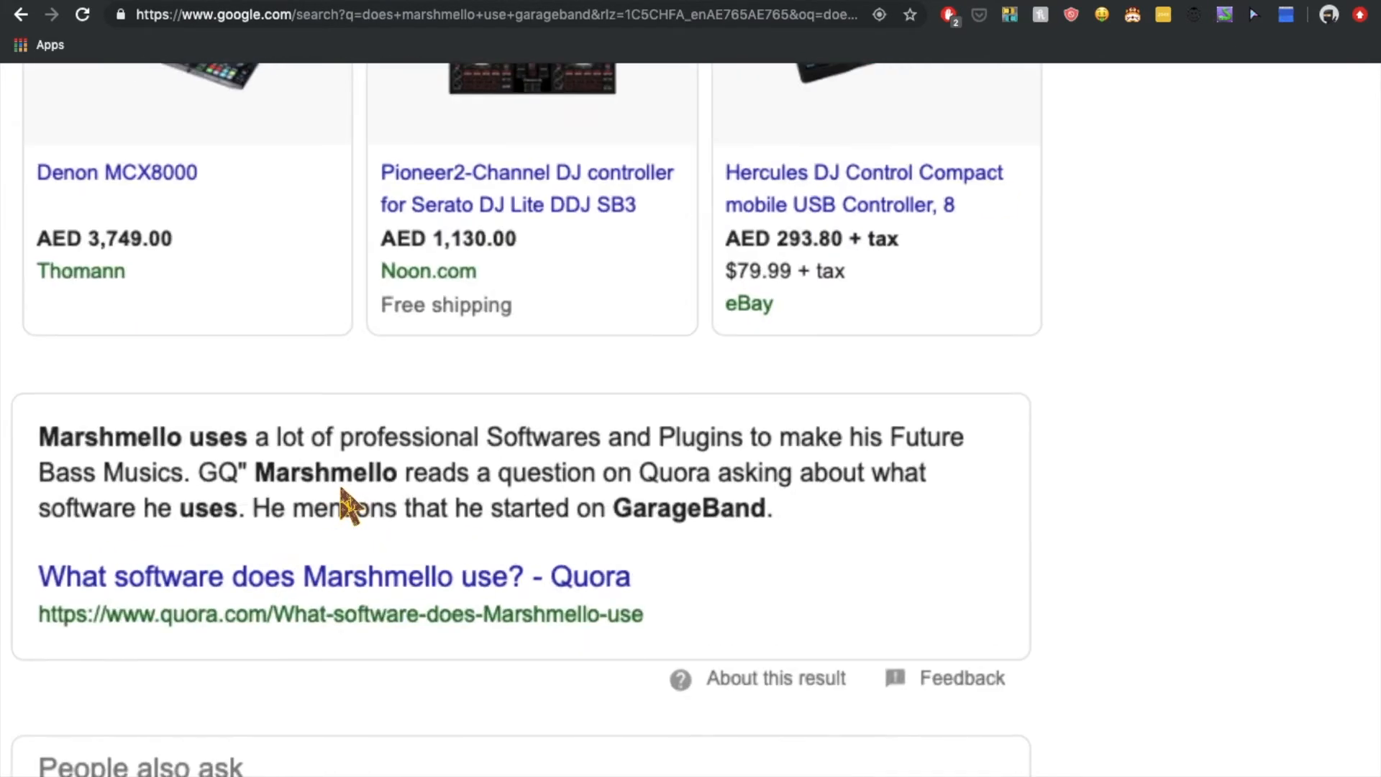
scroll(352, 507, "left", 2)
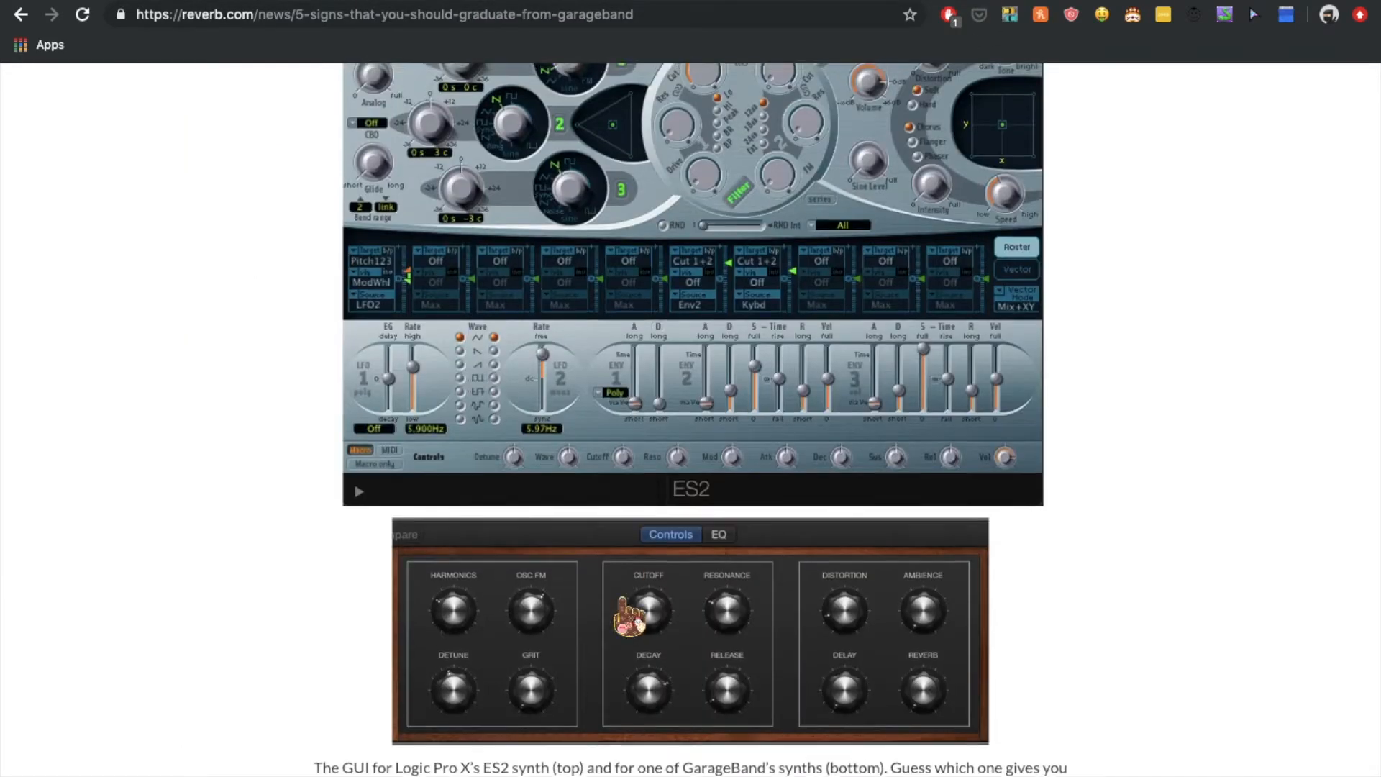
Skim the Reverb article from the virtual instruments section through the mixer images to the pitch correction section
scroll(633, 616, "up", 3)
scroll(503, 651, "up", 13)
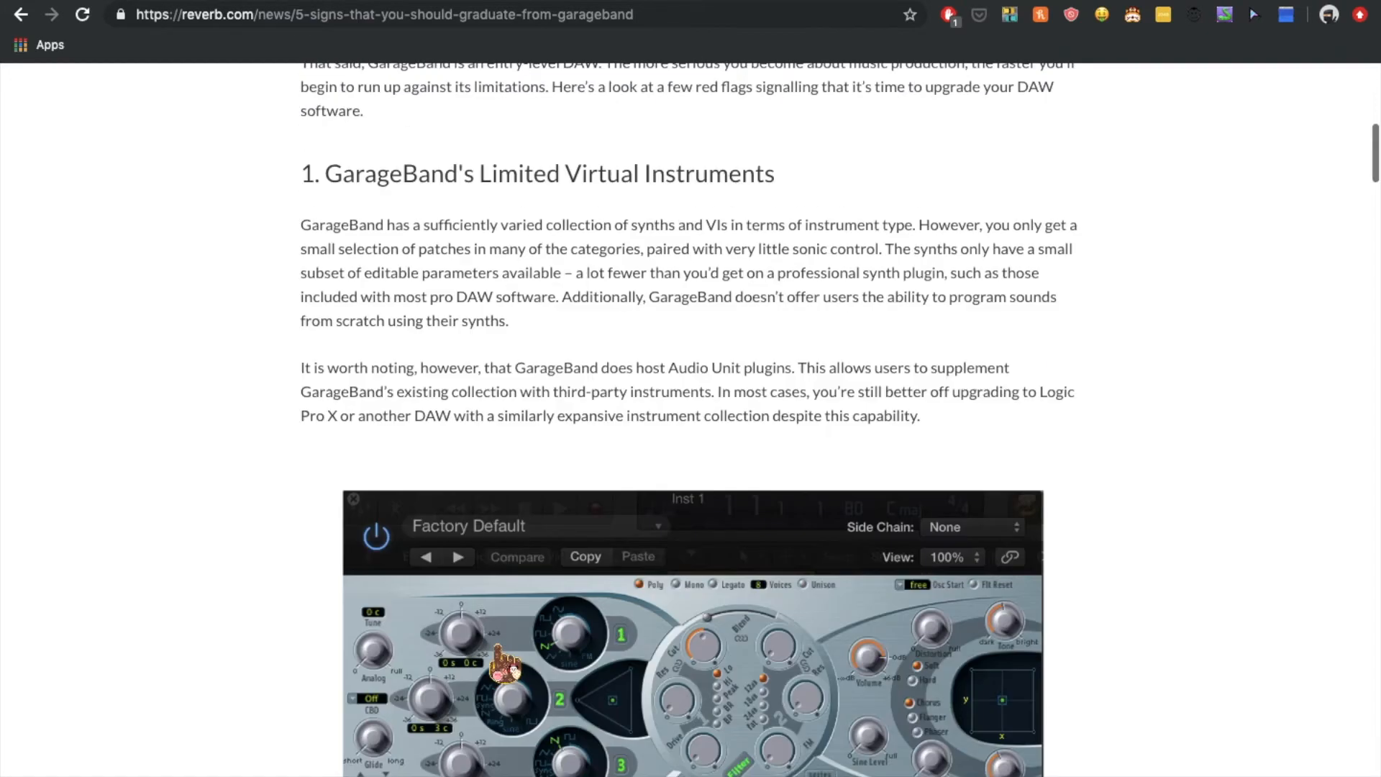
scroll(492, 647, "down", 20)
scroll(496, 658, "down", 7)
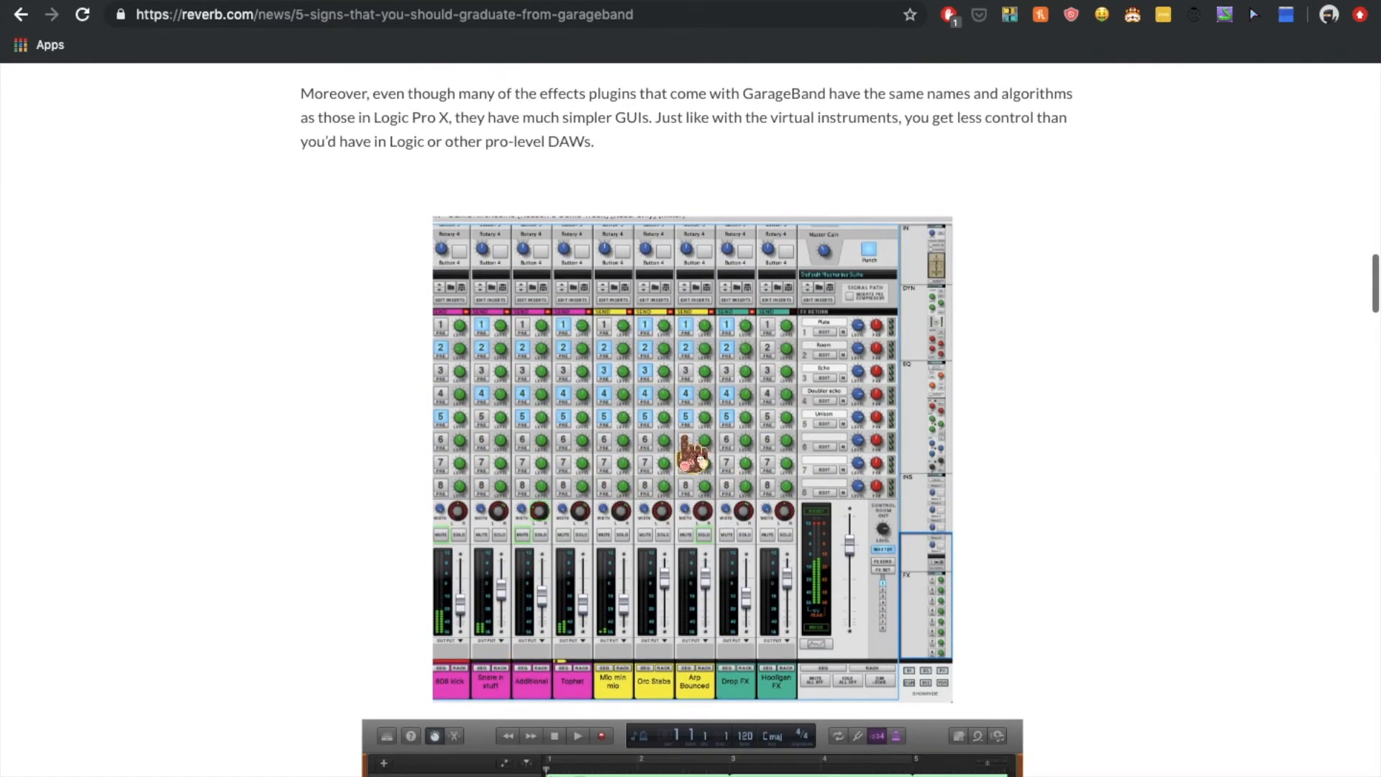
scroll(579, 653, "down", 7)
scroll(475, 673, "down", 7)
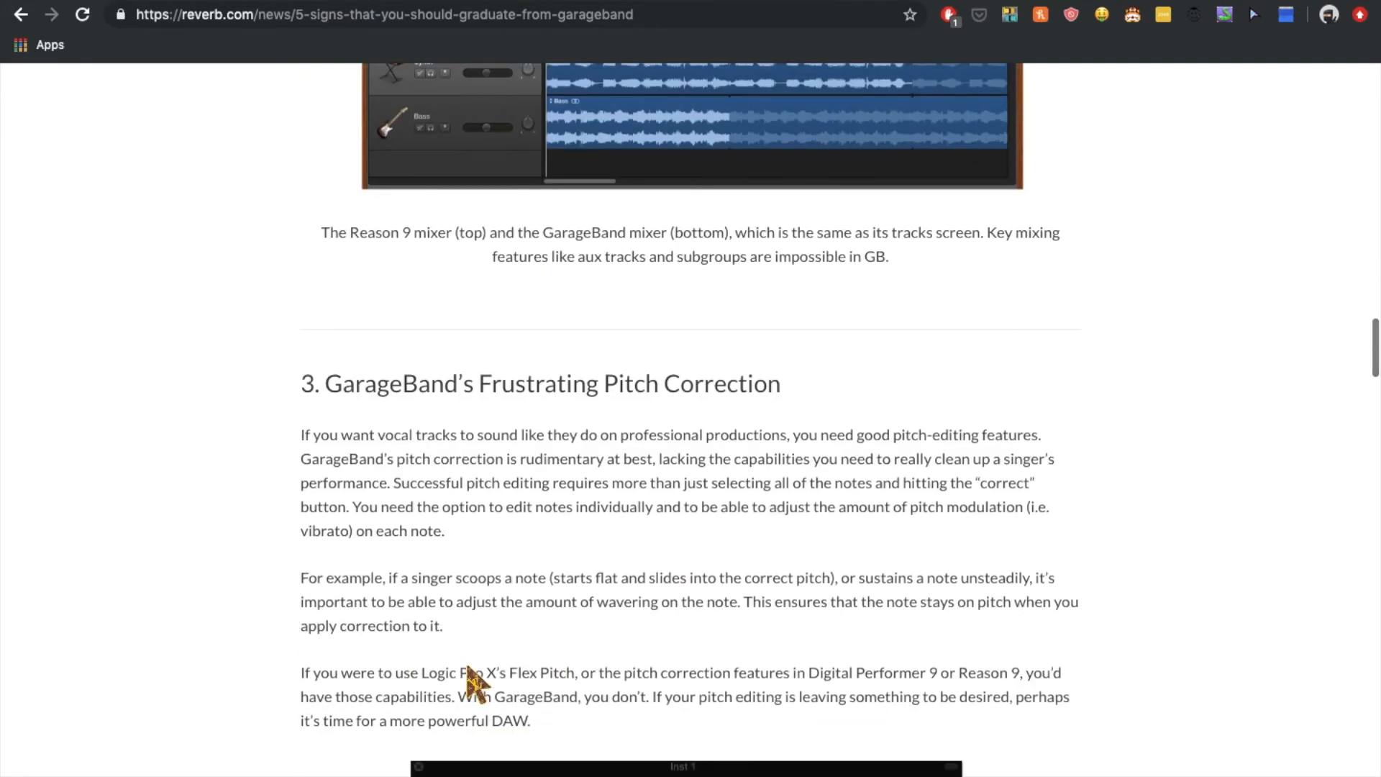
Compare the Logic Pro X and GarageBand Space Designer images, and skim the article's section on multiple time signatures
scroll(765, 617, "down", 10)
scroll(765, 616, "down", 4)
scroll(773, 507, "up", 3)
scroll(774, 507, "down", 5)
scroll(774, 507, "up", 5)
scroll(774, 507, "down", 7)
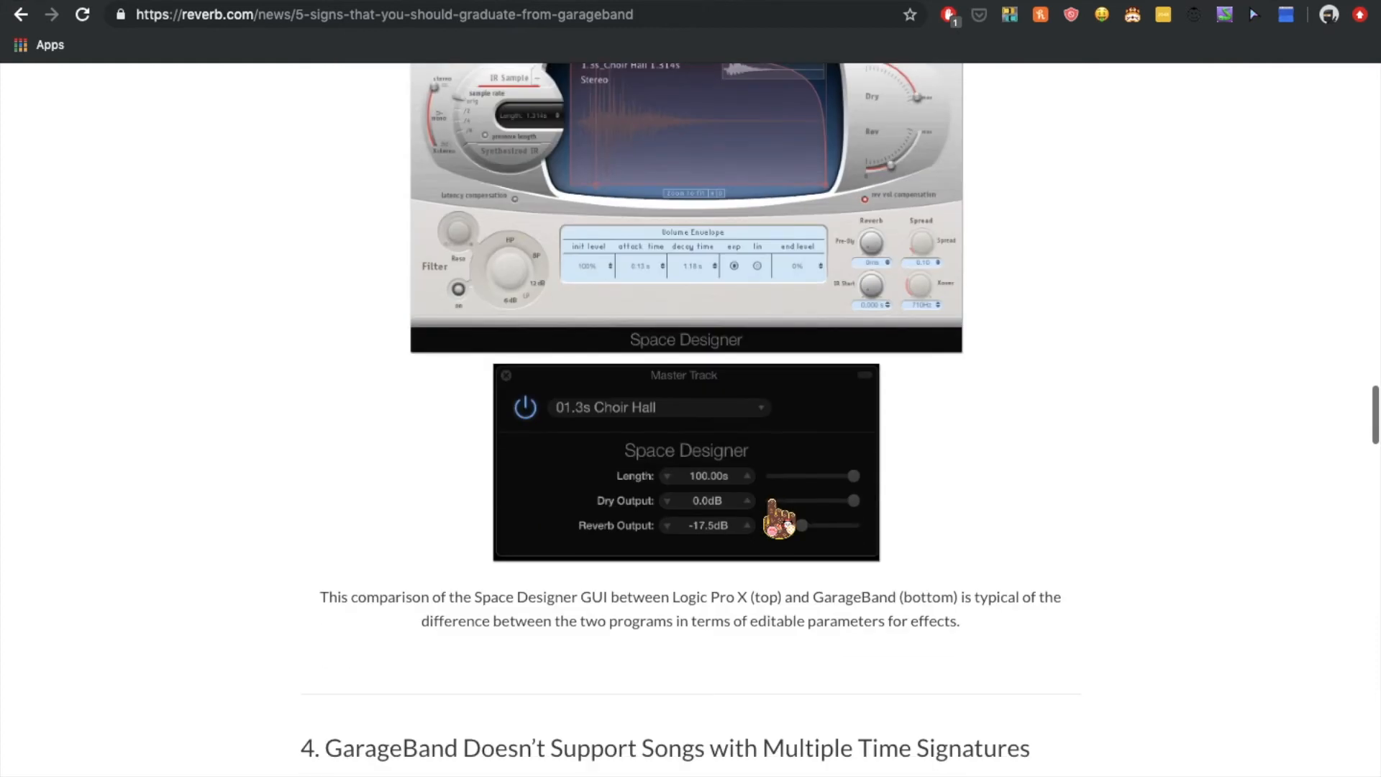
scroll(778, 518, "up", 4)
scroll(779, 518, "down", 11)
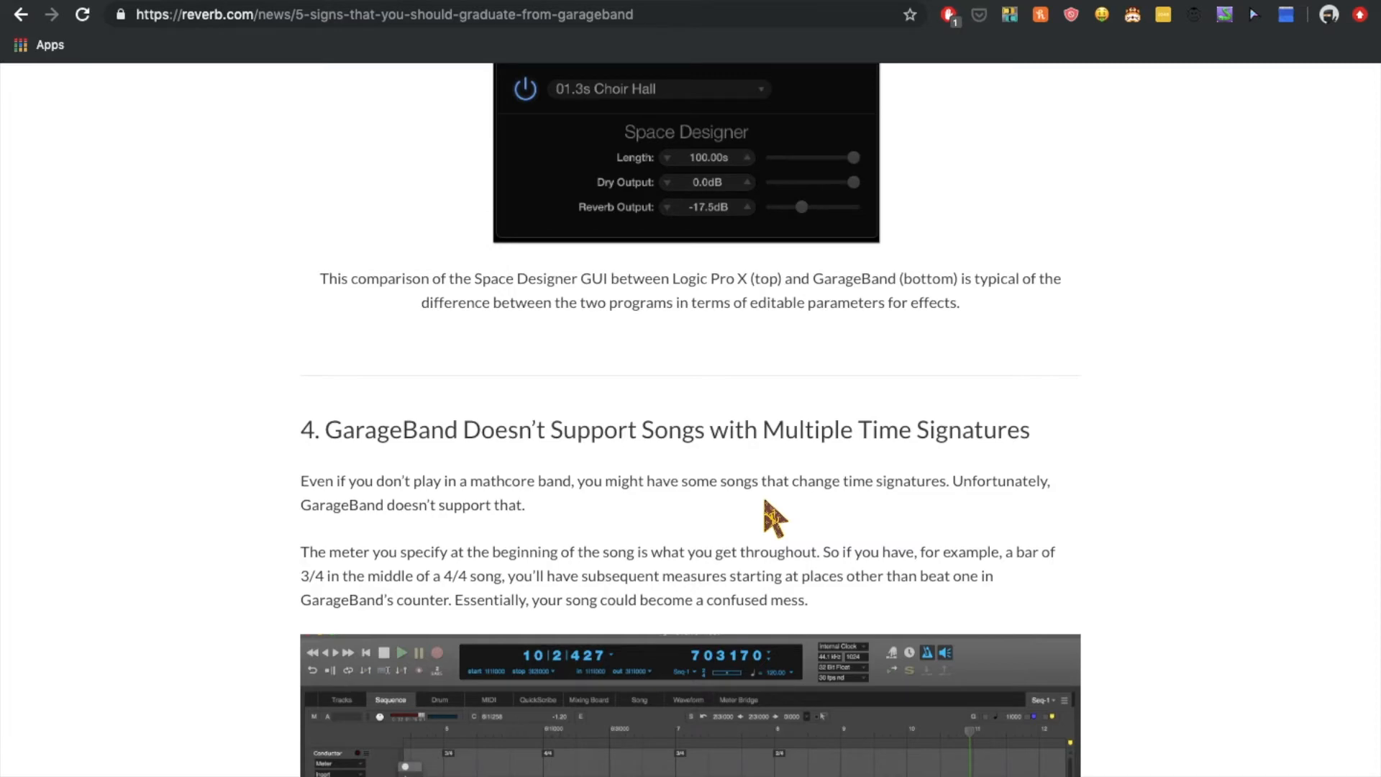
scroll(773, 516, "down", 11)
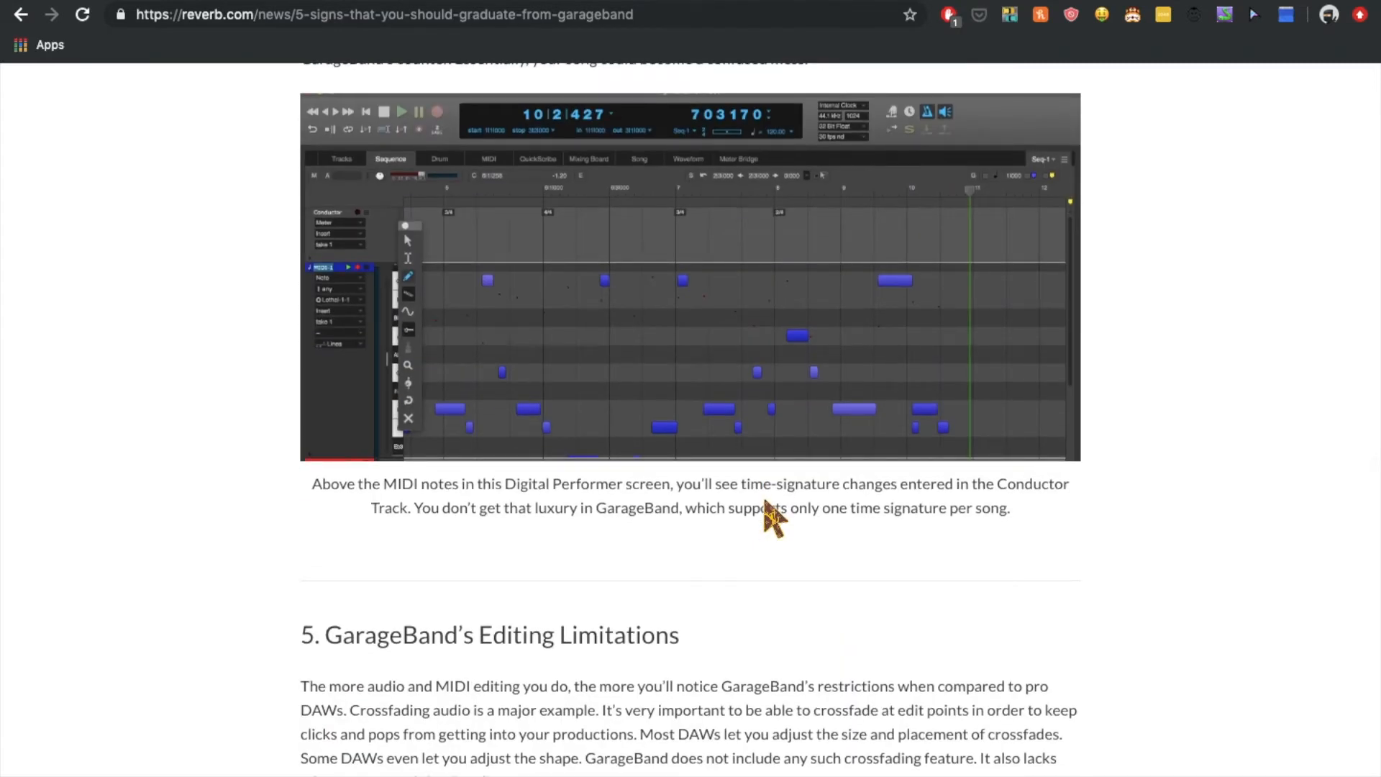
scroll(773, 516, "up", 20)
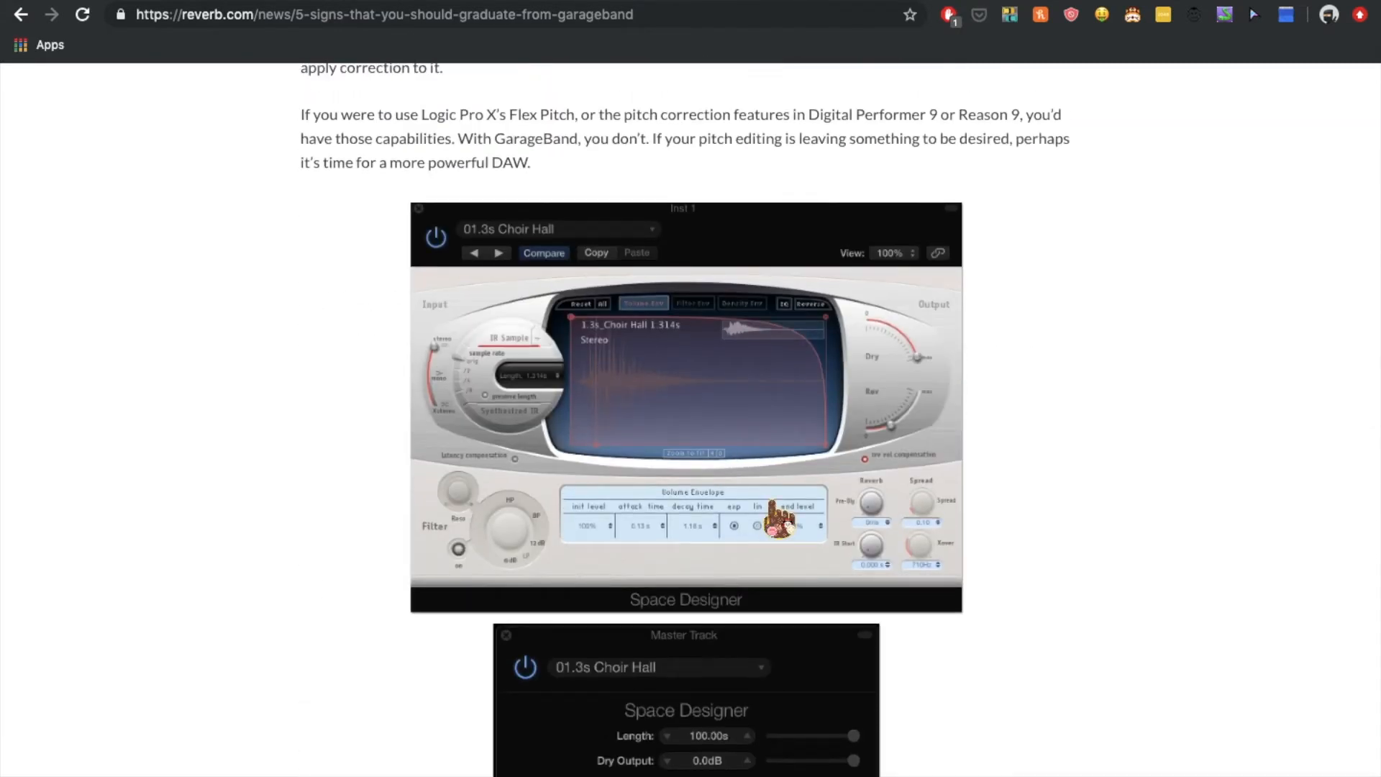
scroll(779, 519, "down", 2)
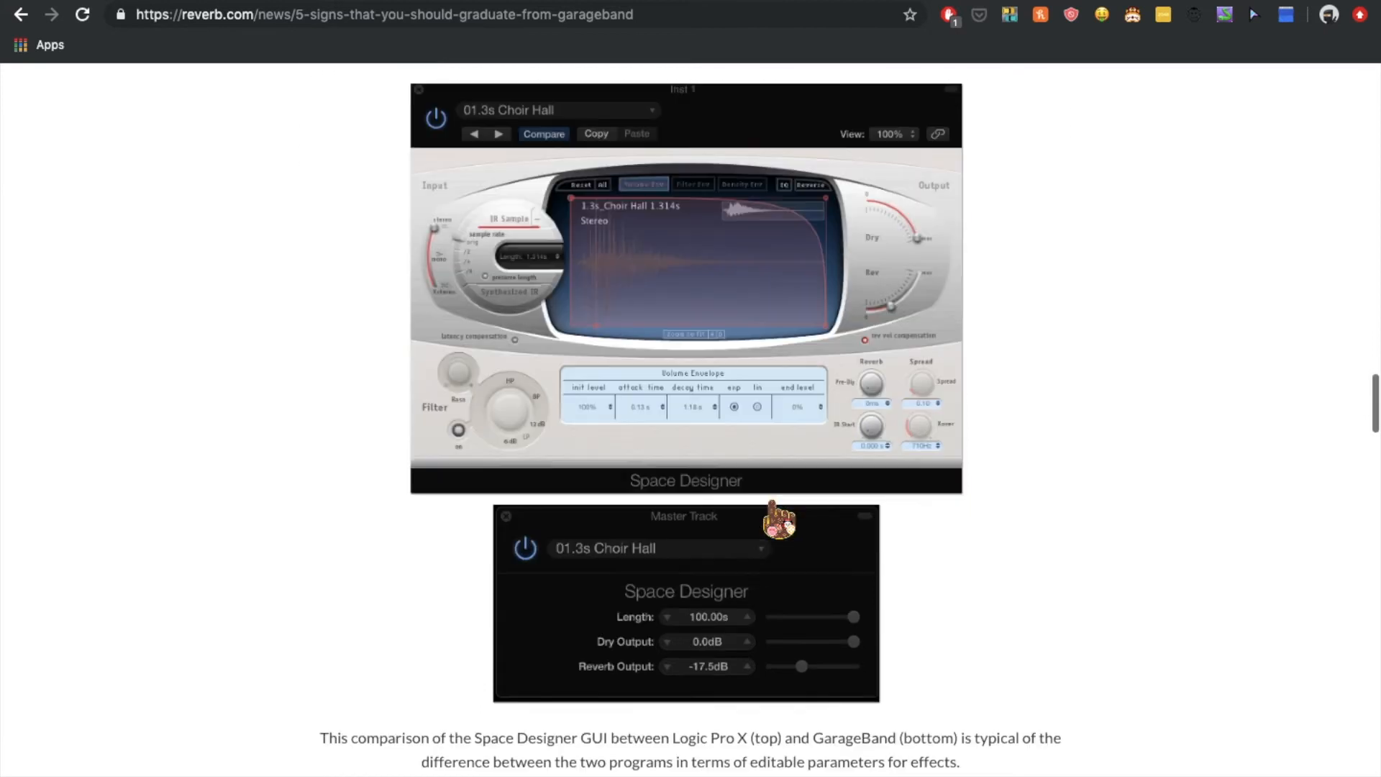
scroll(779, 519, "up", 1)
scroll(779, 519, "up", 1)
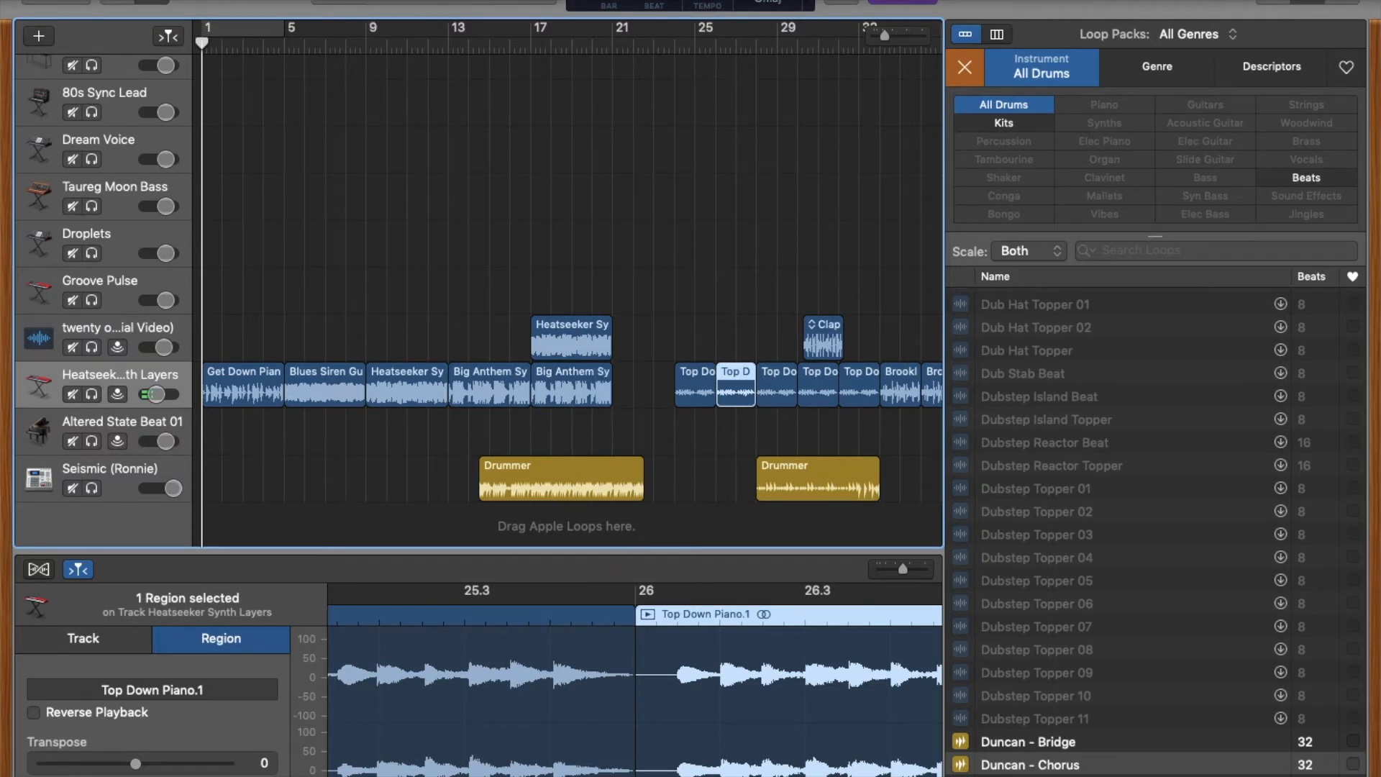
Switch back to the GarageBand project and save it
scroll(908, 244, "right", 10)
scroll(906, 245, "left", 10)
left_click(156, 0)
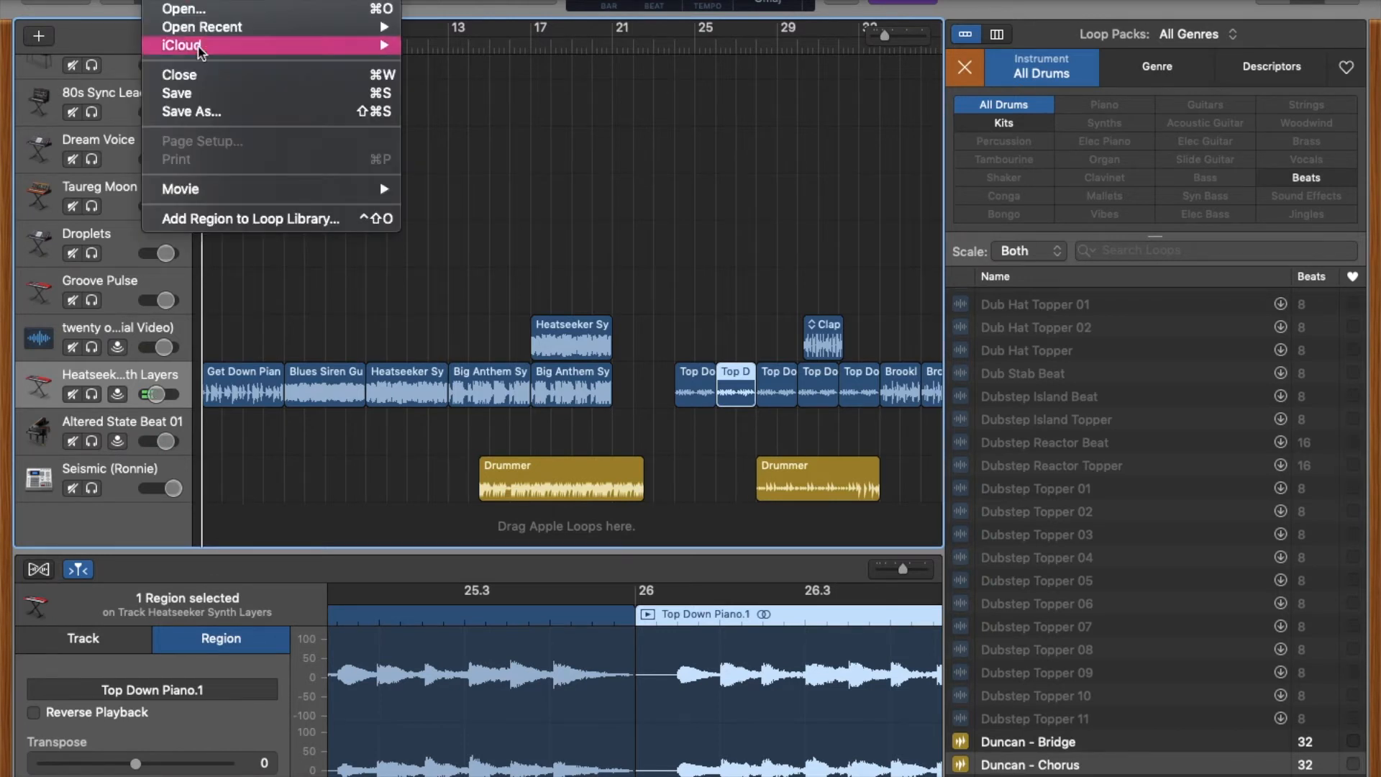
left_click(208, 100)
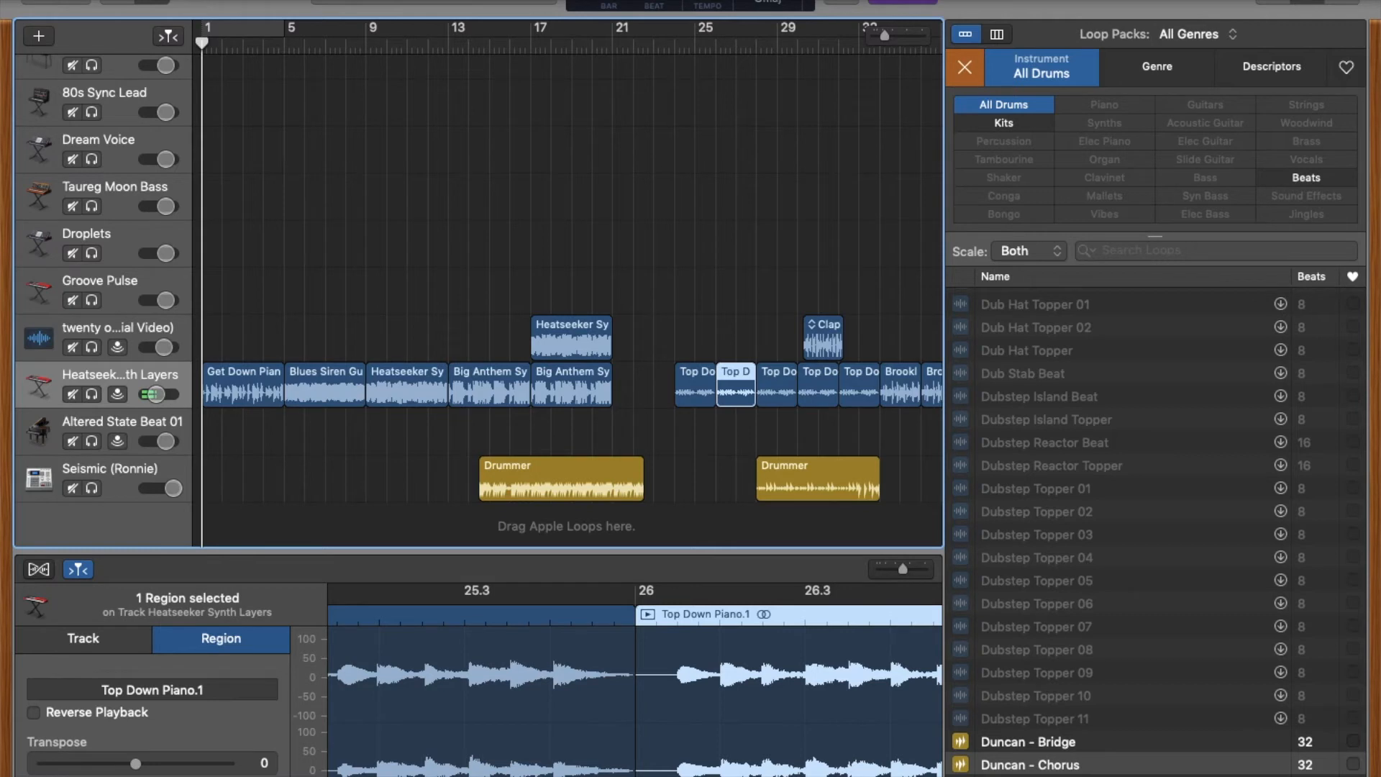
Share the song to iTunes with the title "Garageband 1", pause its playback there and return to GarageBand
left_click(398, 0)
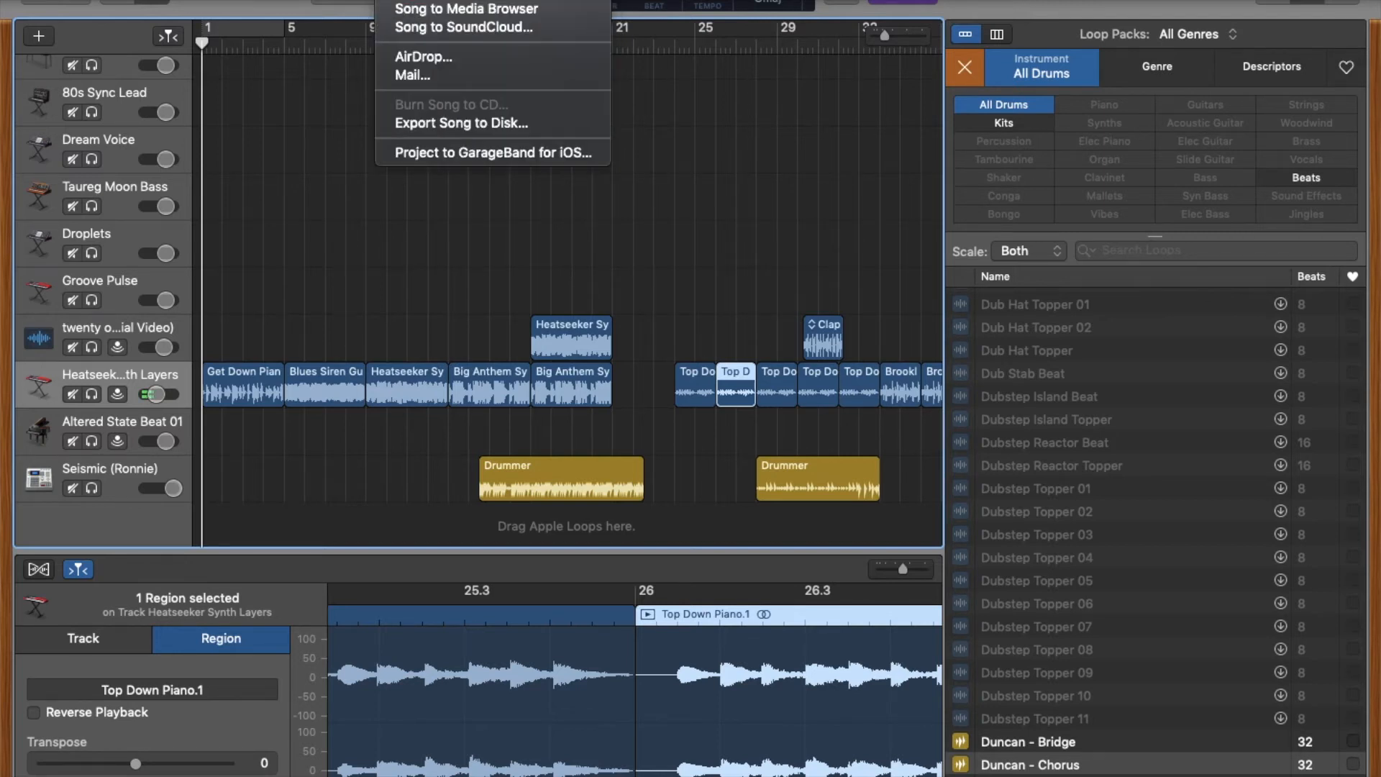
left_click(426, 1)
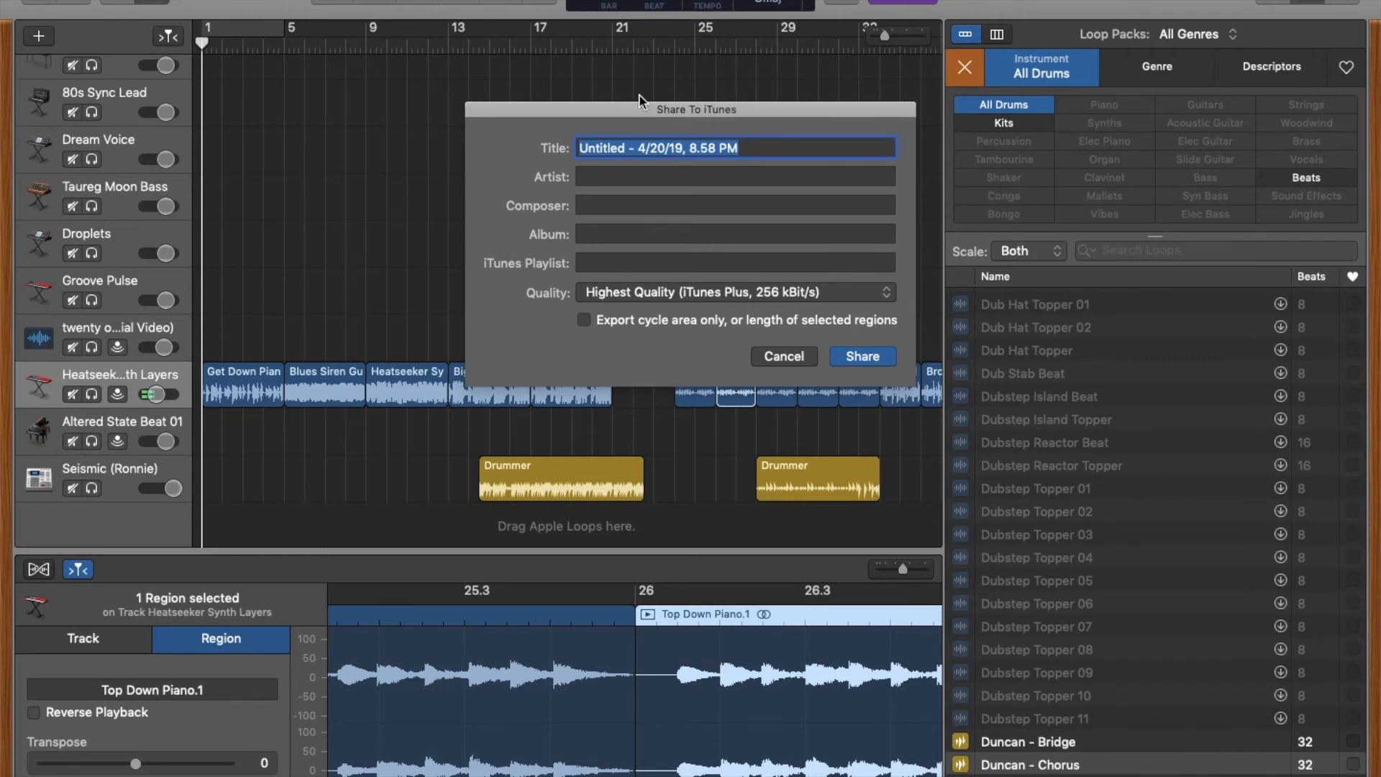
type("Garageband 1")
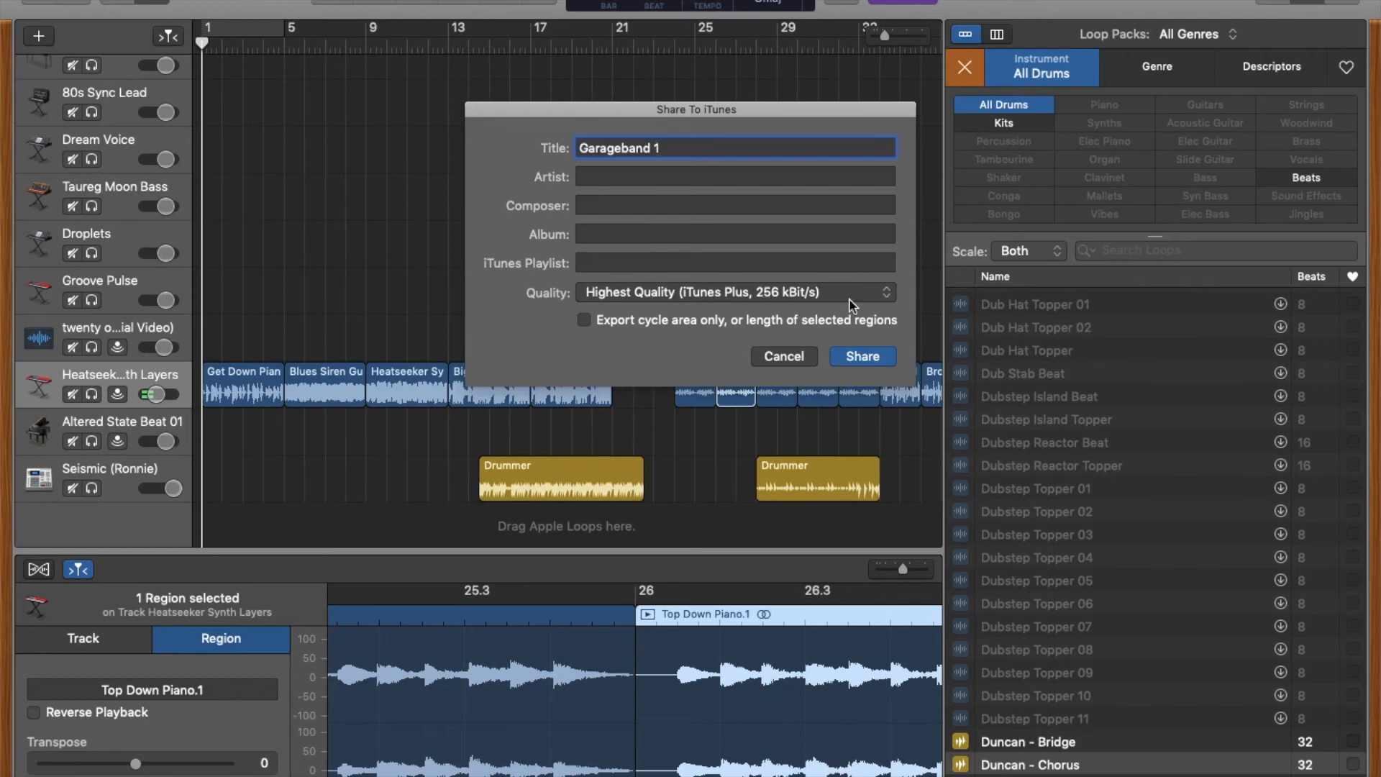
left_click(850, 356)
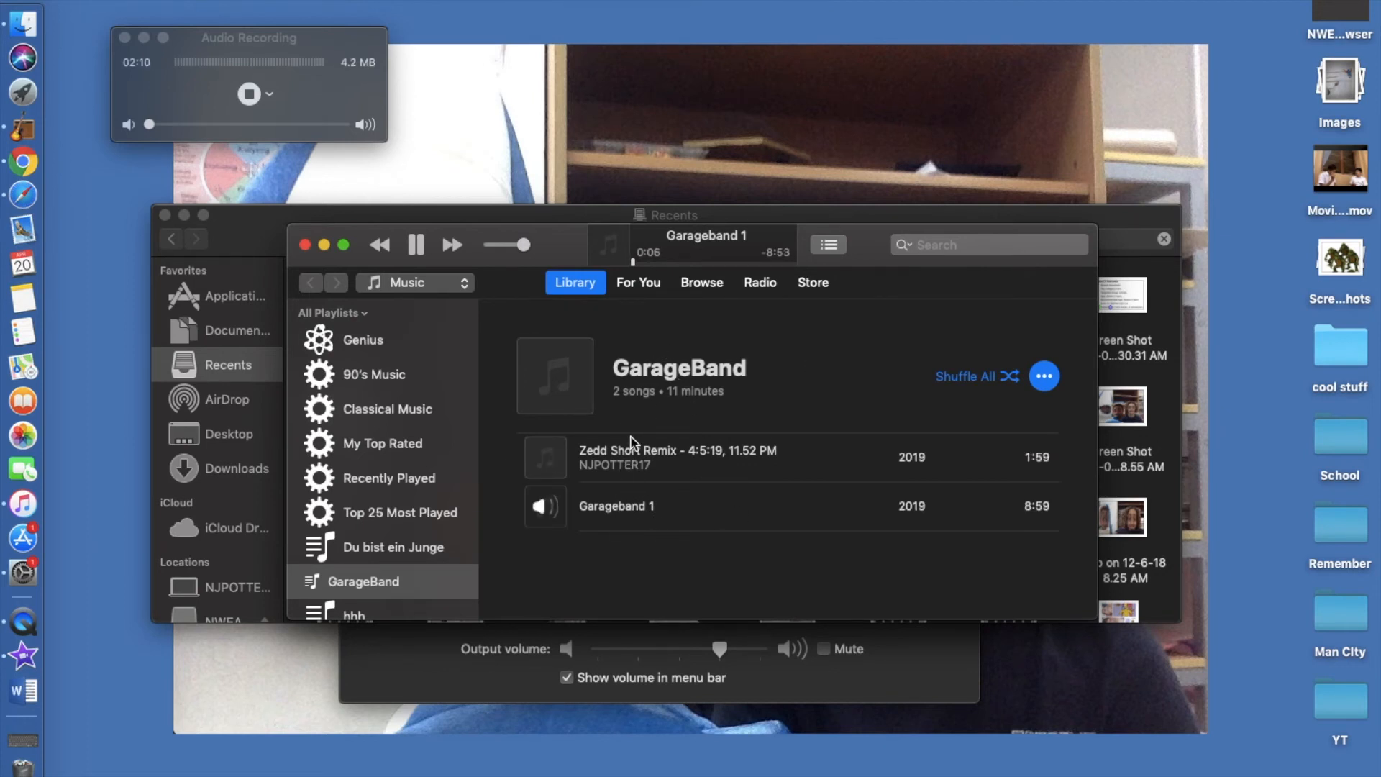
key("space")
key("ctrl+Left")
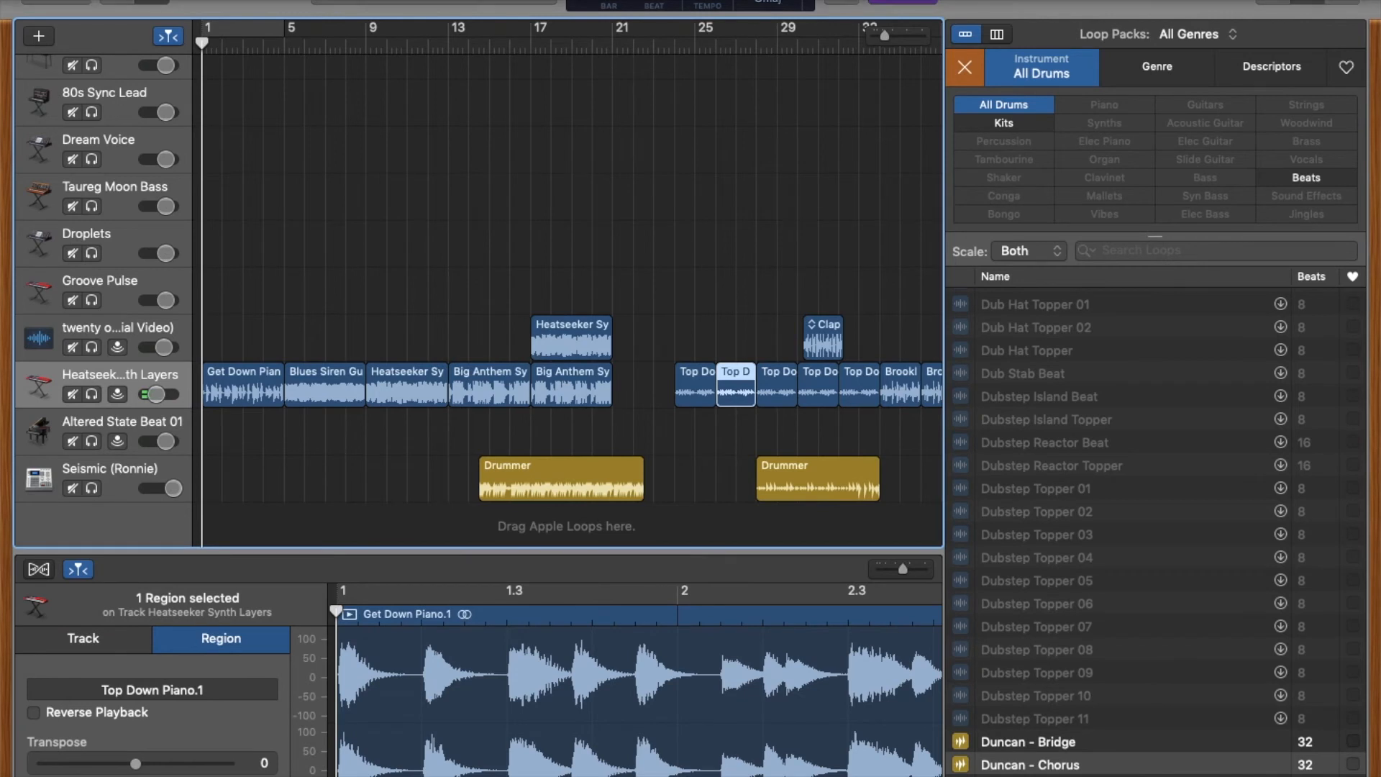
Export the song to disk as an MP3 named "Garageband 1" in the GarageBand folder
left_click(400, 0)
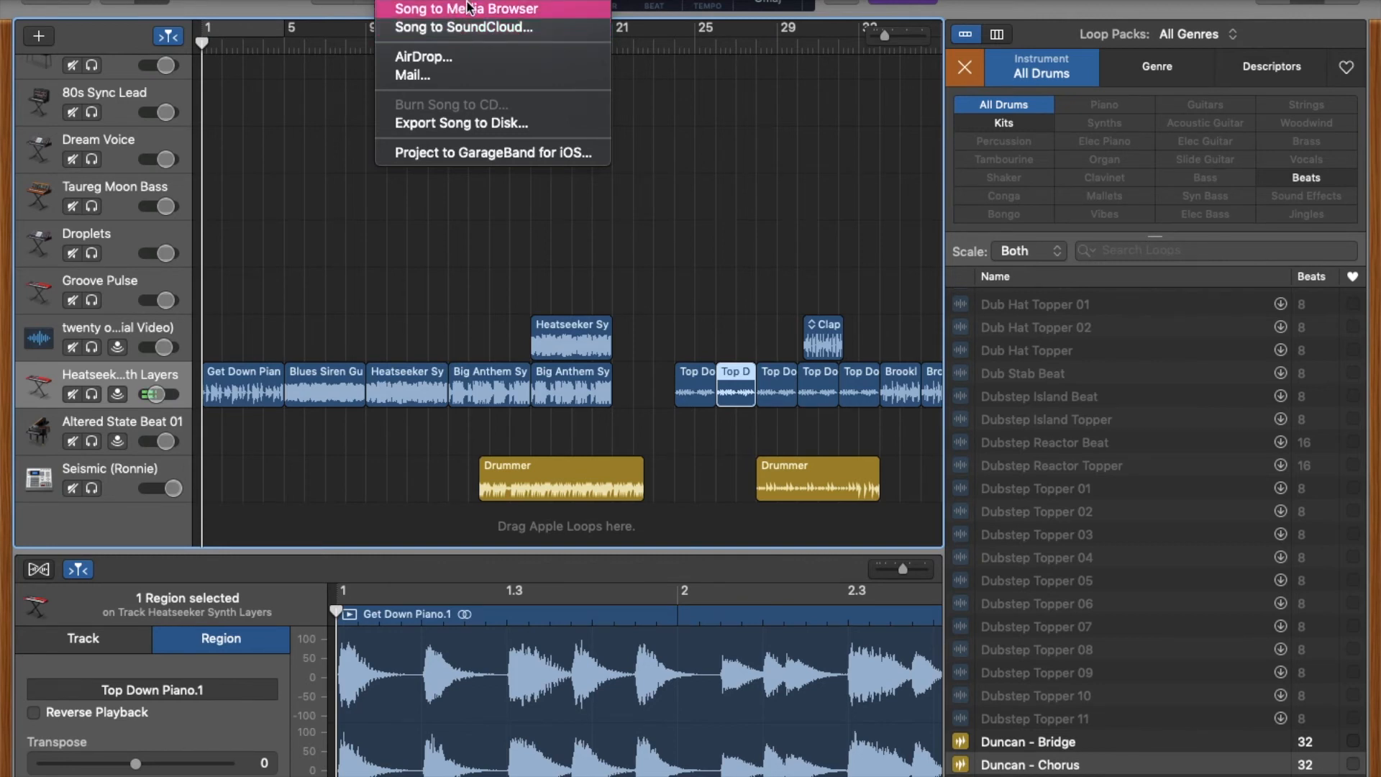
left_click(483, 124)
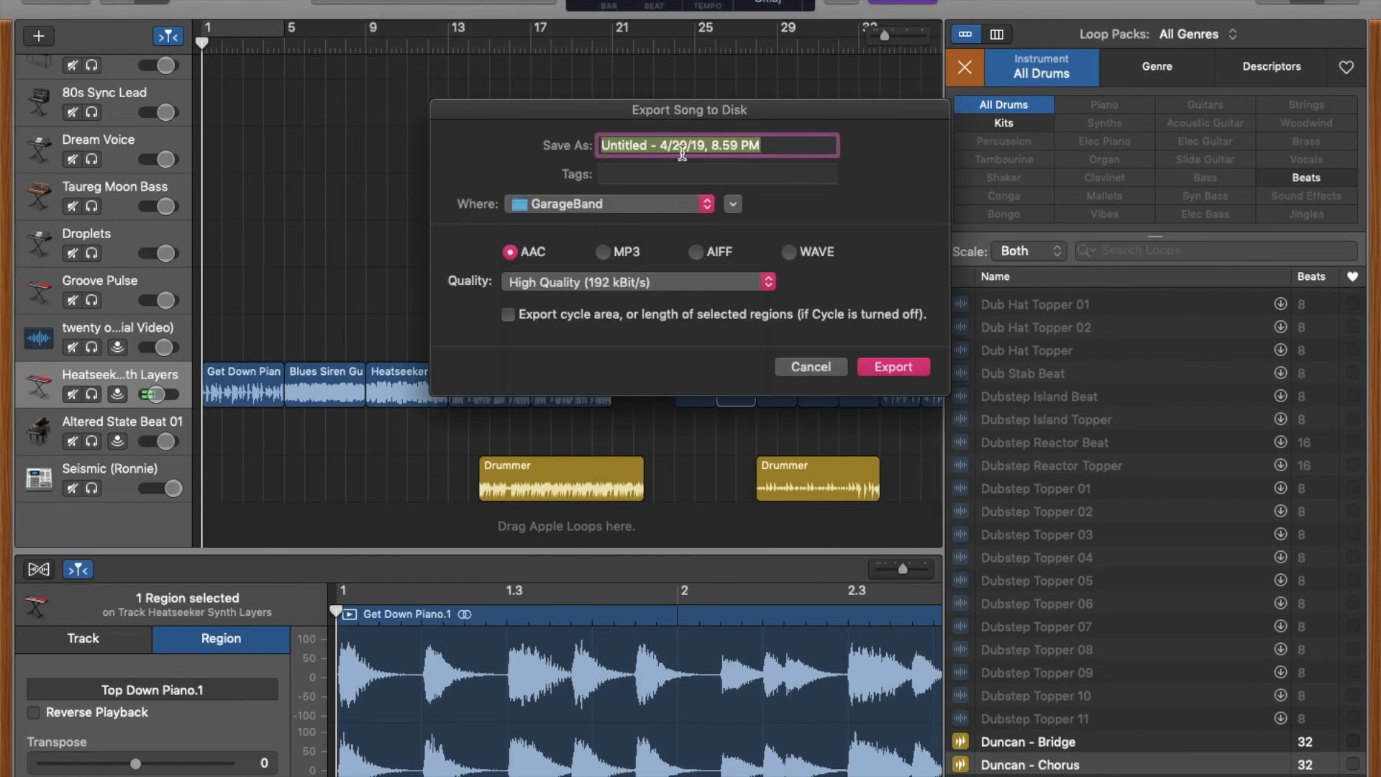
type("Garageband 1")
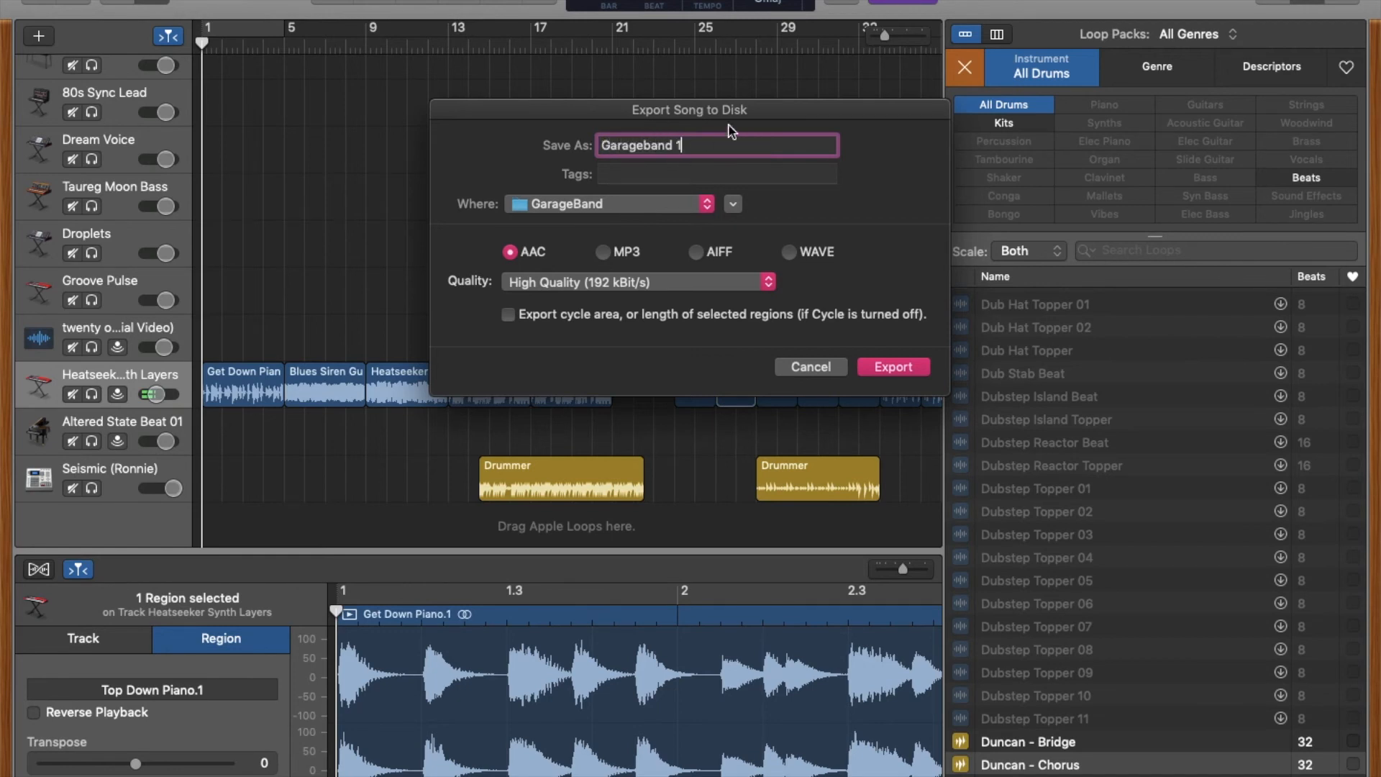
left_click(790, 253)
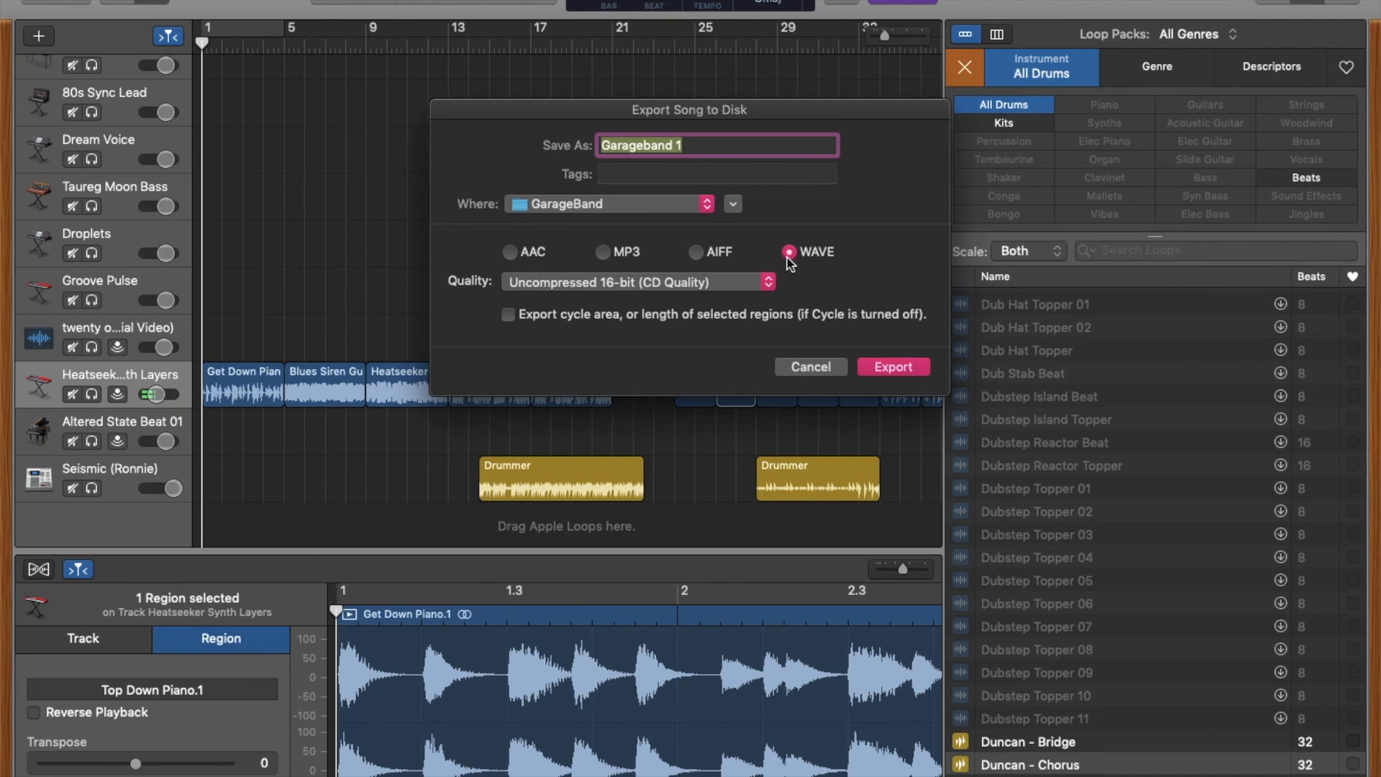
left_click(603, 253)
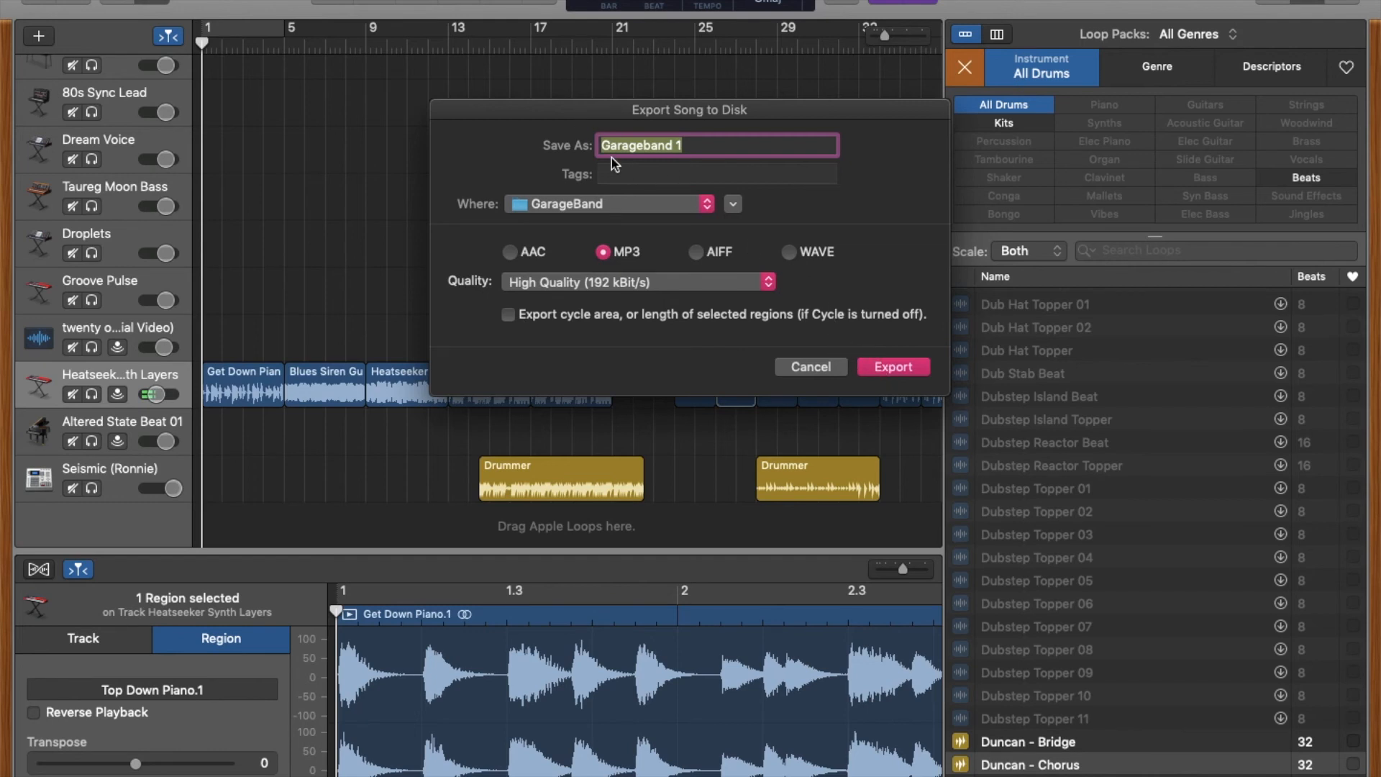
left_click(630, 207)
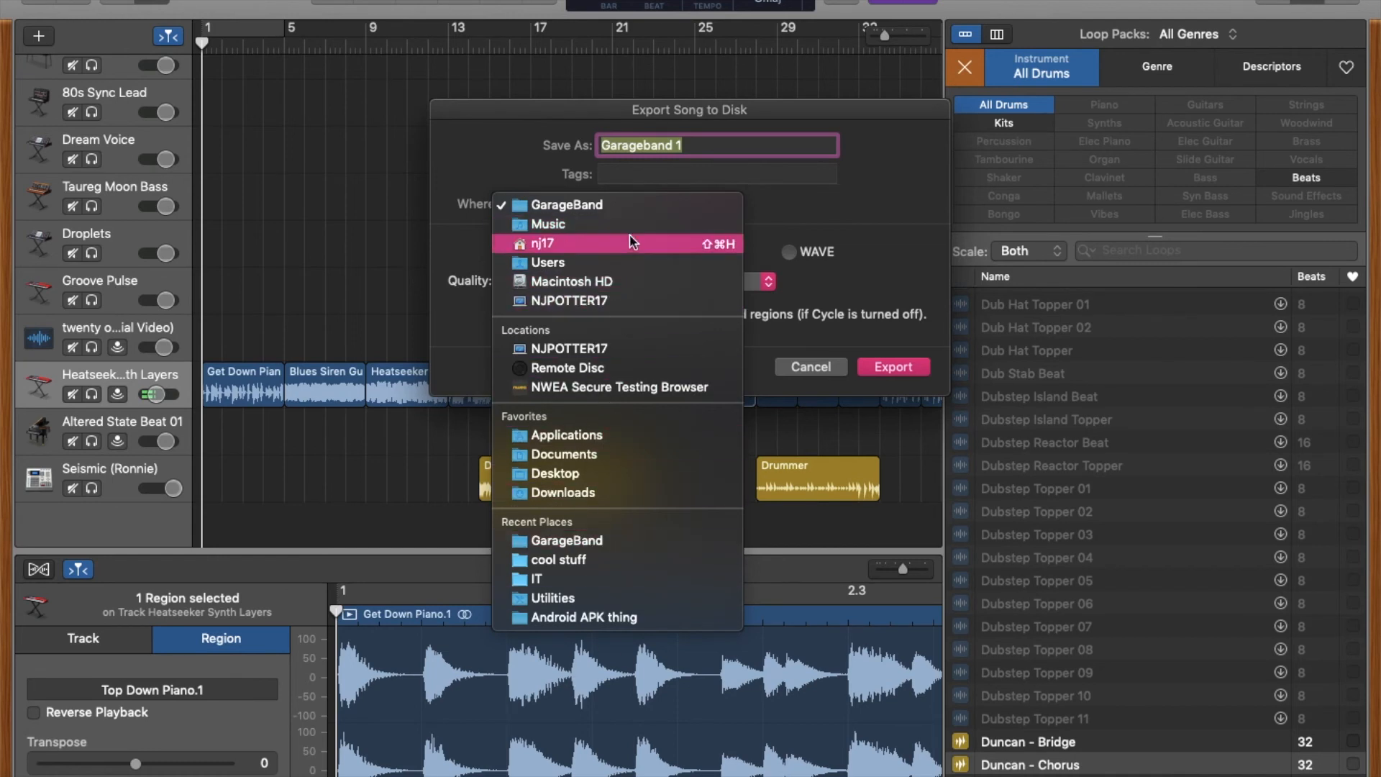
left_click(617, 205)
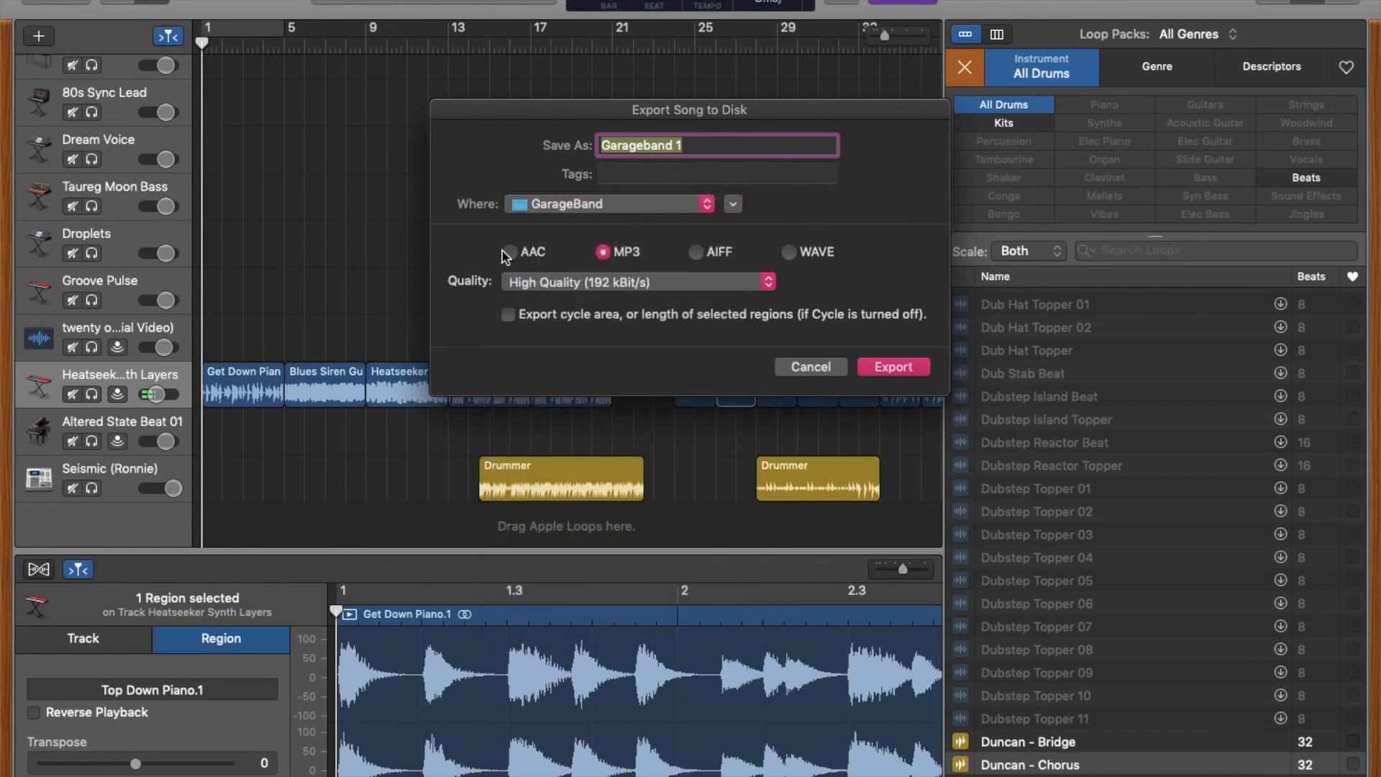
left_click(893, 369)
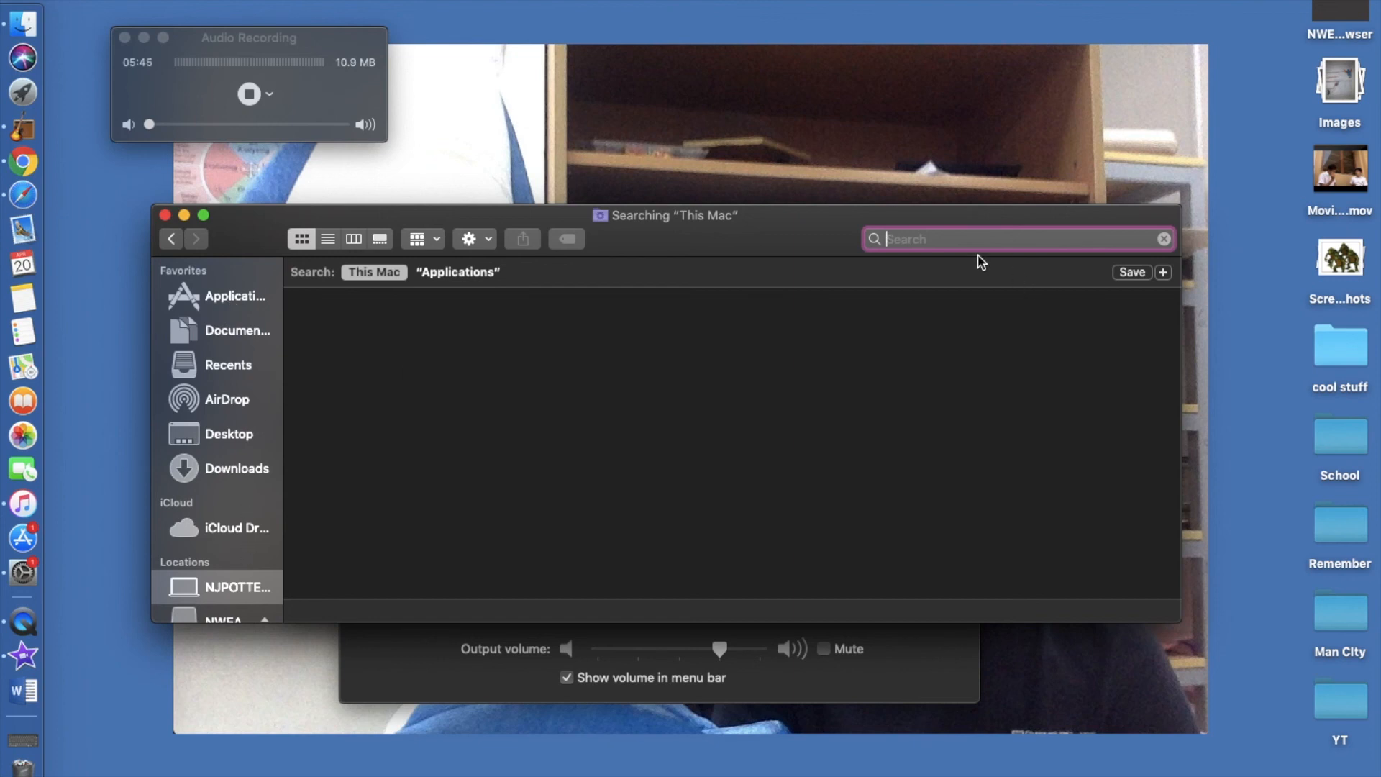
Search This Mac for "mp3" in Finder to locate the exported song
type("mp3")
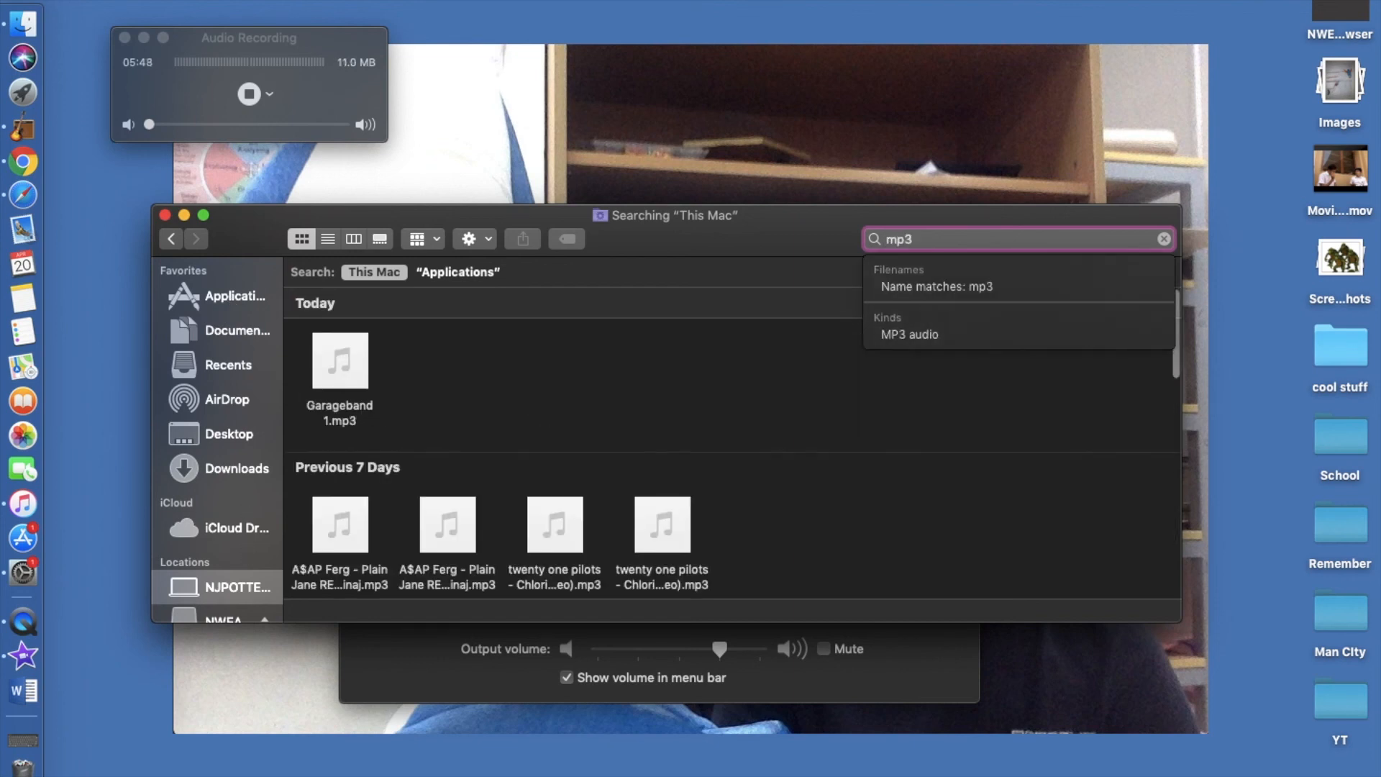
key("Down")
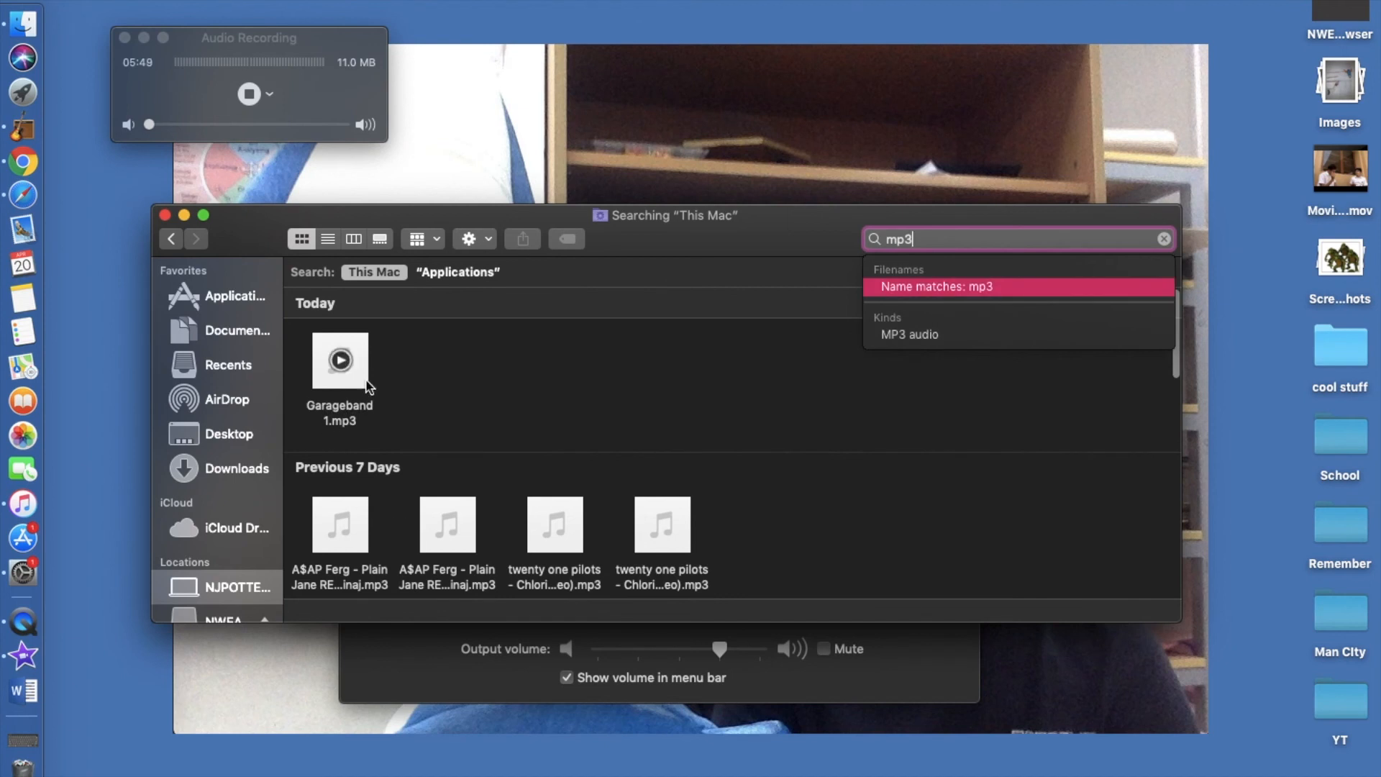